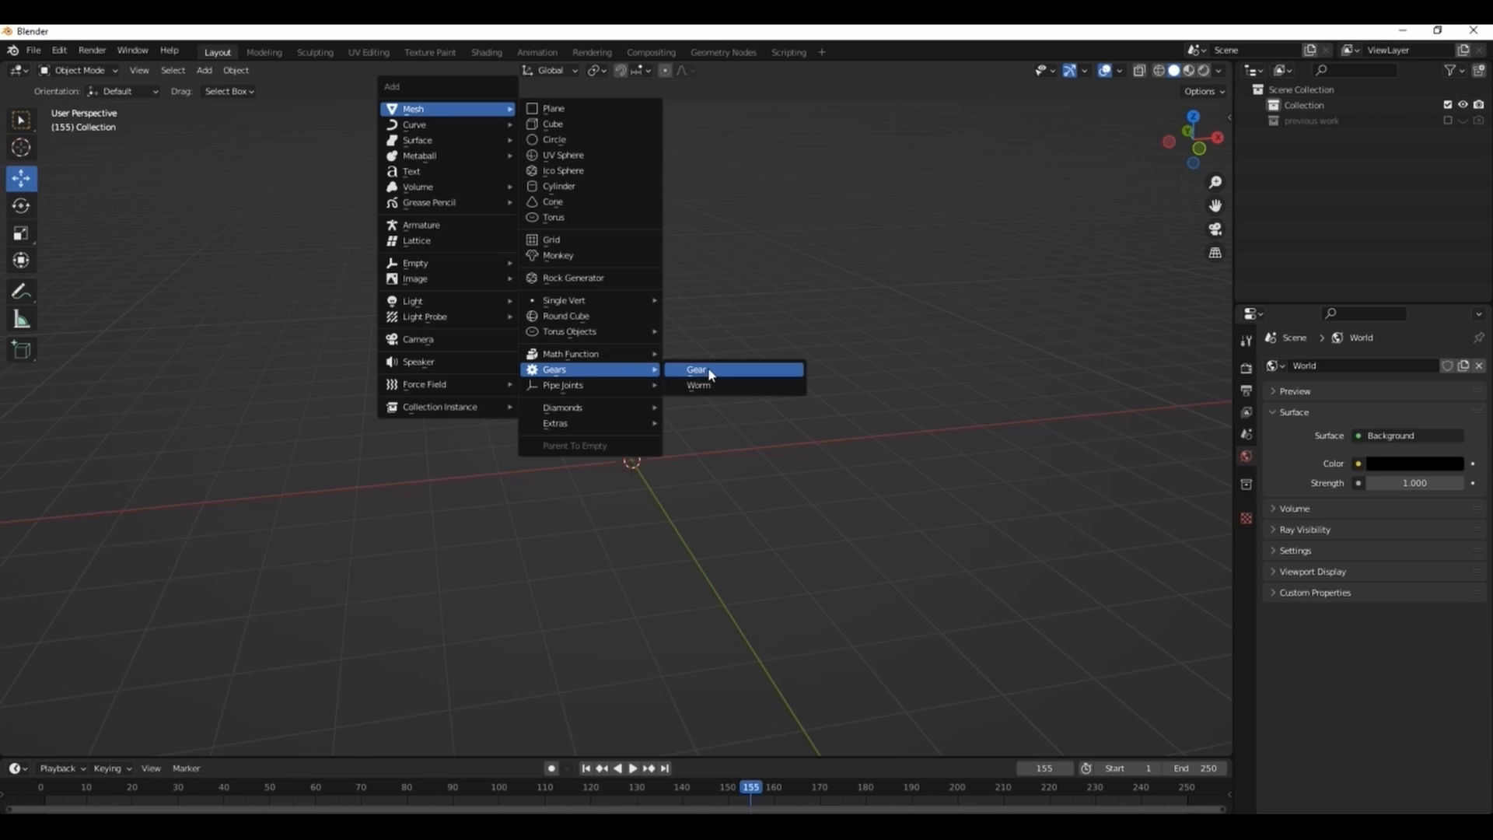
# Step: Add a worm gear mesh with 12 teeth and 32 rows at the world origin
pyautogui.click(711, 392)
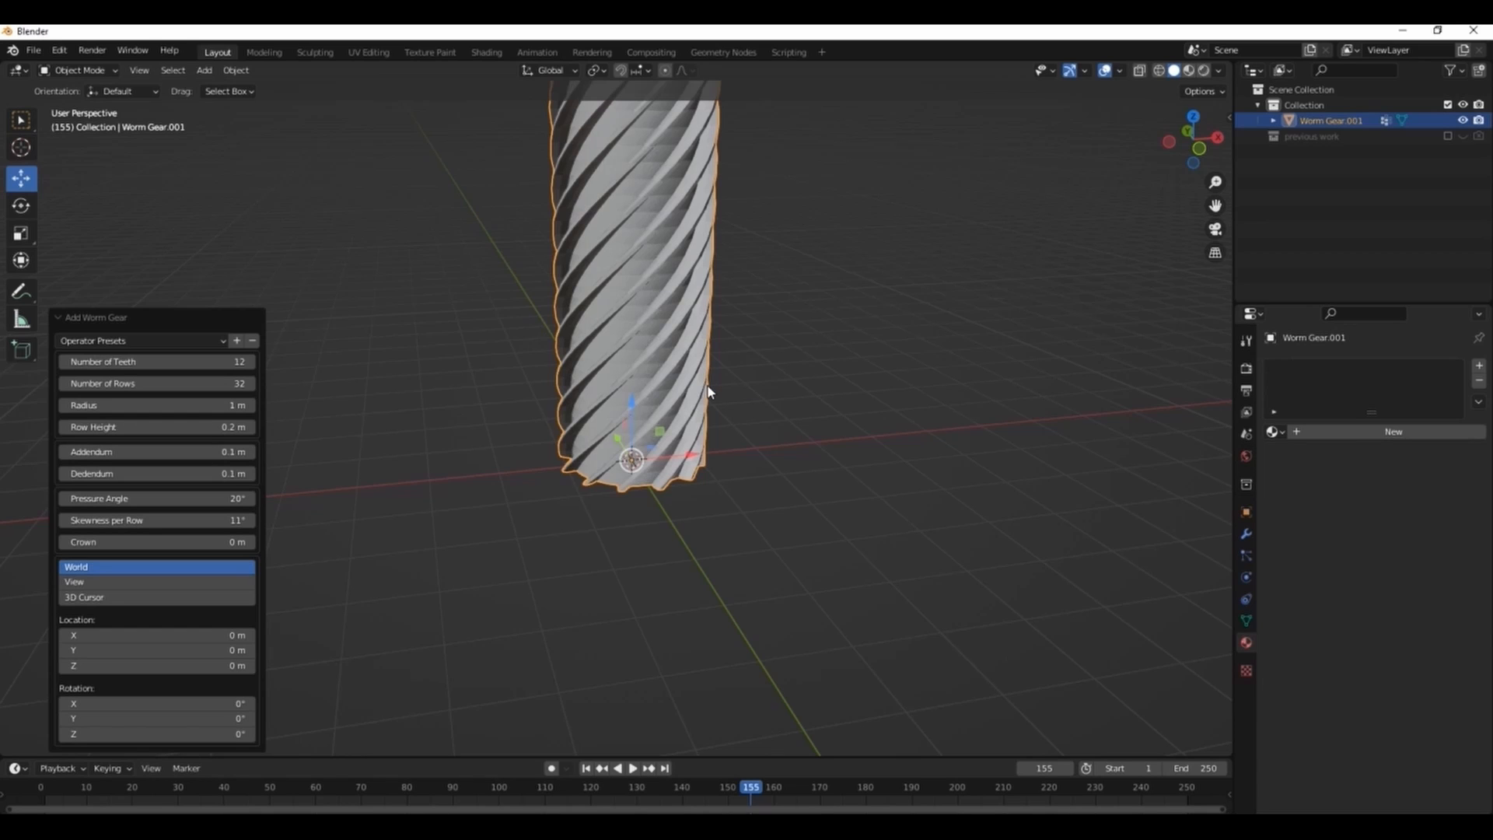
pyautogui.scroll(-2, 781, 387)
pyautogui.moveTo(1216, 204); pyautogui.dragTo(1233, 249)
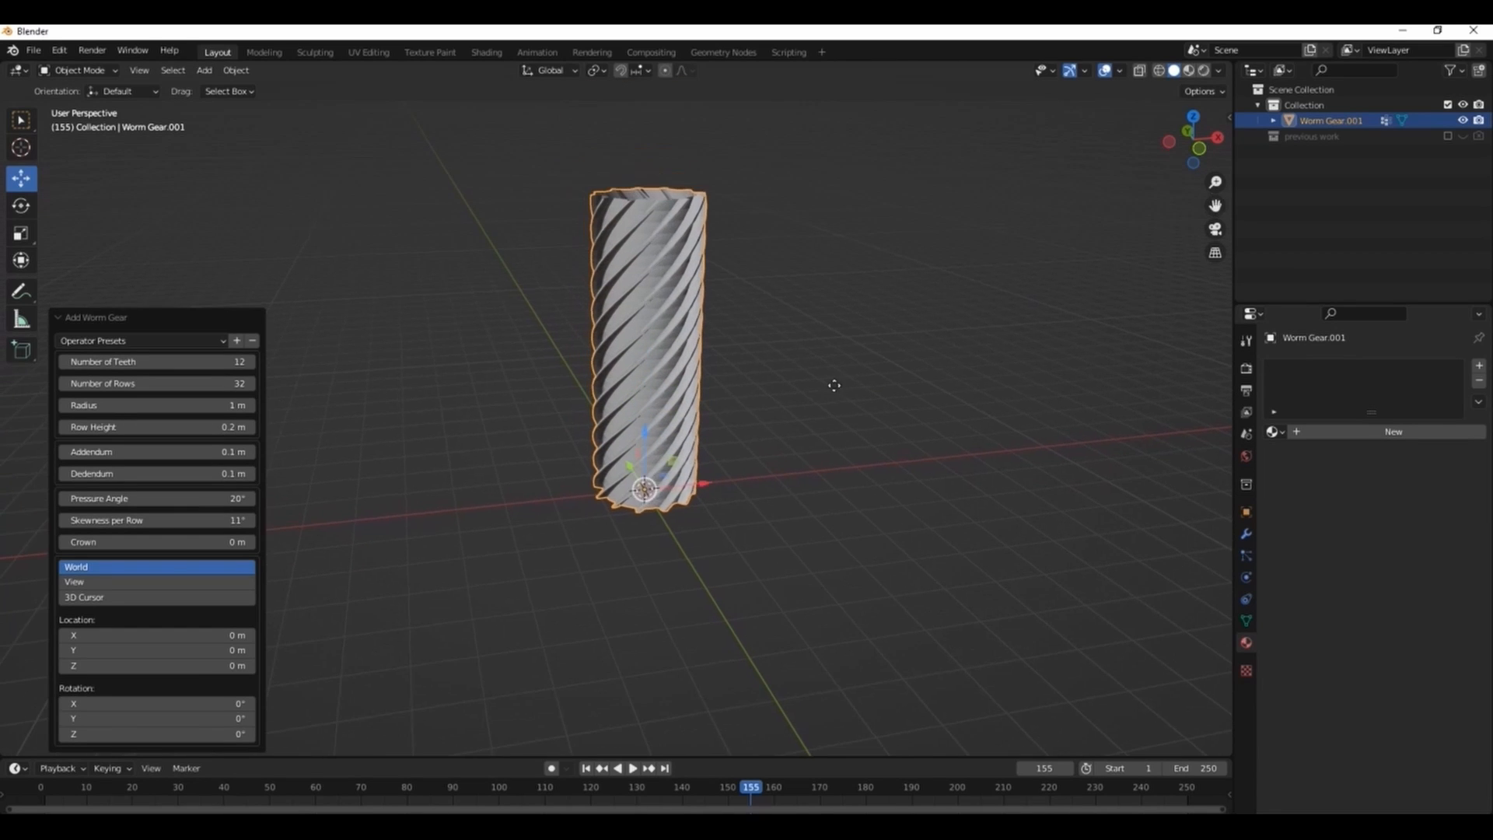
pyautogui.scroll(1, 736, 397)
pyautogui.moveTo(134, 475); pyautogui.dragTo(102, 474)
pyautogui.moveTo(126, 405); pyautogui.dragTo(126, 405)
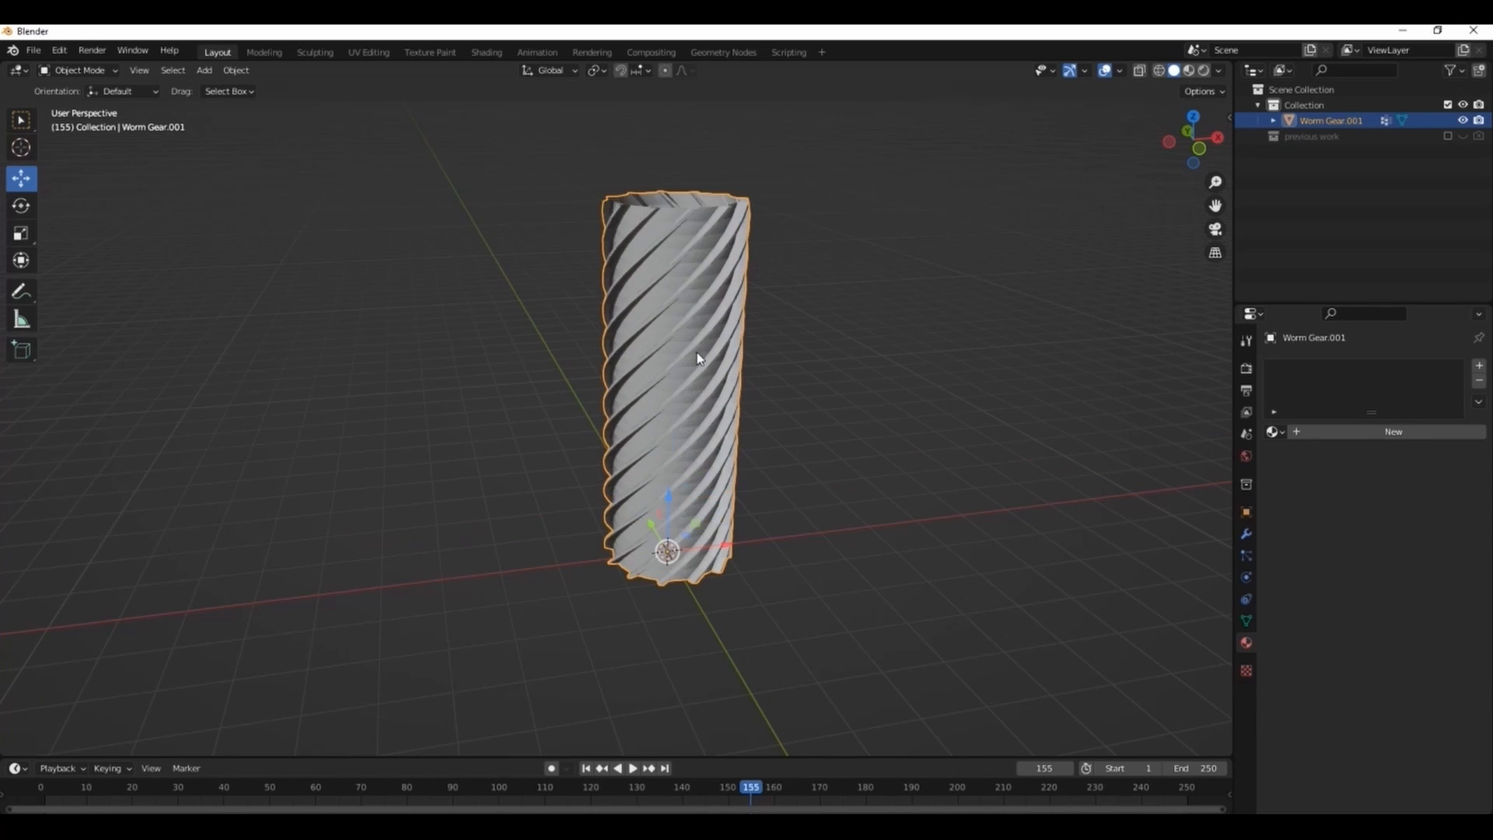
# Step: In Edit Mode, select every second horizontal ring of faces on the upper half of the worm gear, starting below the top ring
pyautogui.press('Tab')
pyautogui.press('KP_1')
pyautogui.scroll(6, 738, 296)
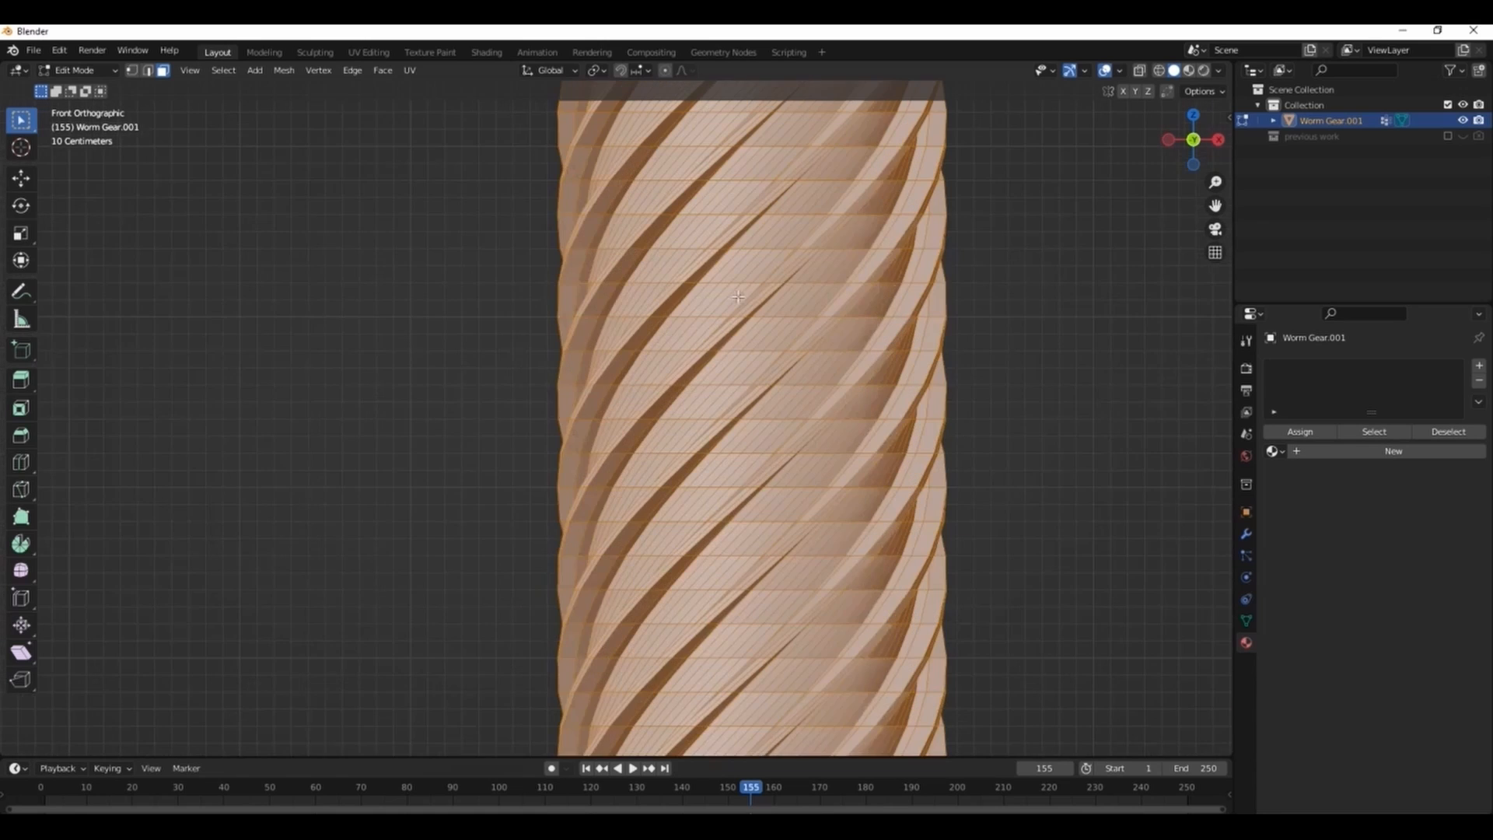
pyautogui.moveTo(1217, 211)
pyautogui.mouseDown()
pyautogui.moveTo(1172, 234)
pyautogui.moveTo(1168, 246)
pyautogui.moveTo(1201, 226)
pyautogui.moveTo(1142, 347)
pyautogui.moveTo(1217, 214)
pyautogui.mouseUp()
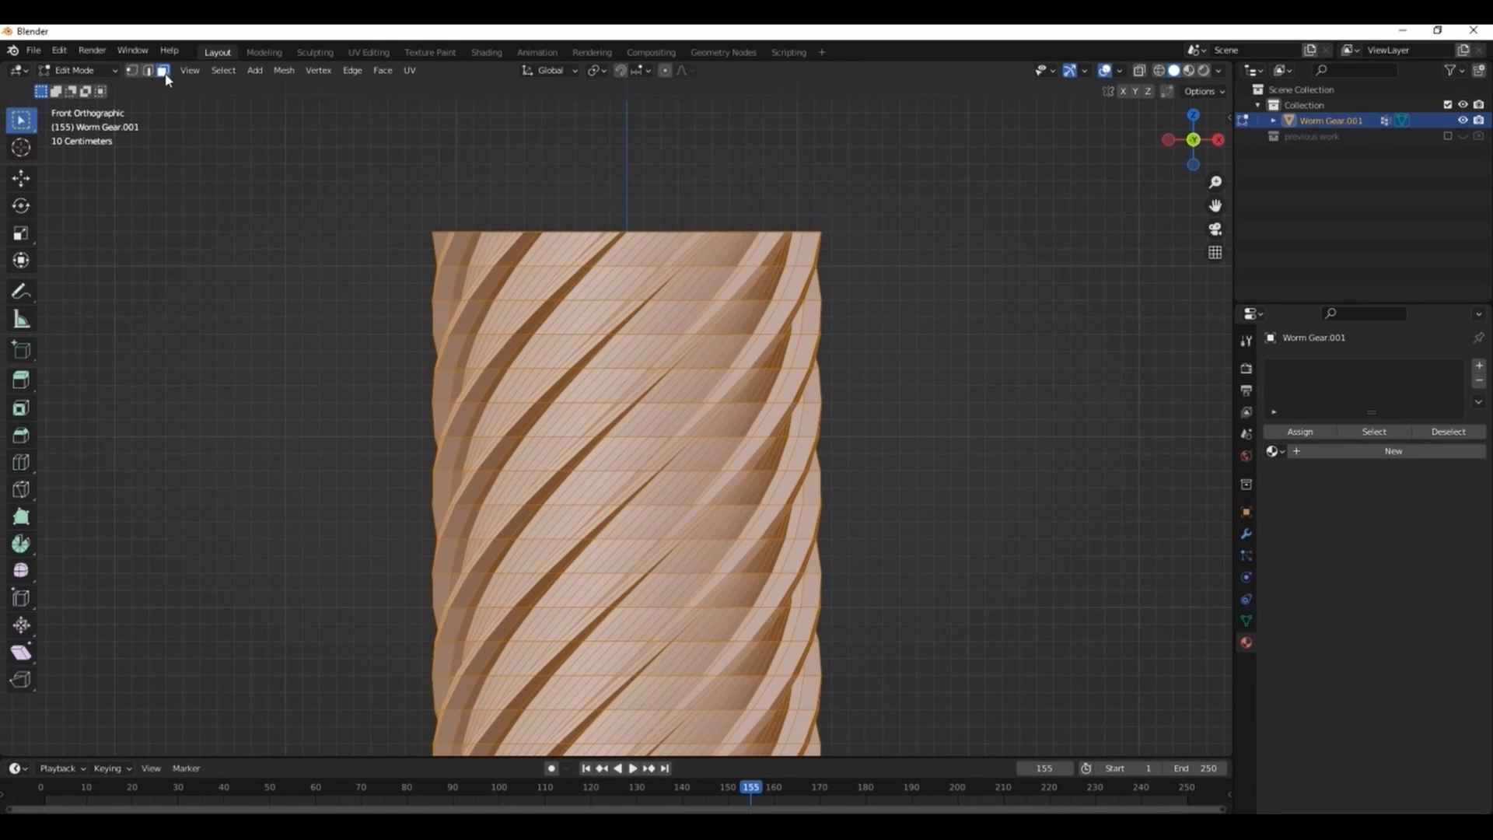
pyautogui.click(406, 260)
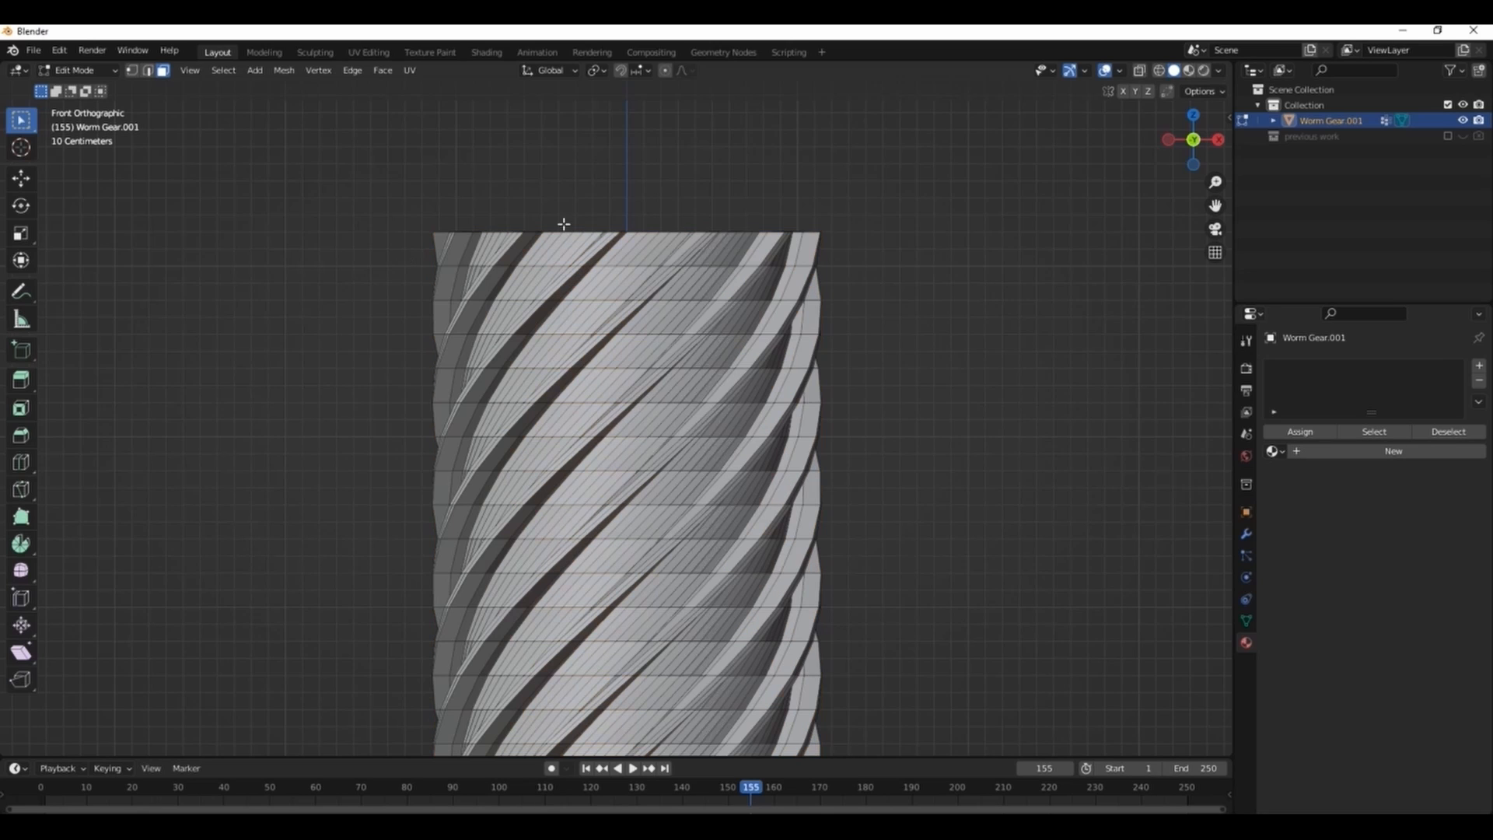
pyautogui.keyDown('alt'); pyautogui.click(627, 275); pyautogui.keyUp('alt')
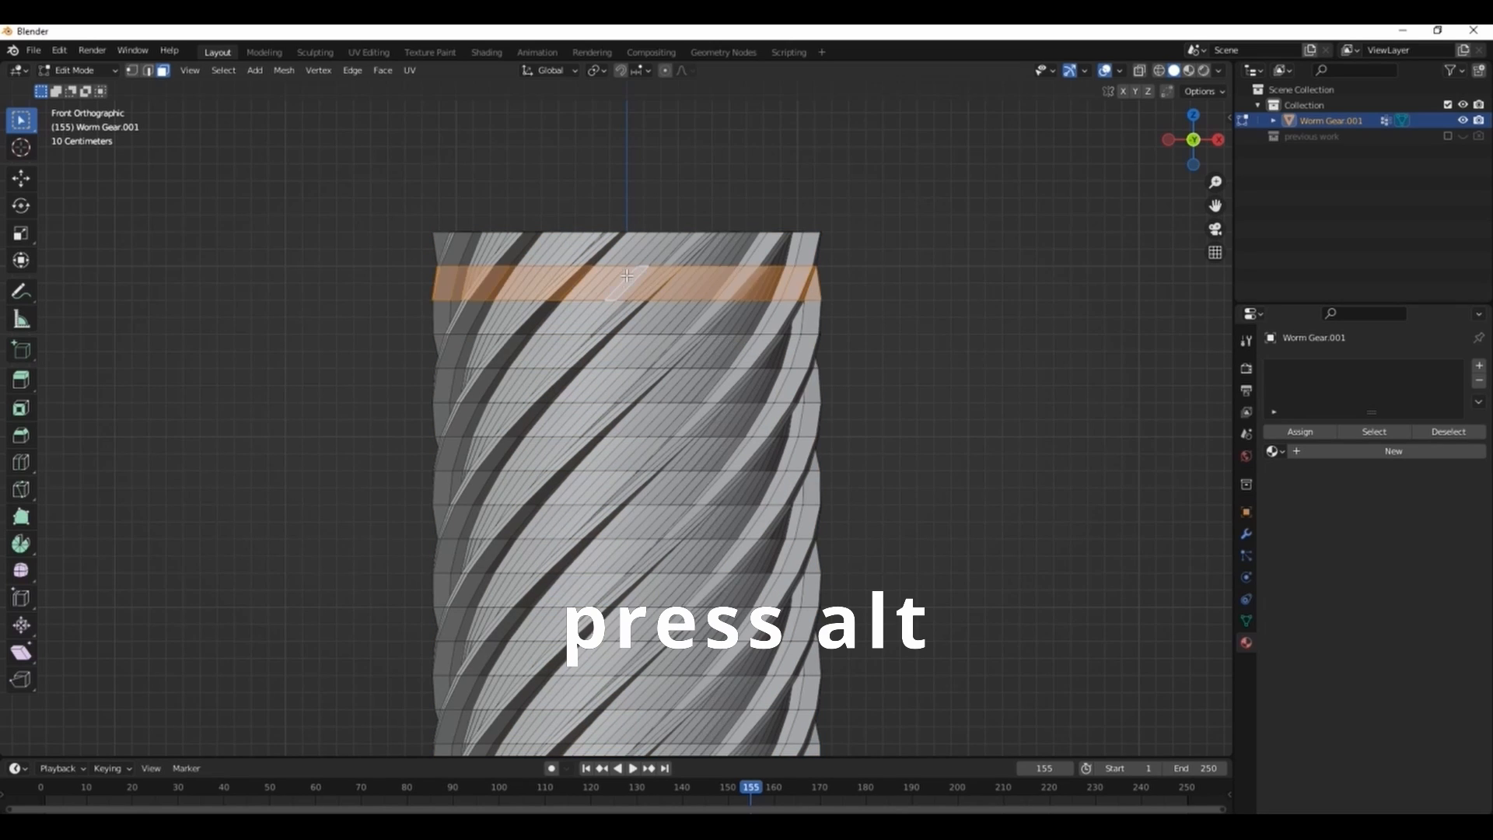
pyautogui.keyDown('alt'); pyautogui.keyDown('shift'); pyautogui.click(611, 357); pyautogui.keyUp('shift'); pyautogui.keyUp('alt')
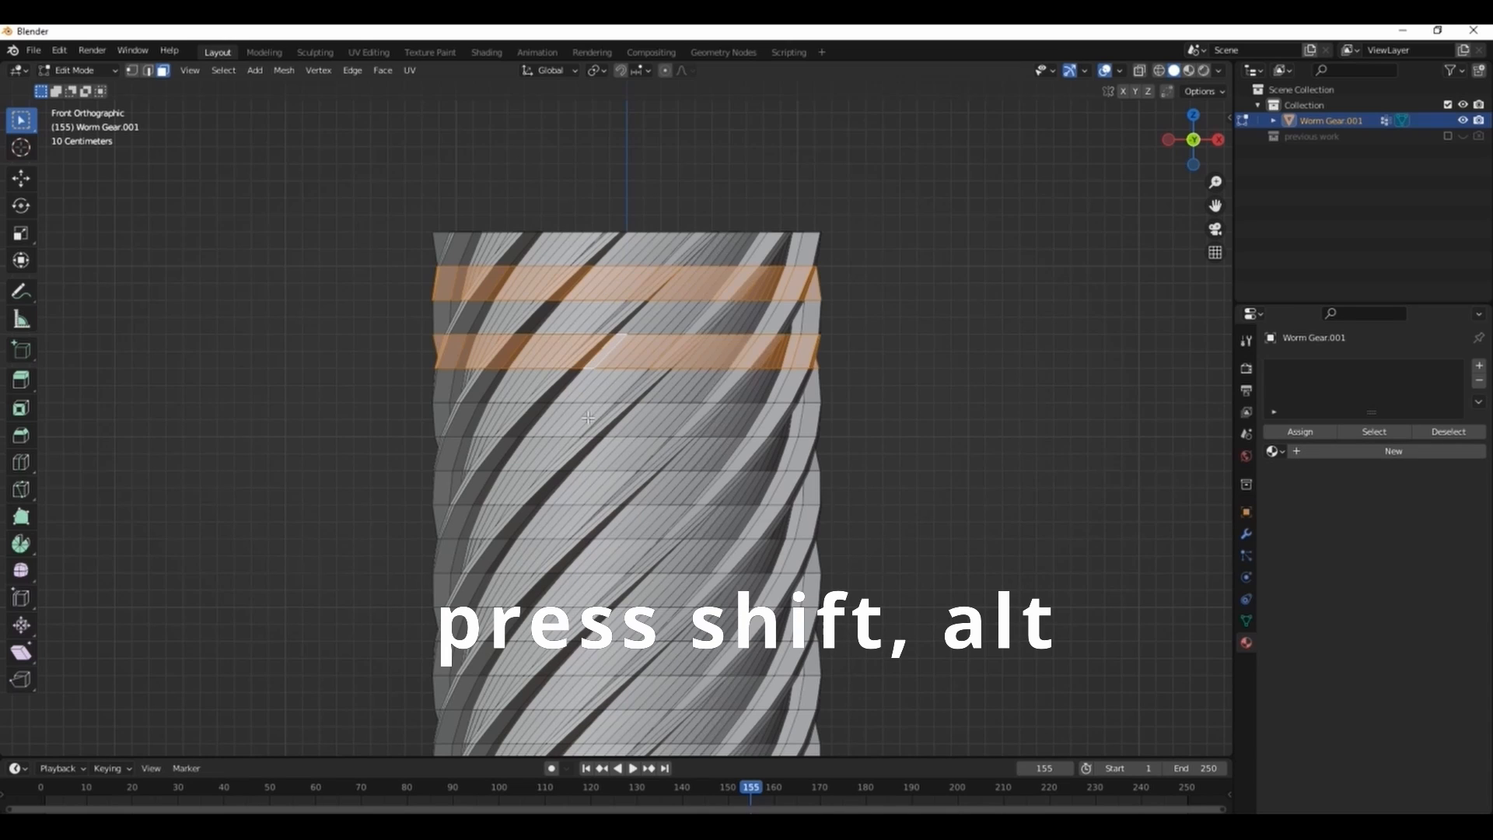
pyautogui.keyDown('alt'); pyautogui.keyDown('shift'); pyautogui.click(589, 420); pyautogui.keyUp('shift'); pyautogui.keyUp('alt')
pyautogui.keyDown('alt'); pyautogui.keyDown('shift'); pyautogui.click(582, 488); pyautogui.keyUp('shift'); pyautogui.keyUp('alt')
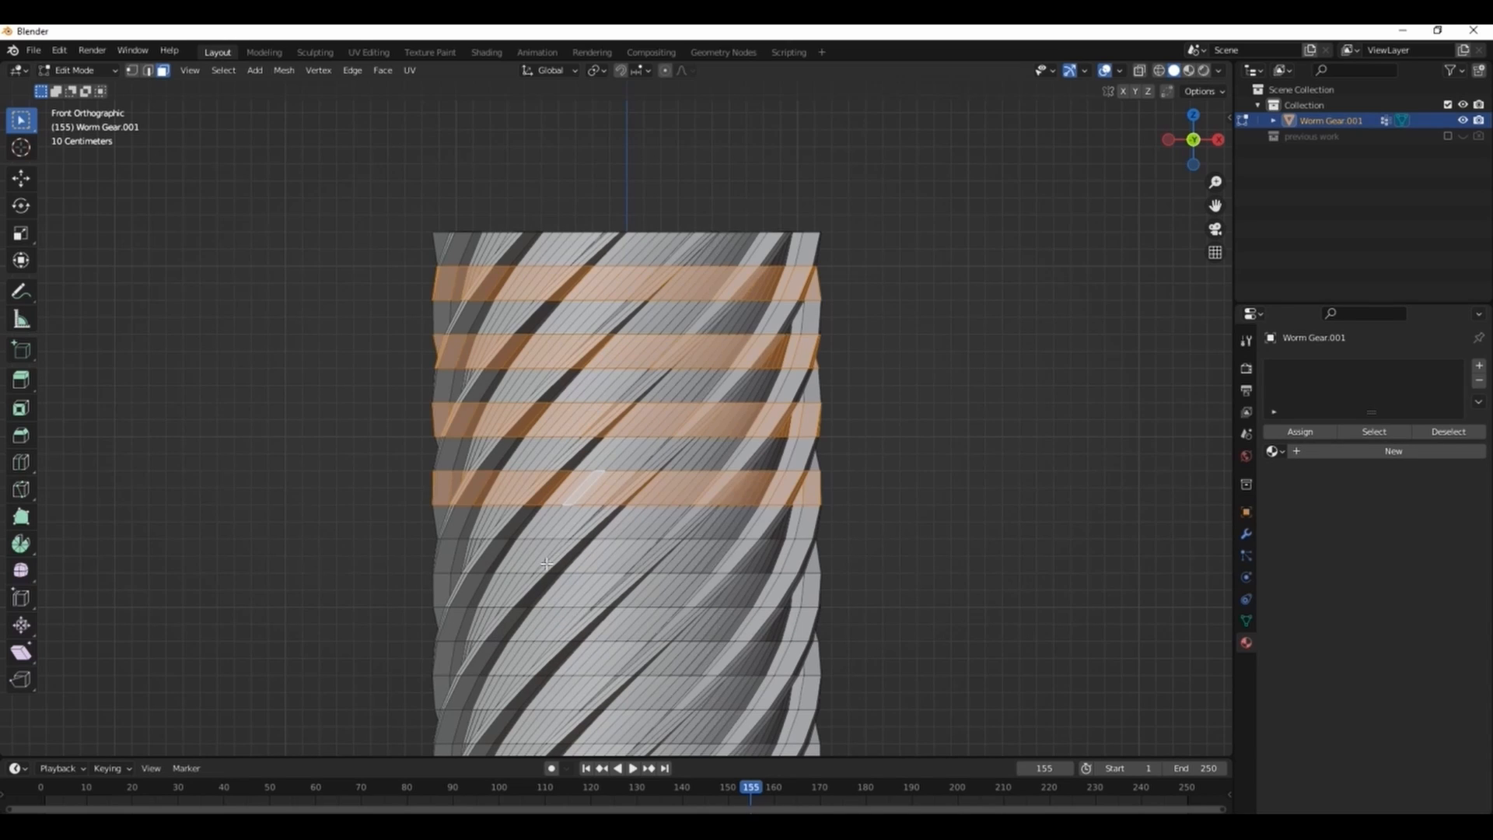
pyautogui.keyDown('alt'); pyautogui.keyDown('shift'); pyautogui.click(547, 563); pyautogui.keyUp('shift'); pyautogui.keyUp('alt')
pyautogui.keyDown('alt'); pyautogui.keyDown('shift'); pyautogui.click(552, 625); pyautogui.keyUp('shift'); pyautogui.keyUp('alt')
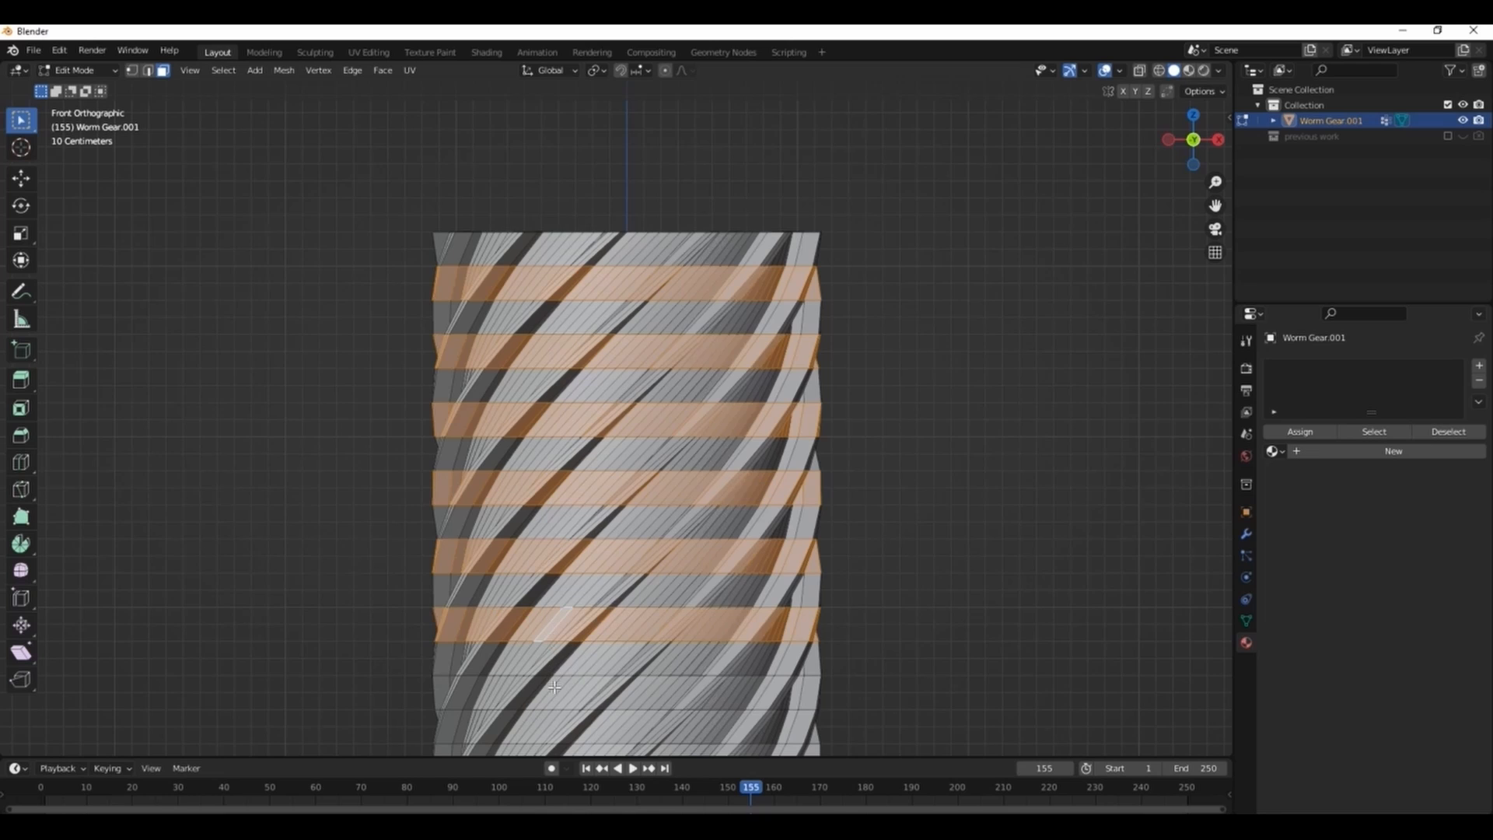
pyautogui.keyDown('alt'); pyautogui.keyDown('shift'); pyautogui.click(553, 692); pyautogui.keyUp('shift'); pyautogui.keyUp('alt')
pyautogui.keyDown('alt'); pyautogui.keyDown('shift'); pyautogui.click(555, 751); pyautogui.keyUp('shift'); pyautogui.keyUp('alt')
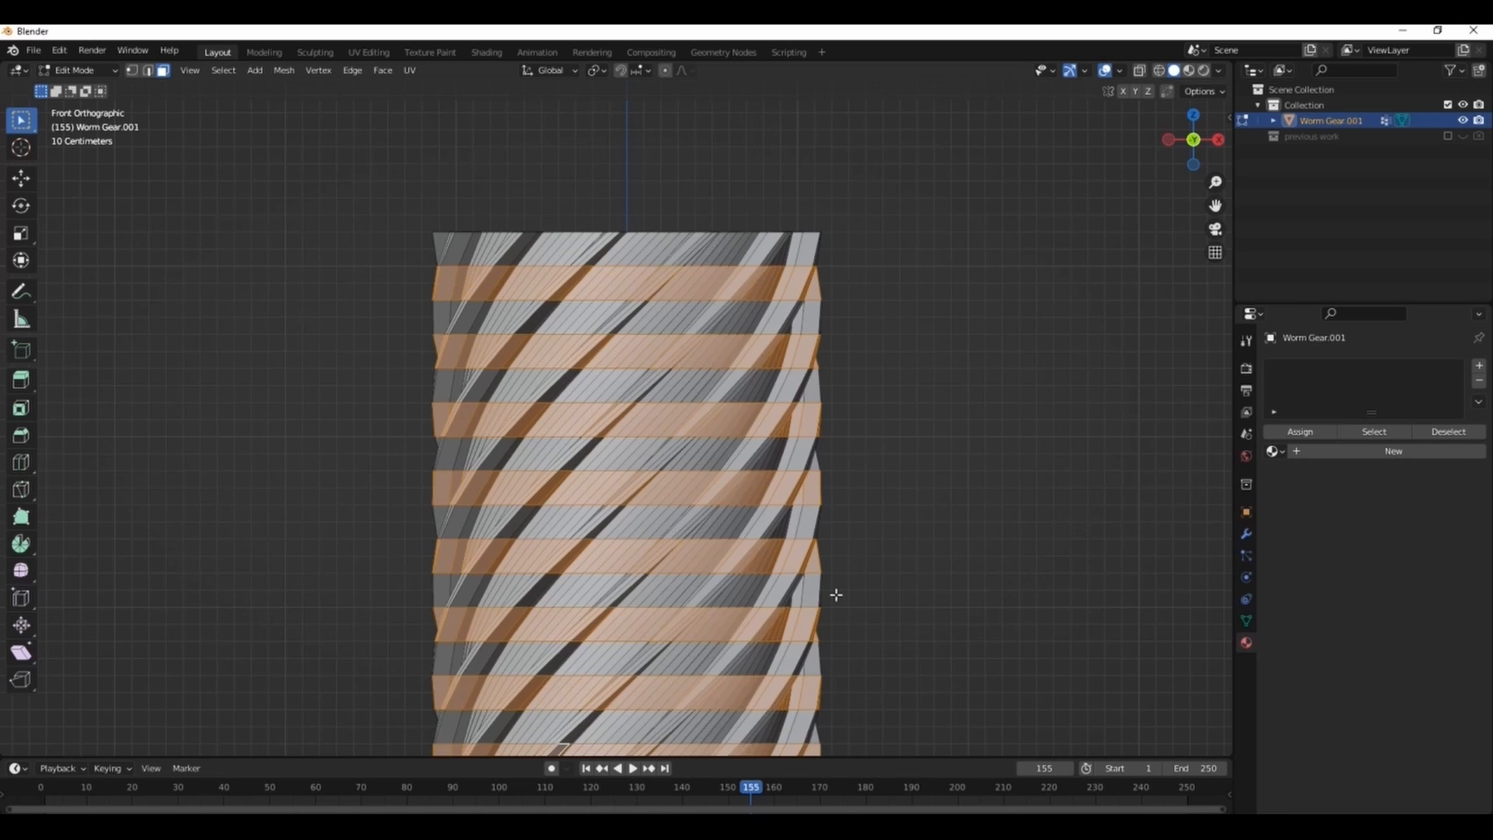
# Step: Extend the selection with every second ring of faces down to the base of the worm gear
pyautogui.moveTo(1214, 206); pyautogui.dragTo(1232, 81)
pyautogui.keyDown('alt'); pyautogui.keyDown('shift'); pyautogui.click(613, 226); pyautogui.keyUp('shift'); pyautogui.keyUp('alt')
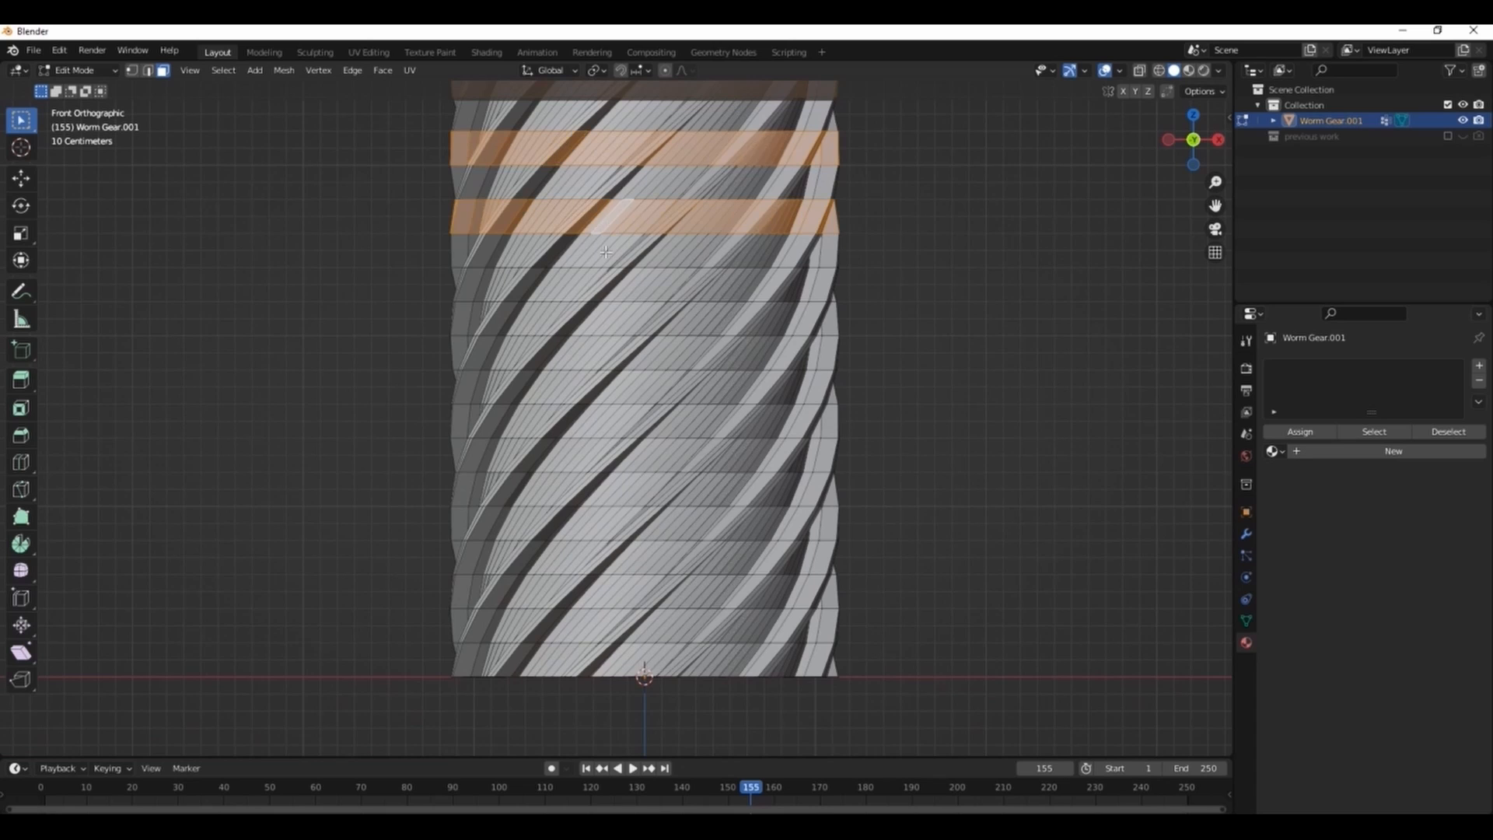
pyautogui.keyDown('alt'); pyautogui.keyDown('shift'); pyautogui.click(583, 284); pyautogui.keyUp('shift'); pyautogui.keyUp('alt')
pyautogui.keyDown('alt'); pyautogui.keyDown('shift'); pyautogui.click(583, 354); pyautogui.keyUp('shift'); pyautogui.keyUp('alt')
pyautogui.keyDown('alt'); pyautogui.keyDown('shift'); pyautogui.click(573, 425); pyautogui.keyUp('shift'); pyautogui.keyUp('alt')
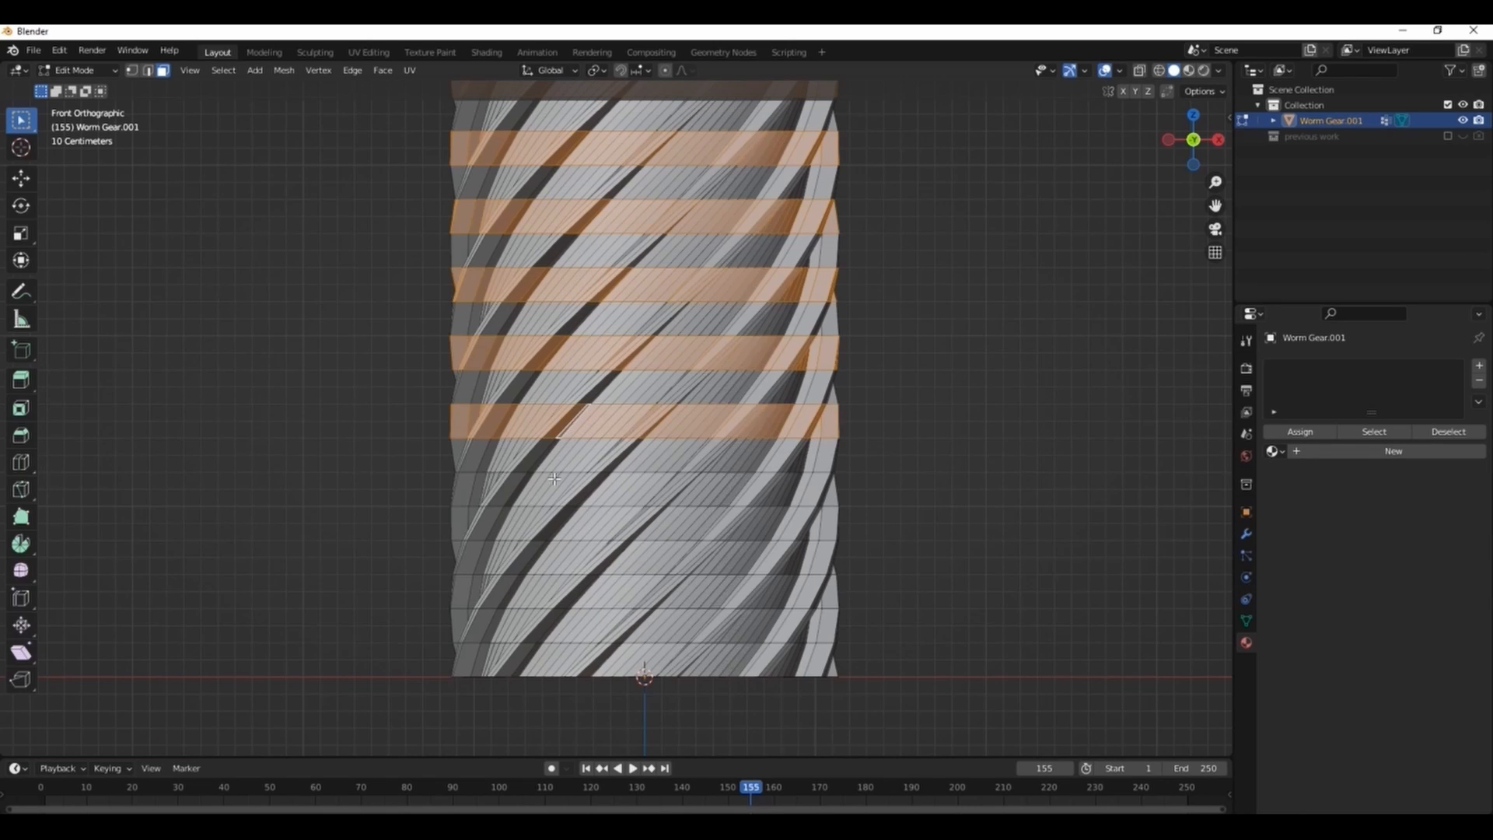
pyautogui.keyDown('alt'); pyautogui.keyDown('shift'); pyautogui.click(555, 481); pyautogui.keyUp('shift'); pyautogui.keyUp('alt')
pyautogui.keyDown('alt'); pyautogui.keyDown('shift'); pyautogui.click(549, 567); pyautogui.keyUp('shift'); pyautogui.keyUp('alt')
pyautogui.keyDown('alt'); pyautogui.keyDown('shift'); pyautogui.click(551, 625); pyautogui.keyUp('shift'); pyautogui.keyUp('alt')
pyautogui.scroll(-3, 826, 549)
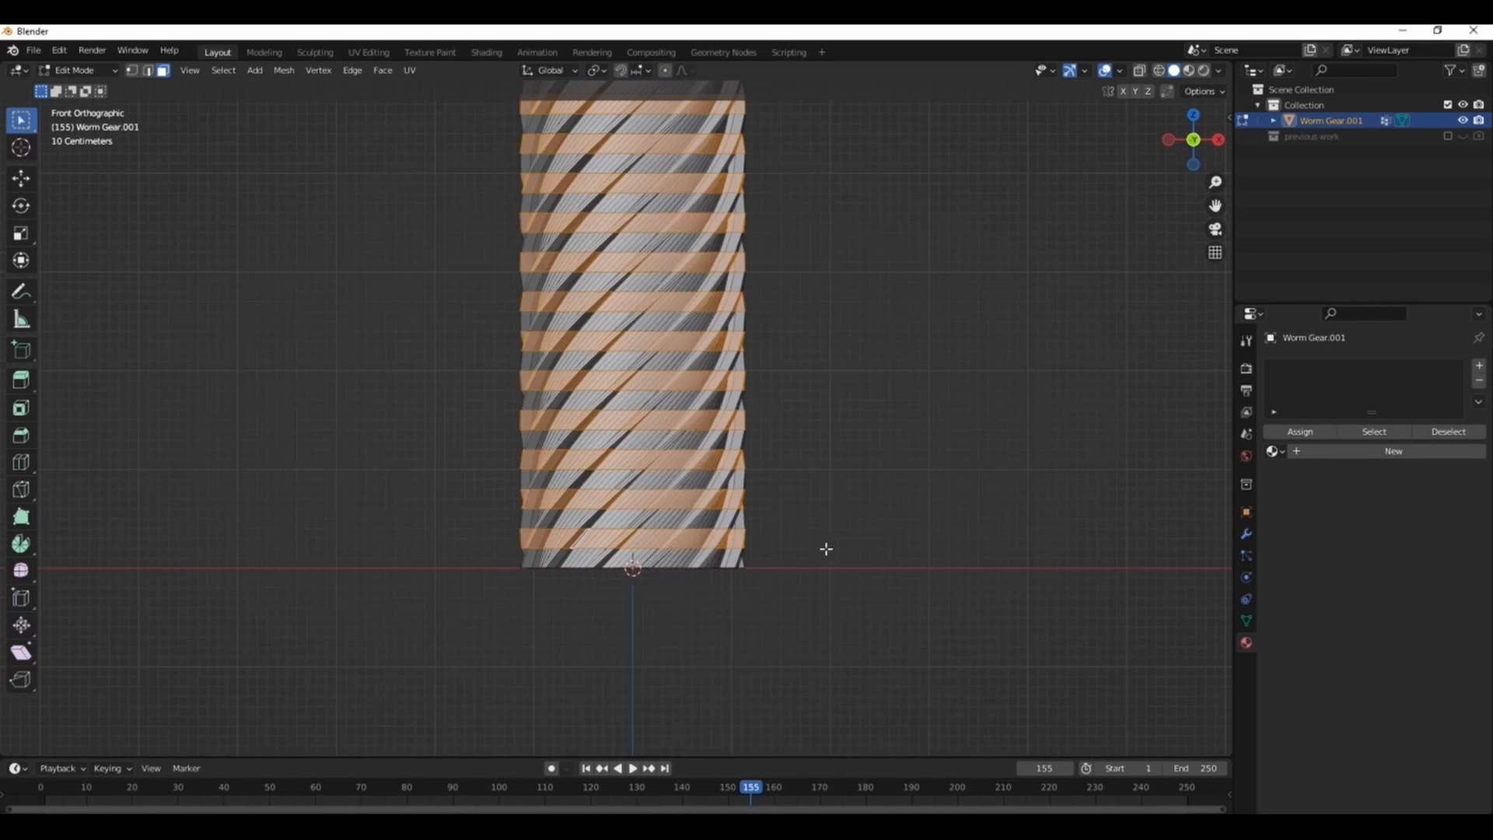
# Step: Give the worm gear two new materials, name the second one glass and assign it to the selected face rings
pyautogui.click(1365, 454)
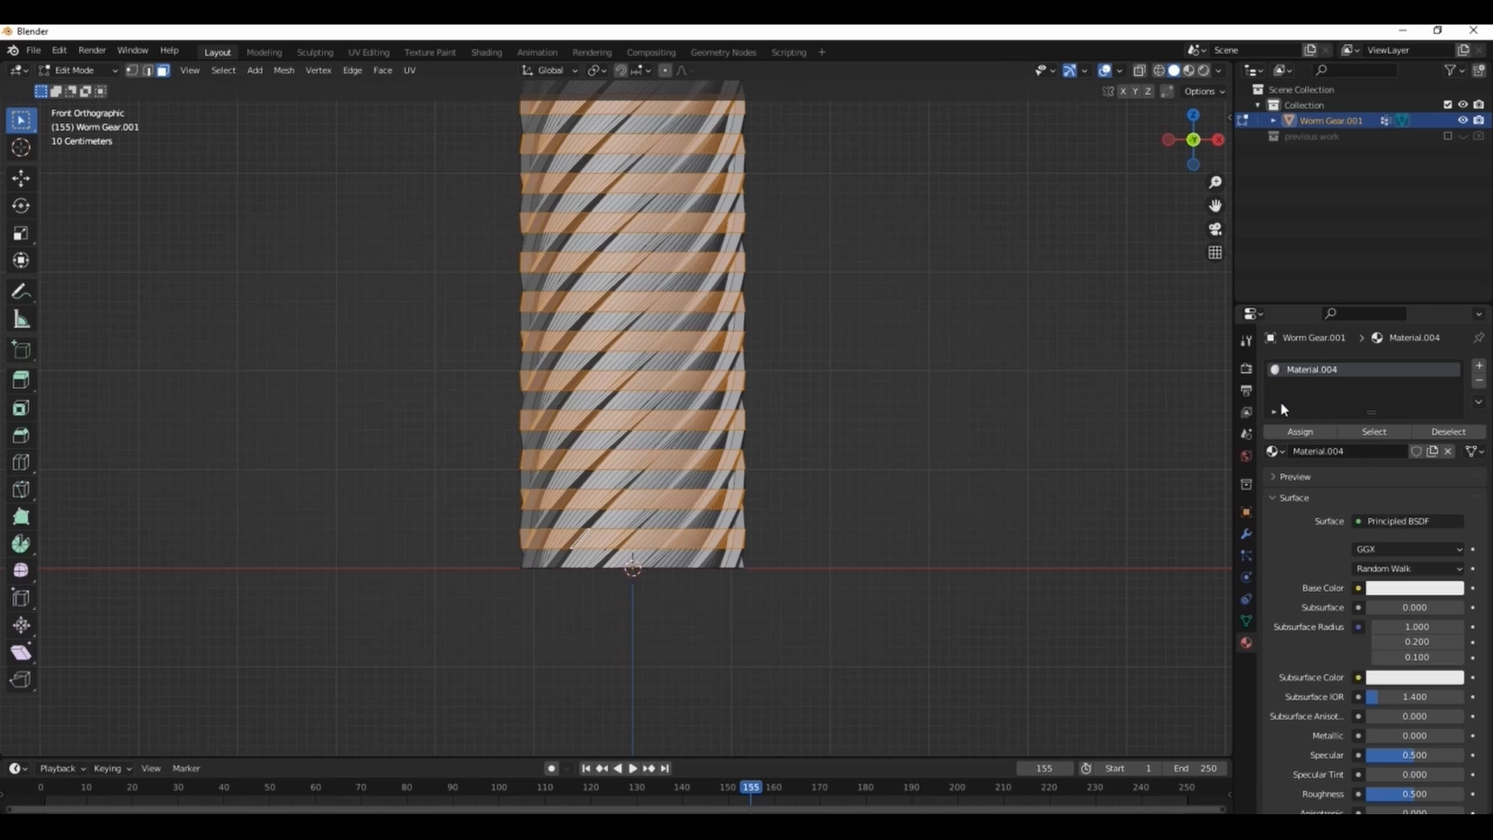
pyautogui.click(1480, 371)
pyautogui.click(1389, 477)
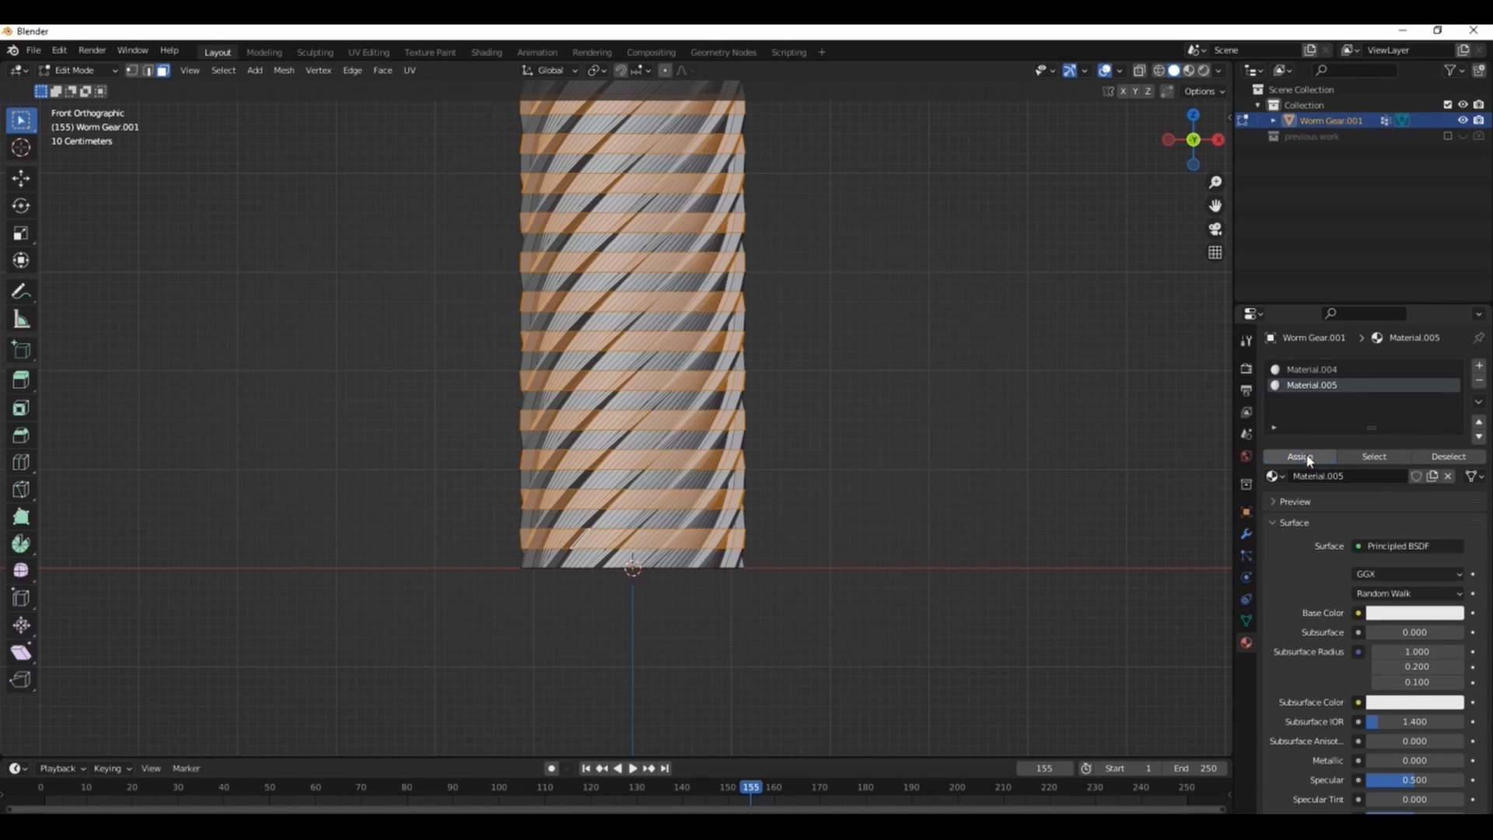
pyautogui.click(1354, 477)
pyautogui.press('Tab')
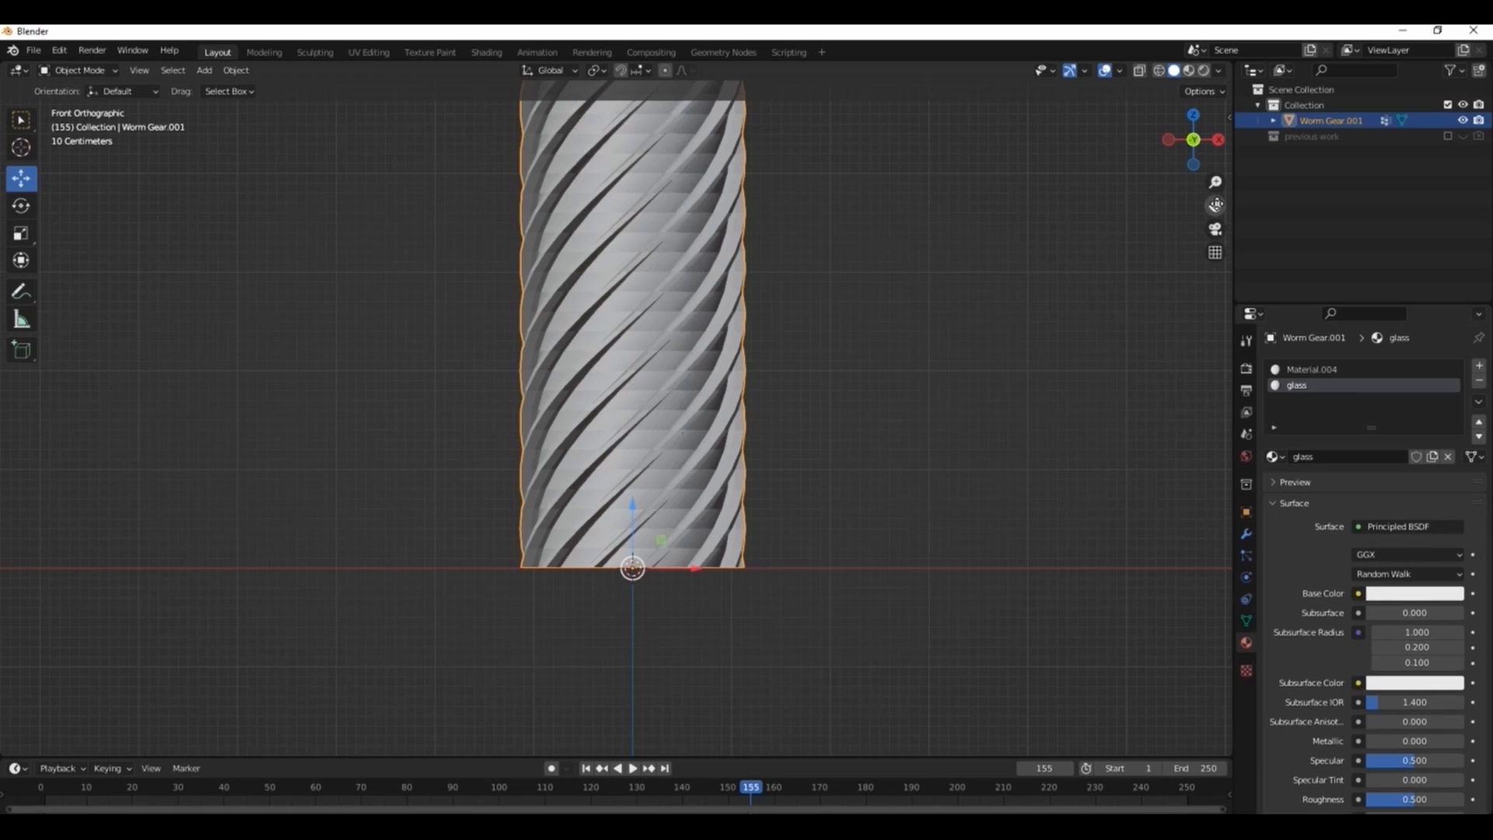
# Step: Raise the worm gear about 0.49 m along the Z axis
pyautogui.moveTo(1217, 204); pyautogui.dragTo(1224, 277)
pyautogui.scroll(-6, 986, 268)
pyautogui.moveTo(626, 417); pyautogui.dragTo(627, 399)
# Step: Add a Bezier circle of 1 m radius at the world origin and parent the worm gear to it with Follow Path
pyautogui.hotkey('shift', 'a')
pyautogui.moveTo(373, 319)
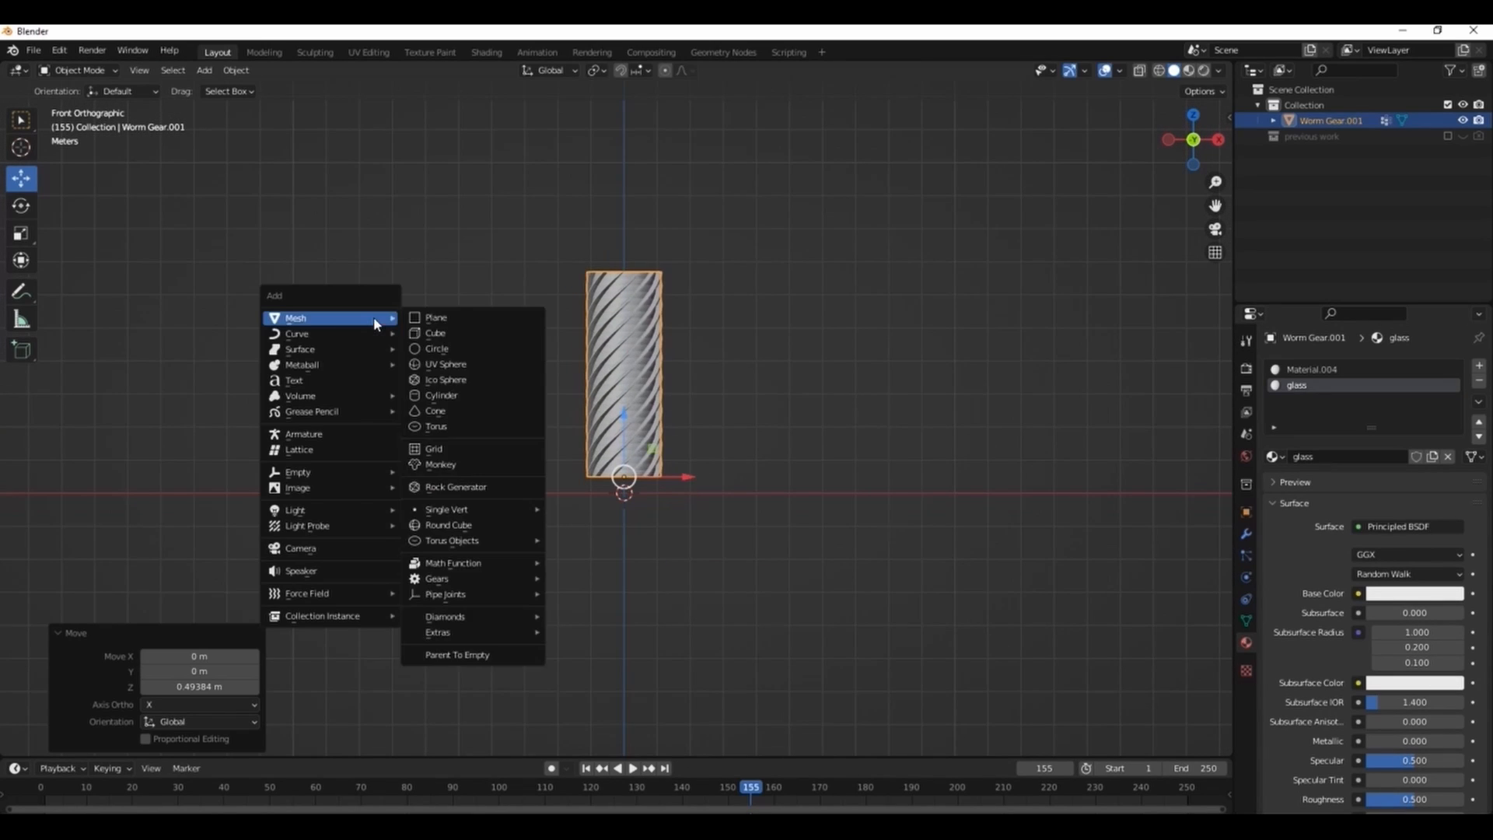
pyautogui.click(443, 349)
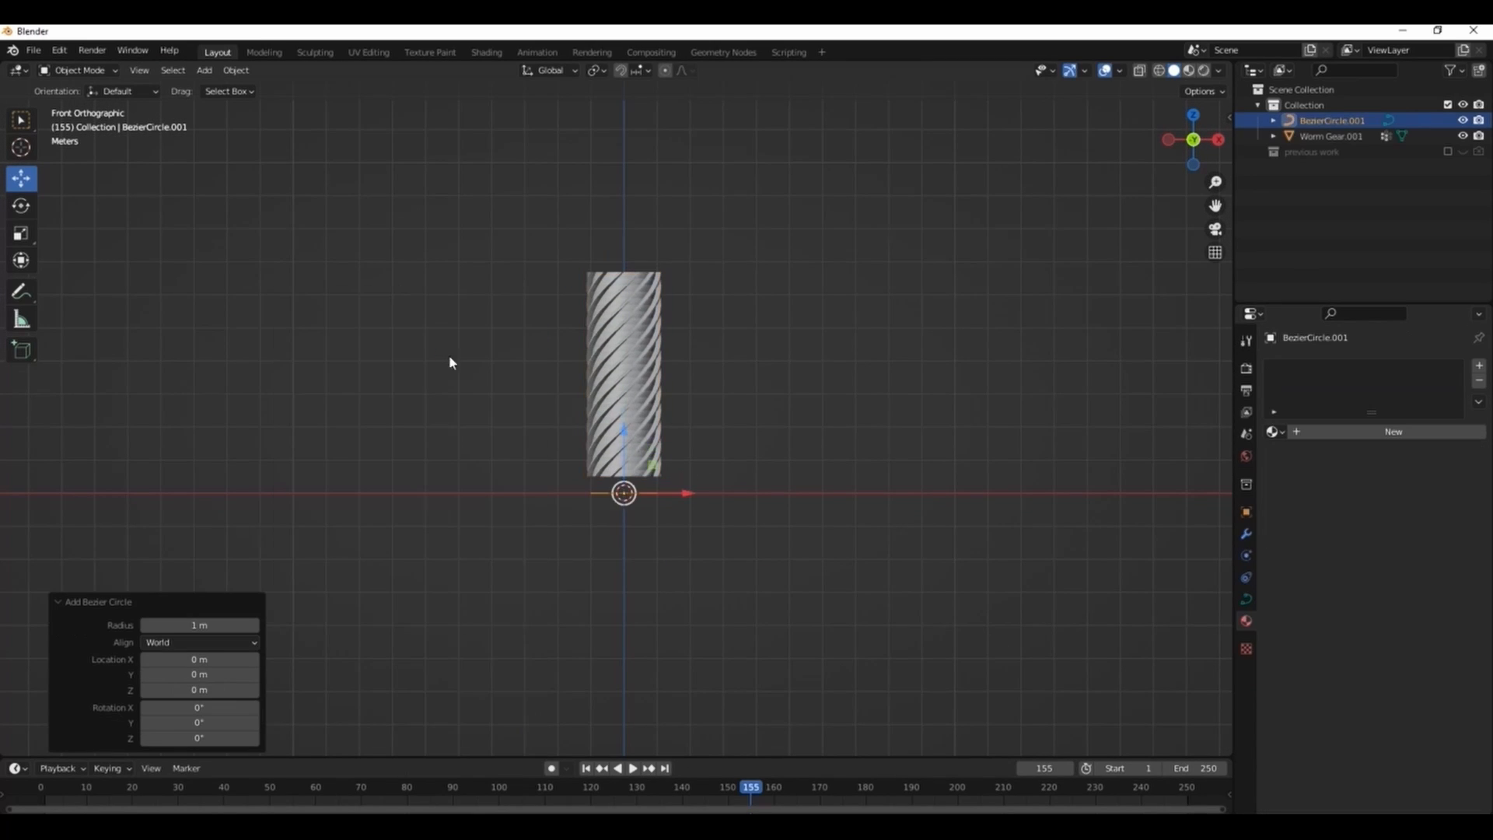
pyautogui.click(654, 389)
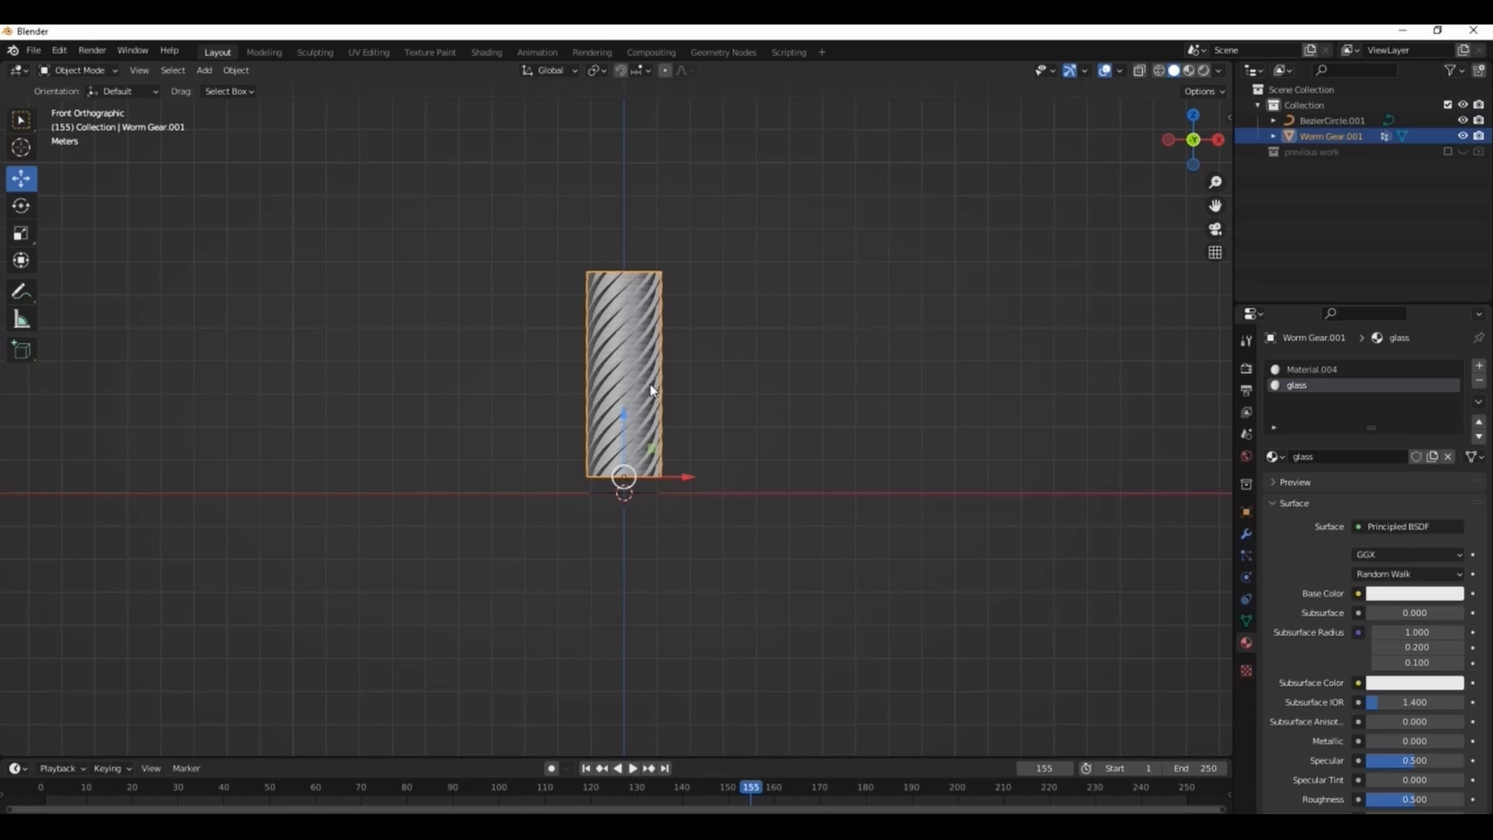
pyautogui.keyDown('shift'); pyautogui.click(651, 495); pyautogui.keyUp('shift')
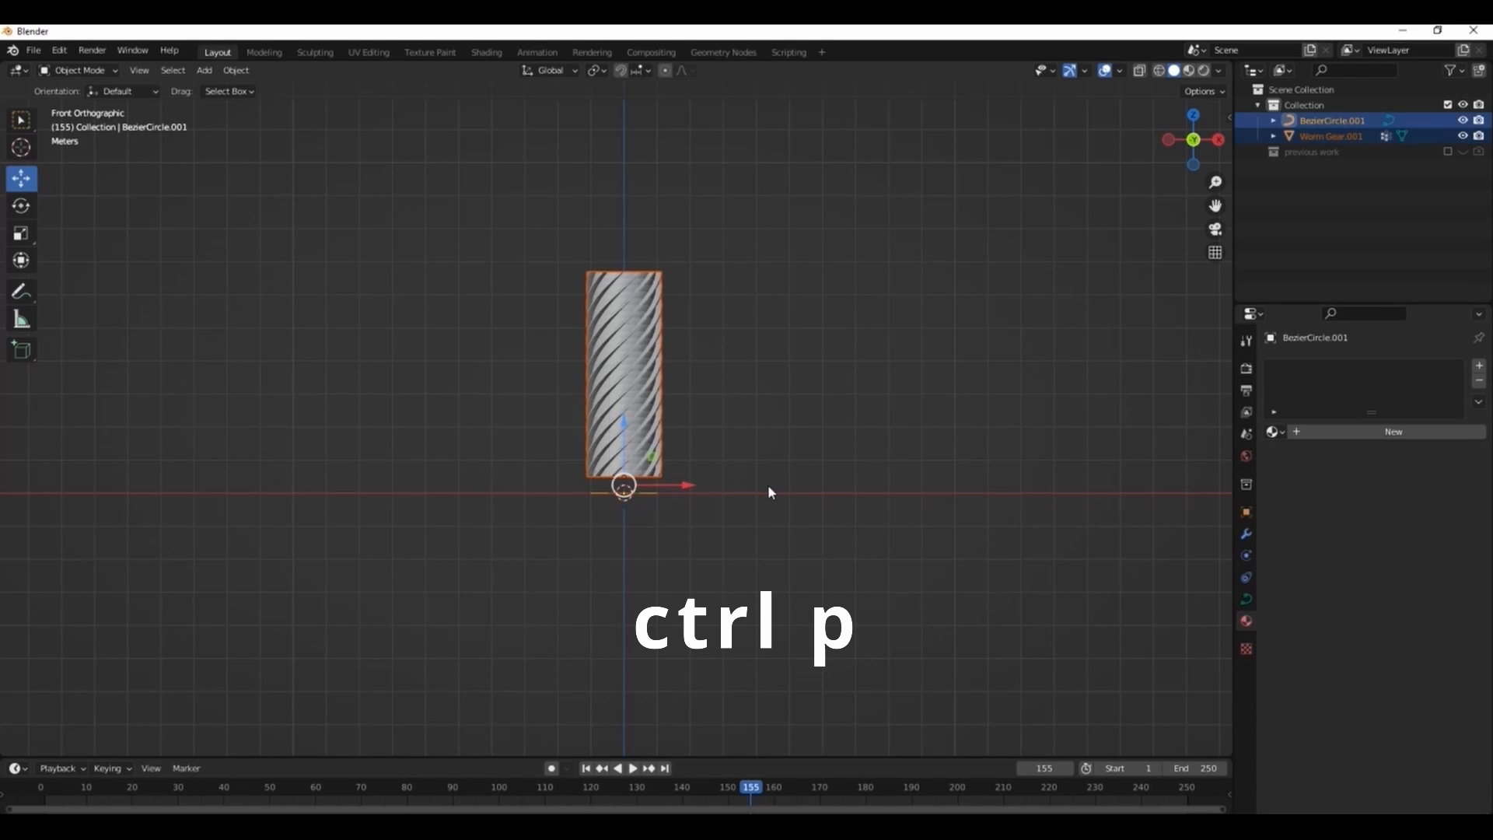
pyautogui.hotkey('ctrl', 'p')
pyautogui.click(749, 490)
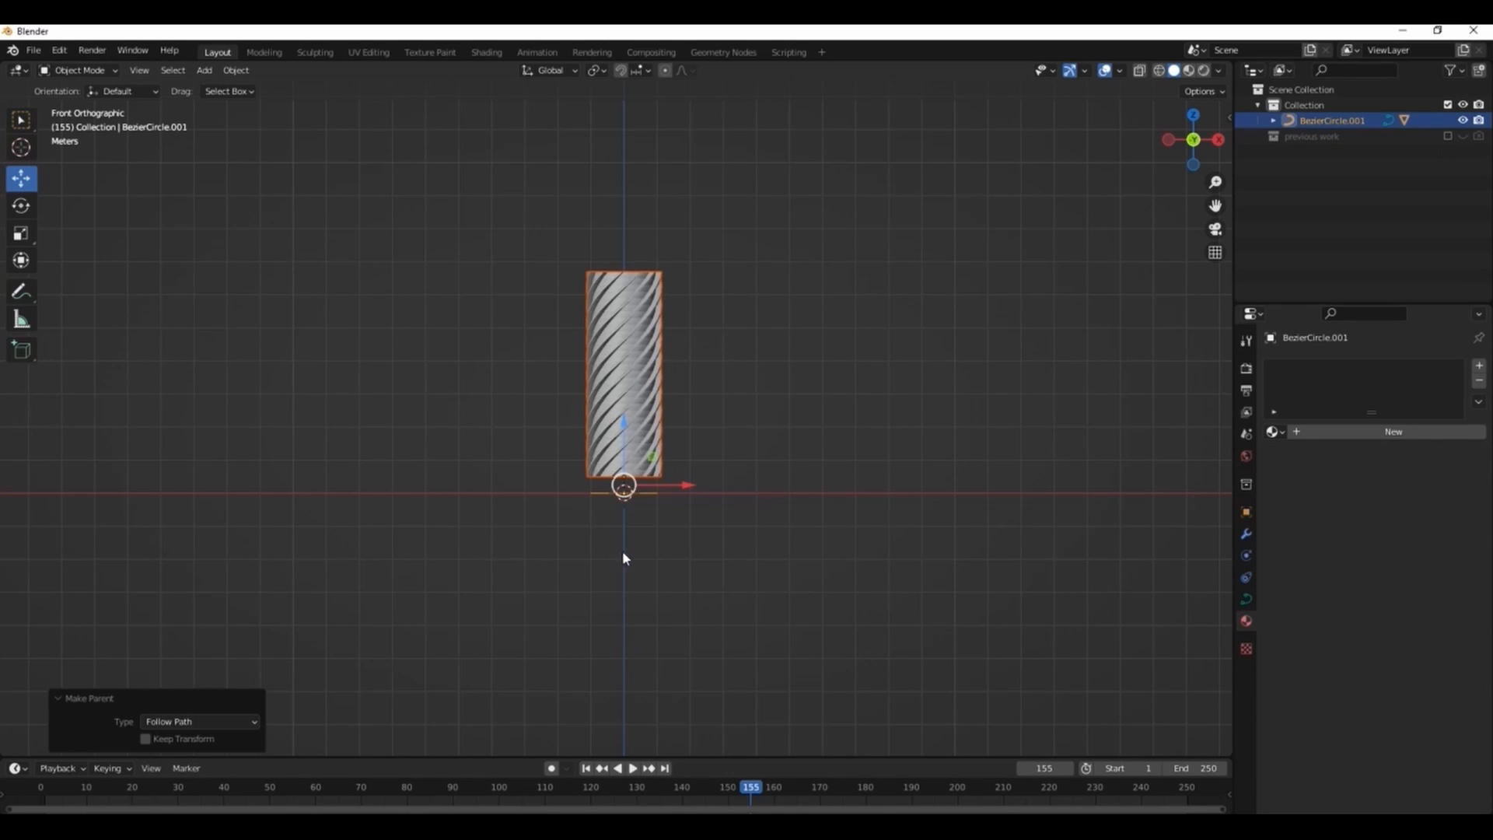
# Step: Check the circle's path animation settings and play the animation from frame 0, examining the worm gear's motion from the front and above
pyautogui.click(1246, 600)
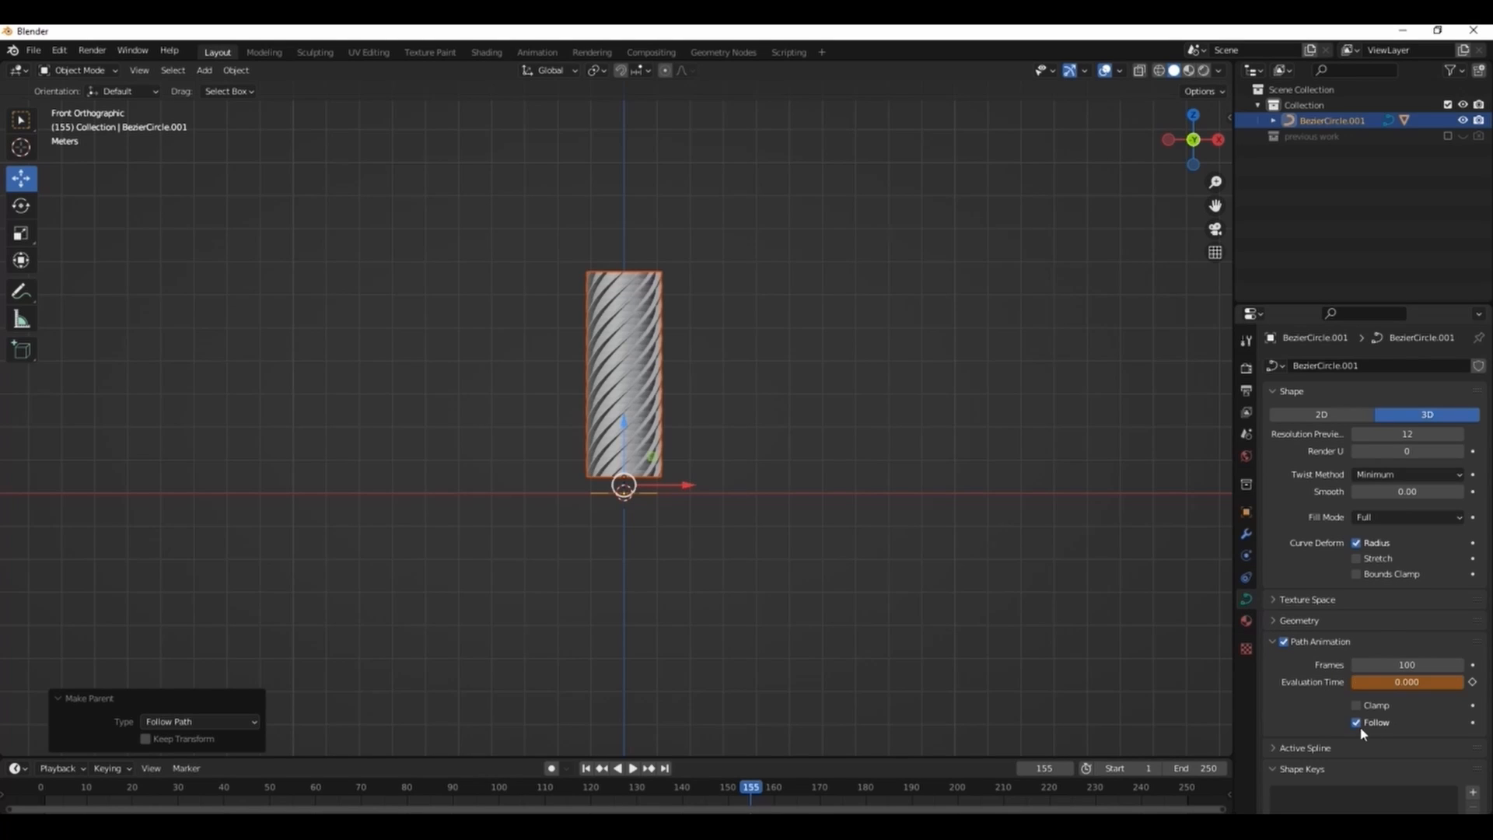
pyautogui.hotkey('shift', 'Left')
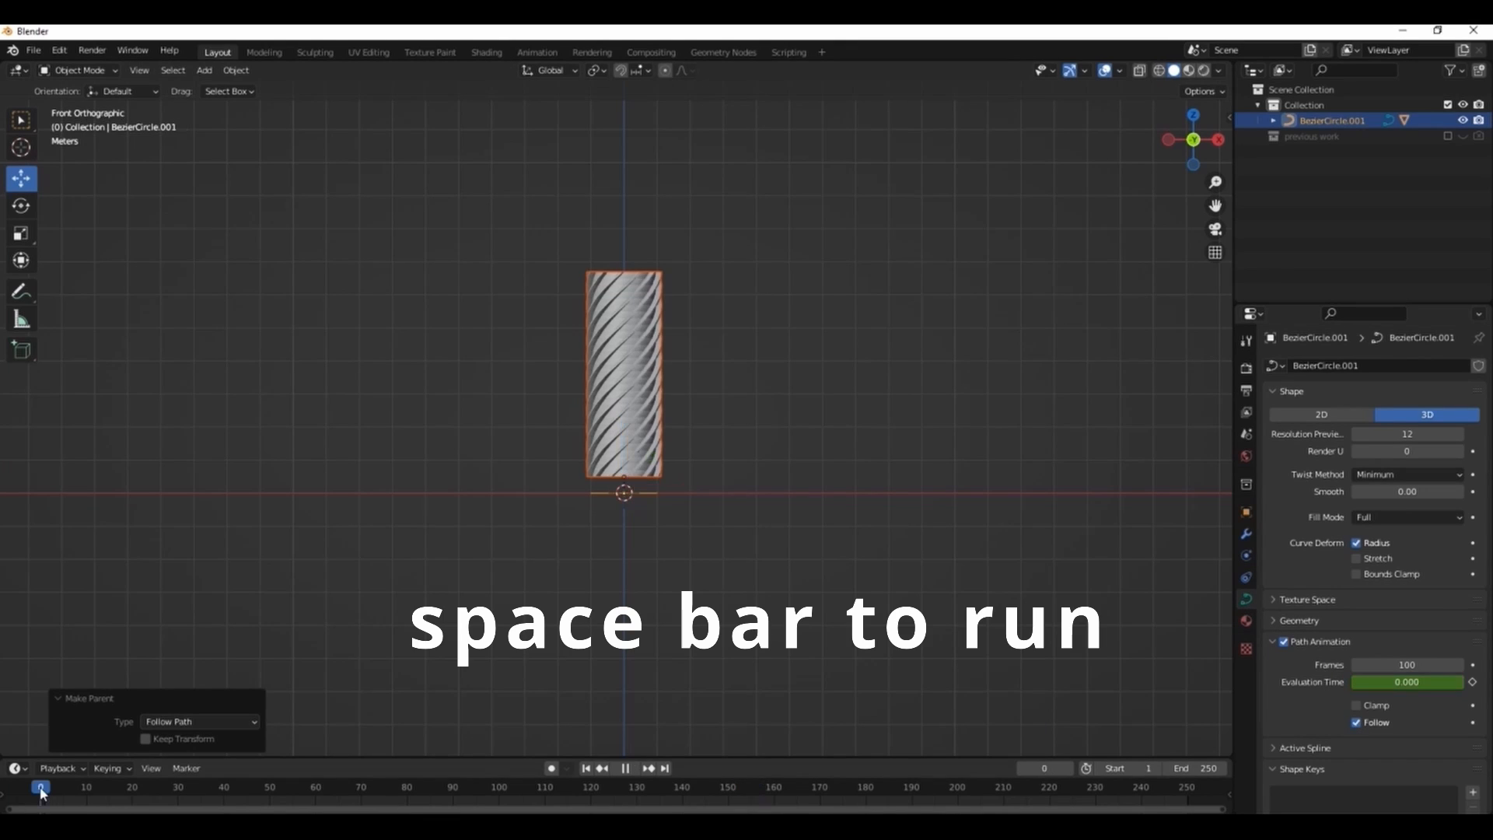
pyautogui.press('space')
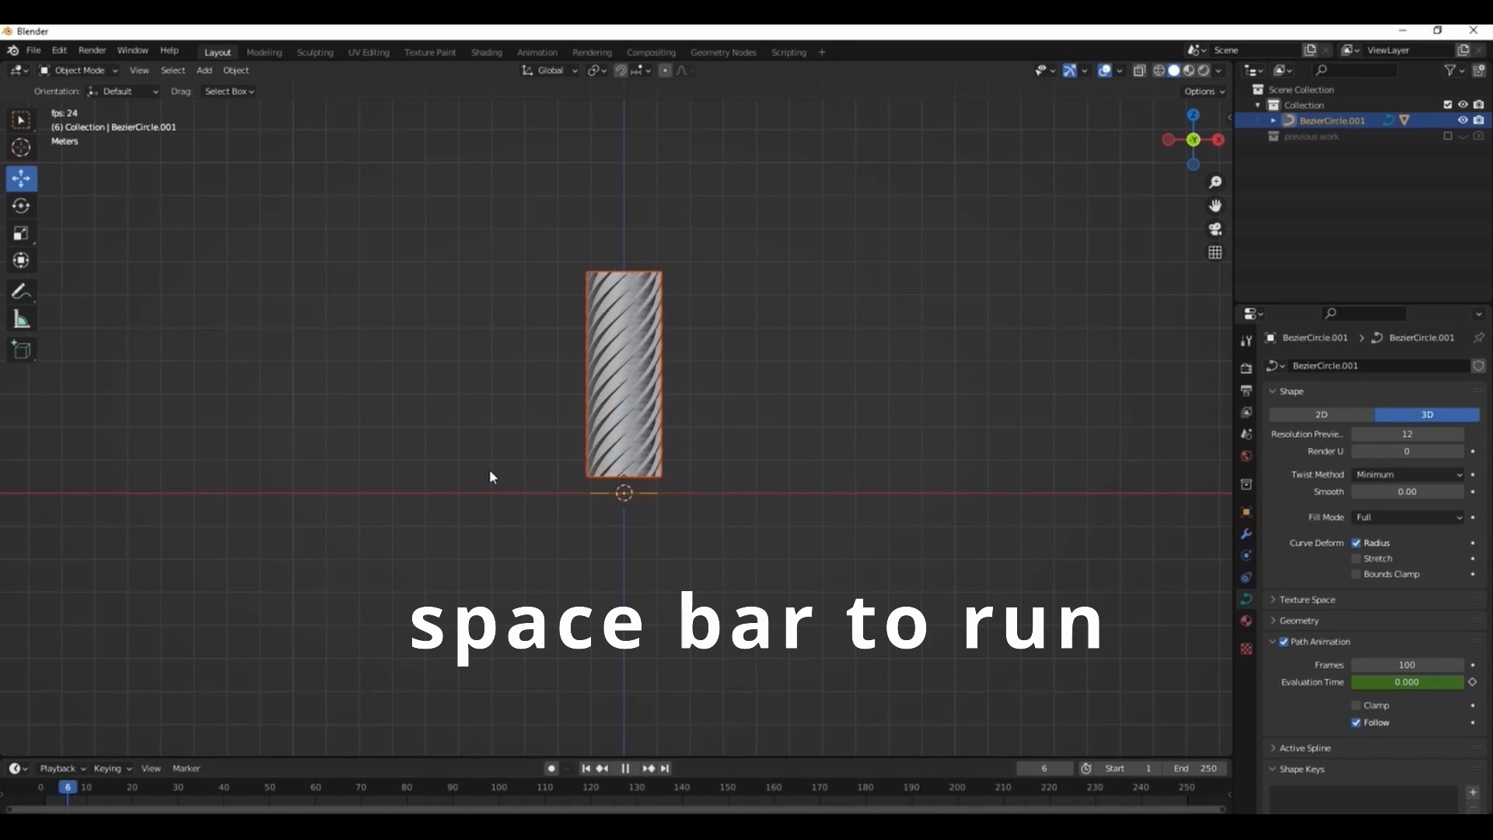
pyautogui.click(549, 540)
pyautogui.scroll(4, 646, 401)
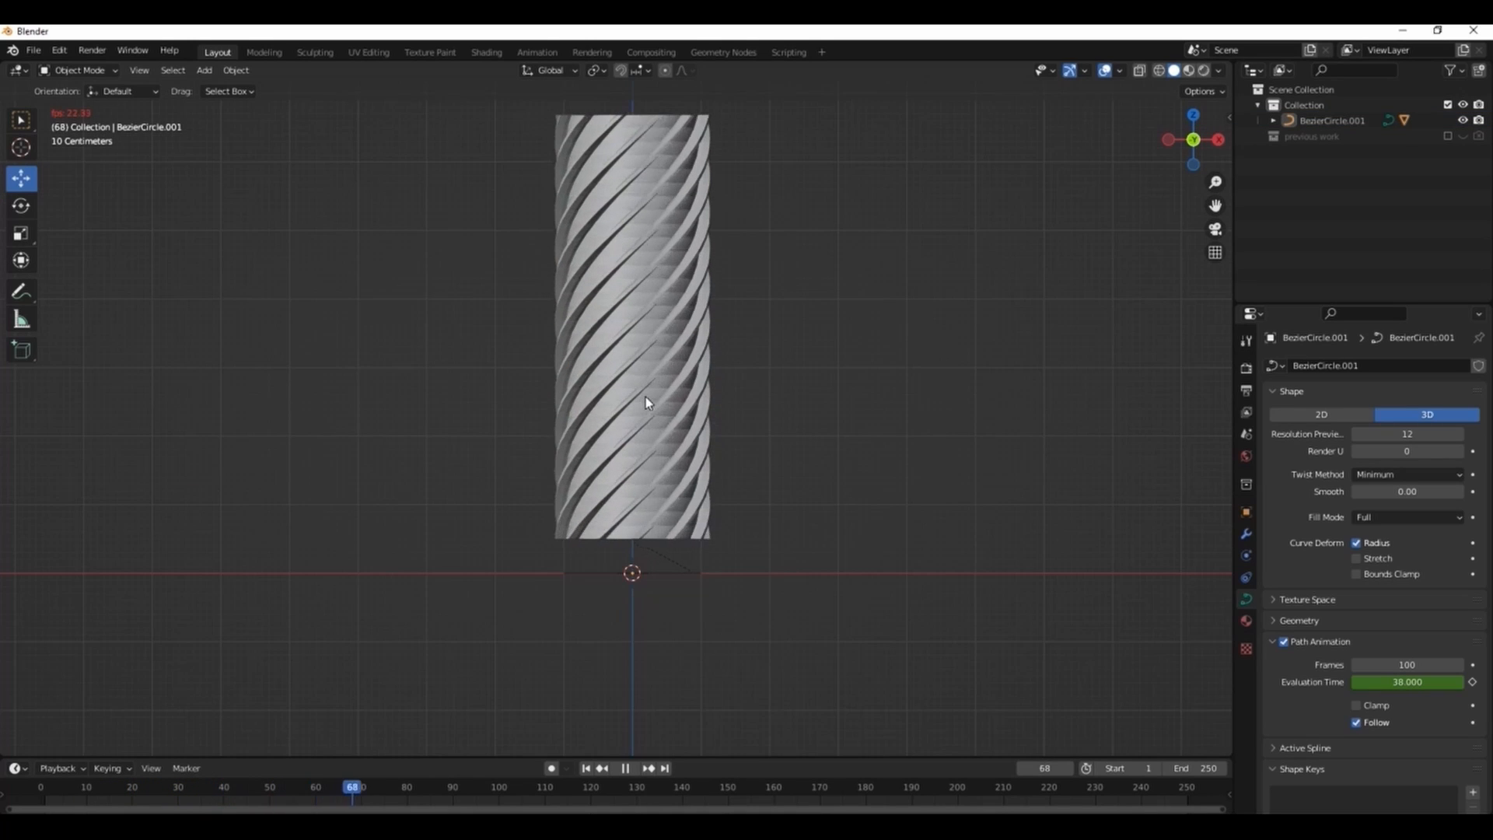
pyautogui.moveTo(1215, 205); pyautogui.dragTo(1231, 344)
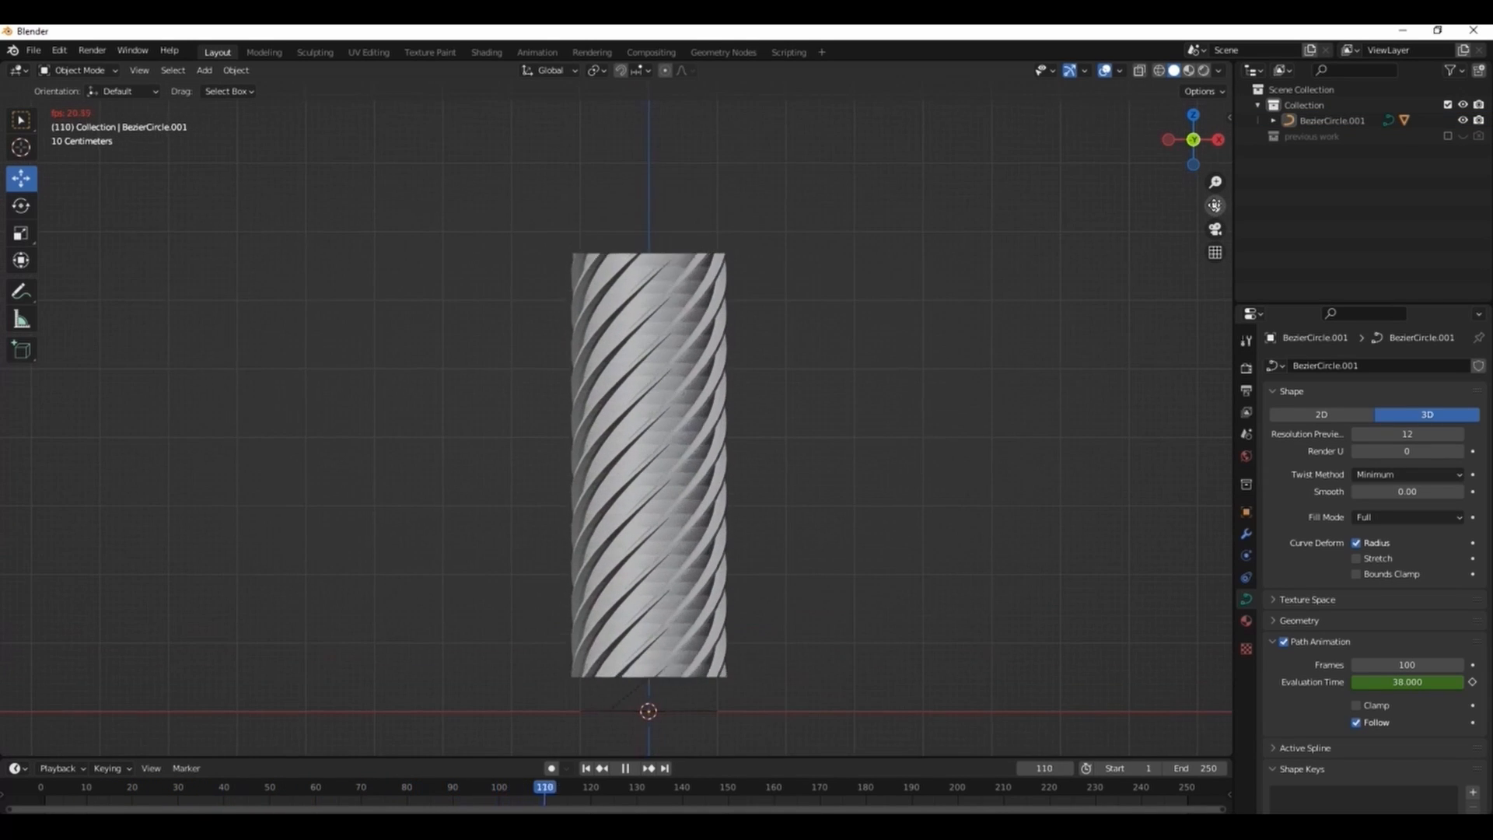
pyautogui.moveTo(1196, 135); pyautogui.dragTo(1179, 195)
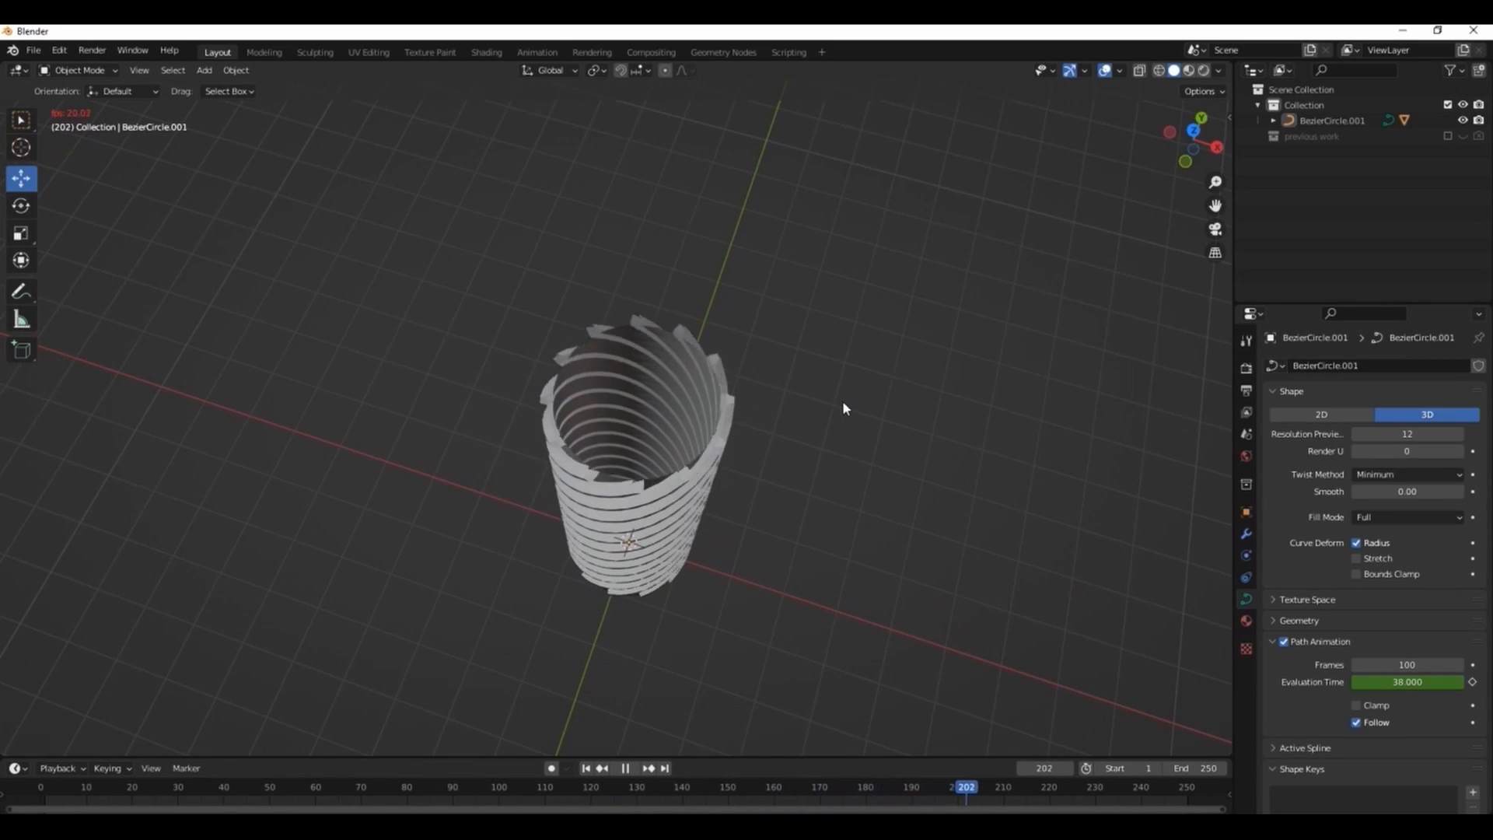
pyautogui.press('Escape')
# Step: Add a 2 m cube and move it up about 7.2 m along Z, to the top of the worm gear
pyautogui.press('KP_1')
pyautogui.hotkey('shift', 'a')
pyautogui.moveTo(703, 423)
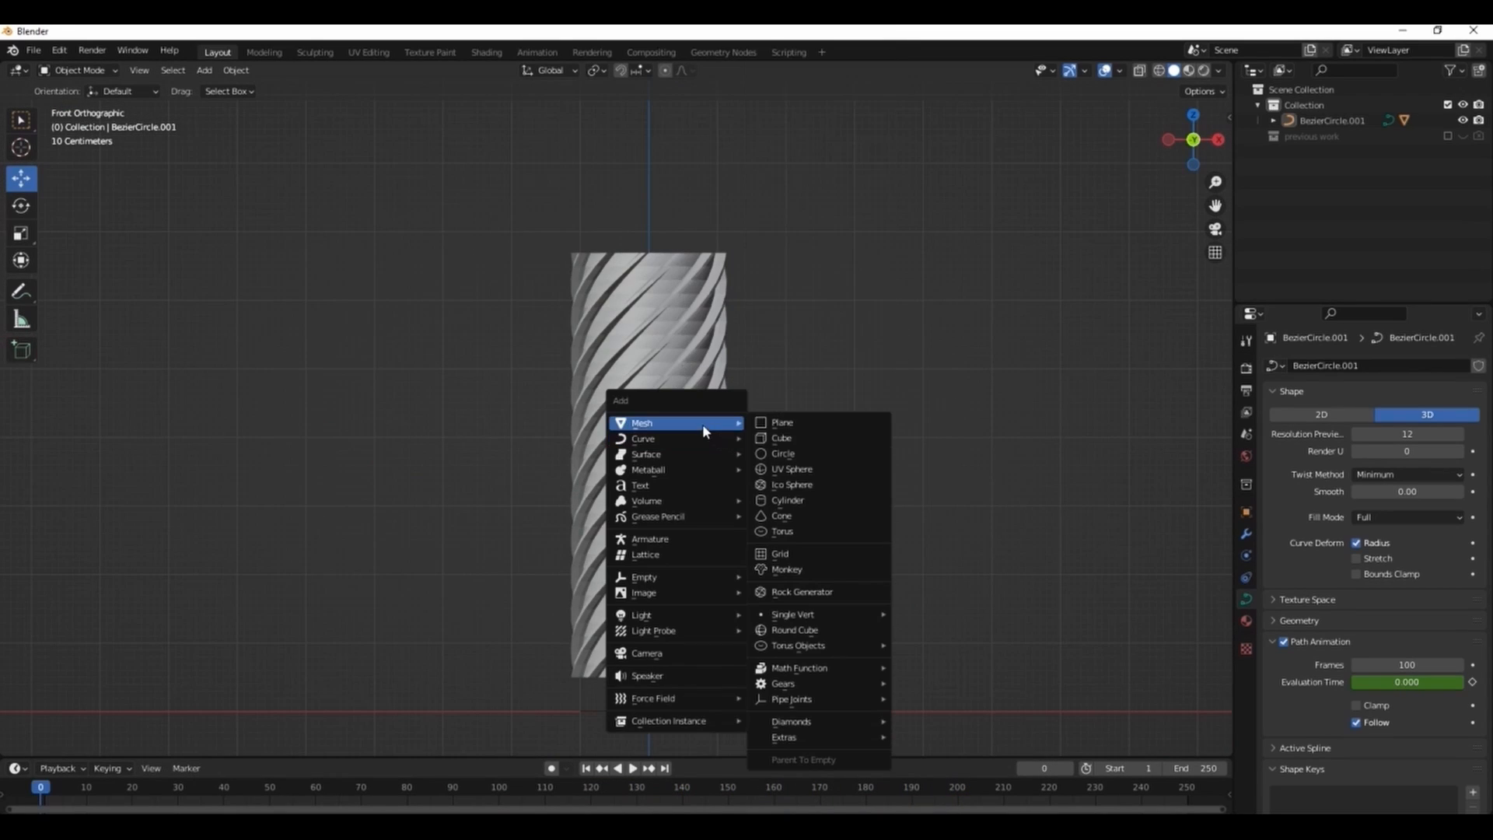
pyautogui.click(792, 439)
pyautogui.press('g')
pyautogui.press('z')
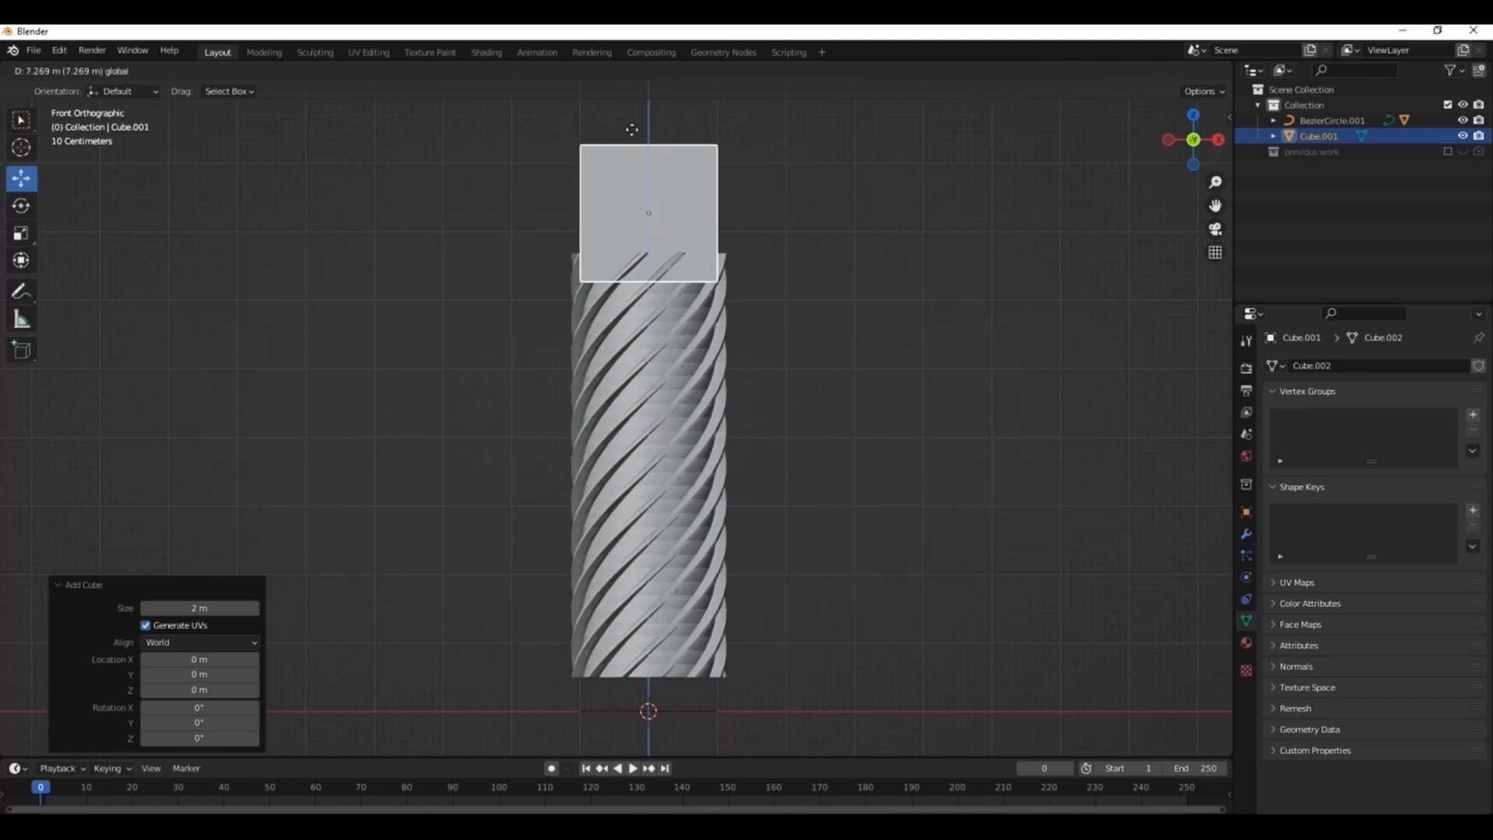
pyautogui.click(829, 252)
# Step: Flatten the cube to about 0.3 of its height and widen it in X and Y to form a slab
pyautogui.press('s')
pyautogui.press('z')
pyautogui.click(704, 222)
pyautogui.press('s')
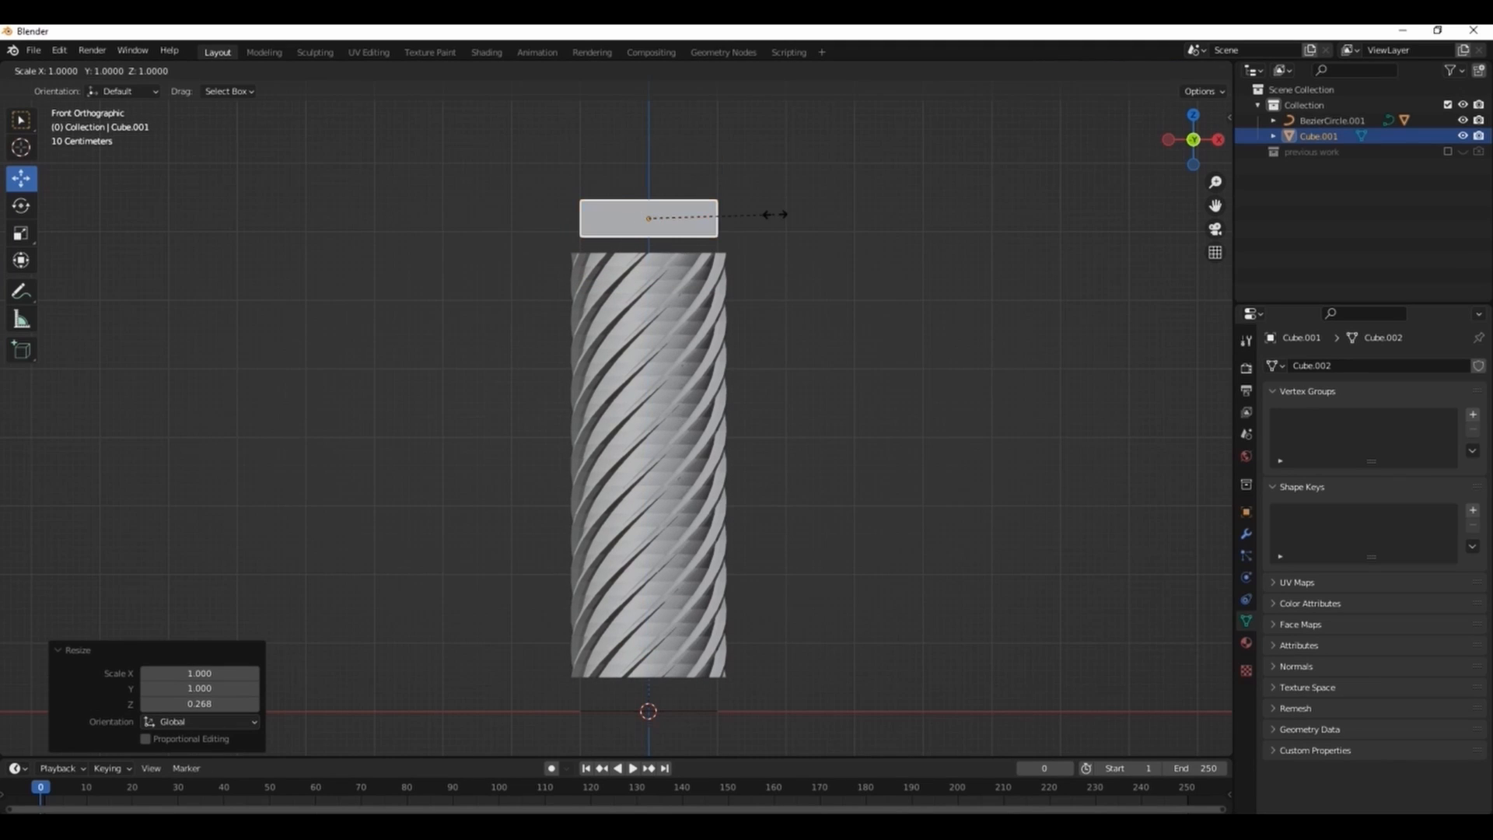
pyautogui.hotkey('shift', 'z')
pyautogui.click(859, 221)
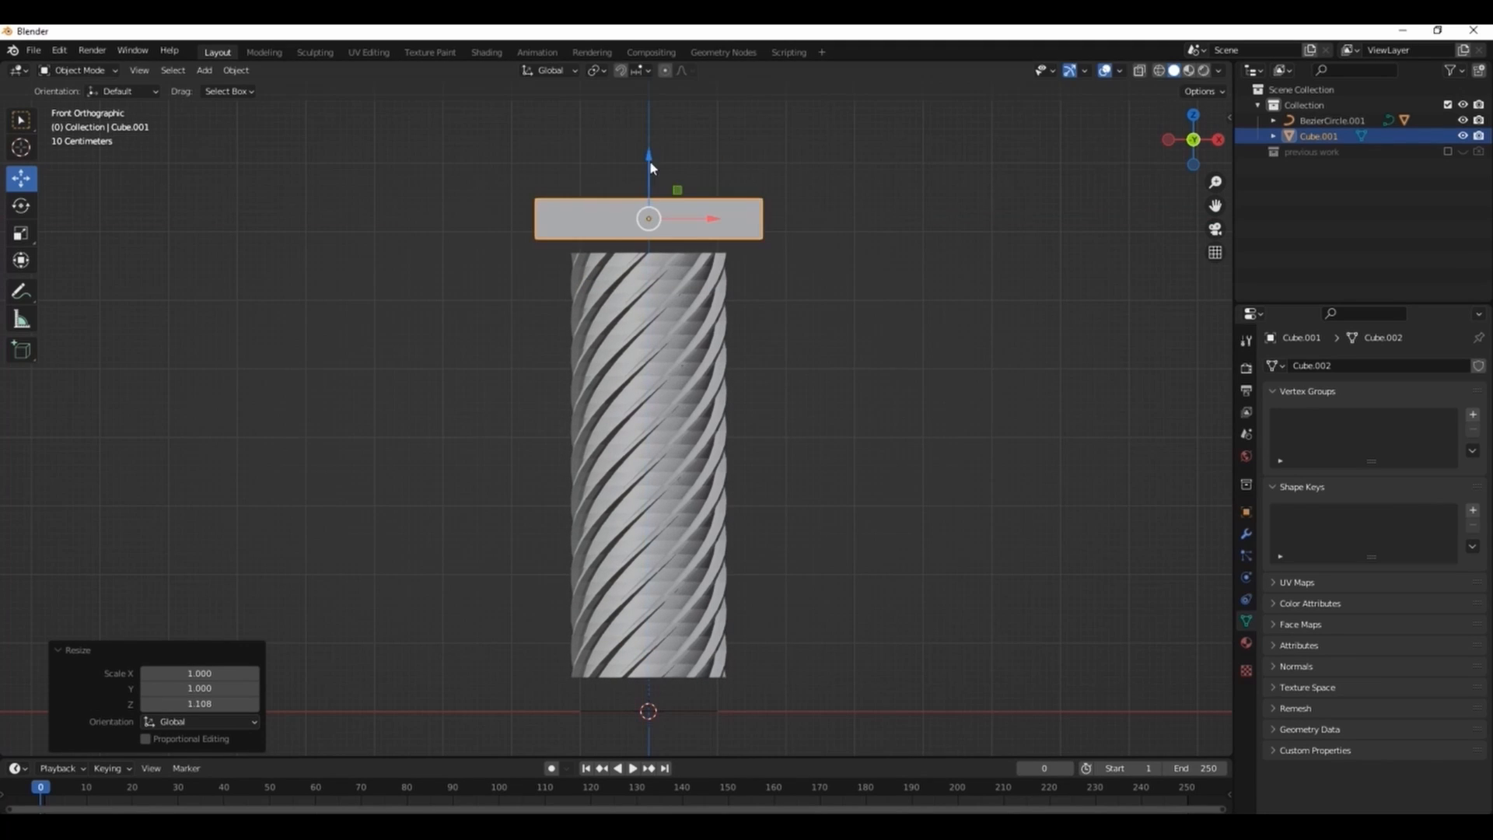
# Step: Lower the slab about 0.2 m onto the top of the worm gear and enlarge it about 1.18 times in X and Y
pyautogui.press('g')
pyautogui.press('z')
pyautogui.click(800, 242)
pyautogui.press('s')
pyautogui.hotkey('shift', 'z')
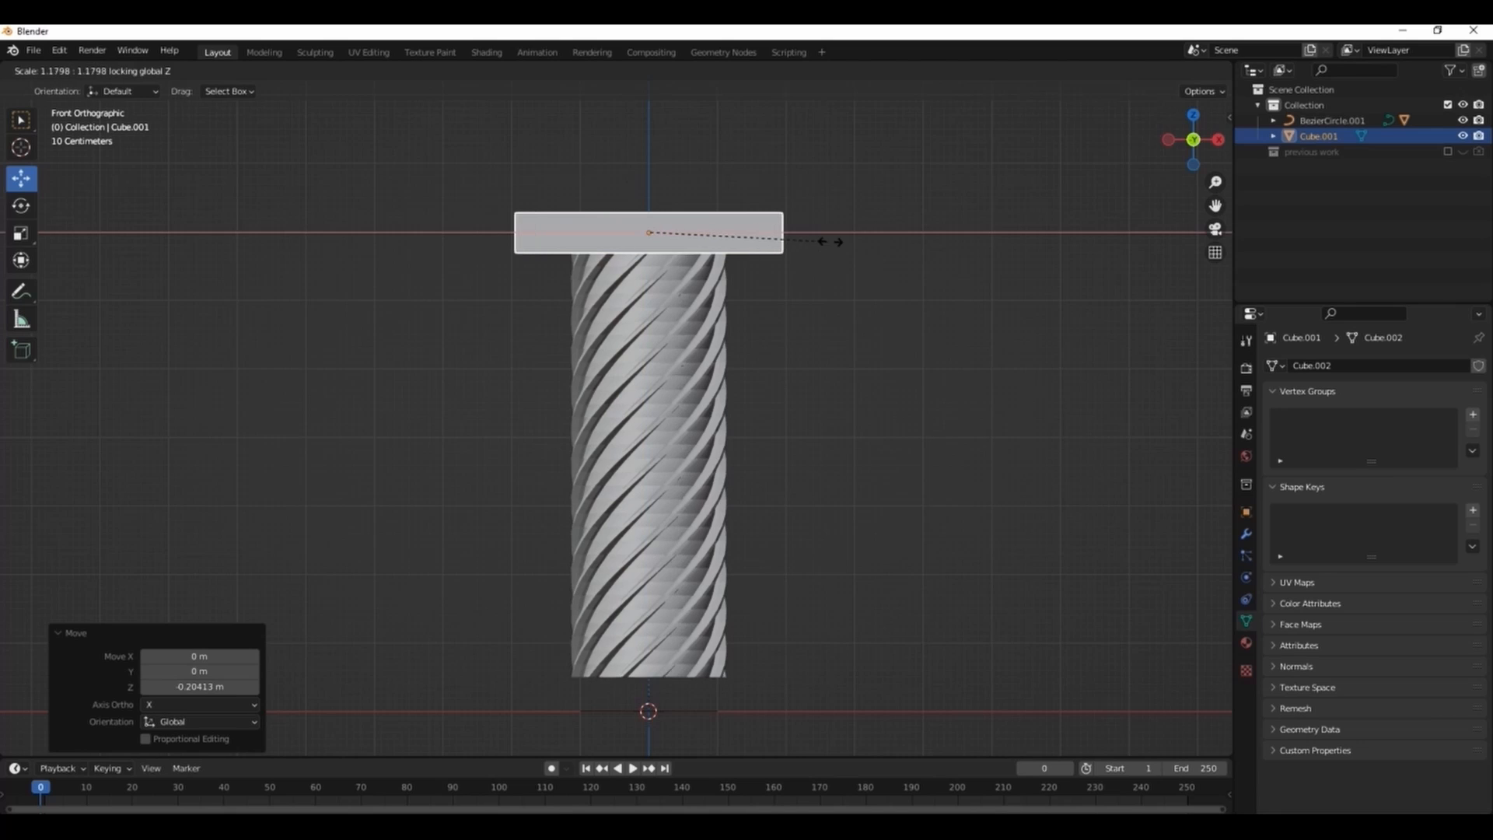
pyautogui.click(826, 241)
# Step: Bevel the four vertical corner edges of the top slab by about 0.54 m to make it octagonal
pyautogui.moveTo(826, 241); pyautogui.dragTo(791, 262, button='middle')
pyautogui.press('Tab')
pyautogui.press('2')
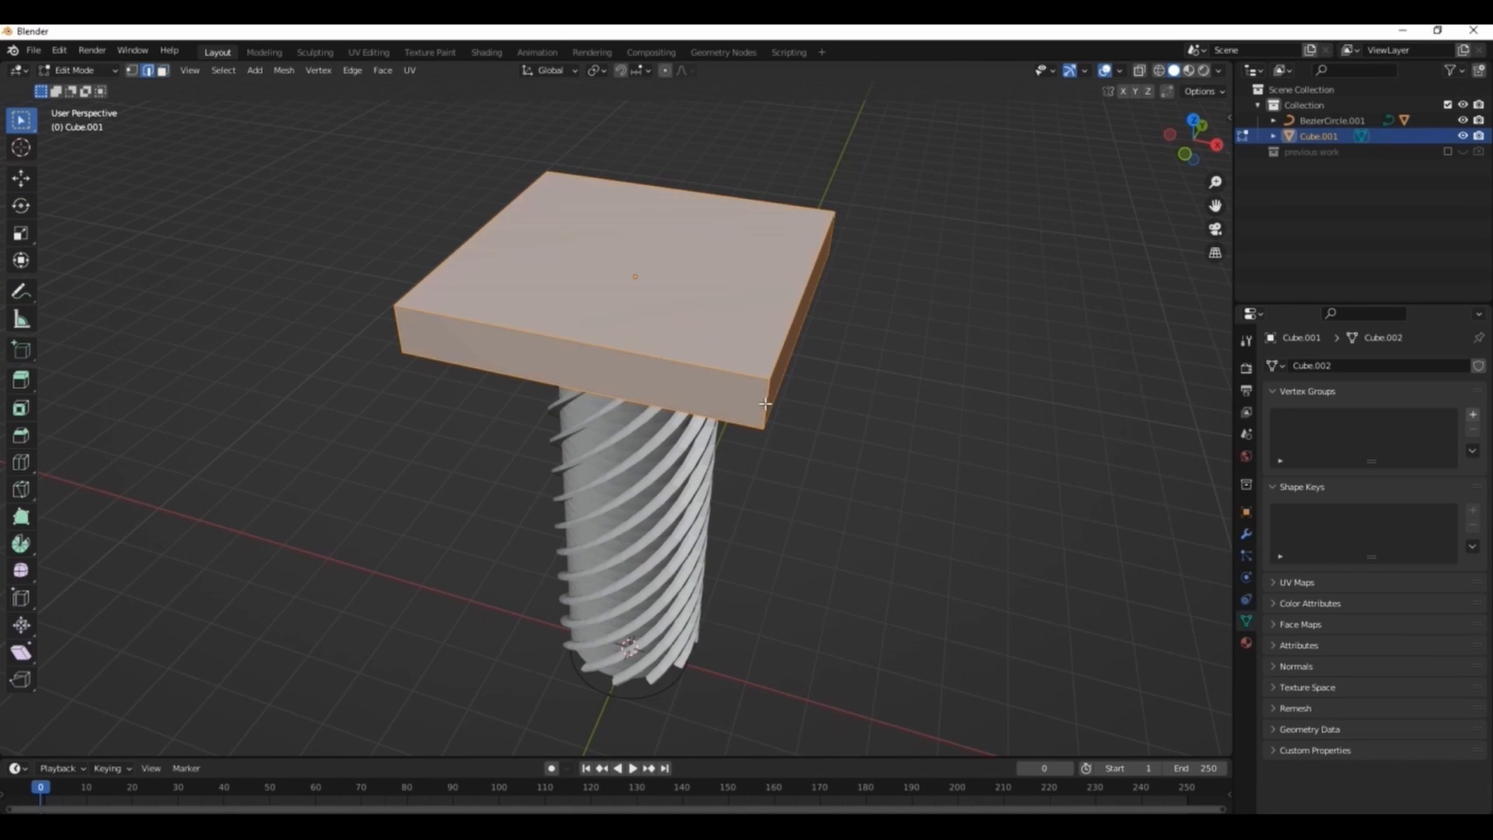
pyautogui.hotkey('alt', 'a')
pyautogui.moveTo(1172, 124); pyautogui.dragTo(941, 134)
pyautogui.keyDown('shift'); pyautogui.click(750, 361); pyautogui.keyUp('shift')
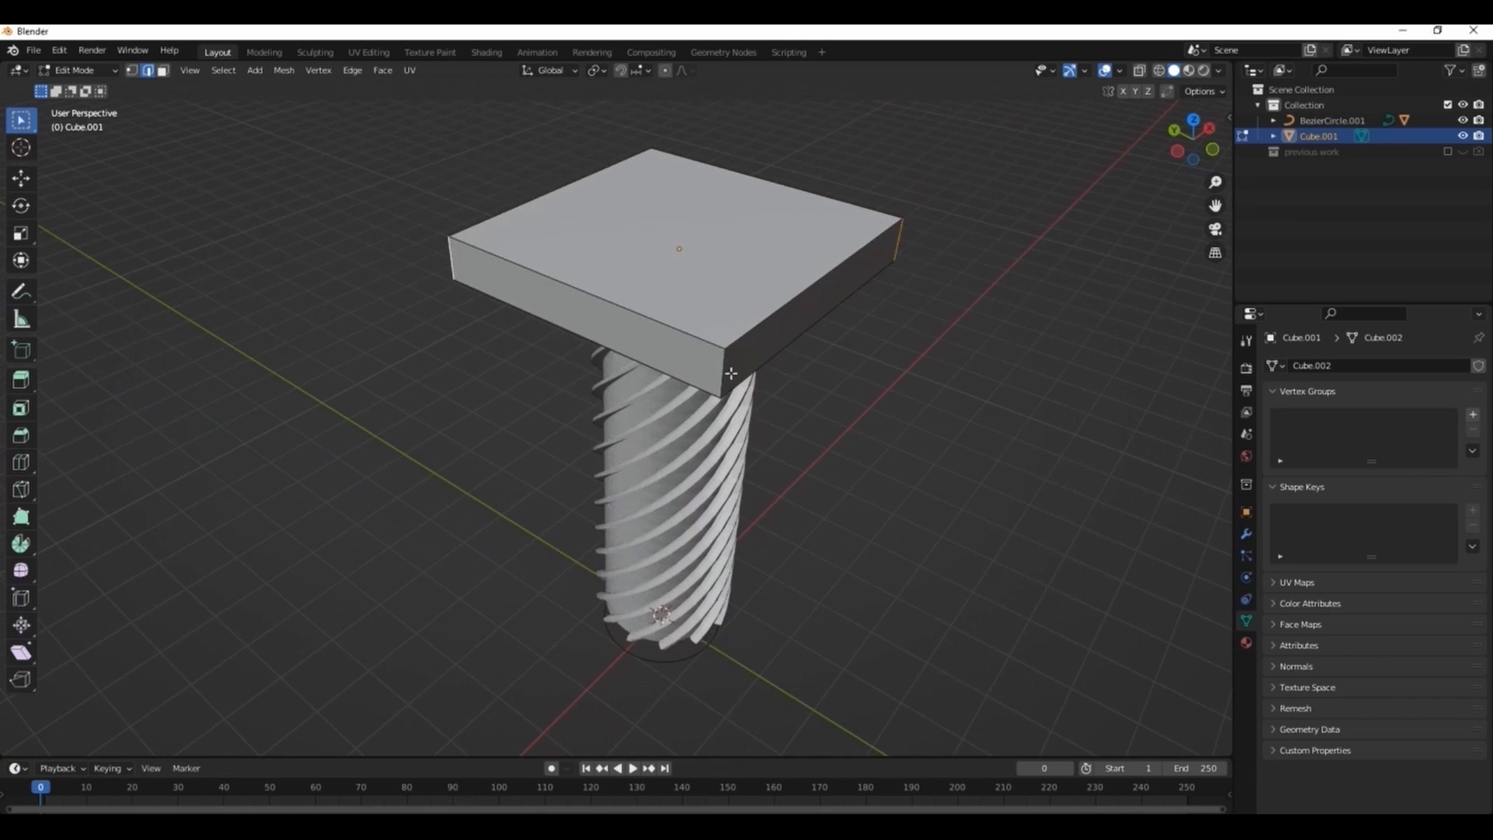
pyautogui.hotkey('ctrl', 'b')
pyautogui.click(980, 377)
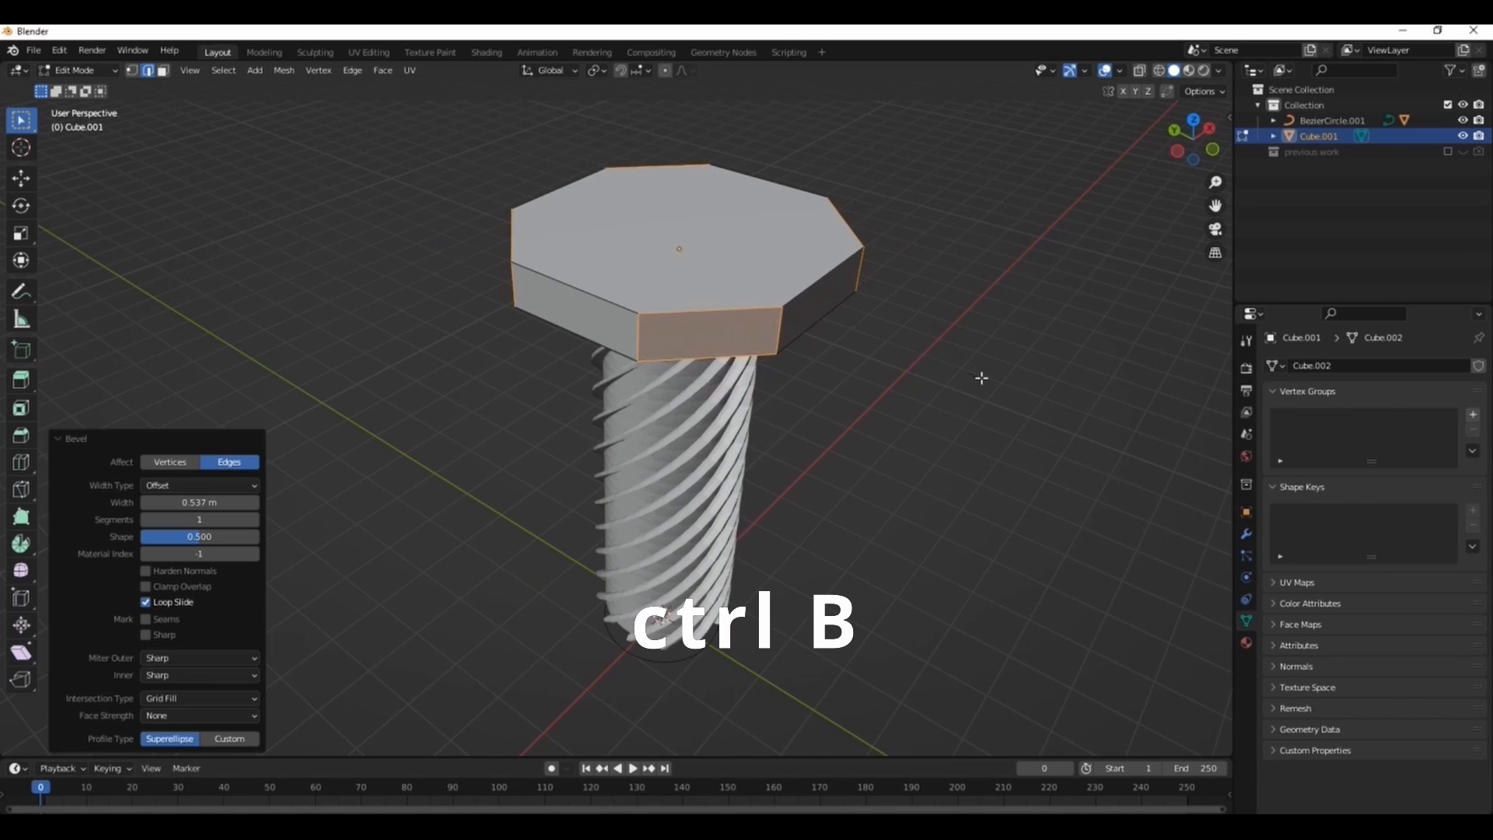
# Step: Inset the octagonal slab's upper face by about 0.44 m and extrude it down about 0.14 m
pyautogui.moveTo(1191, 138); pyautogui.dragTo(1136, 246)
pyautogui.press('Tab')
pyautogui.press('Tab')
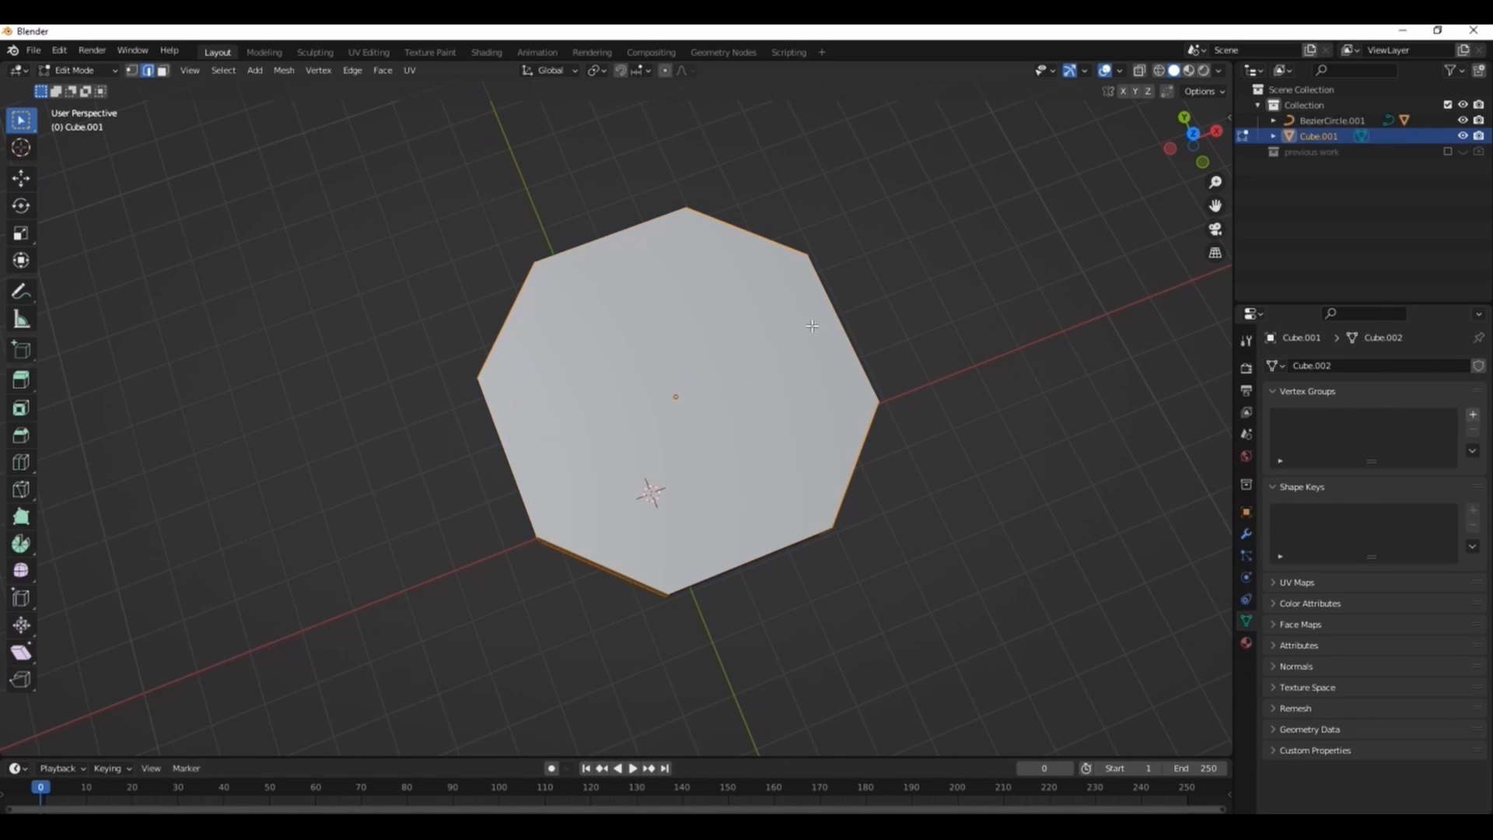
pyautogui.click(812, 326)
pyautogui.press('i')
pyautogui.click(879, 293)
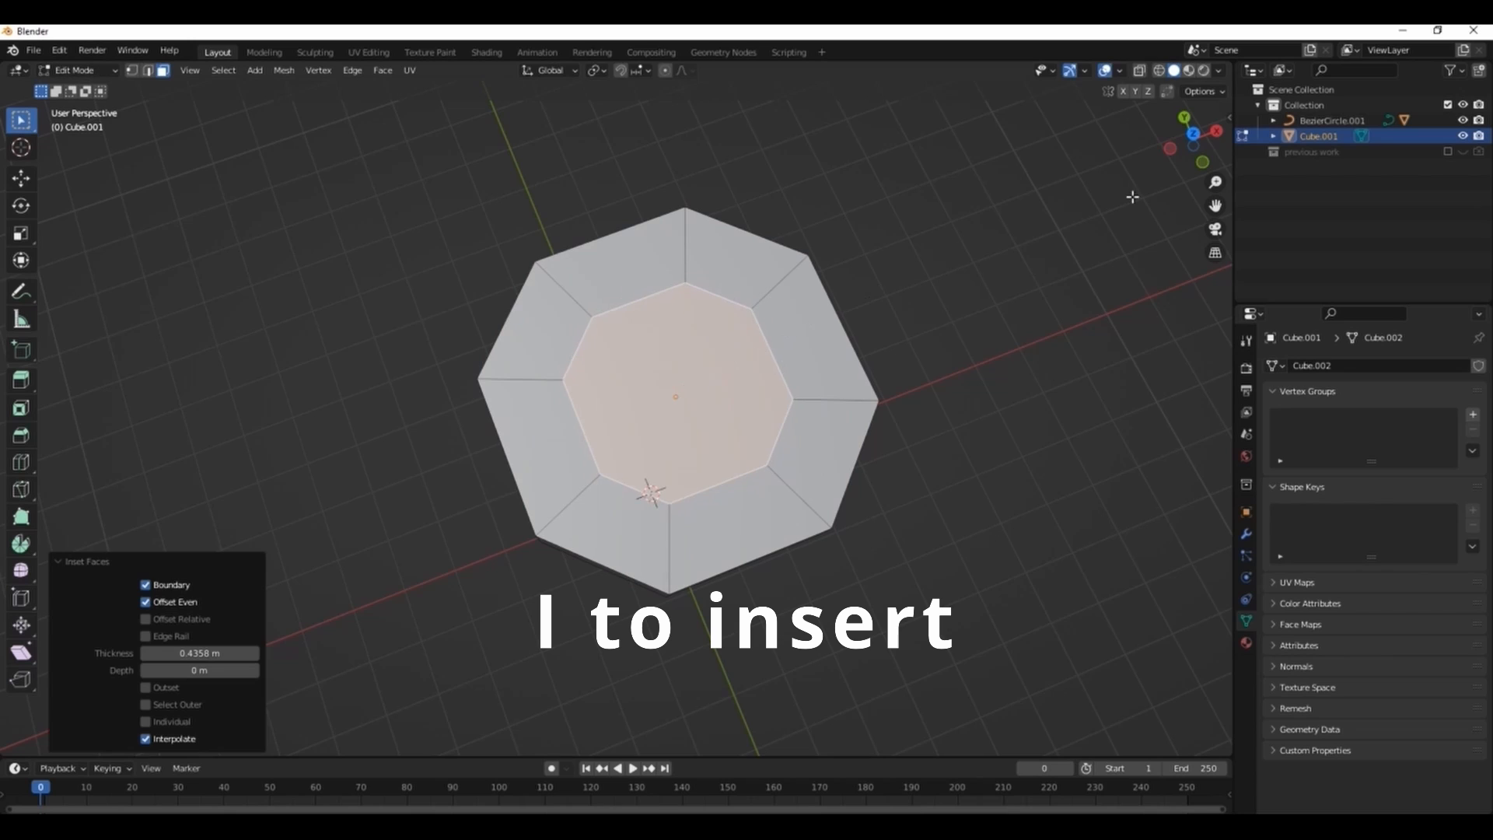
pyautogui.moveTo(1187, 128); pyautogui.dragTo(1195, 147)
pyautogui.press('e')
pyautogui.click(973, 267)
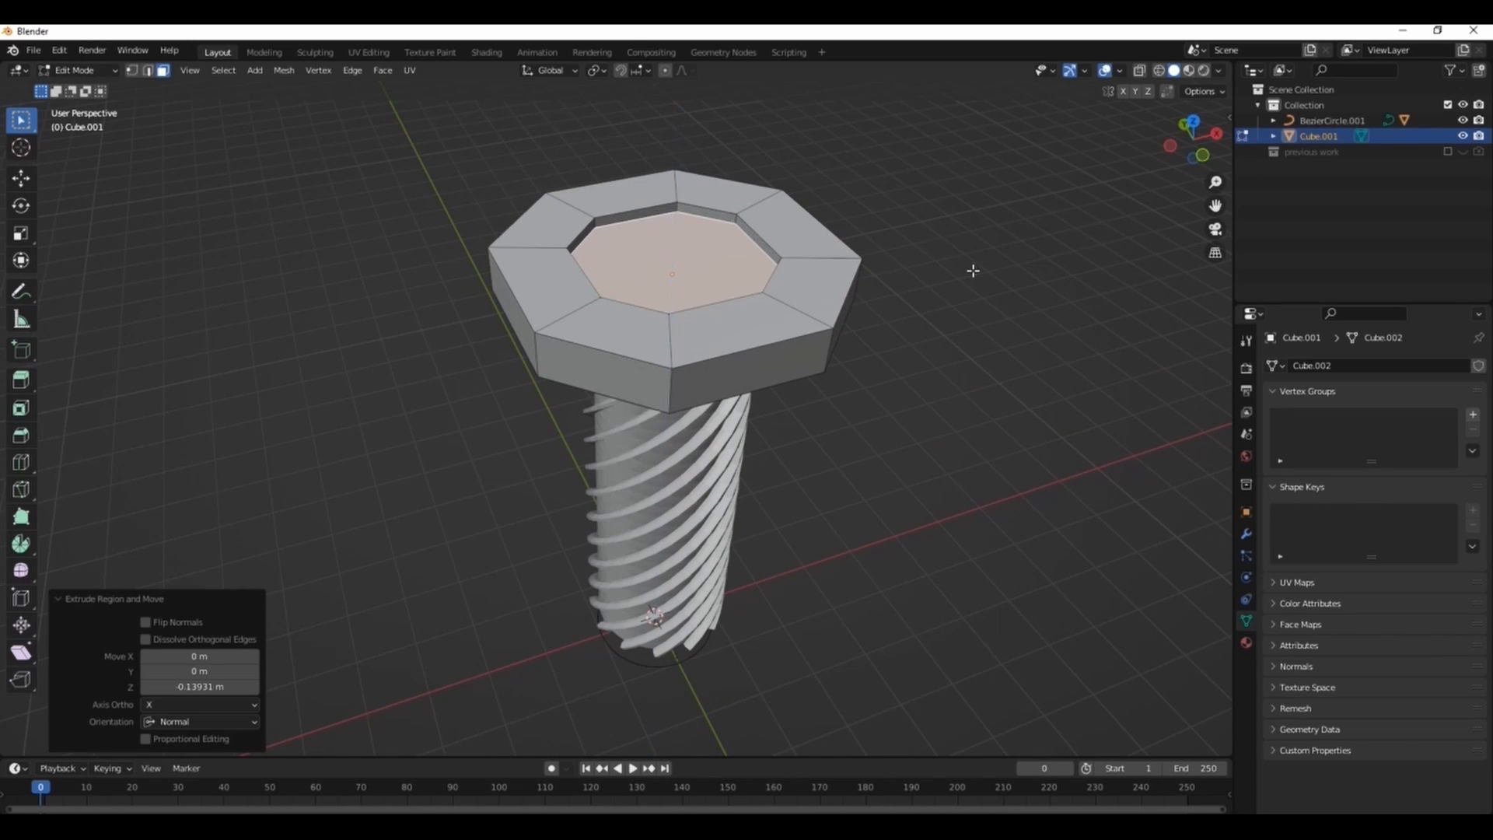
# Step: Extrude the recessed face inward at 0.73 scale and sink it another 0.19 m or so for a stepped recess
pyautogui.press('s')
pyautogui.click(887, 267)
pyautogui.press('e')
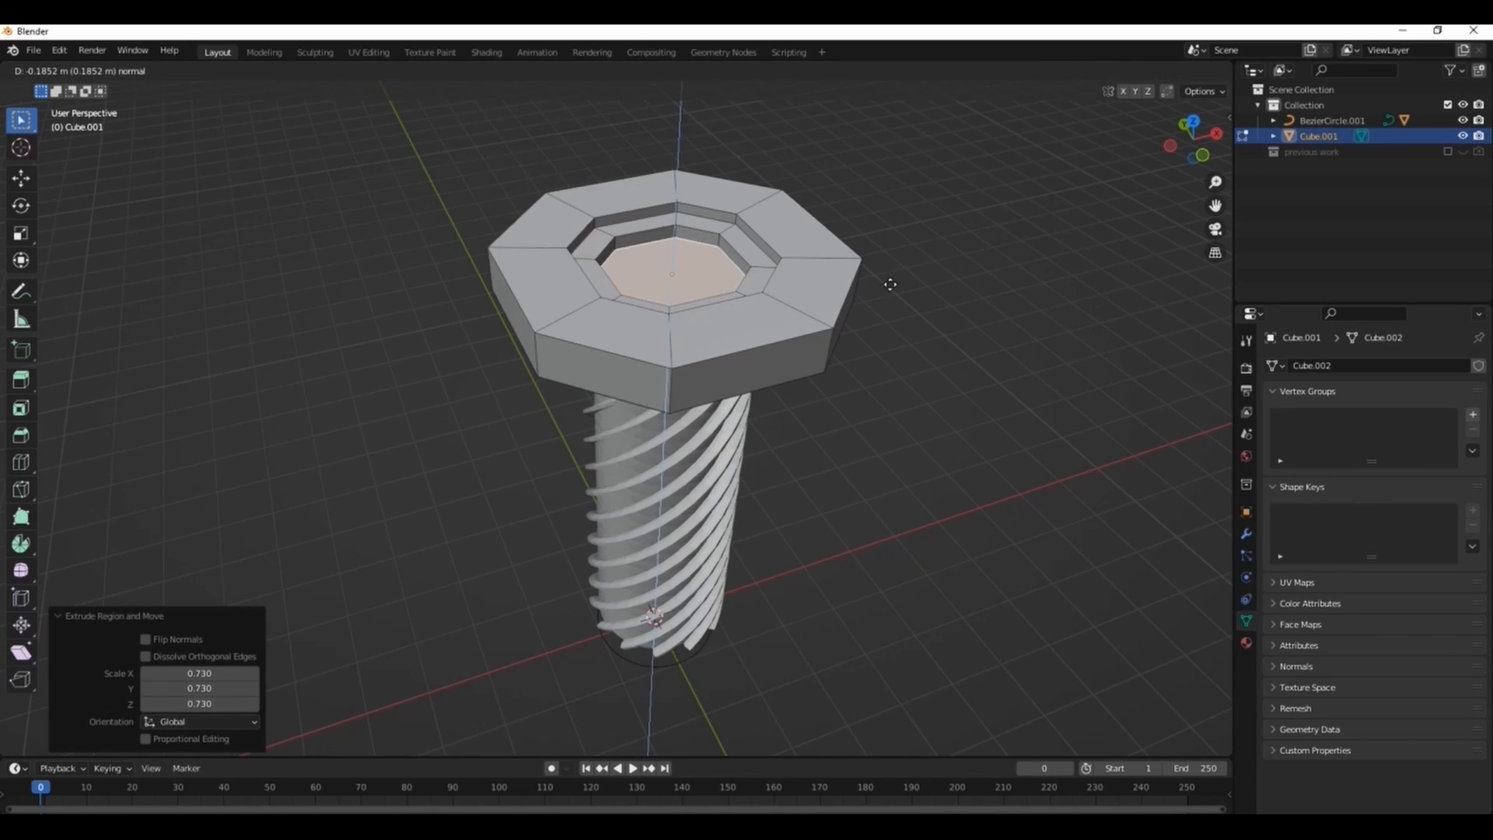
pyautogui.click(891, 285)
pyautogui.press('KP_1')
pyautogui.press('Tab')
# Step: Lower the octagonal slab along Z to the foot of the worm gear
pyautogui.moveTo(1194, 140); pyautogui.dragTo(1098, 190)
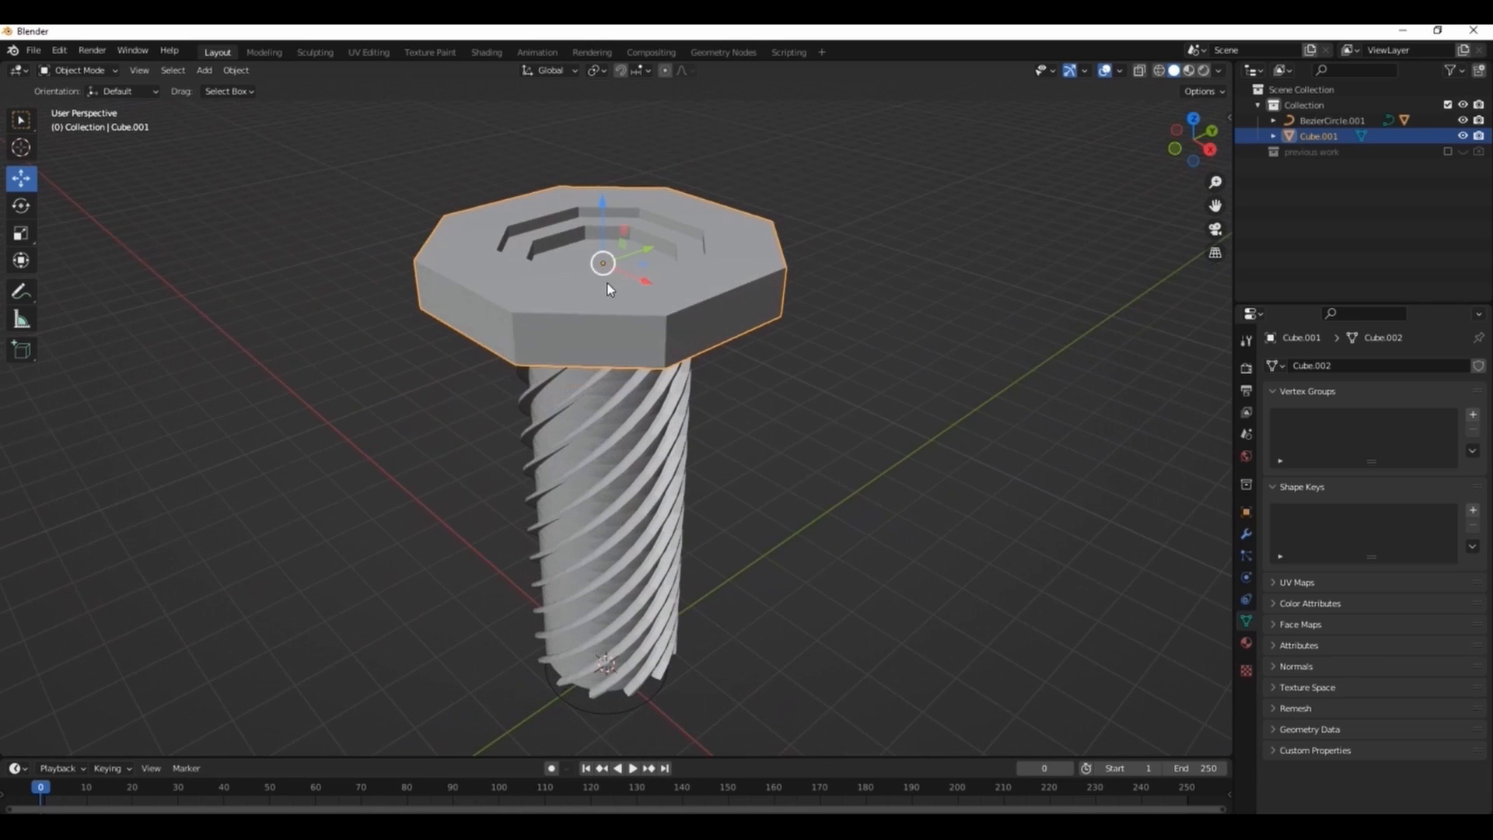
pyautogui.click(1176, 150)
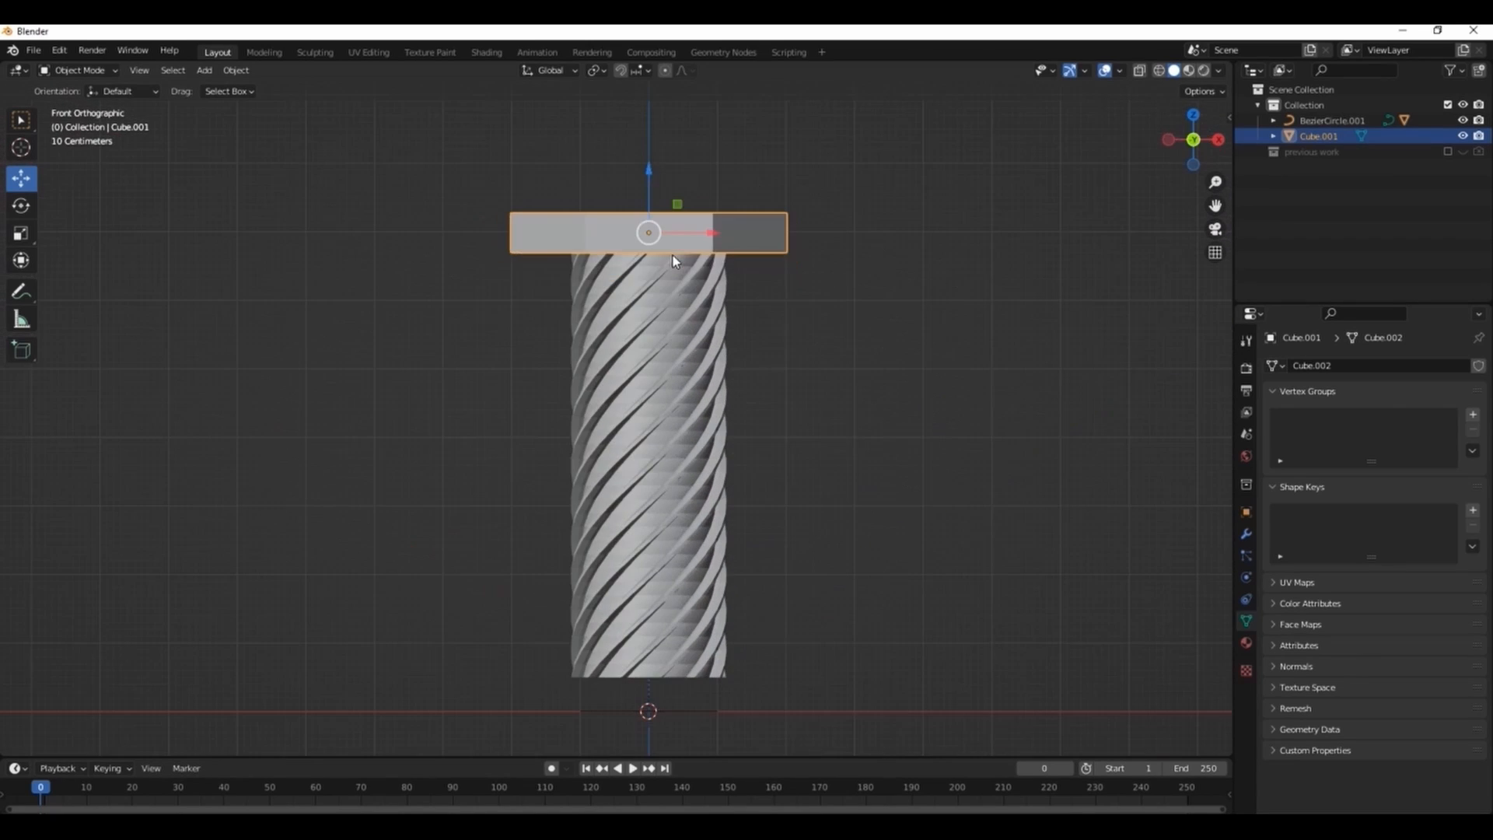
pyautogui.moveTo(652, 359); pyautogui.dragTo(664, 657)
pyautogui.click(1227, 126)
pyautogui.moveTo(1204, 134); pyautogui.dragTo(1155, 155)
pyautogui.click(758, 696)
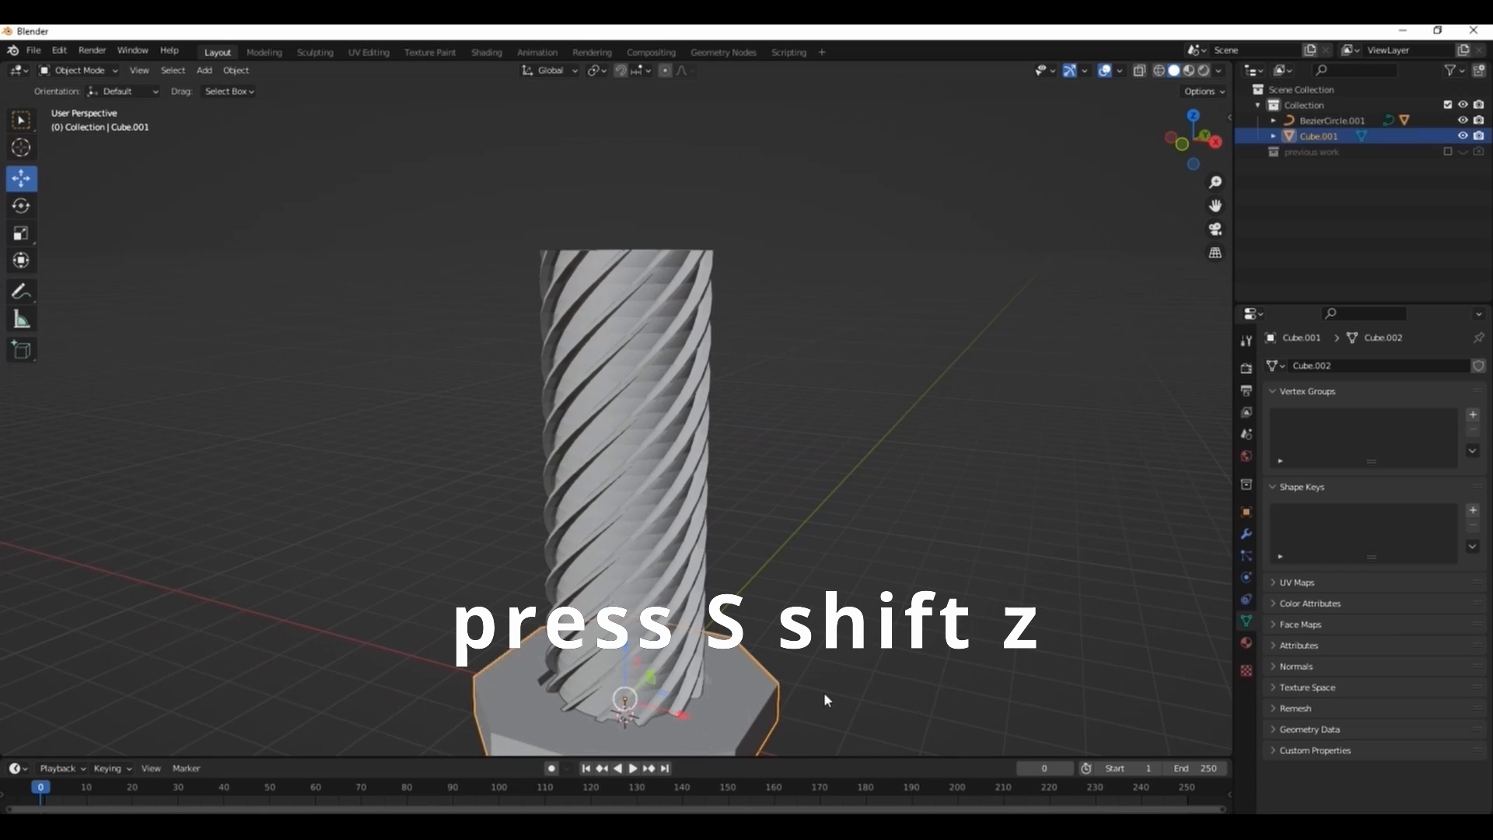
# Step: Enlarge the base slab about 1.415 times in X and Y, keeping its thickness
pyautogui.press('s')
pyautogui.hotkey('shift', 'z')
pyautogui.click(884, 693)
pyautogui.scroll(-3, 766, 627)
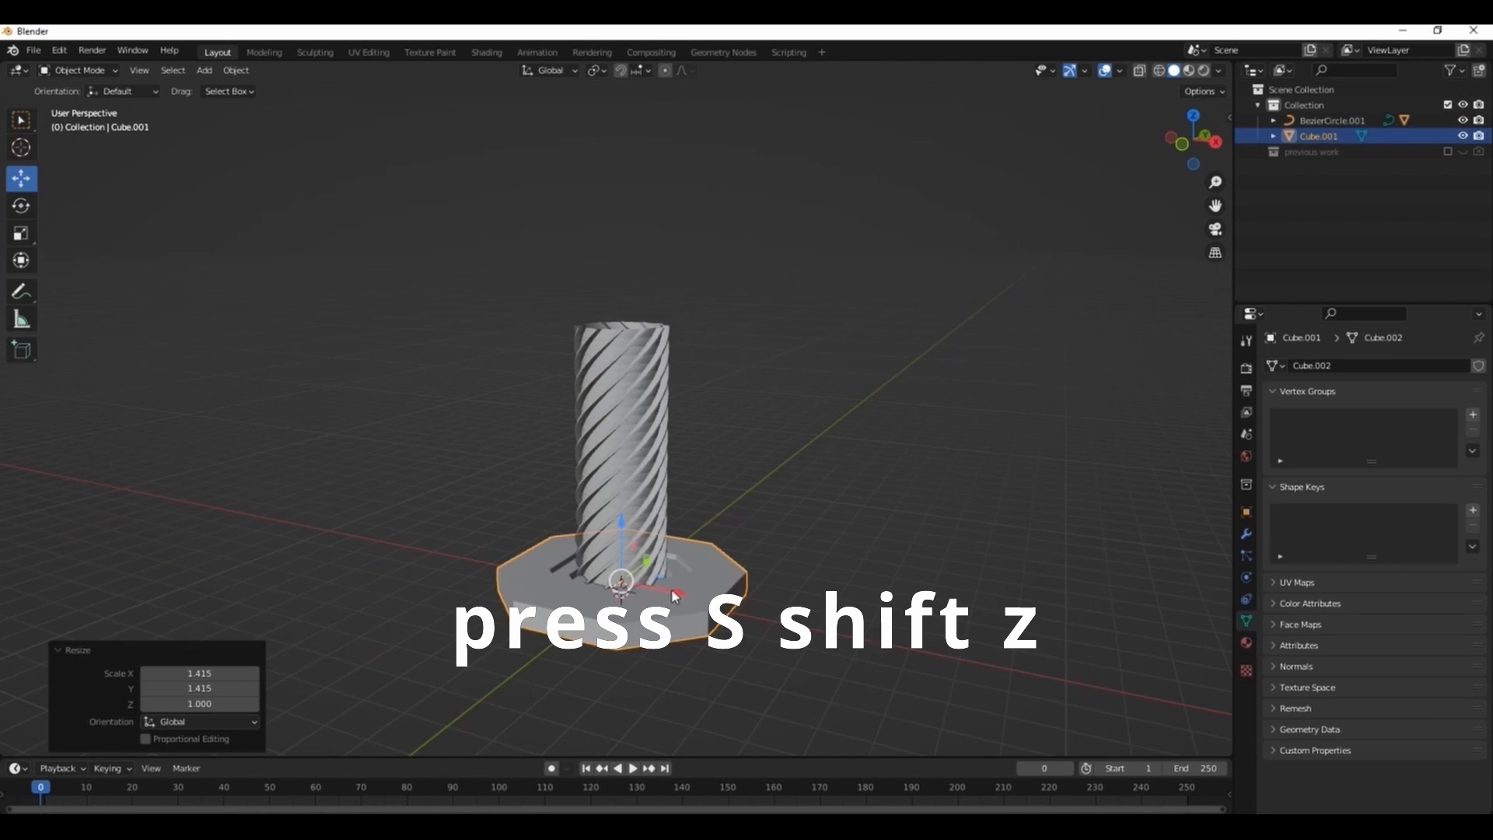
pyautogui.scroll(2, 672, 590)
pyautogui.moveTo(1215, 206); pyautogui.dragTo(1282, 88)
pyautogui.moveTo(1187, 130); pyautogui.dragTo(1057, 220)
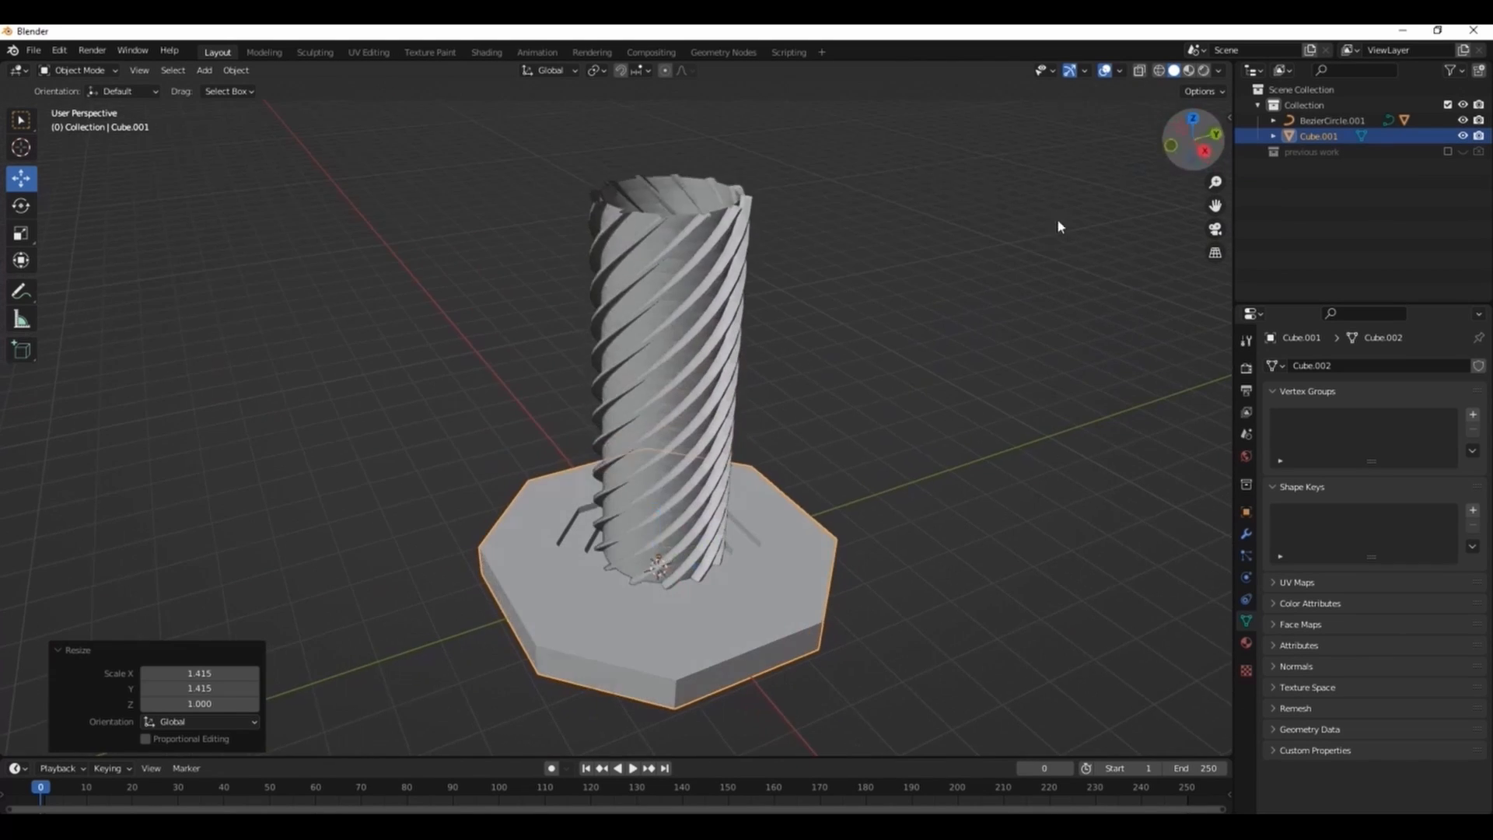
# Step: Duplicate the base slab and move the copy up about 6.74 m along Z onto the worm gear
pyautogui.press('space')
pyautogui.press('KP_1')
pyautogui.hotkey('shift', 'd')
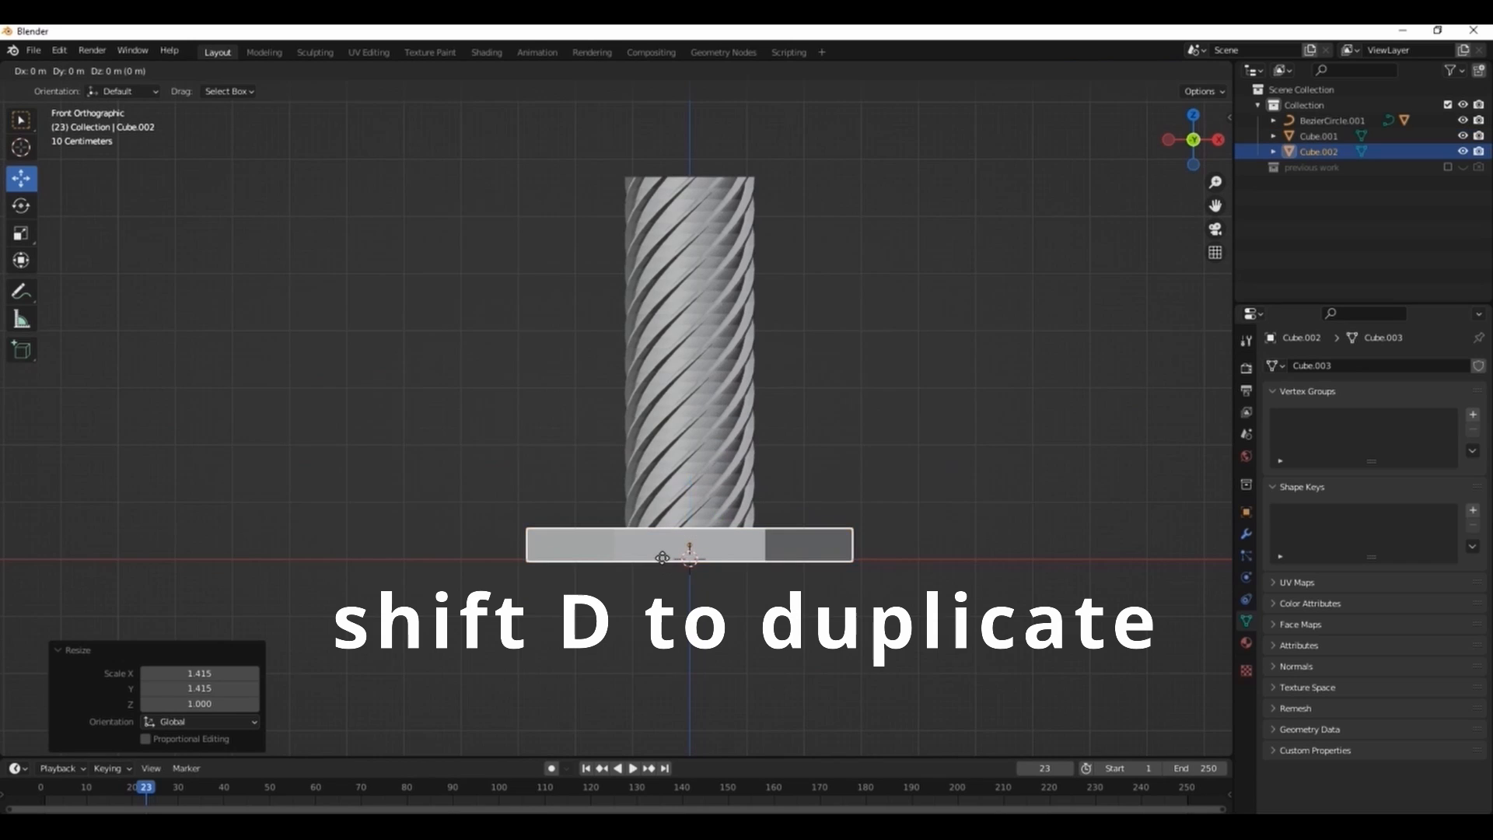
pyautogui.press('z')
pyautogui.click(666, 173)
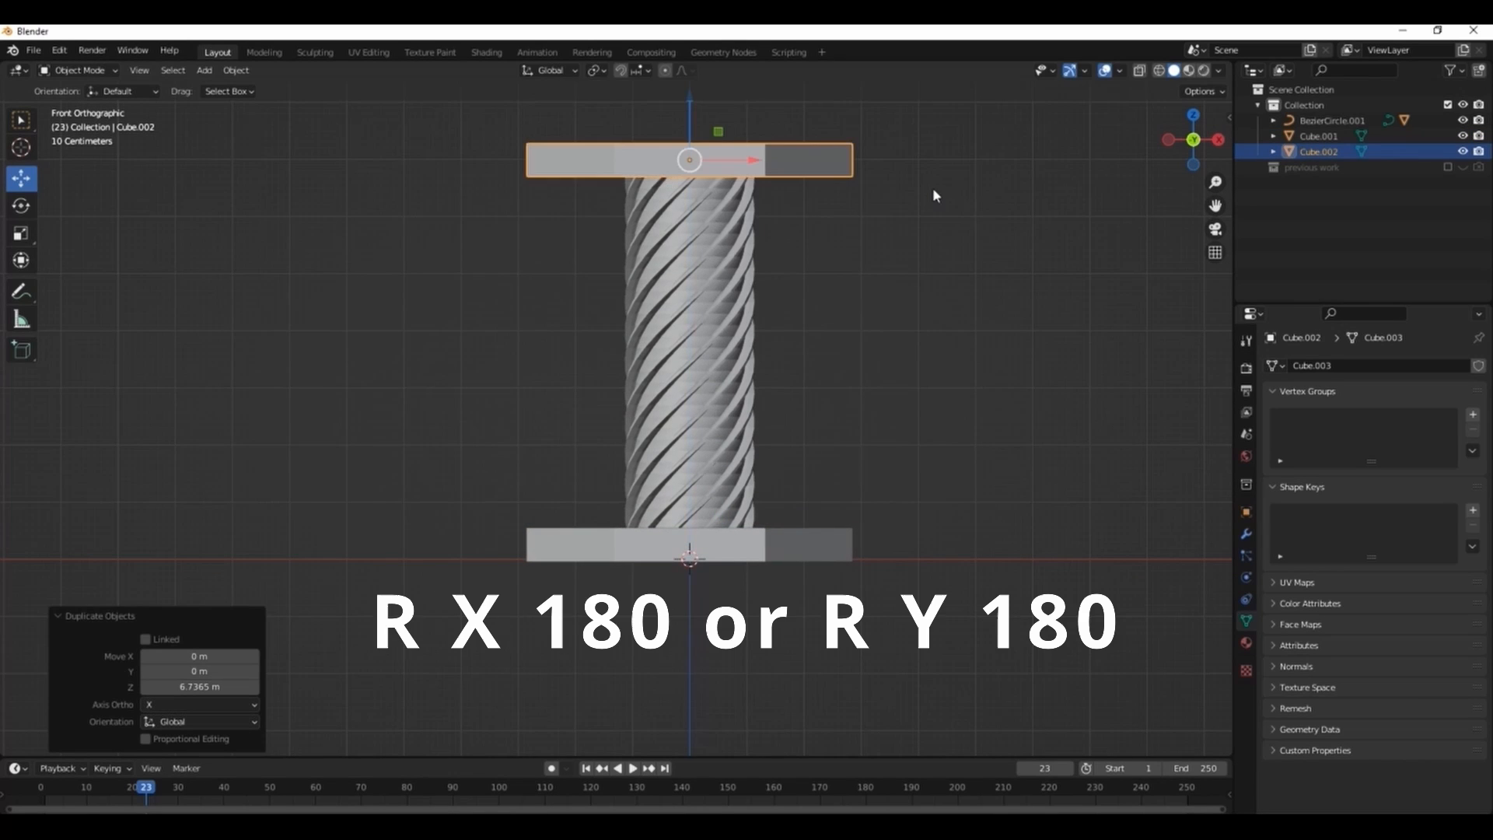
# Step: Rotate the upper slab 180° about X so its recess faces down
pyautogui.moveTo(1193, 139); pyautogui.dragTo(1148, 178)
pyautogui.write('rx180')
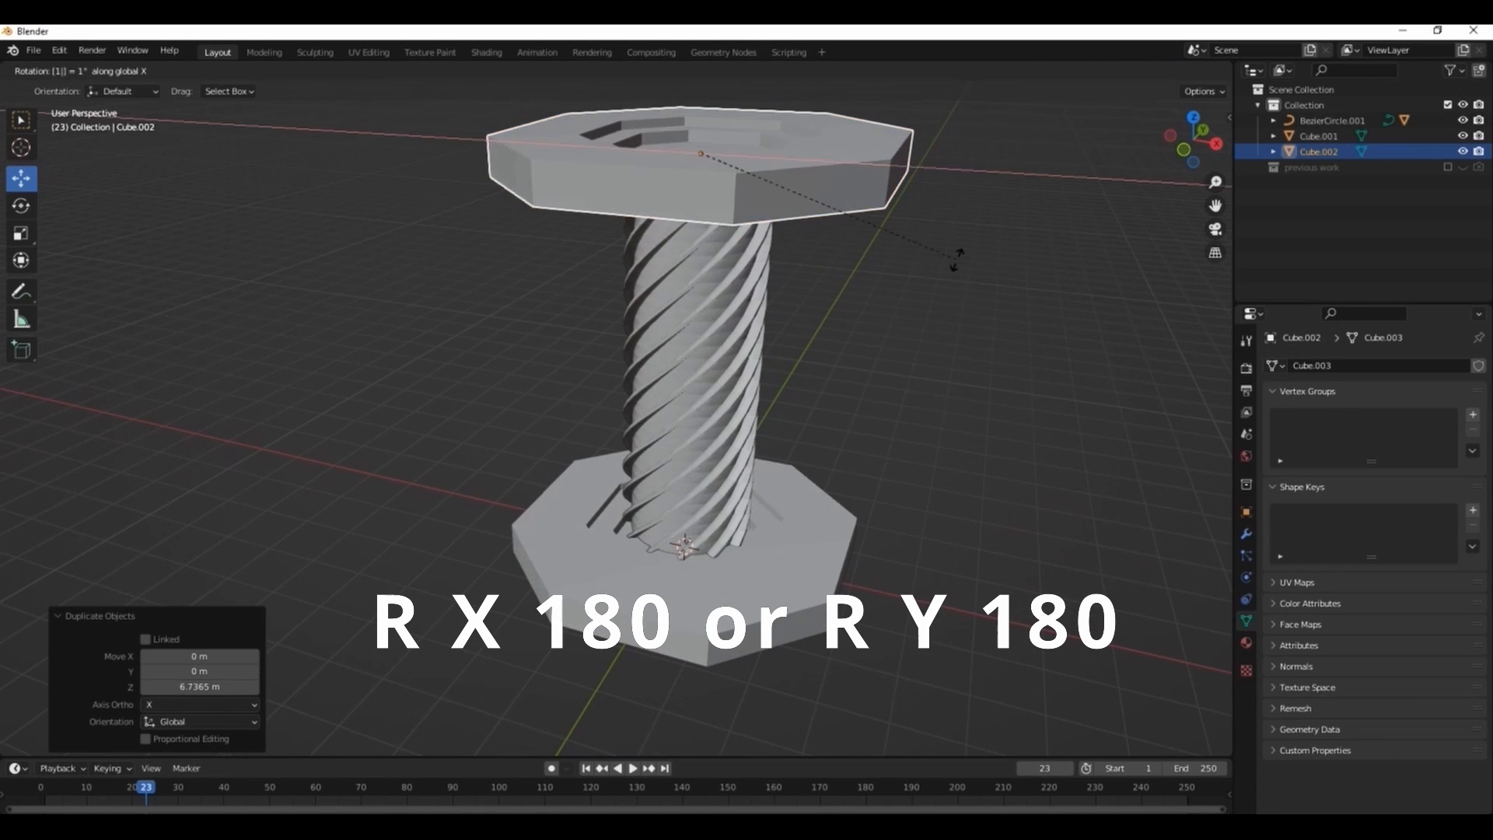
pyautogui.press('Return')
pyautogui.moveTo(1201, 136); pyautogui.dragTo(1210, 145)
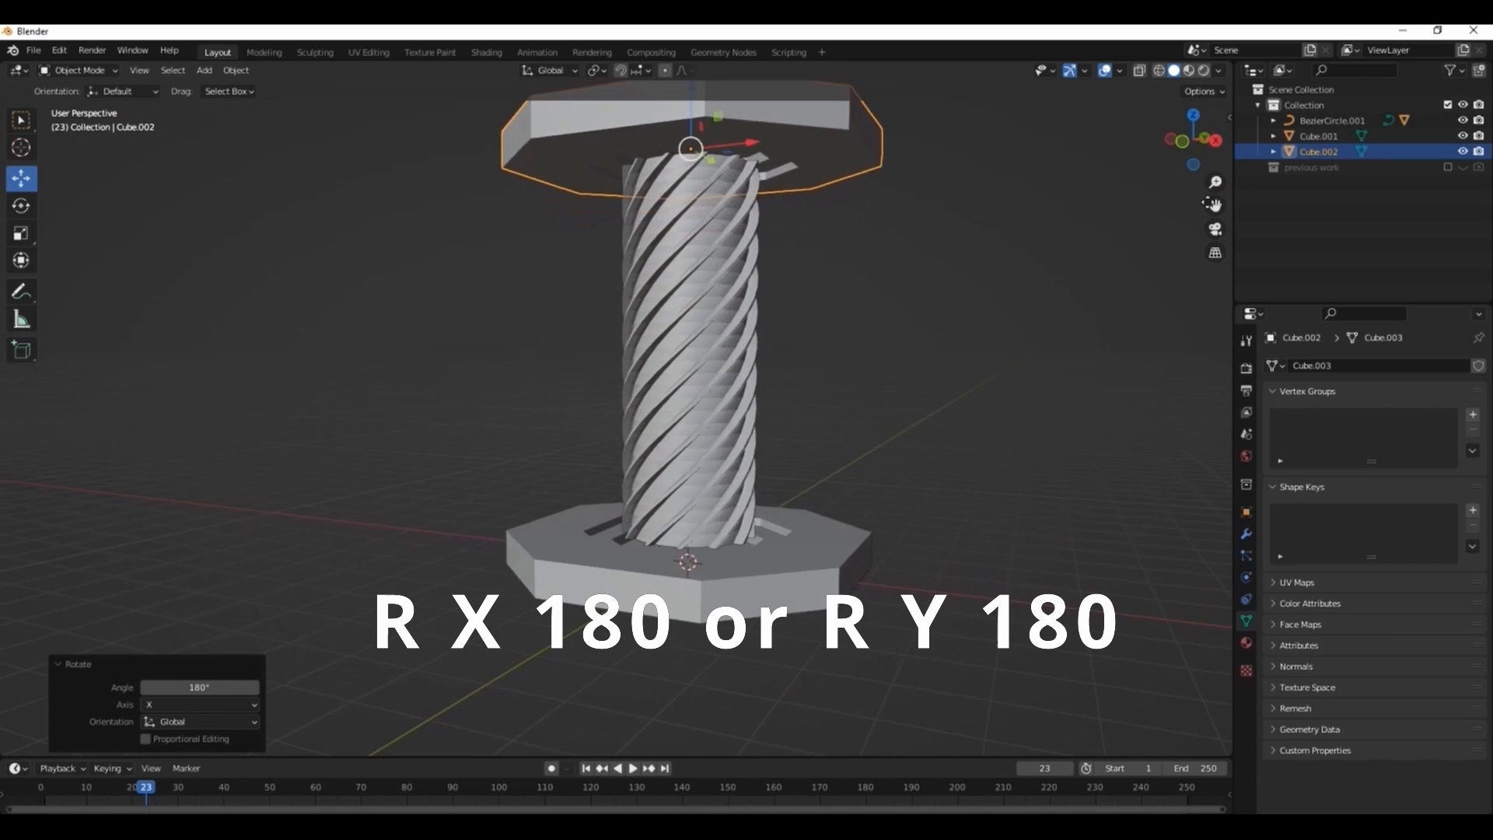
pyautogui.moveTo(1216, 205); pyautogui.dragTo(1142, 333)
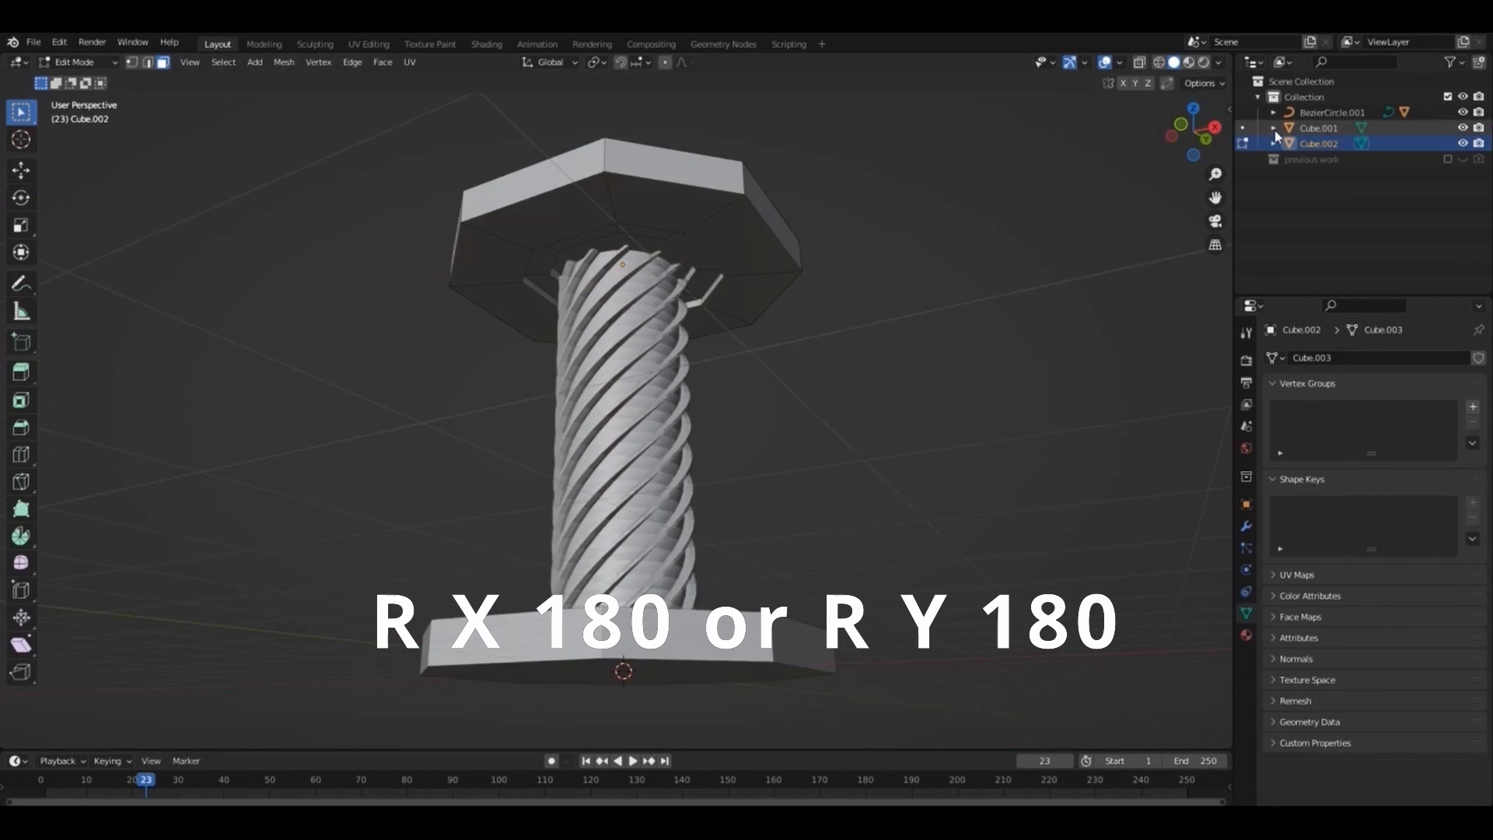
# Step: Inset the ring of underside faces around the upper slab's recess by about 0.16 m, and inset each resulting face individually
pyautogui.moveTo(1194, 139); pyautogui.dragTo(1147, 142)
pyautogui.click(531, 220)
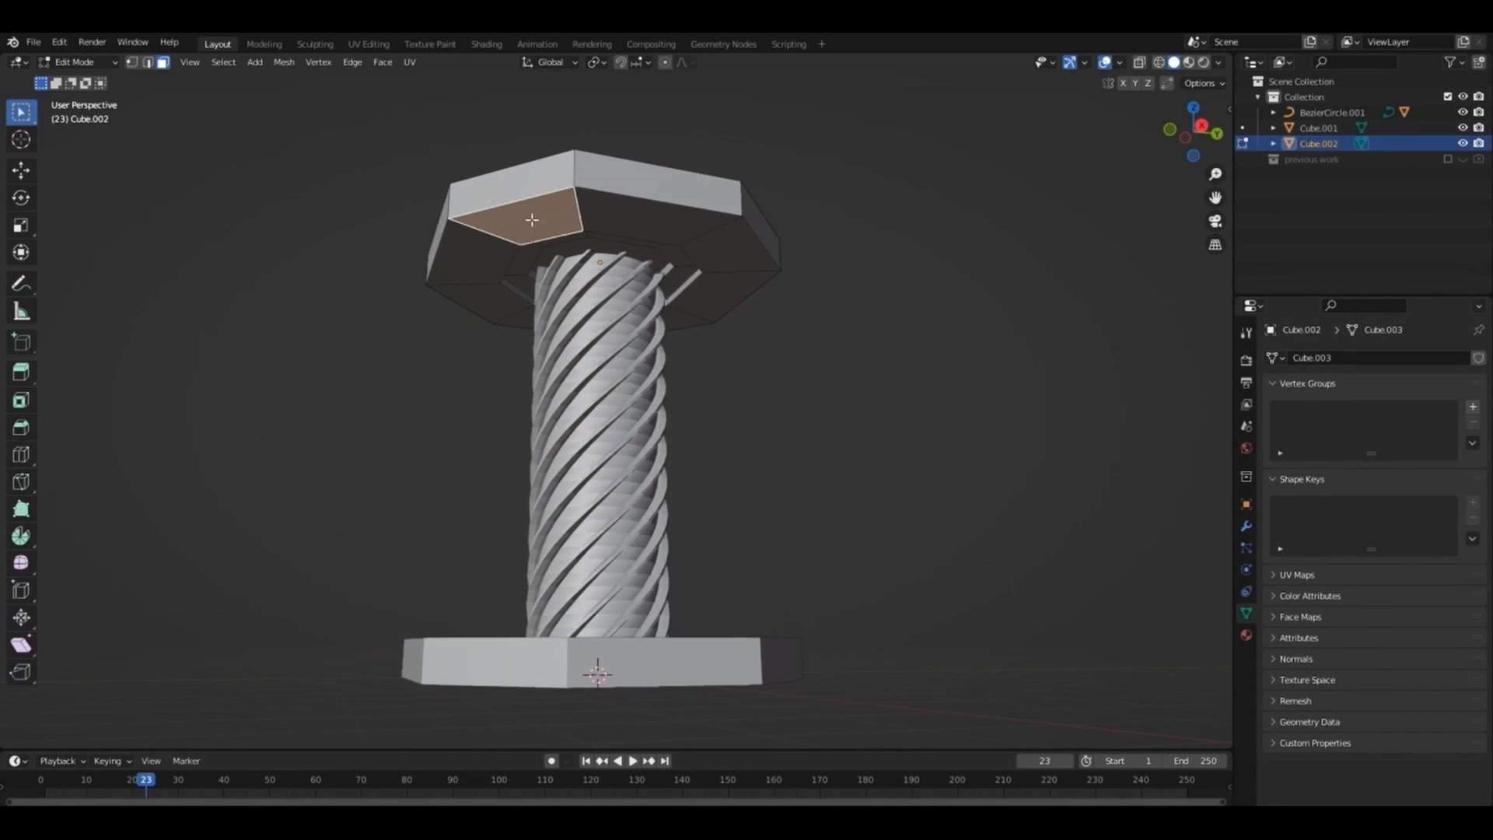
pyautogui.keyDown('shift'); pyautogui.click(597, 215); pyautogui.keyUp('shift')
pyautogui.keyDown('shift'); pyautogui.click(469, 259); pyautogui.keyUp('shift')
pyautogui.keyDown('shift'); pyautogui.click(490, 299); pyautogui.keyUp('shift')
pyautogui.keyDown('shift'); pyautogui.click(693, 250); pyautogui.keyUp('shift')
pyautogui.keyDown('shift'); pyautogui.click(696, 311); pyautogui.keyUp('shift')
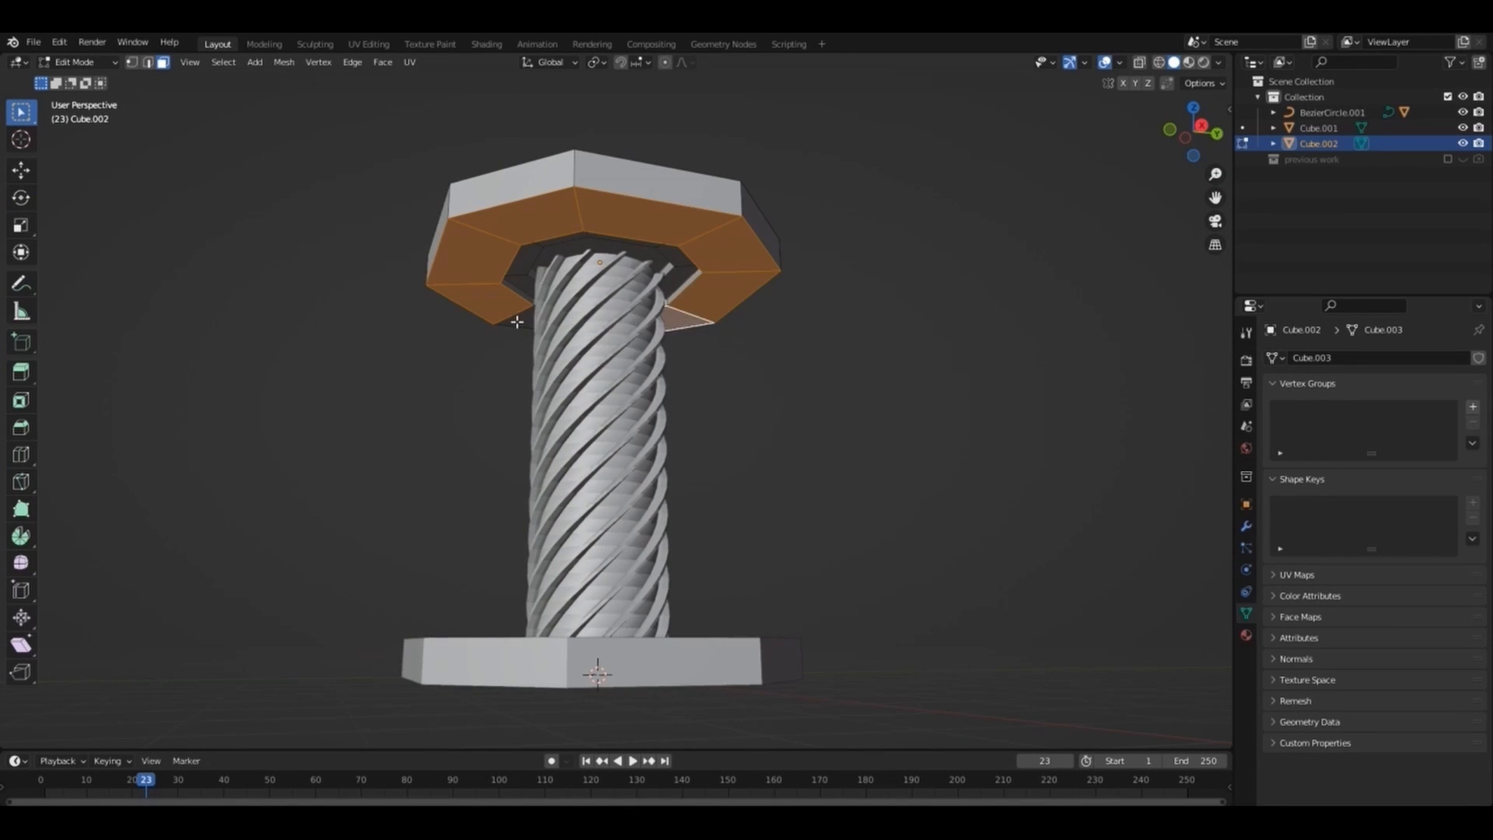
pyautogui.moveTo(1194, 134); pyautogui.dragTo(968, 263)
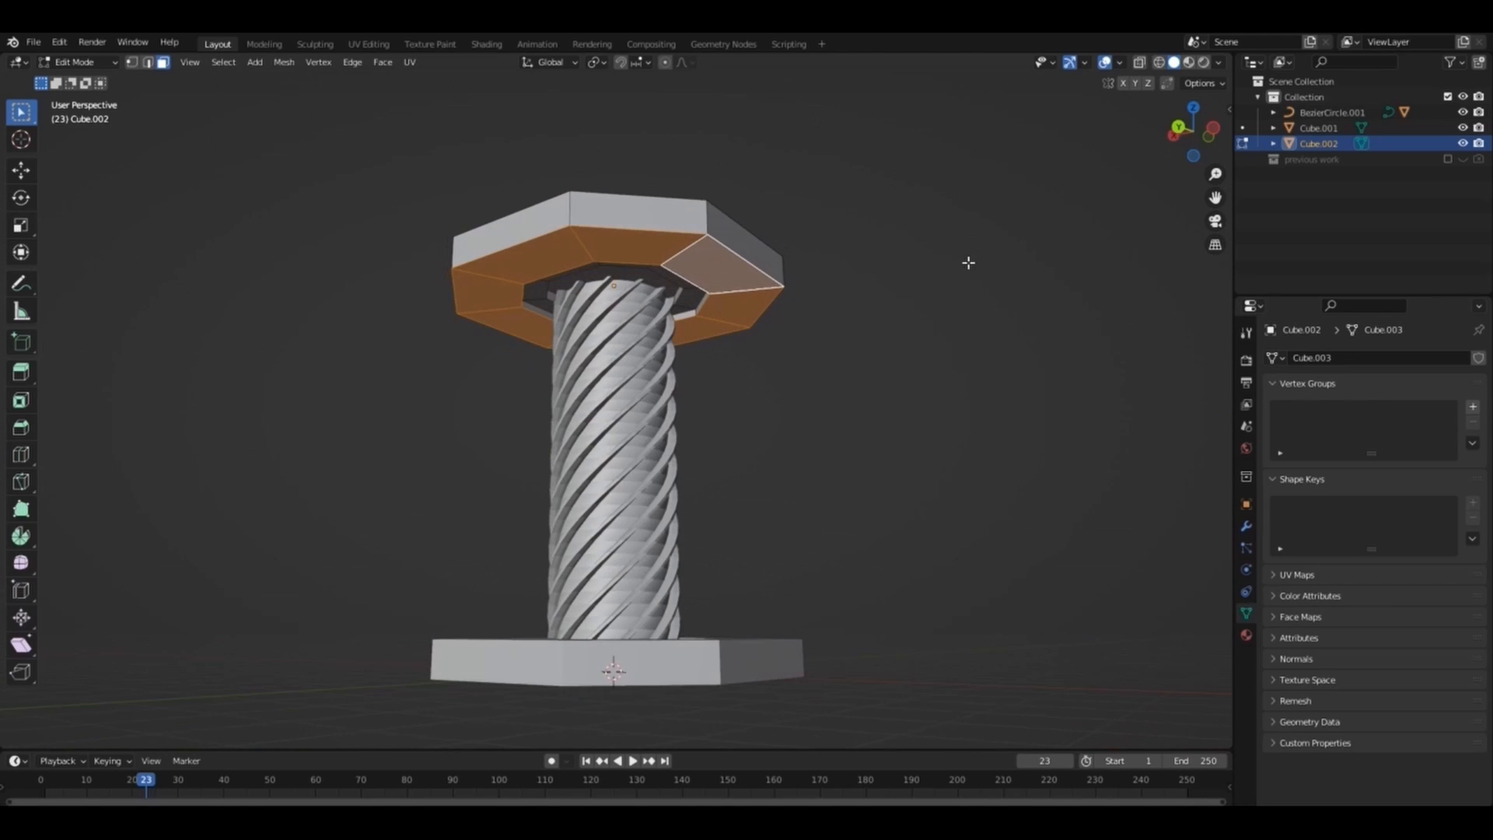
pyautogui.press('i')
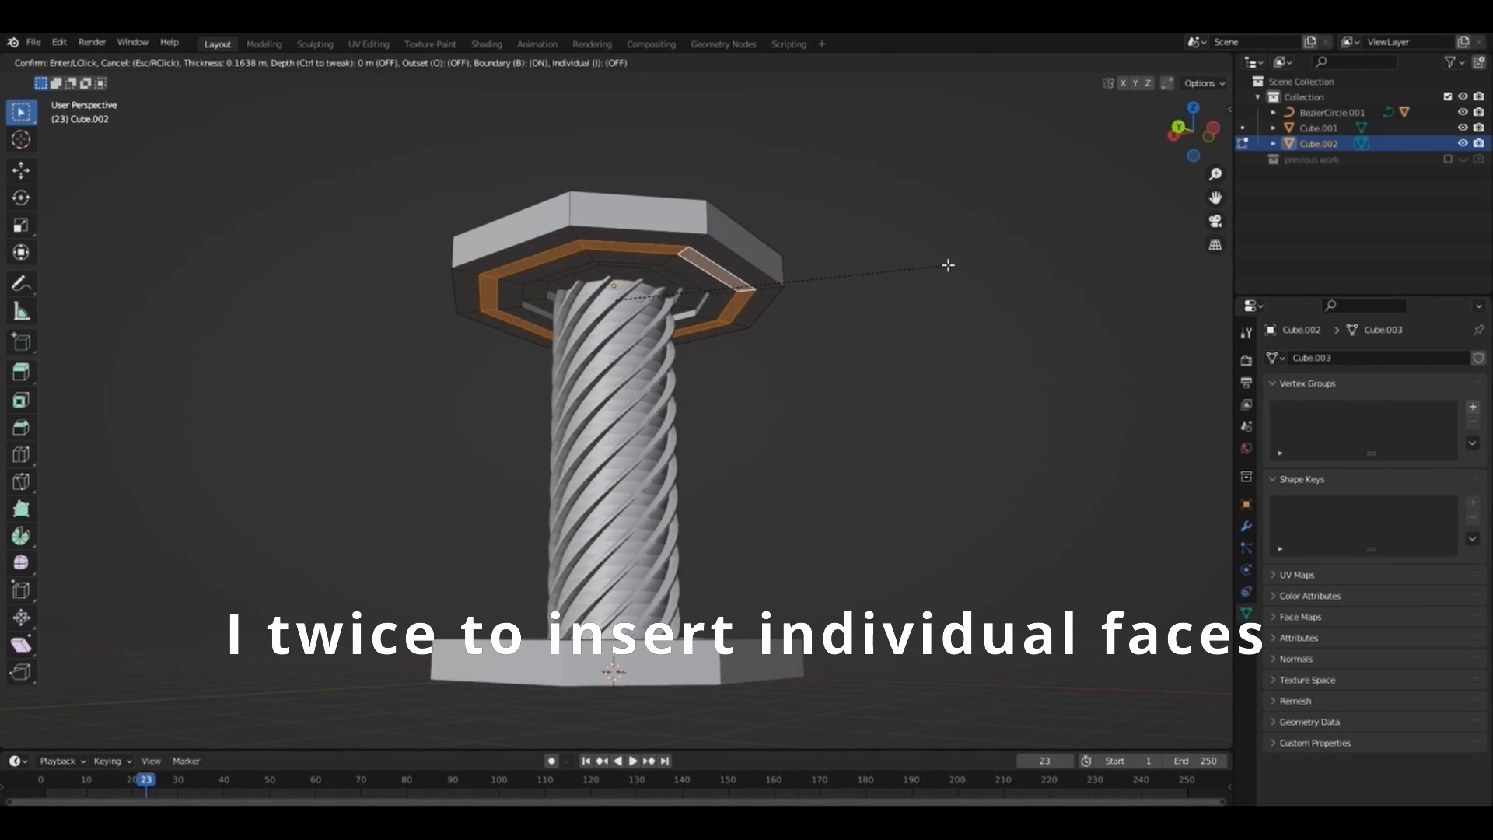
pyautogui.click(948, 265)
pyautogui.press('i')
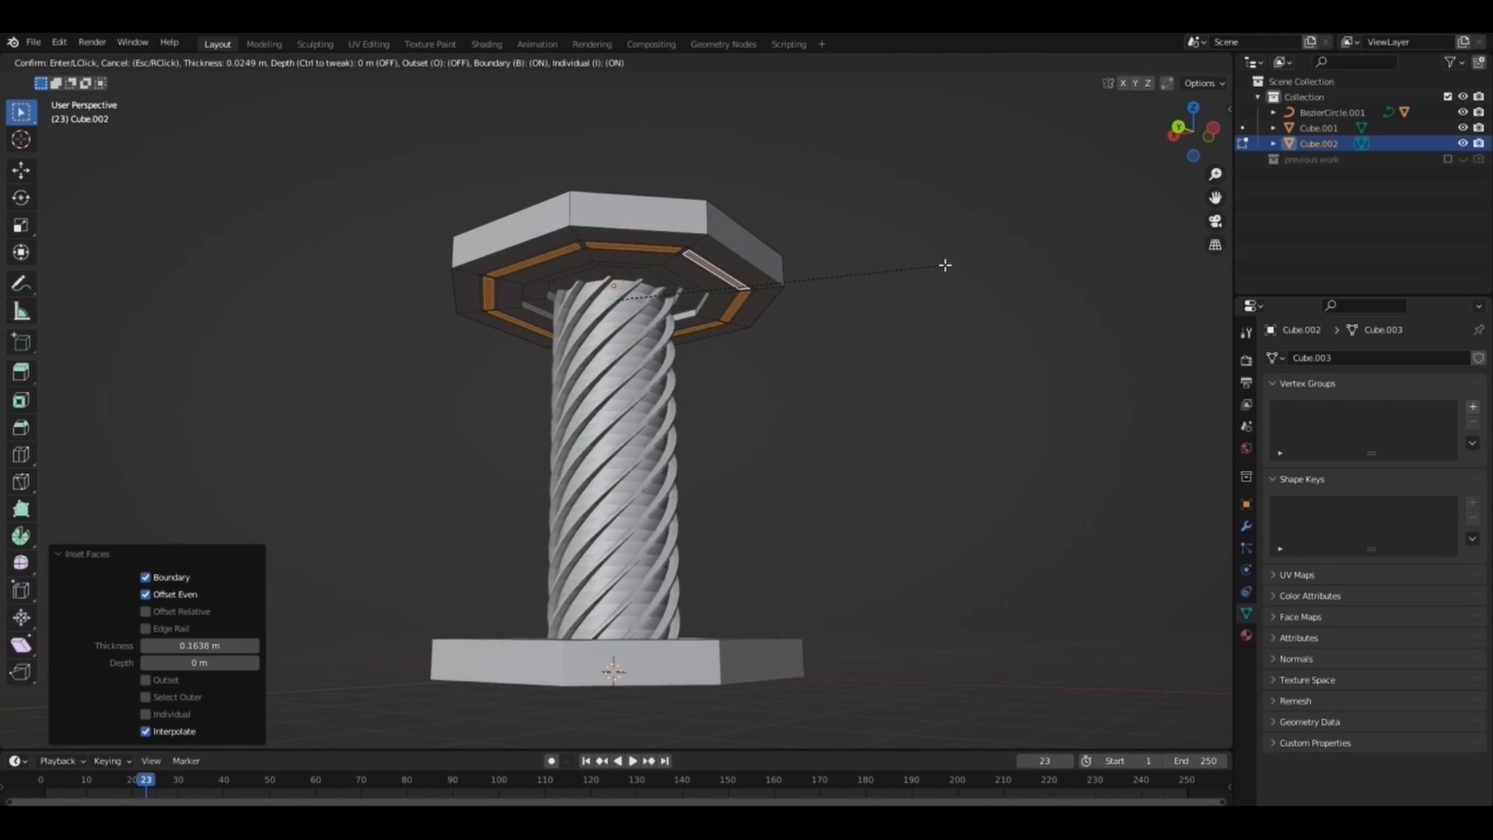
pyautogui.click(944, 264)
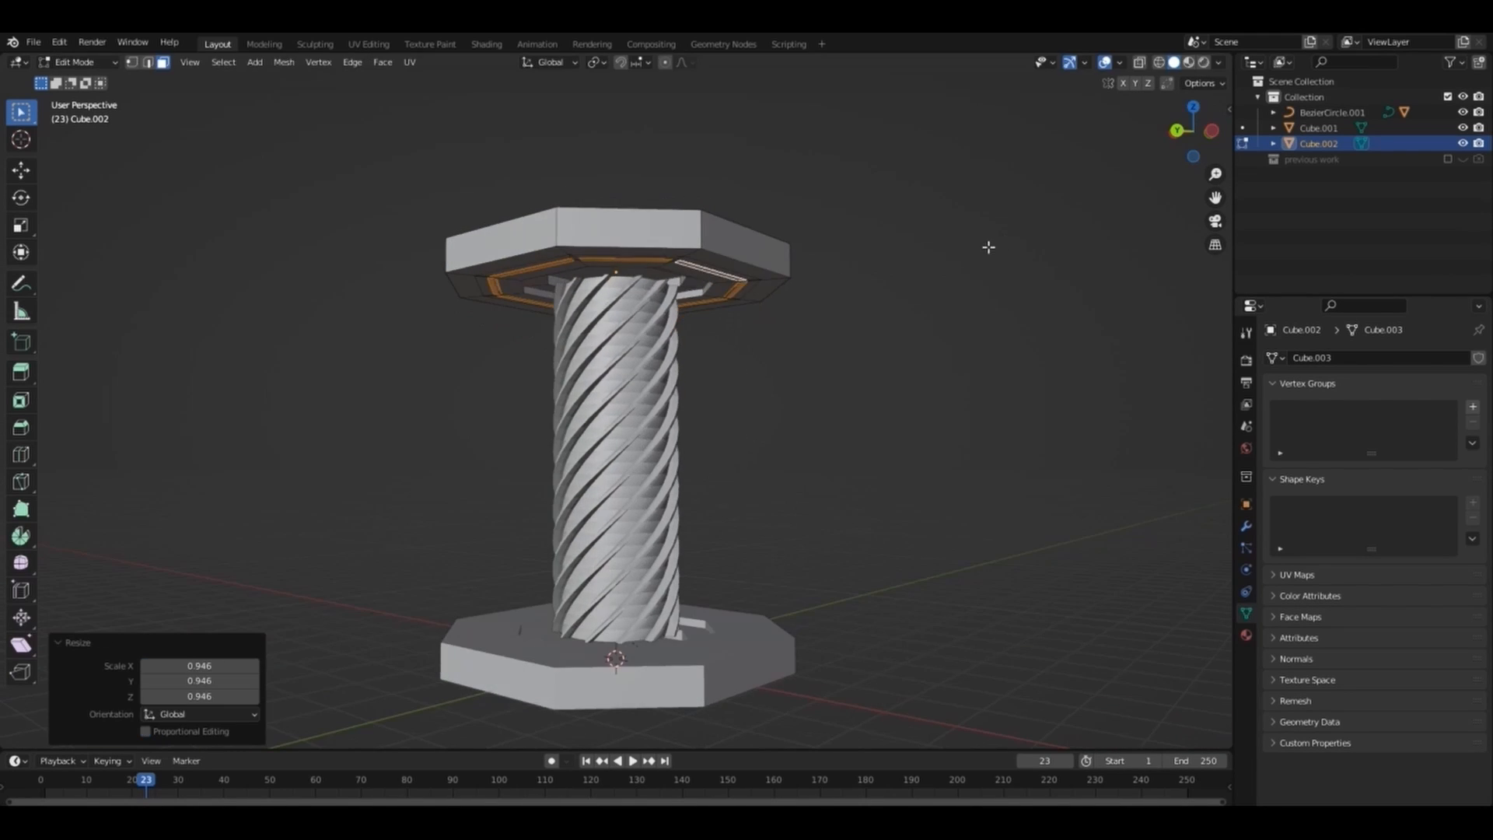
# Step: Extrude the inset faces down about 0.48 m and taper each one to about 0.46 scale around its individual origin
pyautogui.press('e')
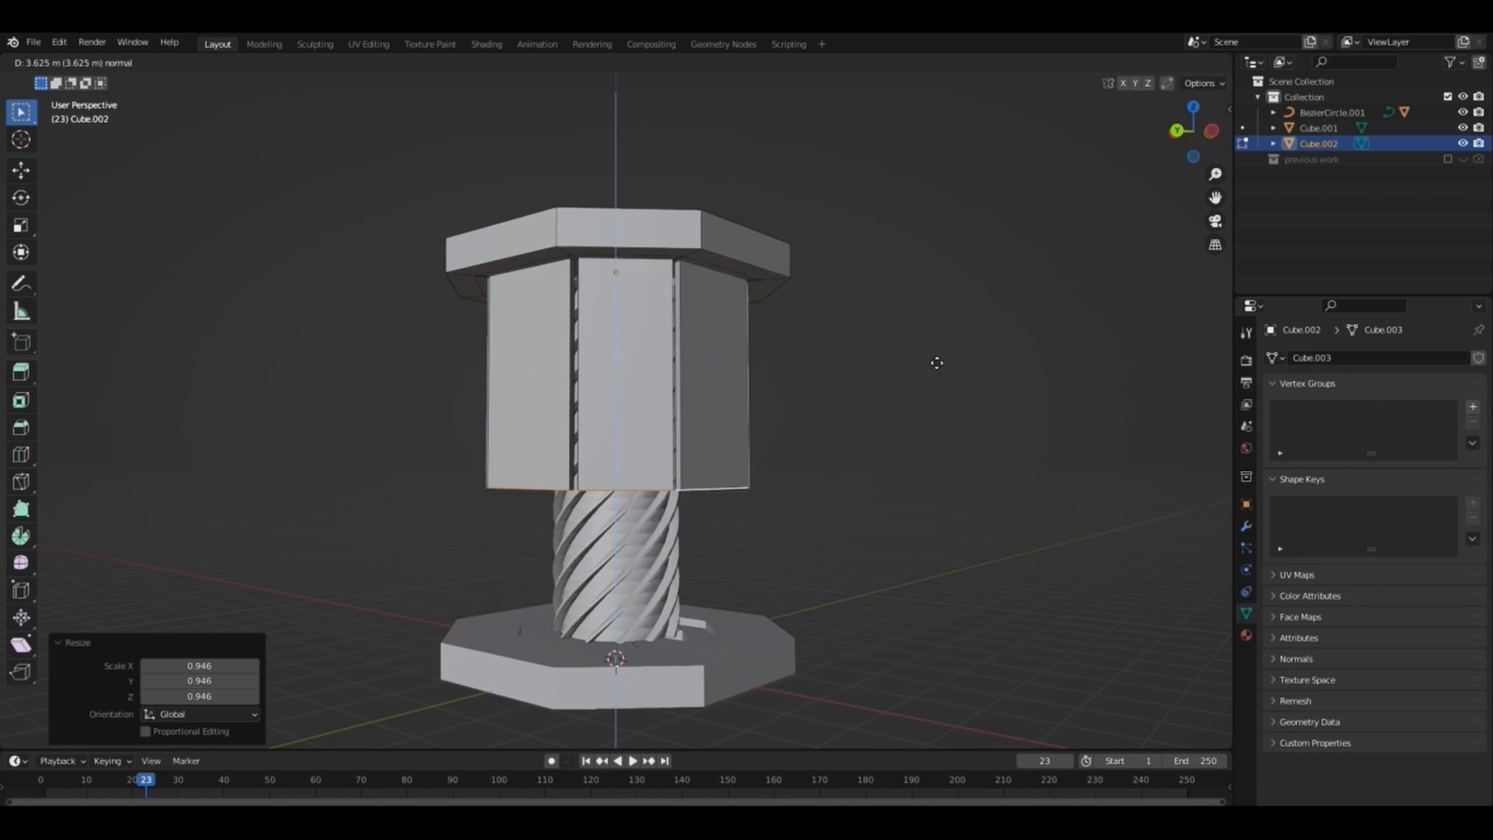
pyautogui.click(924, 245)
pyautogui.click(597, 62)
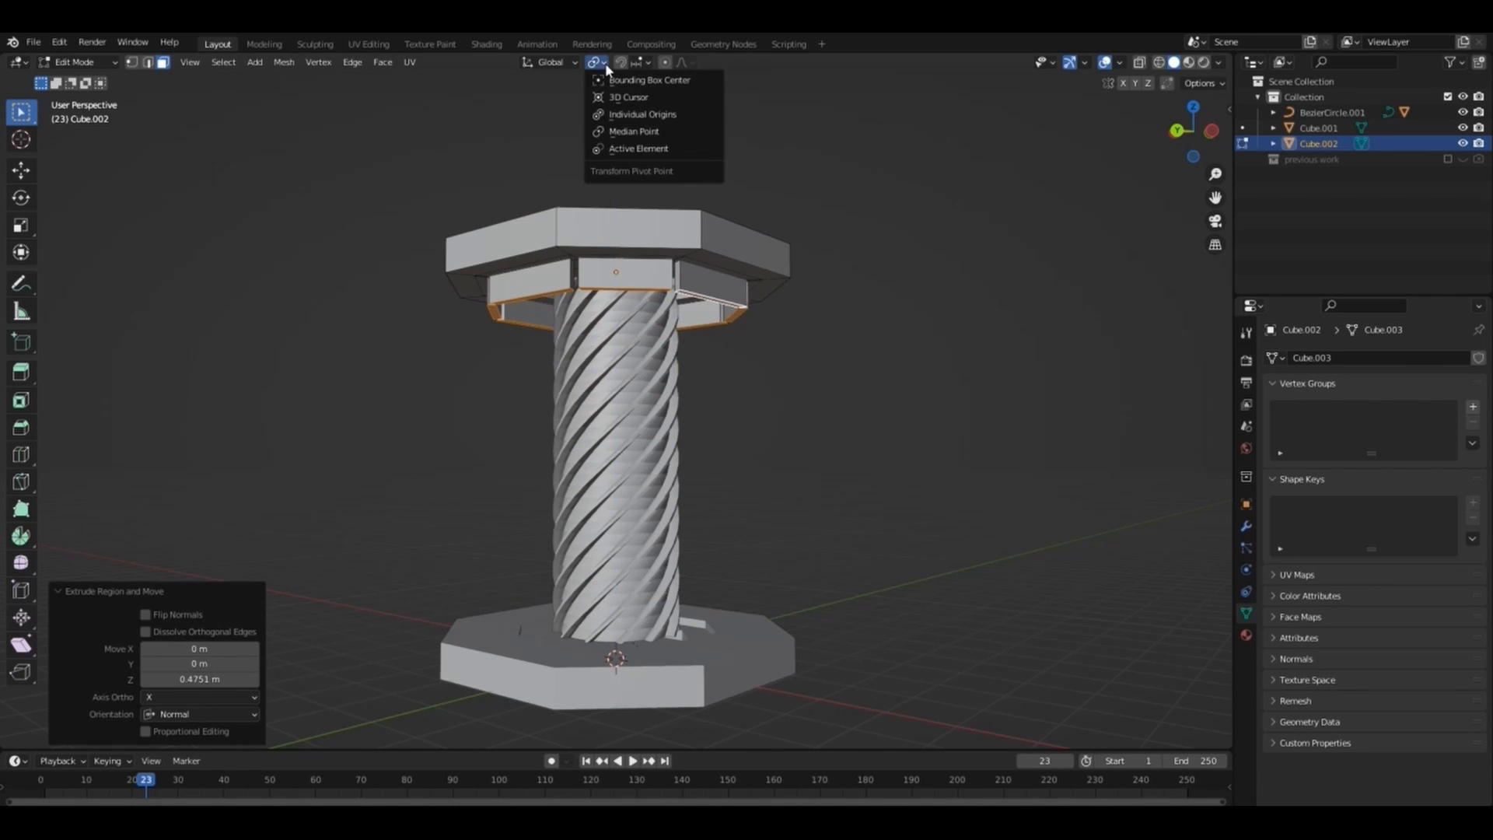
pyautogui.click(657, 115)
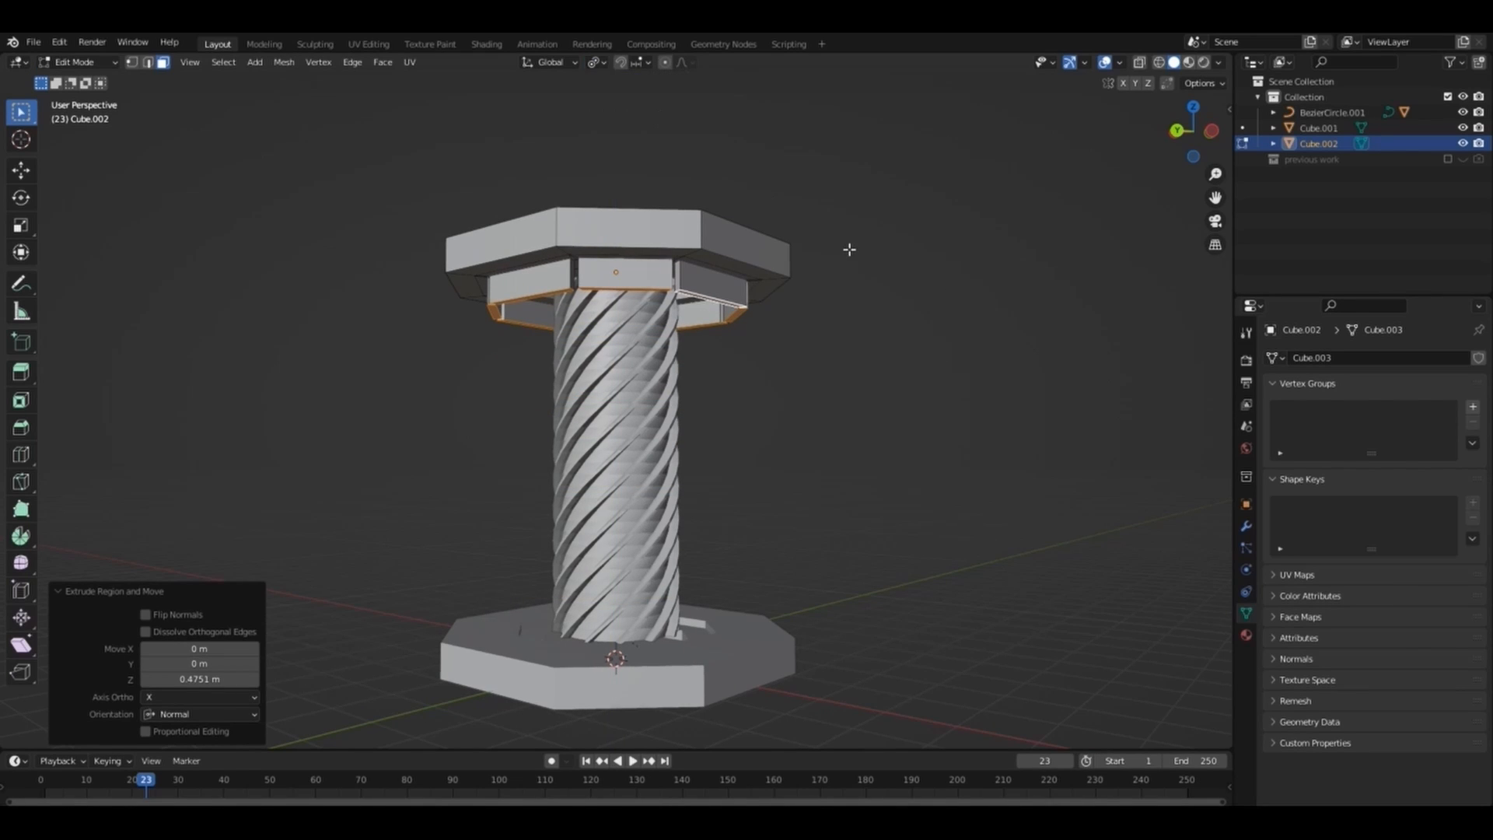
pyautogui.press('s')
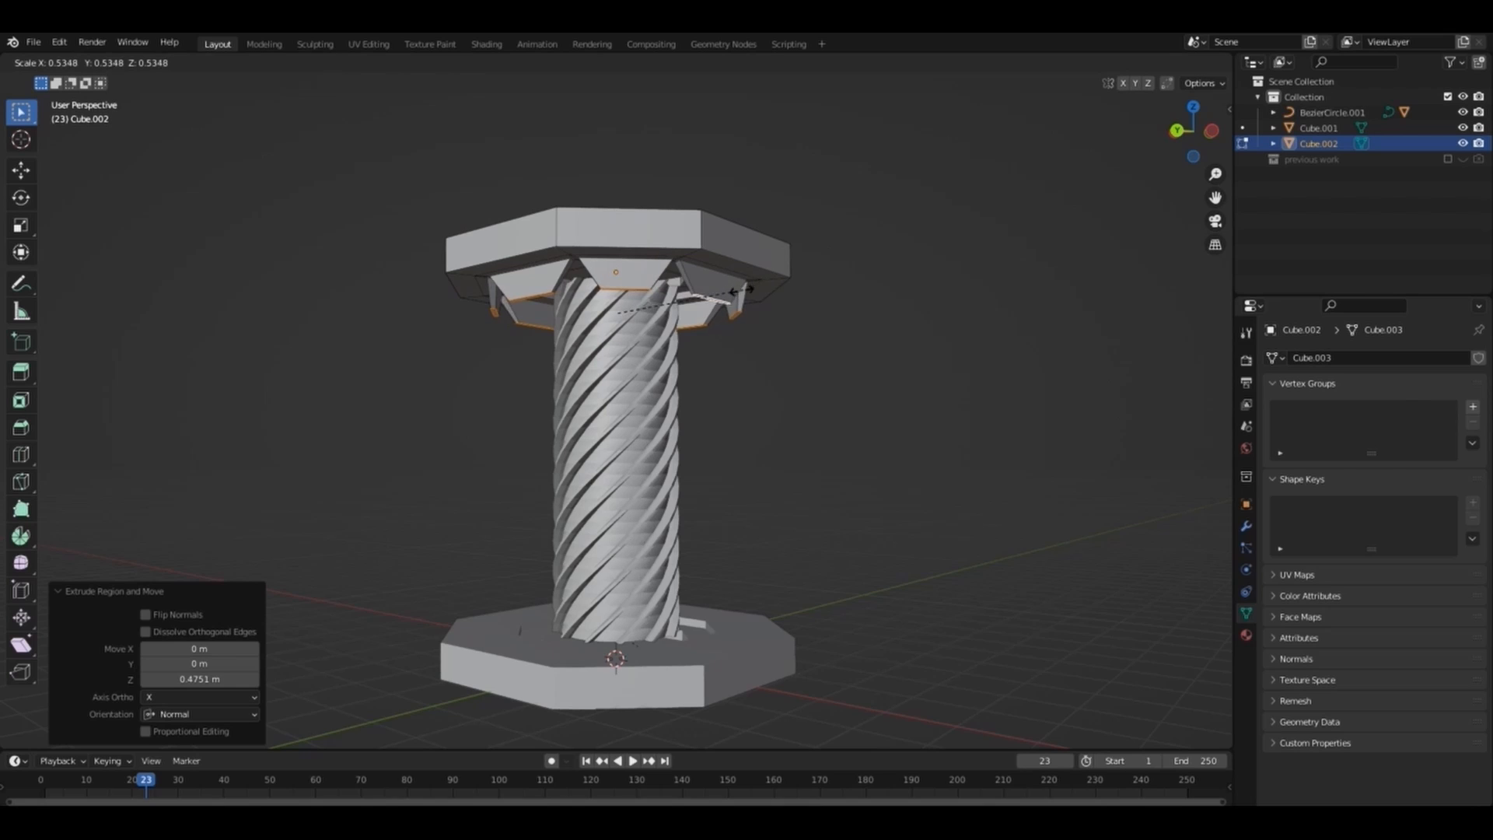
pyautogui.click(725, 299)
# Step: Extrude the tapered ends down about 0.31 m and shrink a new extrusion of each to about 0.42 scale
pyautogui.press('KP_1')
pyautogui.press('e')
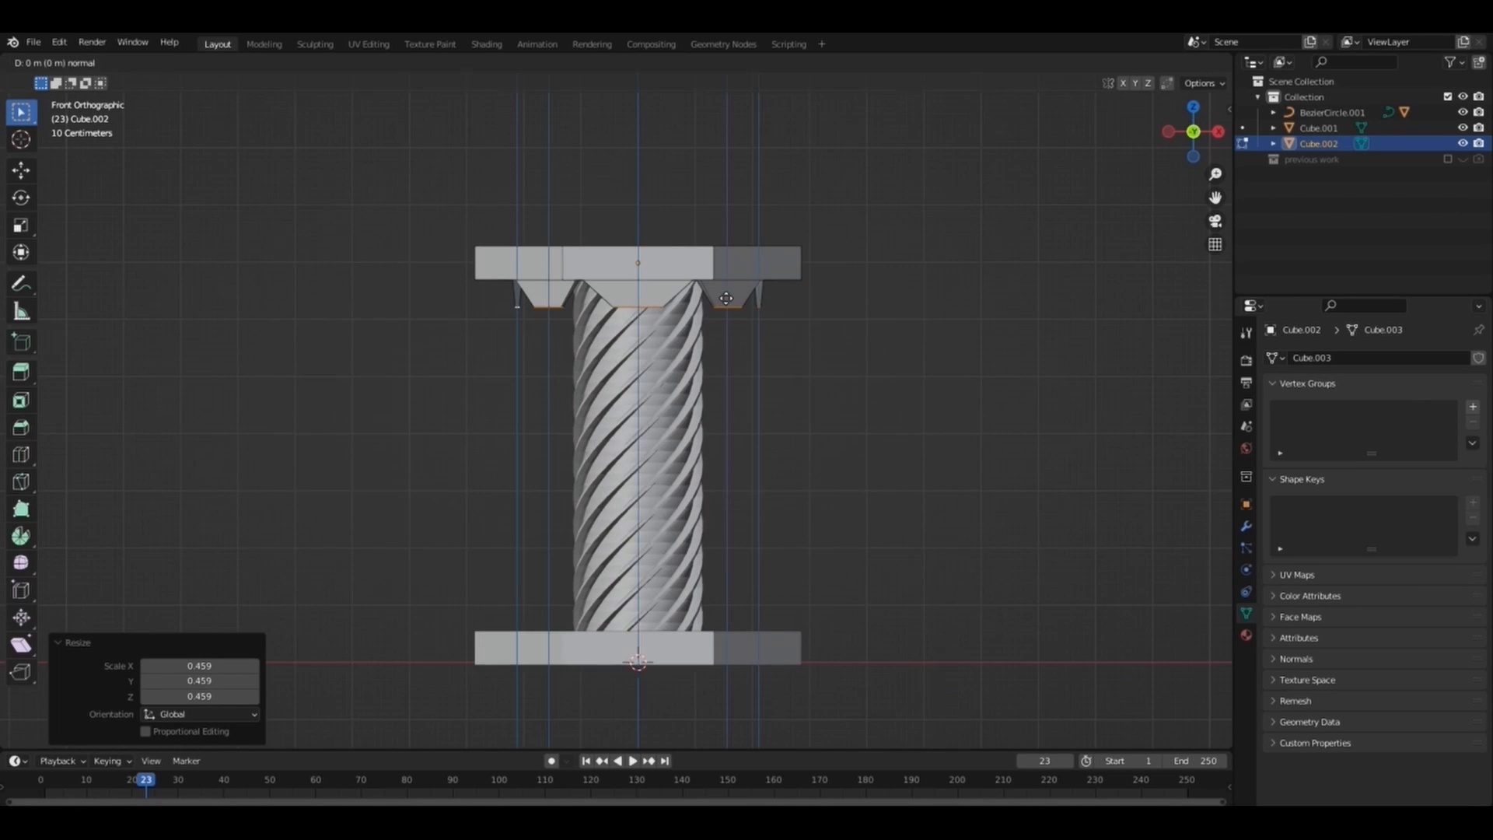
pyautogui.click(726, 324)
pyautogui.press('s')
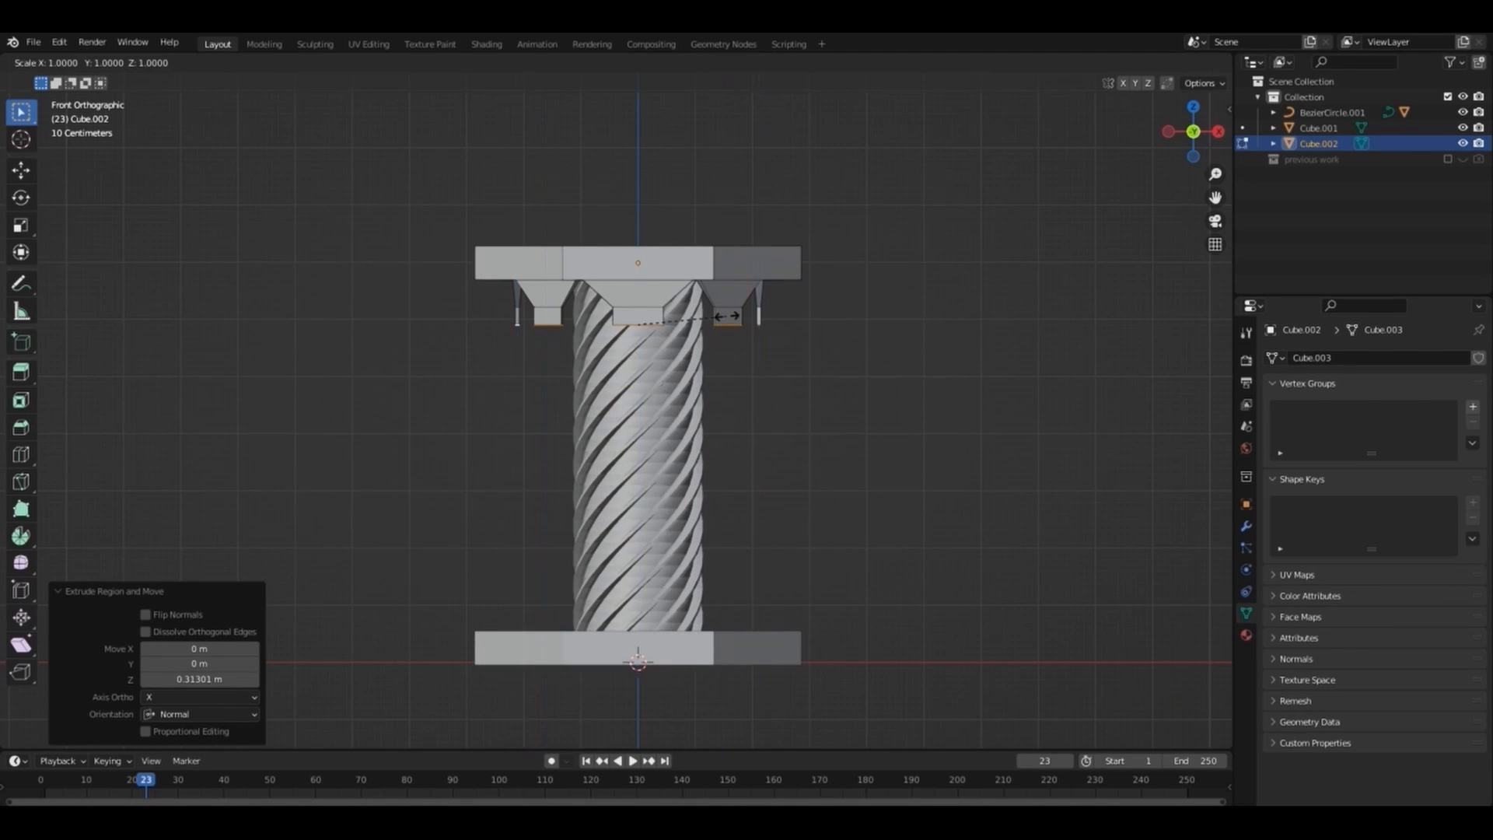
pyautogui.click(674, 316)
# Step: Extrude the small end faces down about 5.55 m to the base slab as columns
pyautogui.press('e')
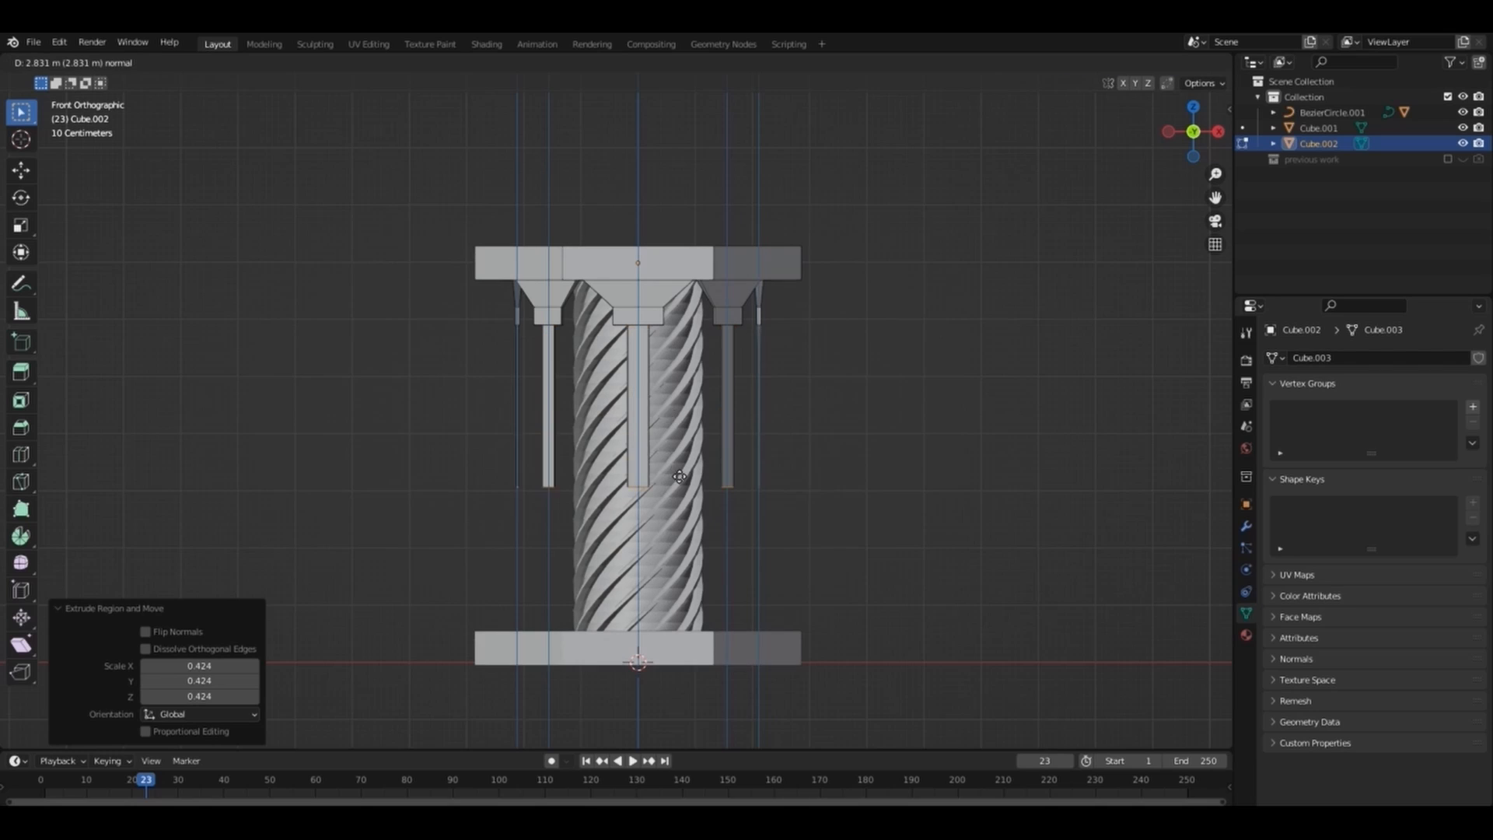
pyautogui.click(676, 630)
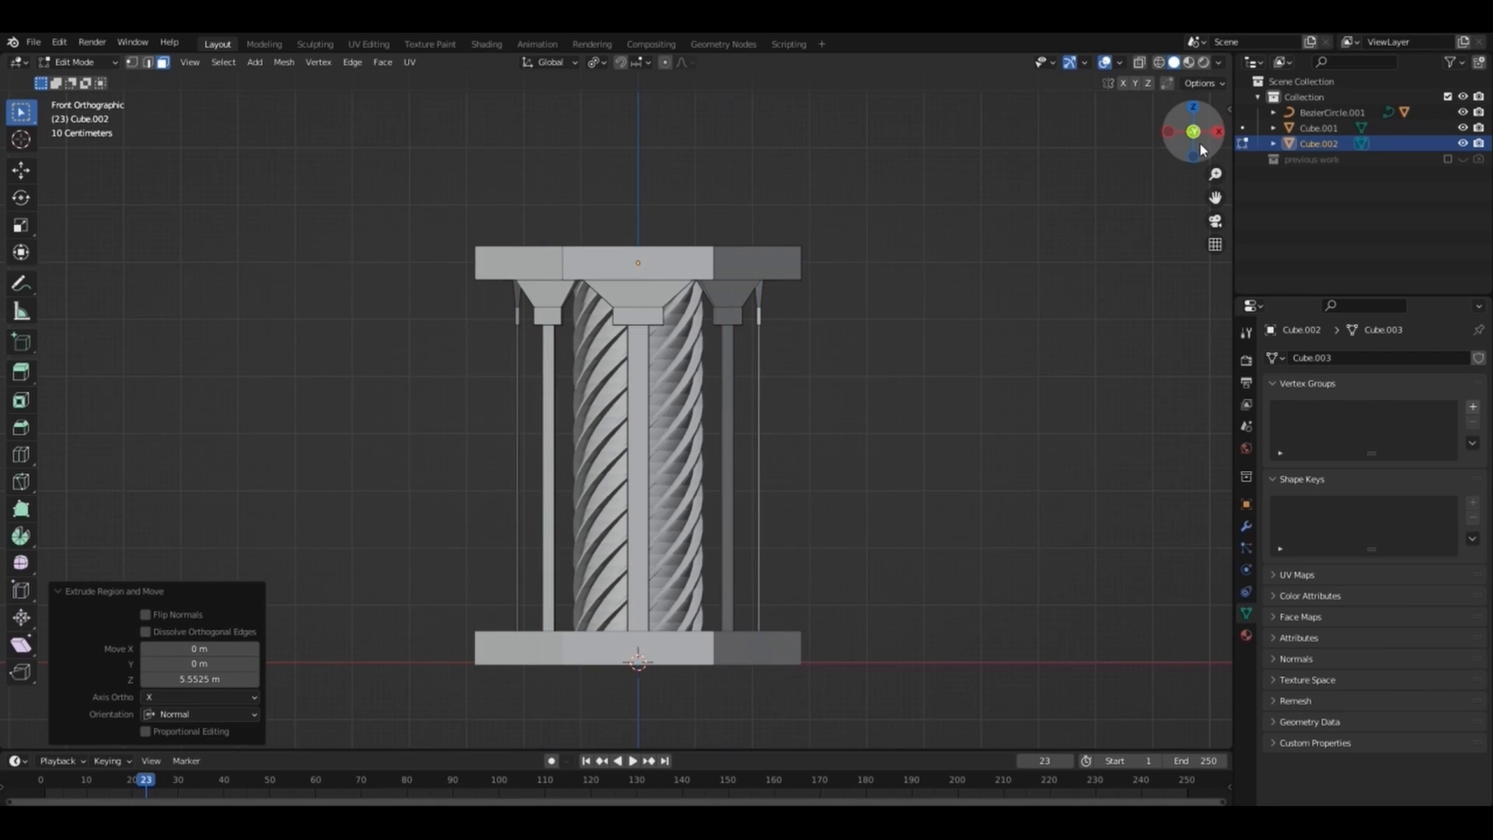
pyautogui.moveTo(1200, 141); pyautogui.dragTo(987, 300)
pyautogui.press('Tab')
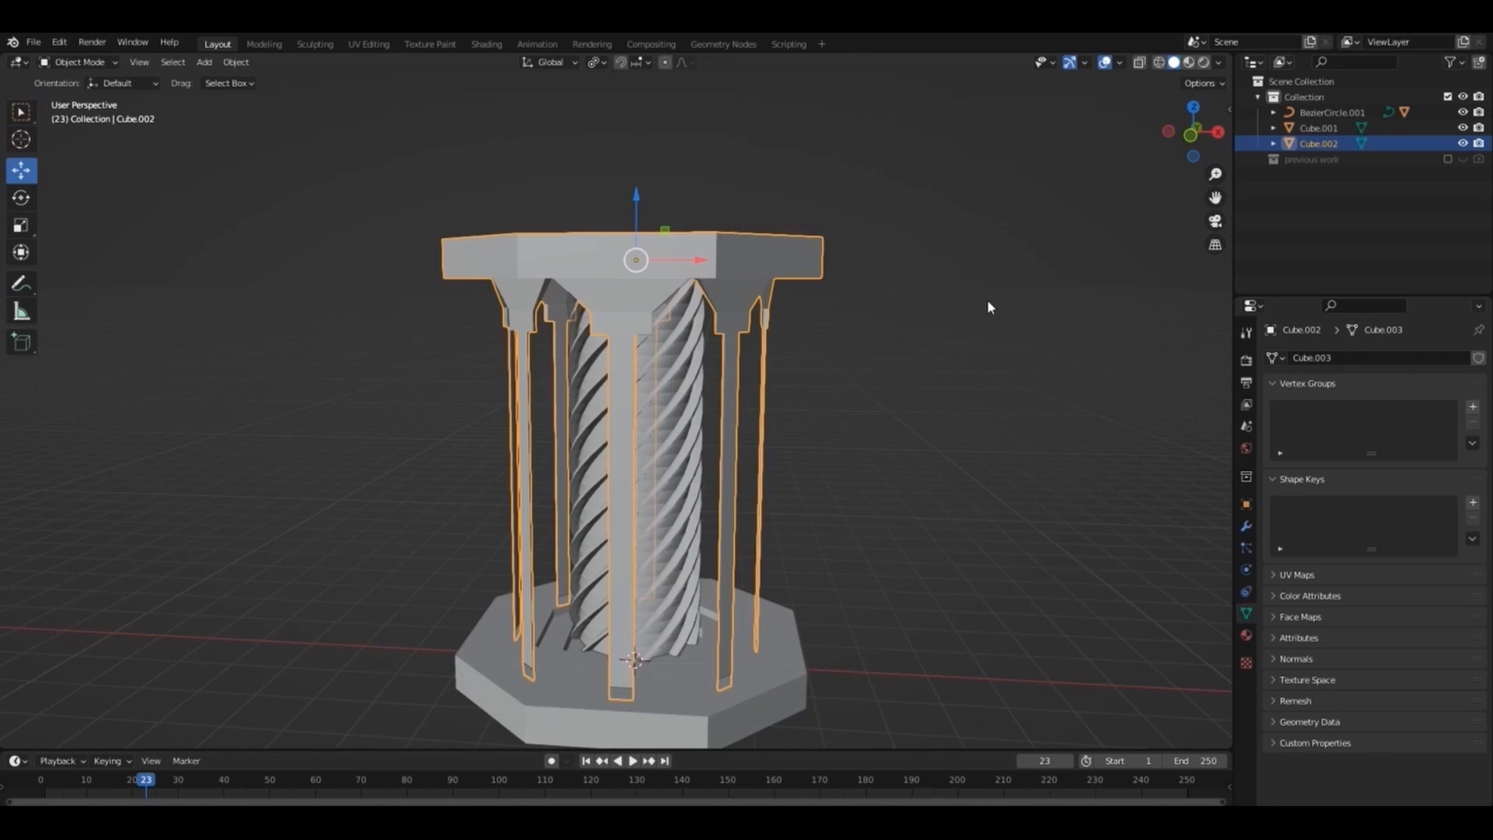
# Step: Inset the upper face of the top slab by about 0.34 m
pyautogui.click(1124, 200)
pyautogui.moveTo(1194, 131)
pyautogui.mouseDown()
pyautogui.moveTo(1190, 92)
pyautogui.moveTo(1170, 113)
pyautogui.moveTo(1178, 155)
pyautogui.moveTo(1144, 202)
pyautogui.moveTo(1167, 86)
pyautogui.moveTo(1183, 82)
pyautogui.moveTo(1206, 132)
pyautogui.mouseUp()
pyautogui.click(763, 265)
pyautogui.press('Tab')
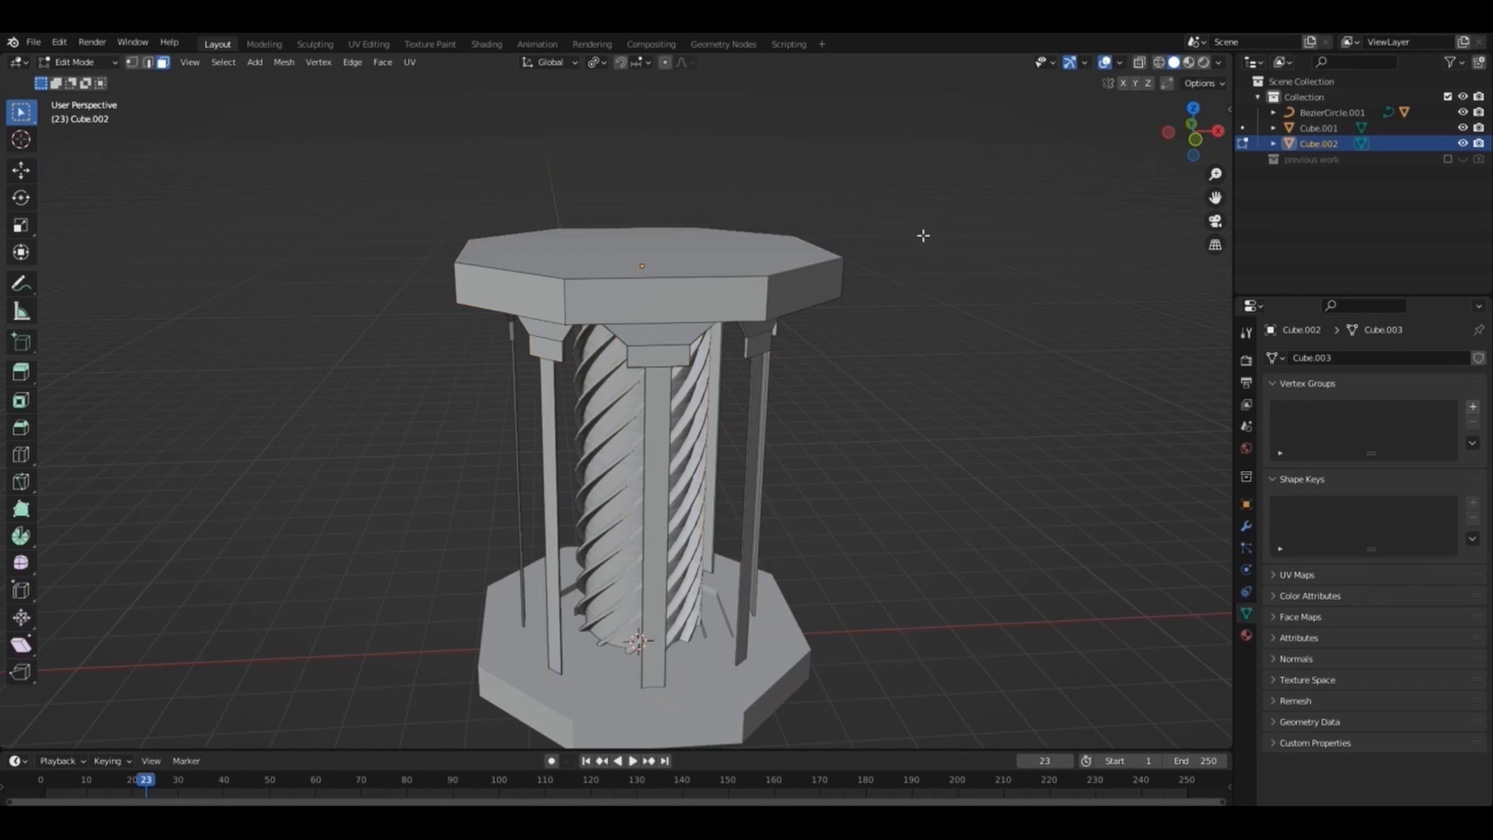
pyautogui.click(783, 249)
pyautogui.press('i')
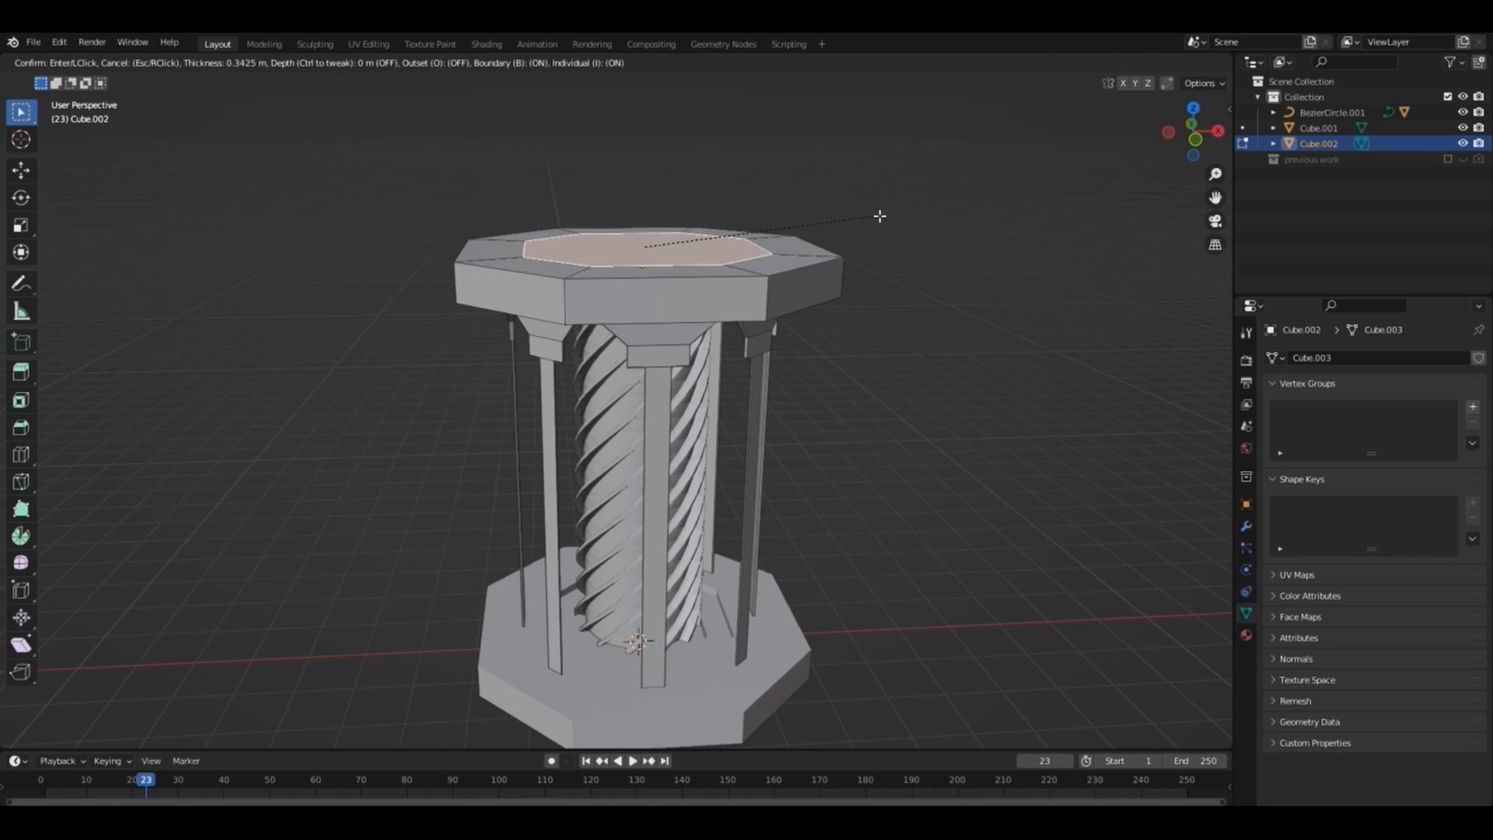
pyautogui.click(879, 222)
# Step: Recess the top slab's inset face with a taper to about 0.85 scale and extrude a narrow inner ring down about 0.11 m
pyautogui.click(879, 227)
pyautogui.press('s')
pyautogui.click(841, 230)
pyautogui.press('e')
pyautogui.press('s')
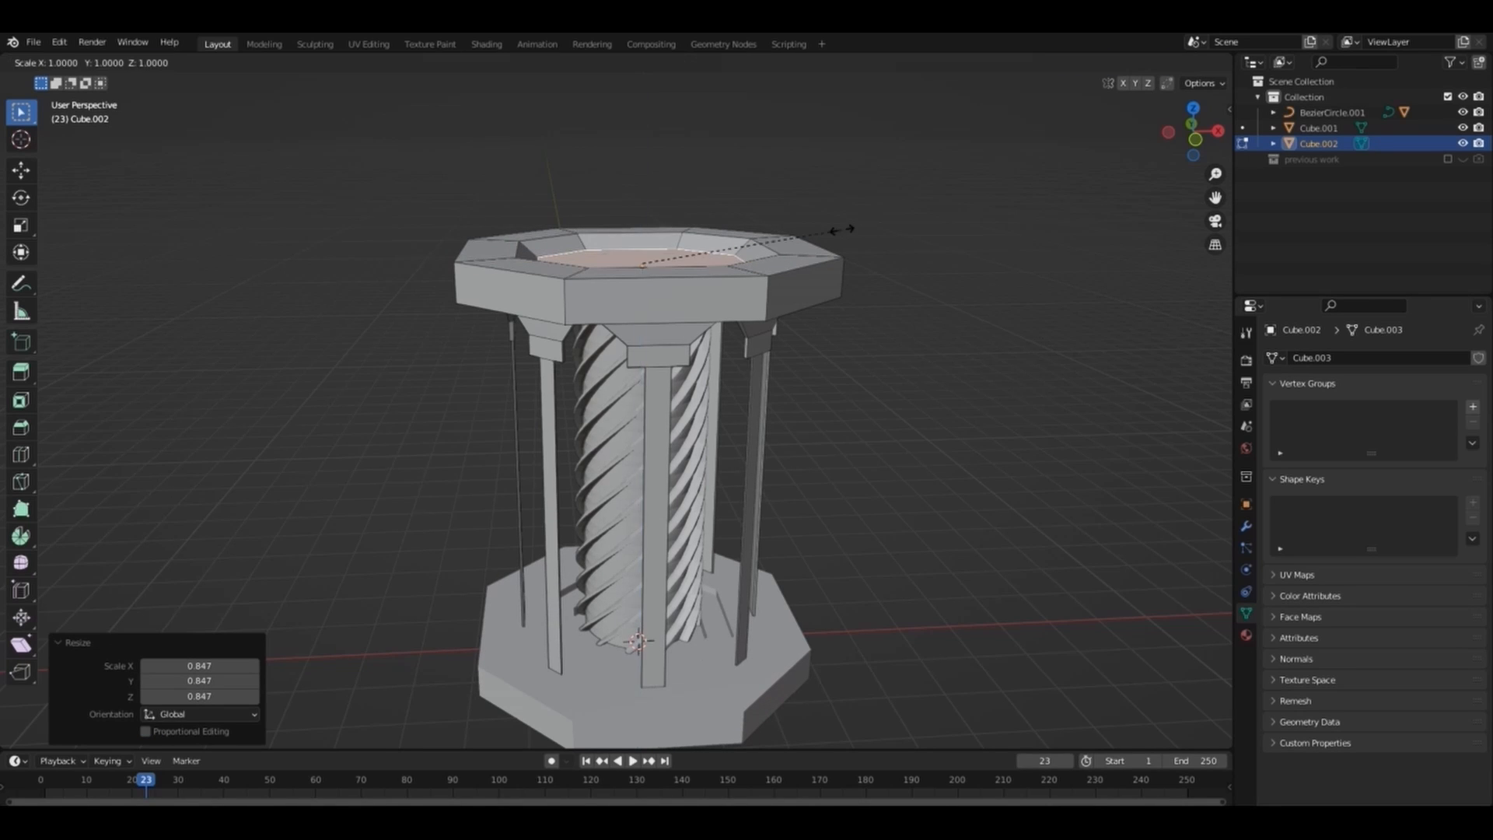
pyautogui.click(811, 234)
pyautogui.press('e')
pyautogui.click(812, 247)
pyautogui.moveTo(1193, 133); pyautogui.dragTo(1128, 198)
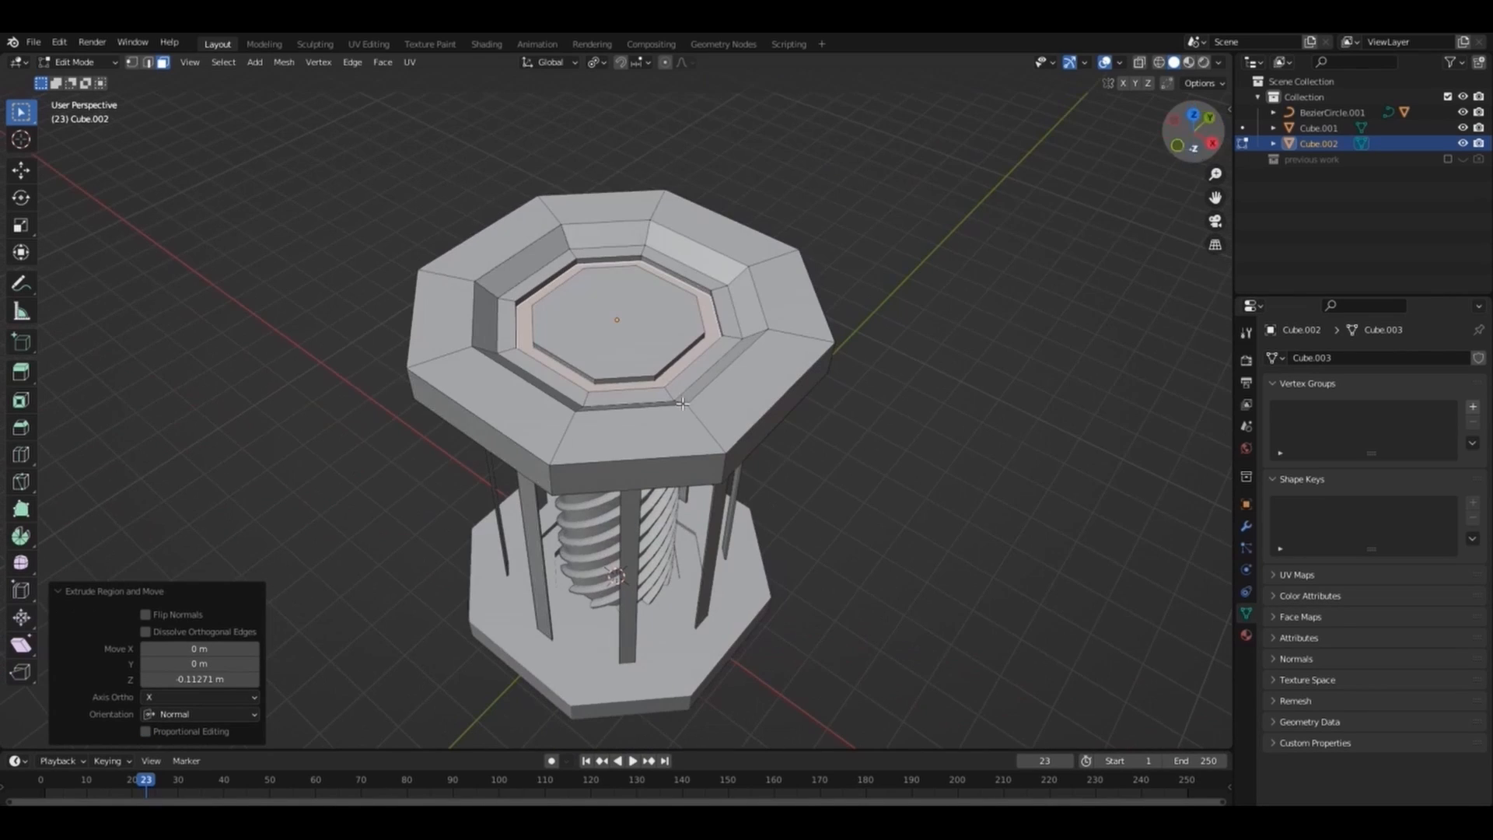
# Step: Create two materials on the top slab and assign the second one to the selected inner ring faces
pyautogui.click(1245, 449)
pyautogui.click(1247, 634)
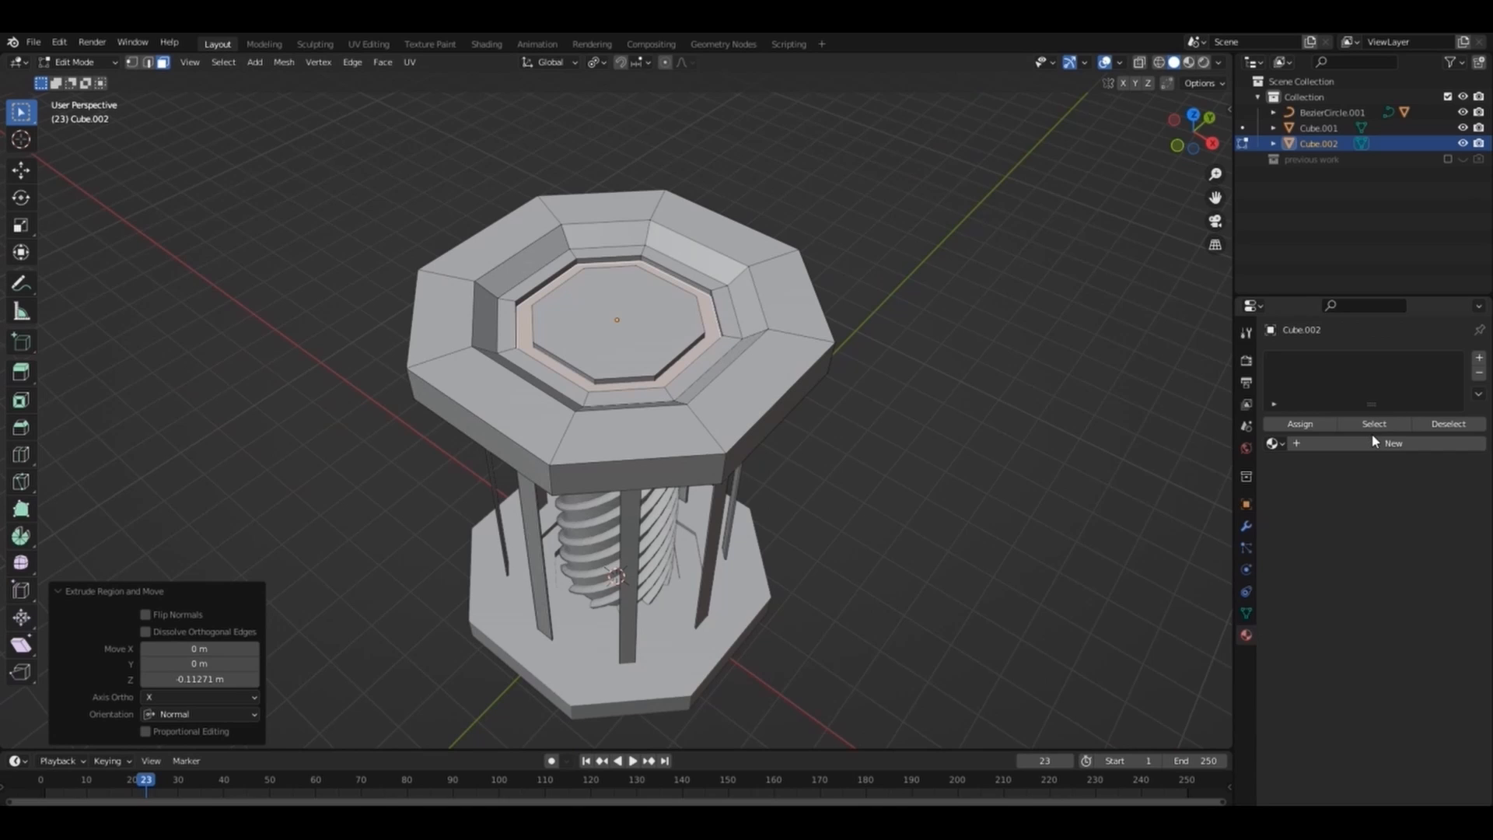
pyautogui.click(1375, 442)
pyautogui.click(1480, 358)
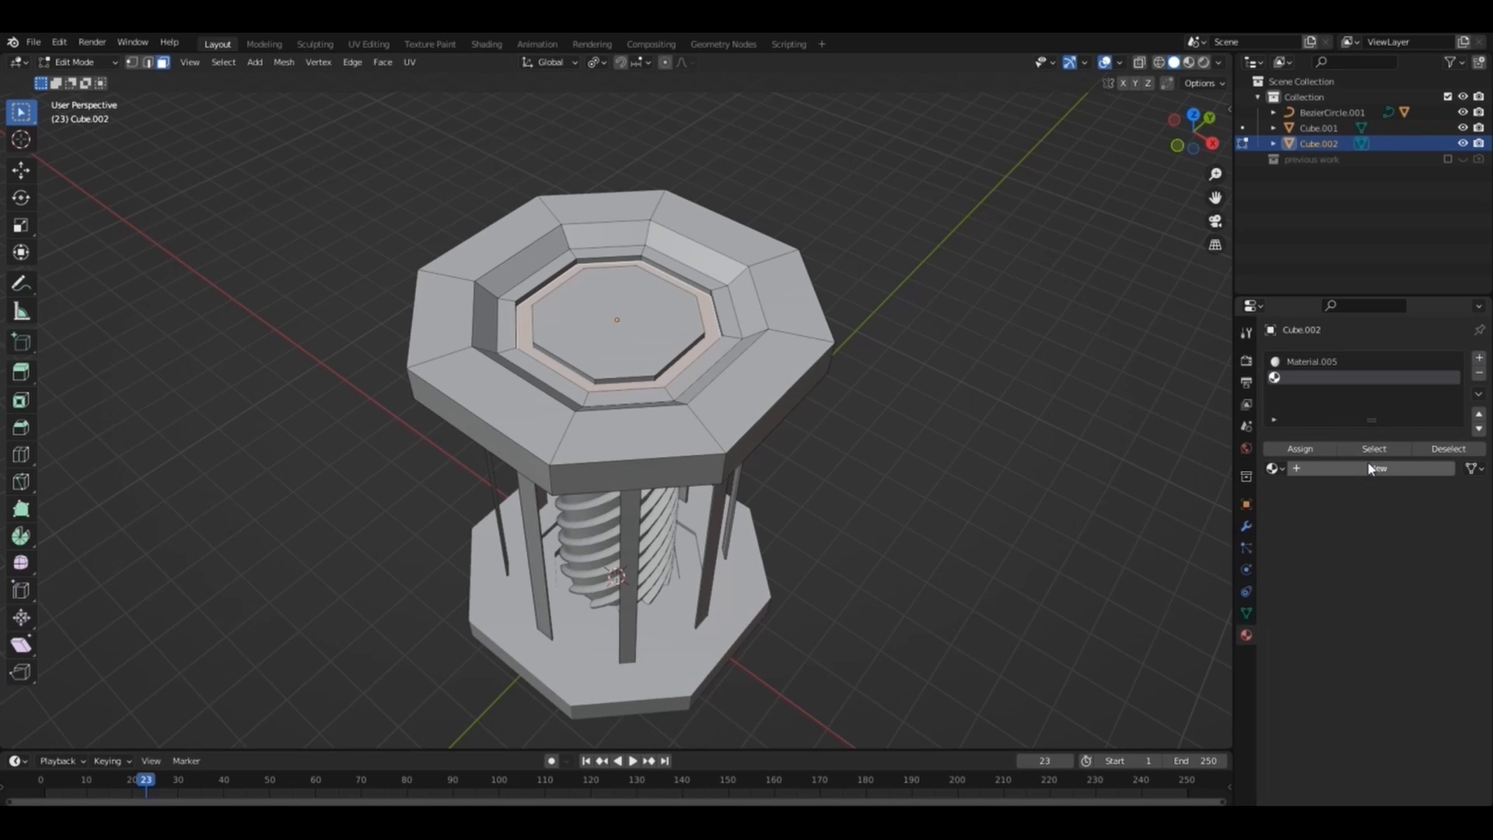
pyautogui.click(1295, 467)
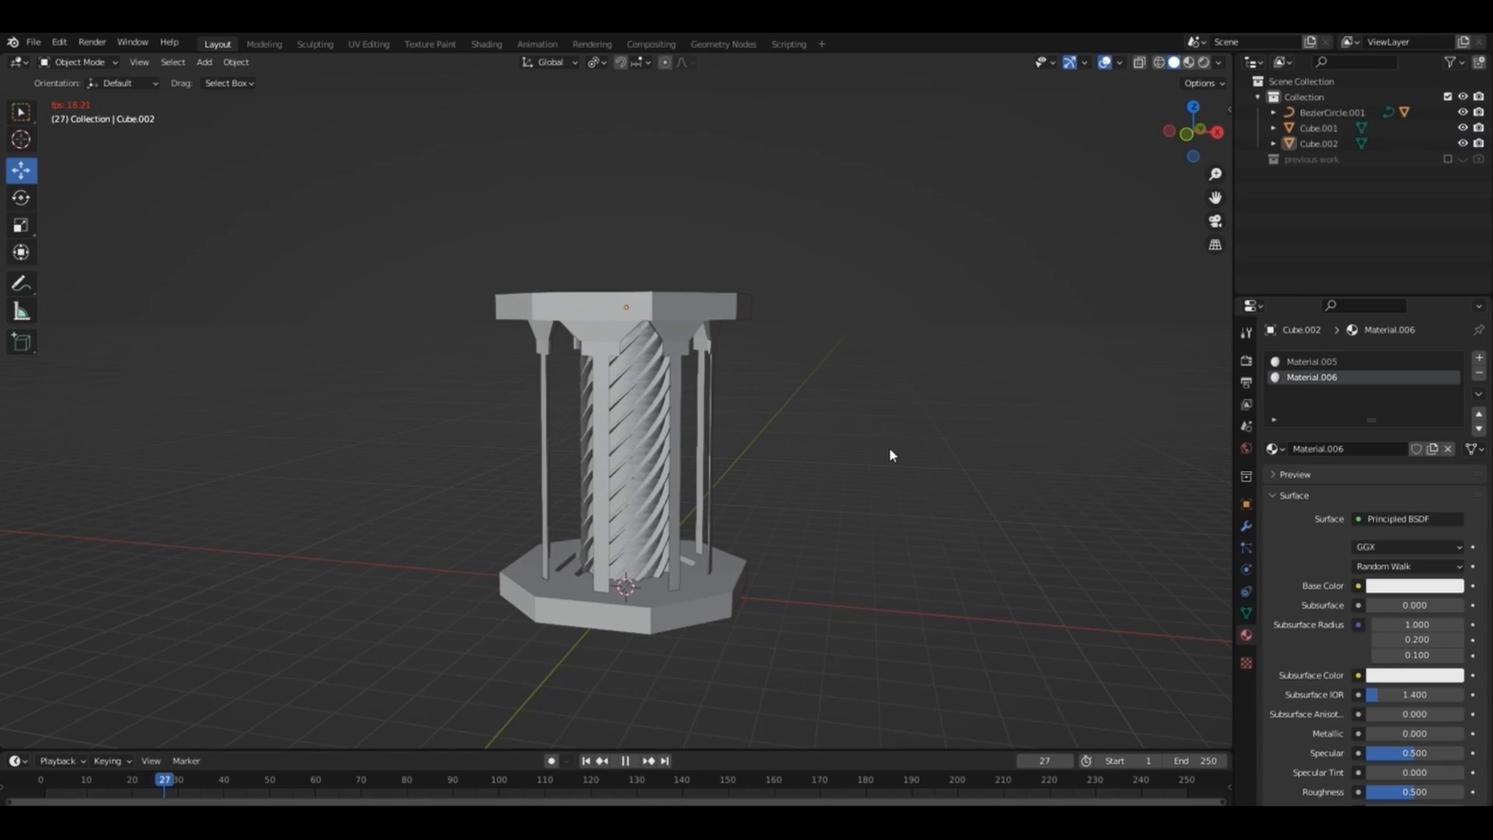
# Step: Return to frame 0, set the Bezier circle's path animation to 200 frames, and play back the animation
pyautogui.press('space')
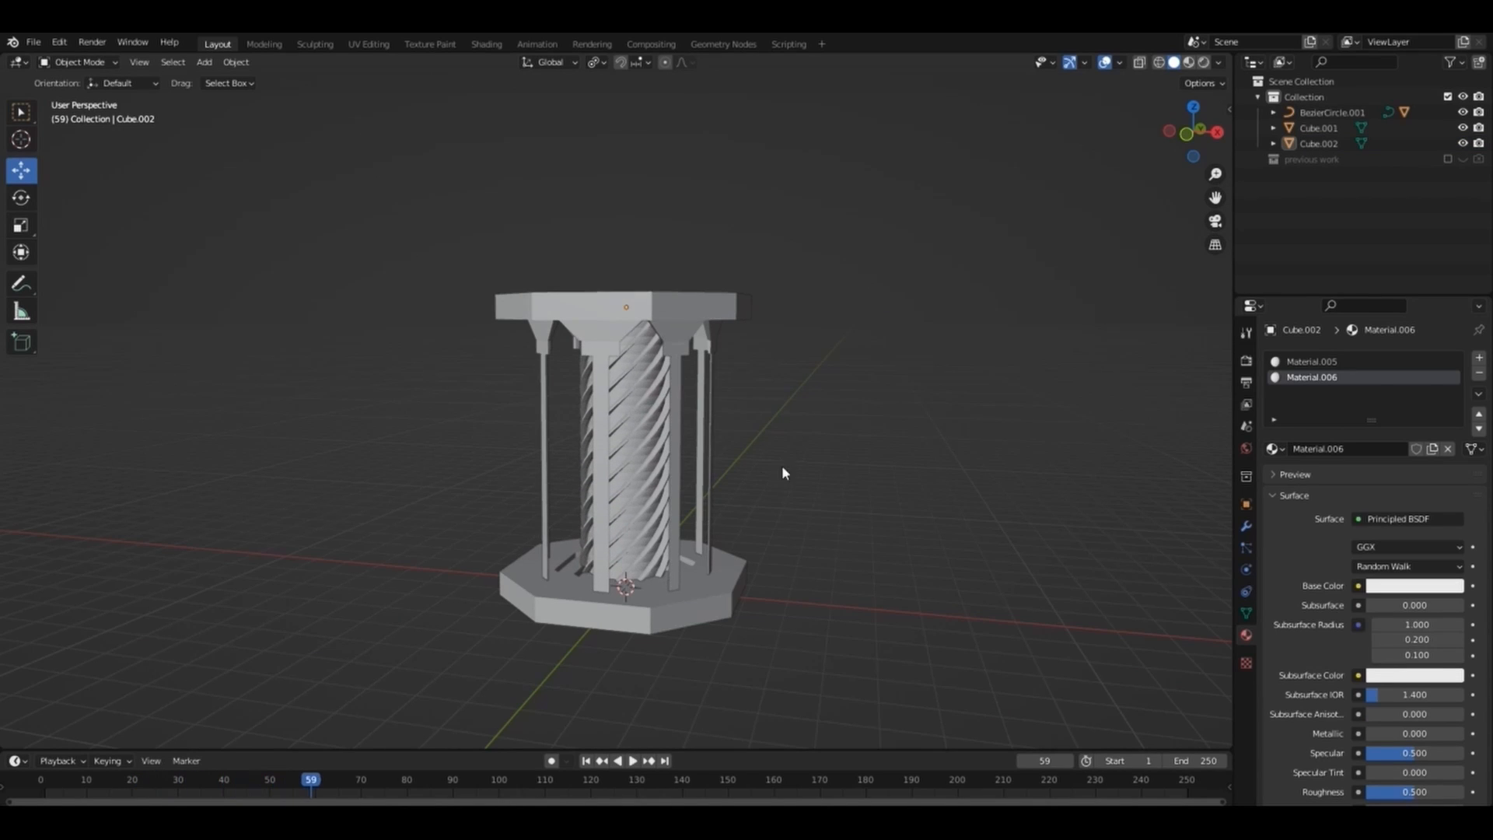
pyautogui.click(589, 532)
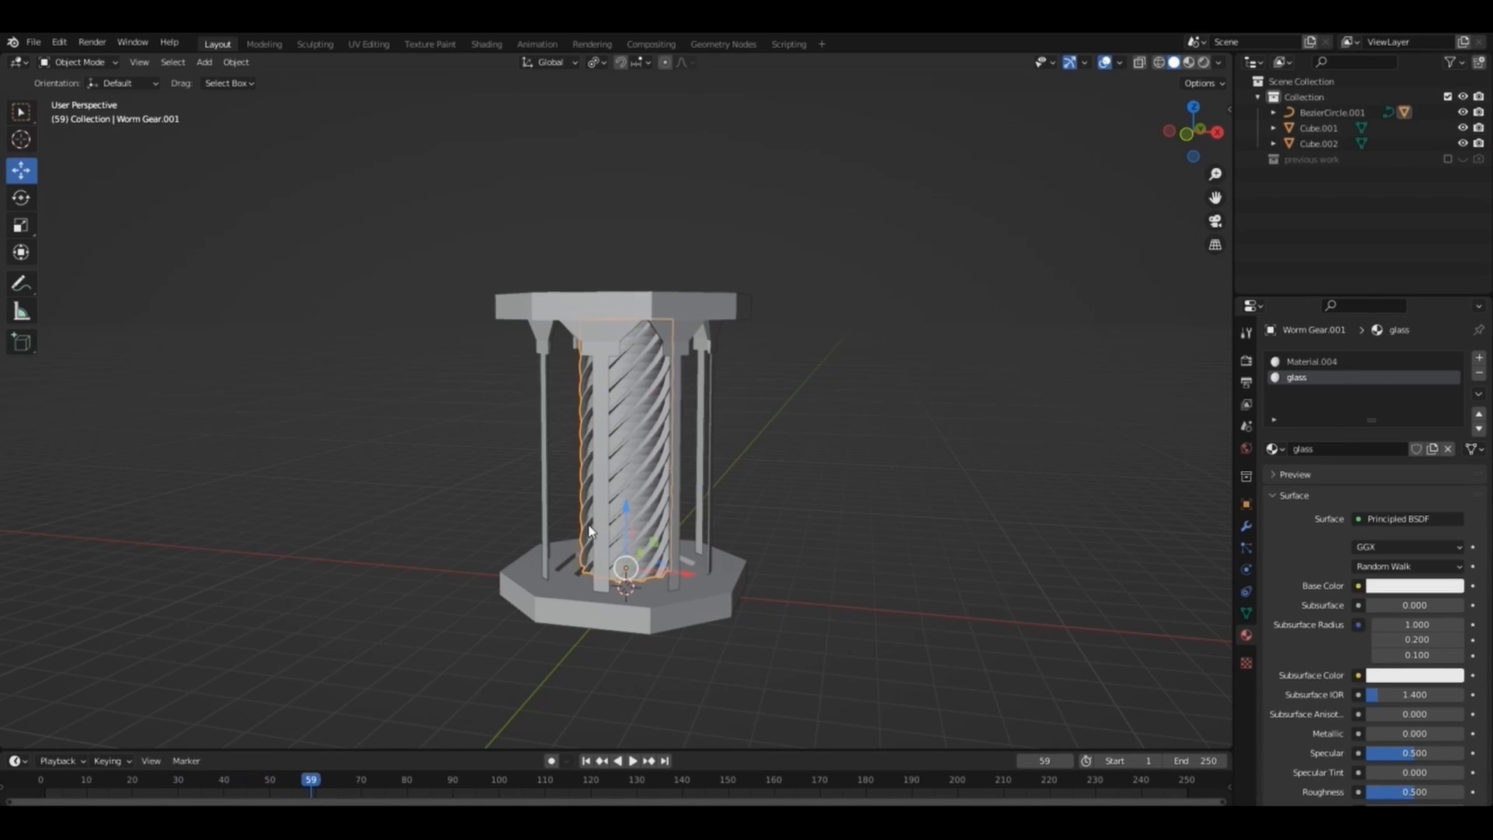
pyautogui.click(42, 781)
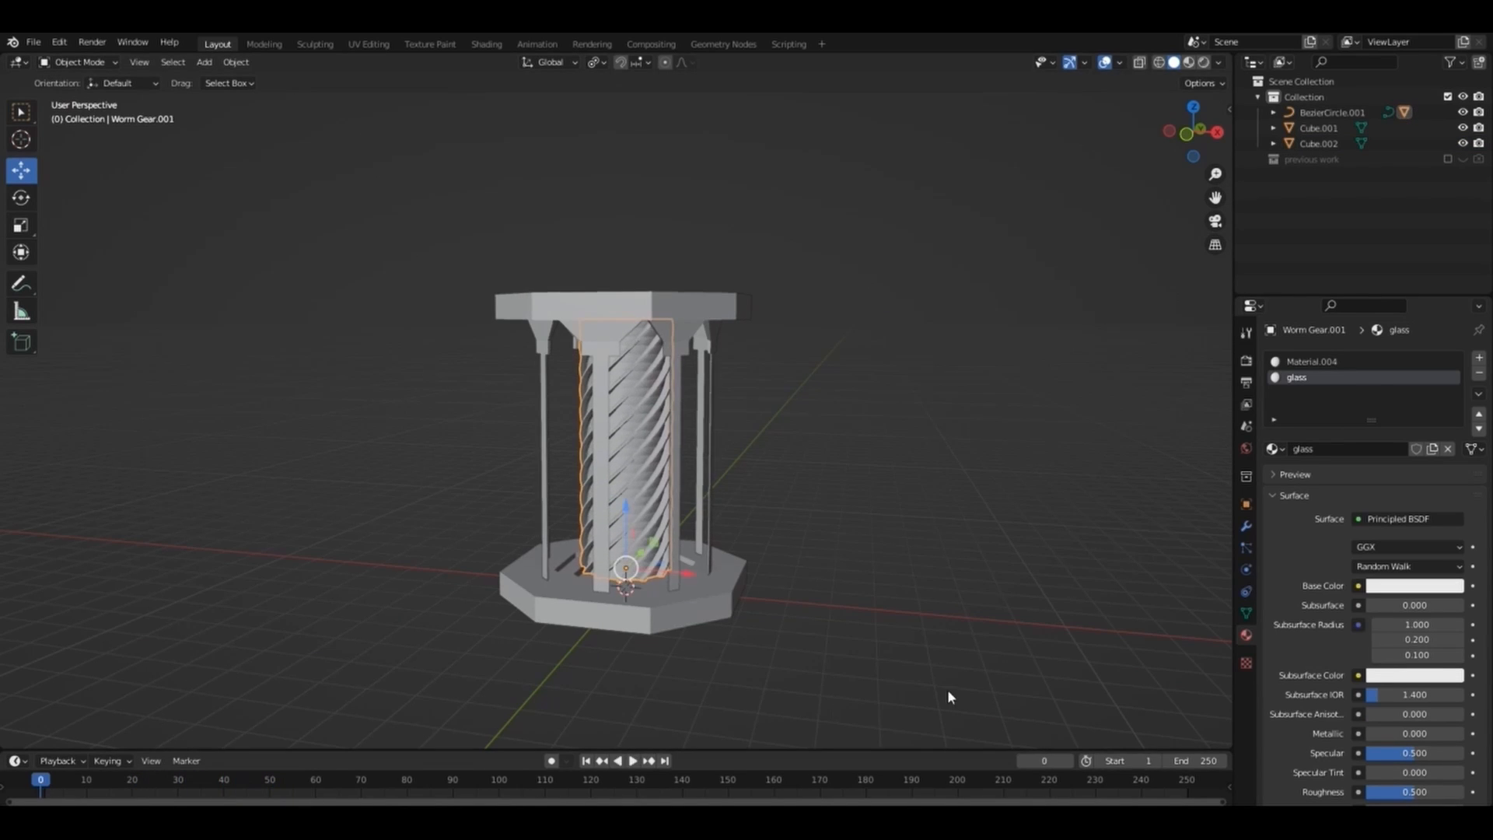
pyautogui.click(1246, 608)
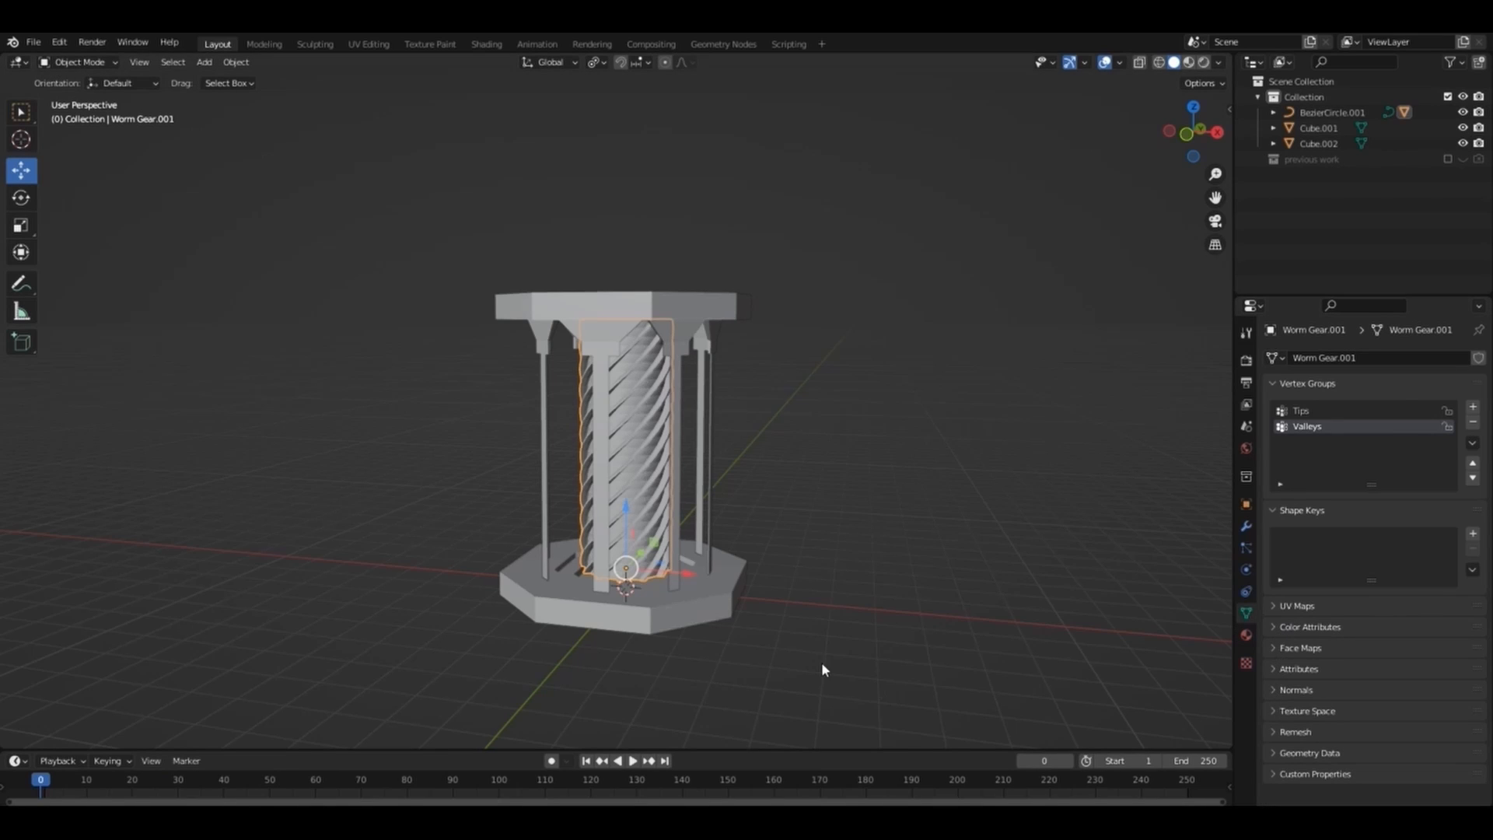
pyautogui.click(1332, 115)
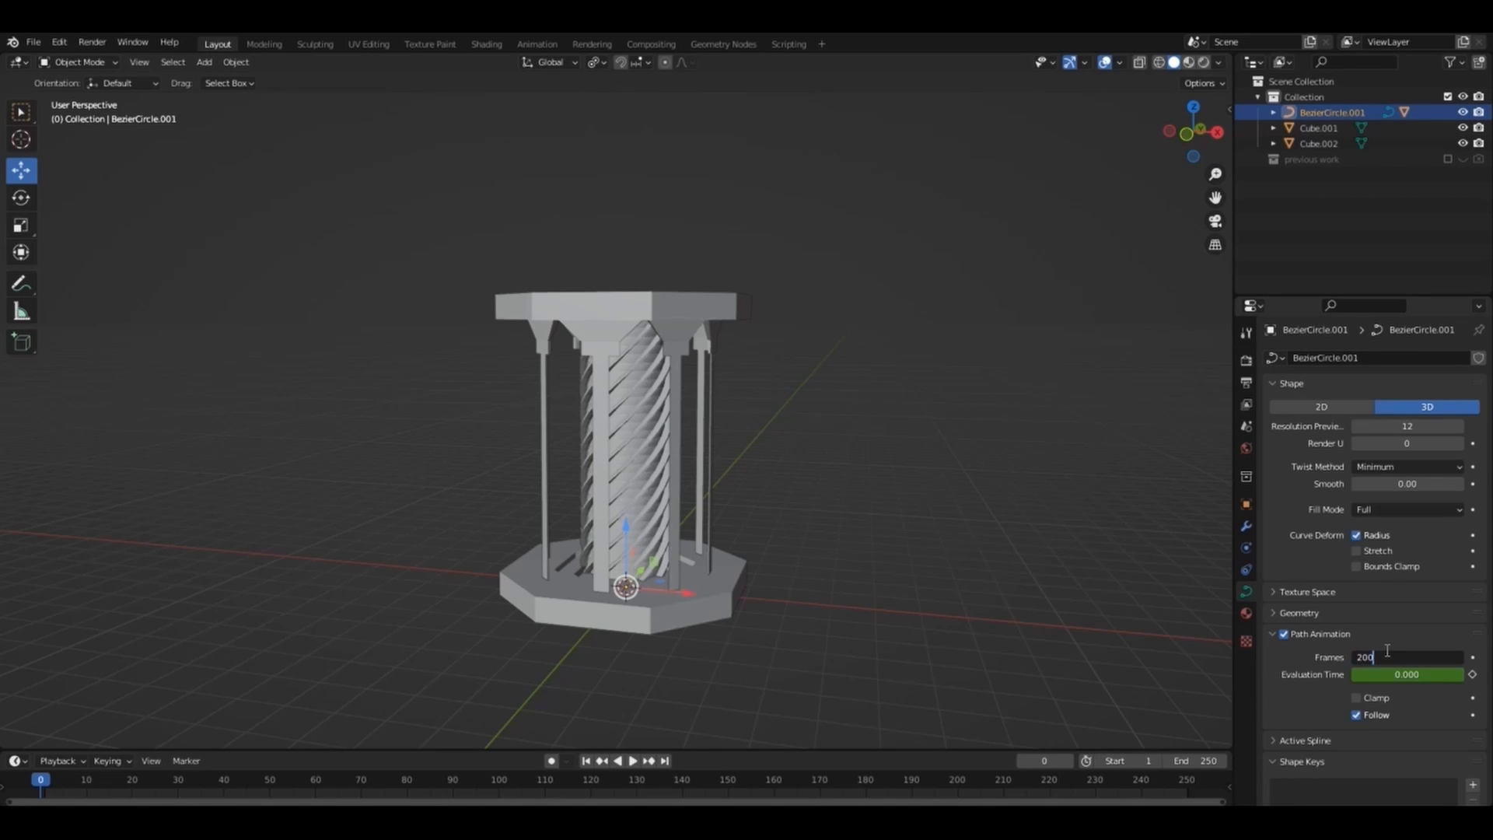
pyautogui.press('space')
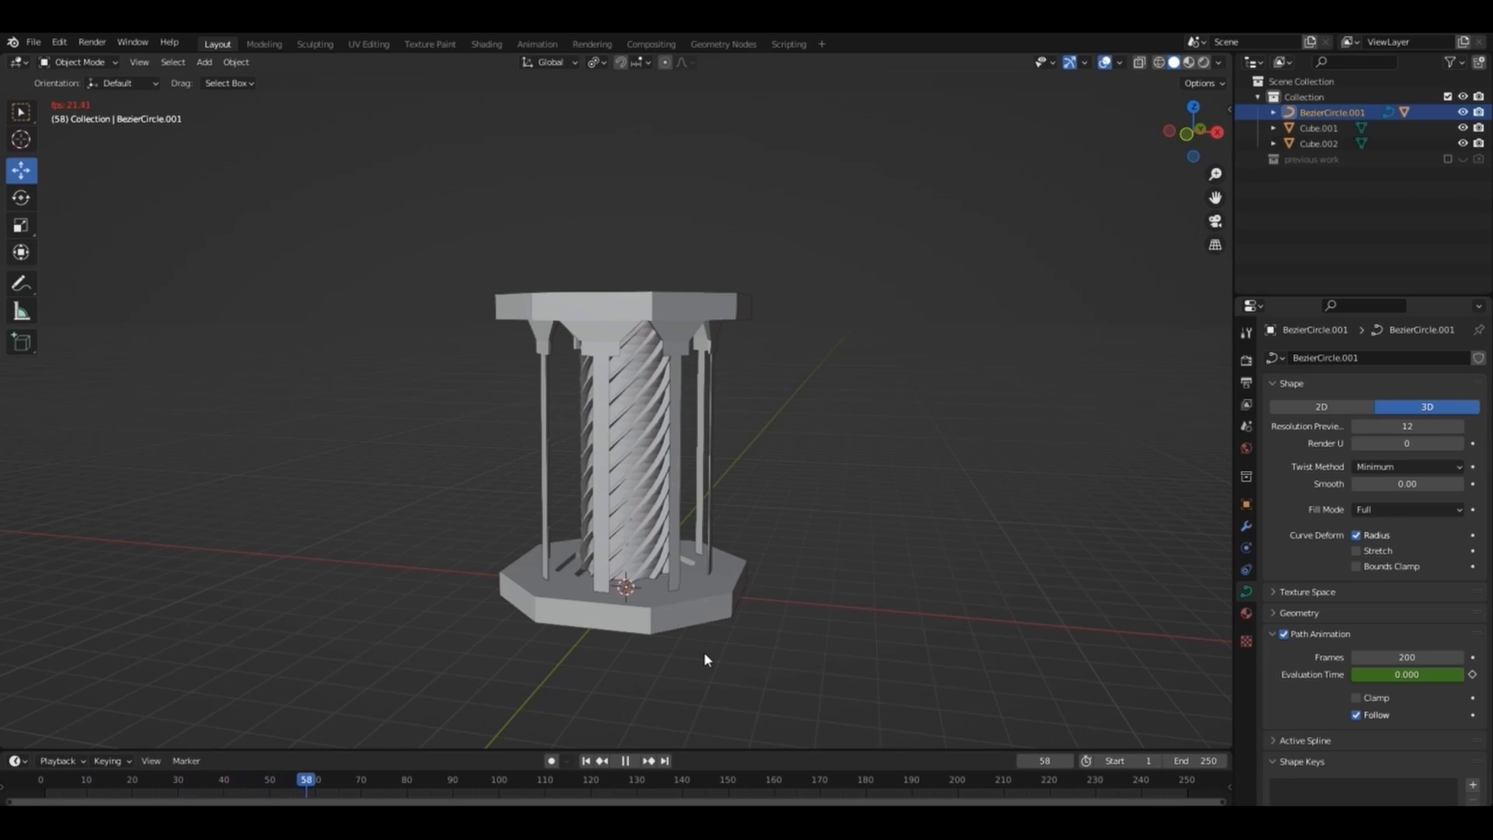
pyautogui.press('space')
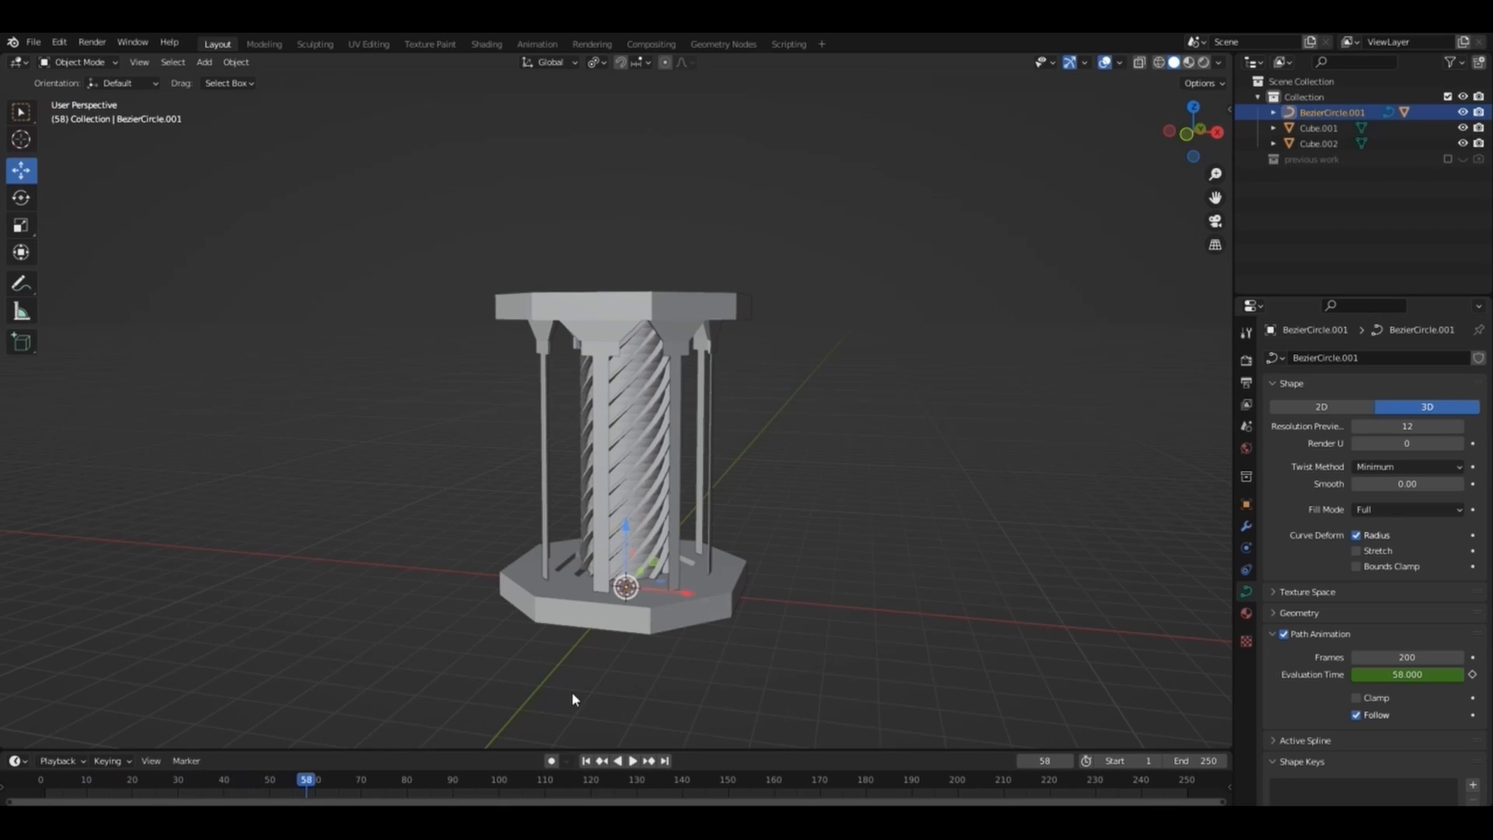
# Step: In material preview shading, give the top slab's first material a Glass BSDF surface with roughness of about 0.1
pyautogui.click(688, 329)
pyautogui.click(1193, 62)
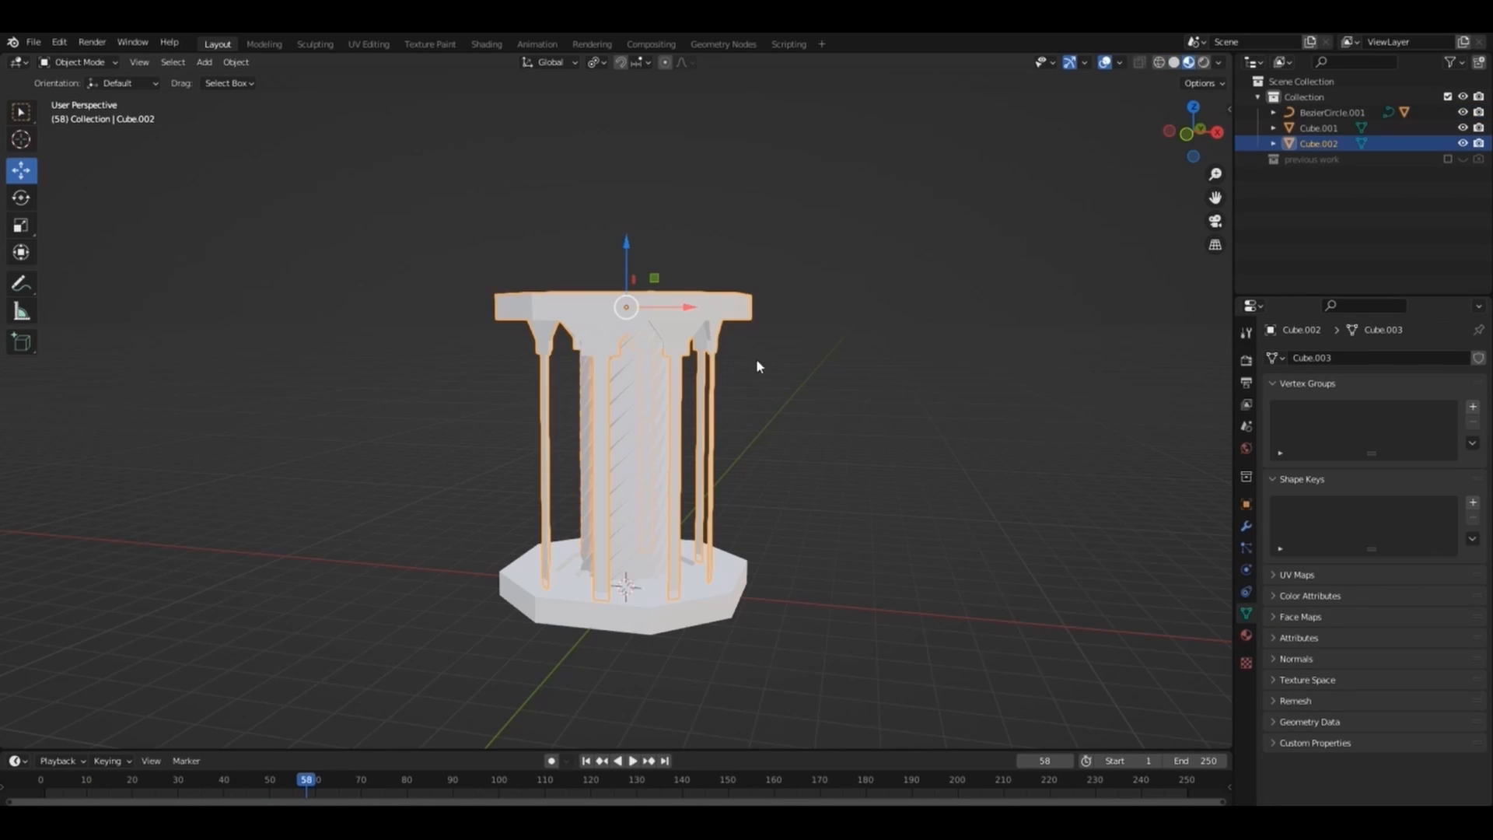
pyautogui.click(1246, 634)
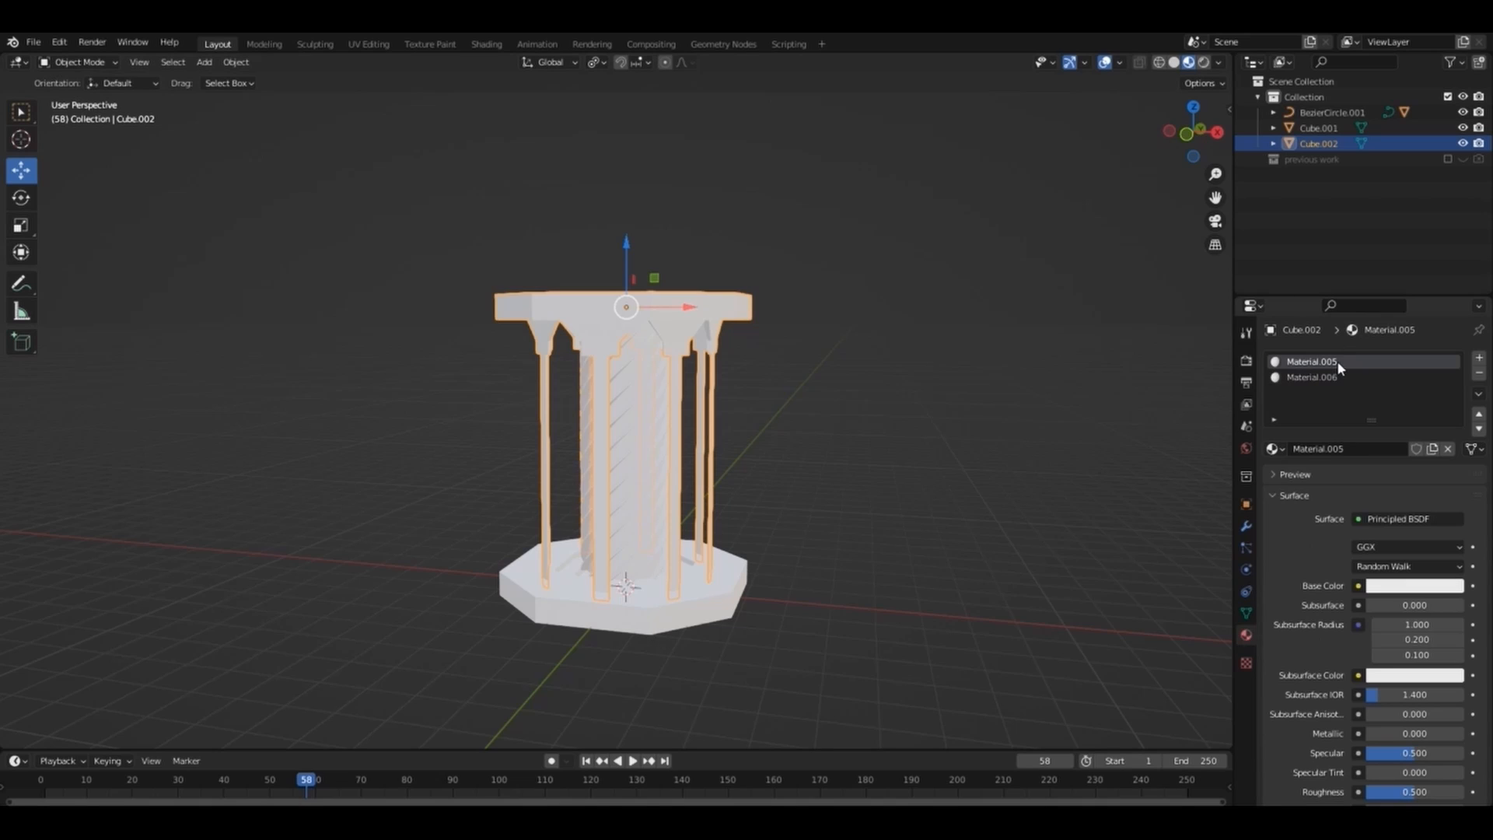
pyautogui.click(1362, 518)
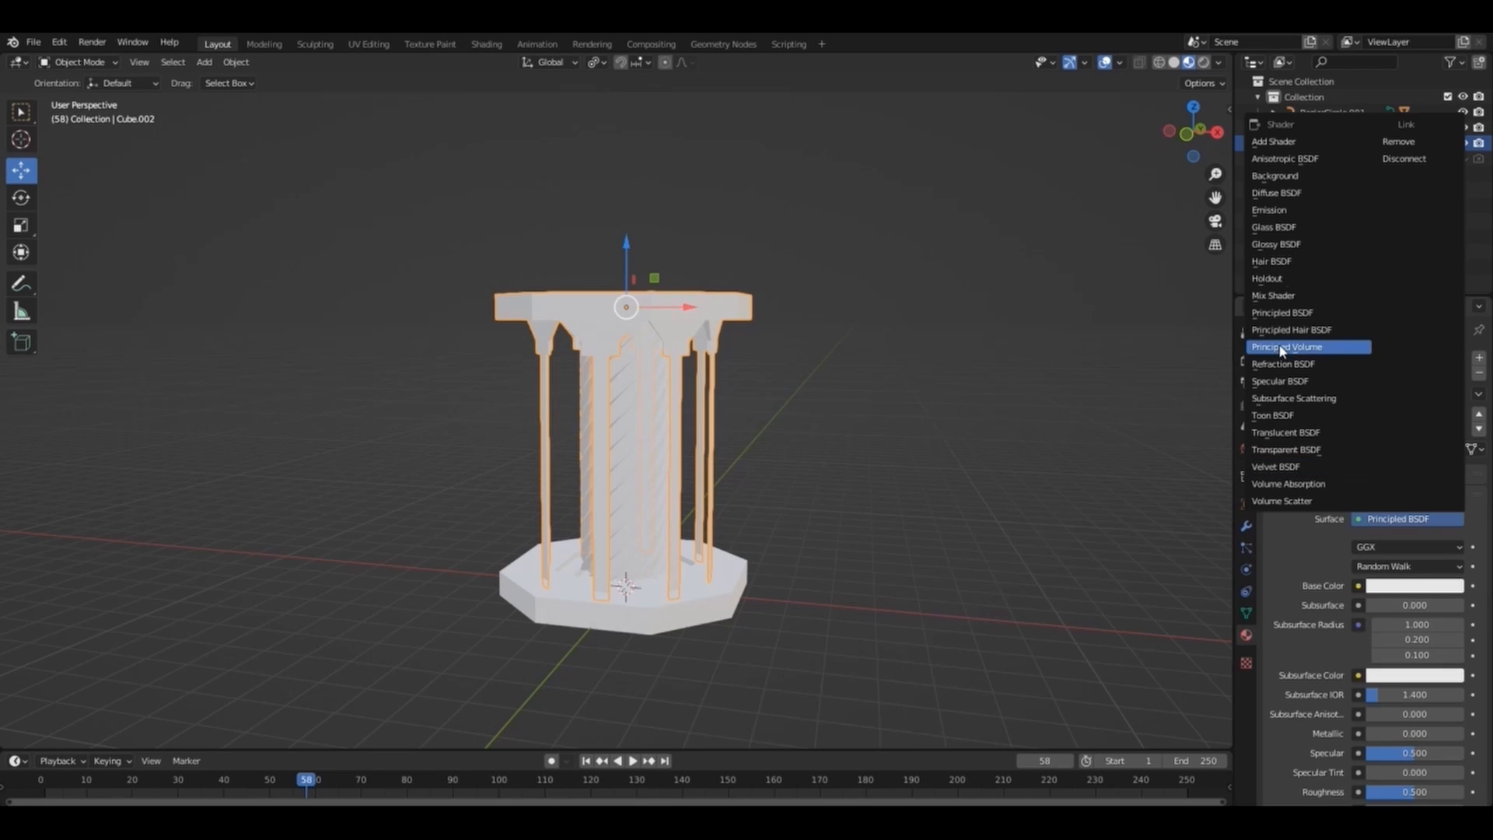
pyautogui.click(1282, 226)
pyautogui.moveTo(1404, 589); pyautogui.dragTo(1366, 589)
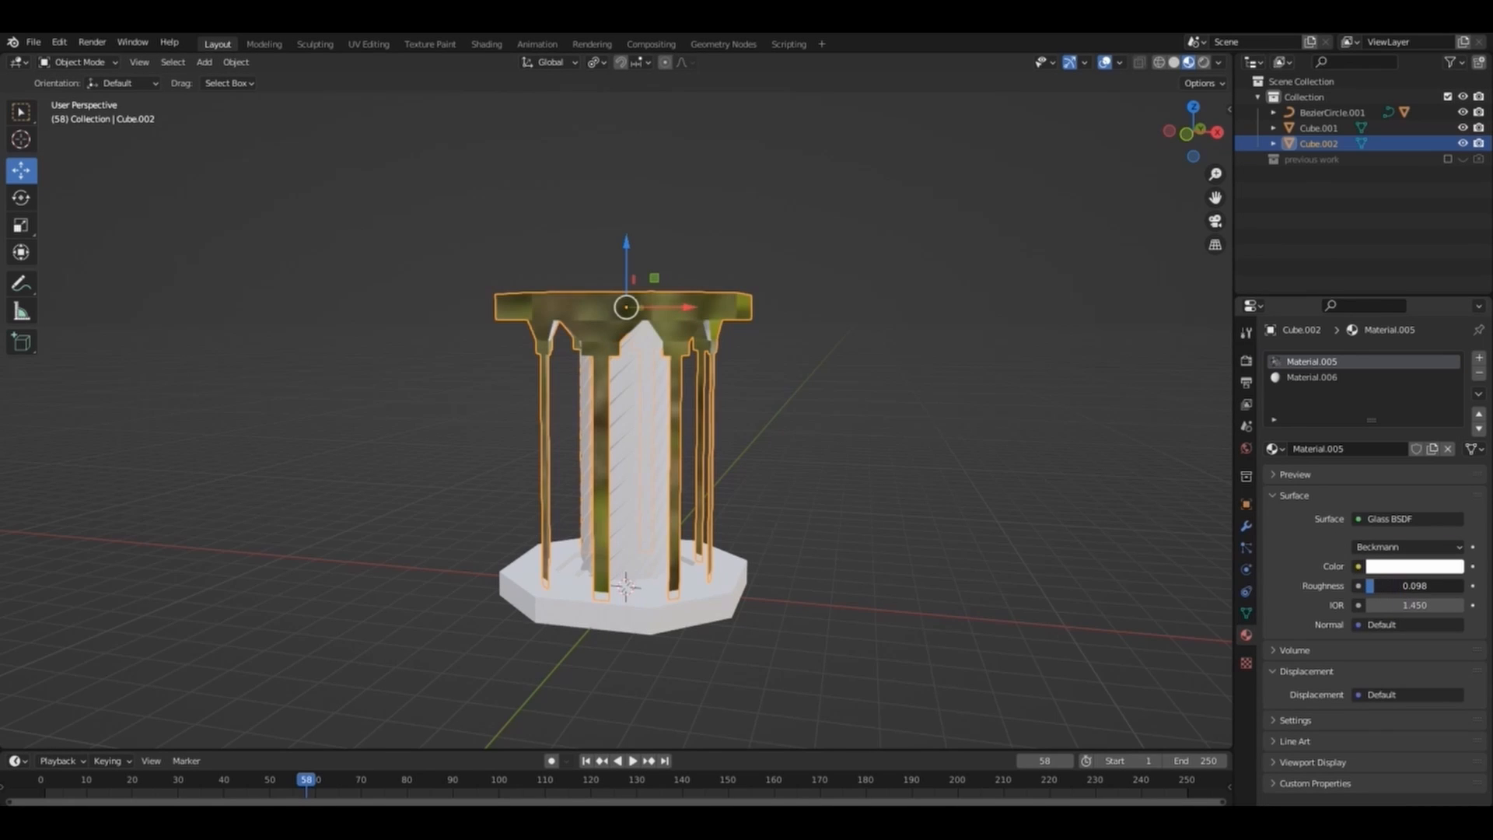
# Step: Give the inner ring's material, Material.006, a bright cyan base color and a matching cyan emission color
pyautogui.click(1311, 378)
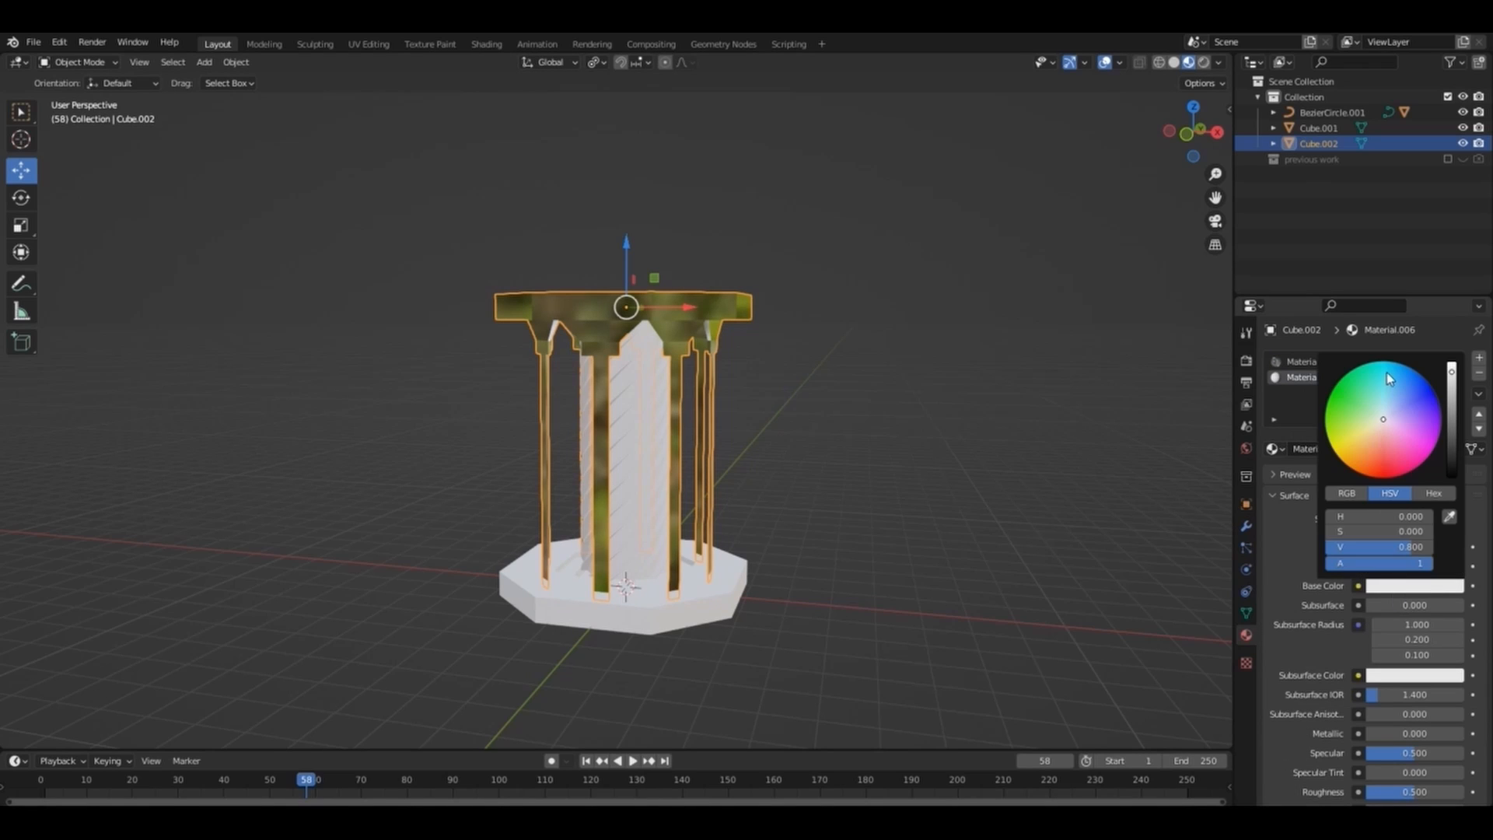
pyautogui.click(1387, 379)
pyautogui.scroll(-10, 1288, 551)
pyautogui.scroll(10, 1288, 551)
pyautogui.click(976, 200)
pyautogui.moveTo(1193, 132); pyautogui.dragTo(1112, 188)
pyautogui.scroll(-10, 1390, 645)
pyautogui.click(1404, 544)
pyautogui.moveTo(1453, 422); pyautogui.dragTo(1453, 317)
pyautogui.click(1393, 333)
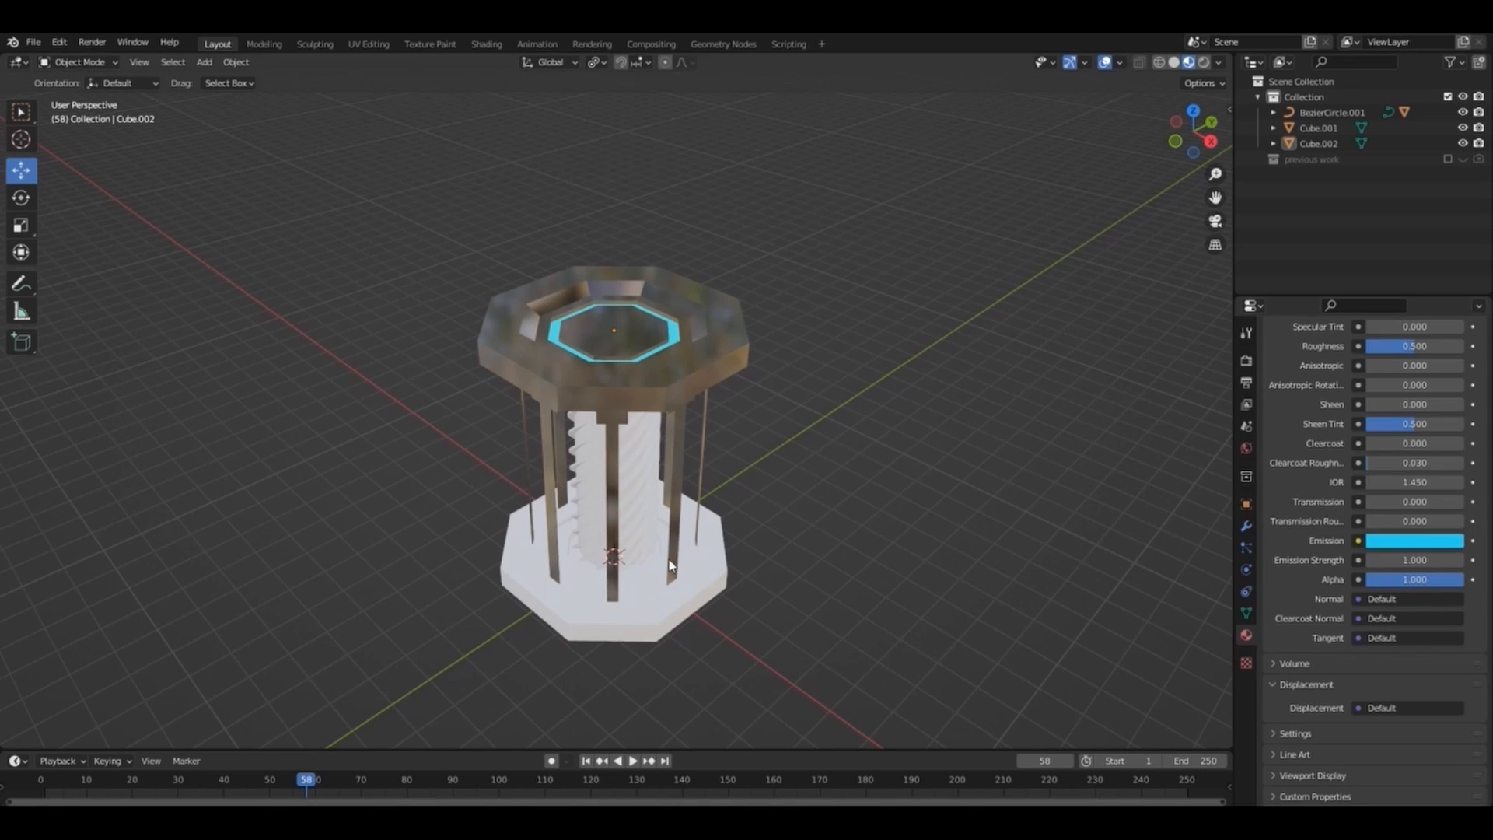
# Step: Add a material to the base slab and replace it with the cyan Material.006
pyautogui.click(682, 611)
pyautogui.click(1323, 426)
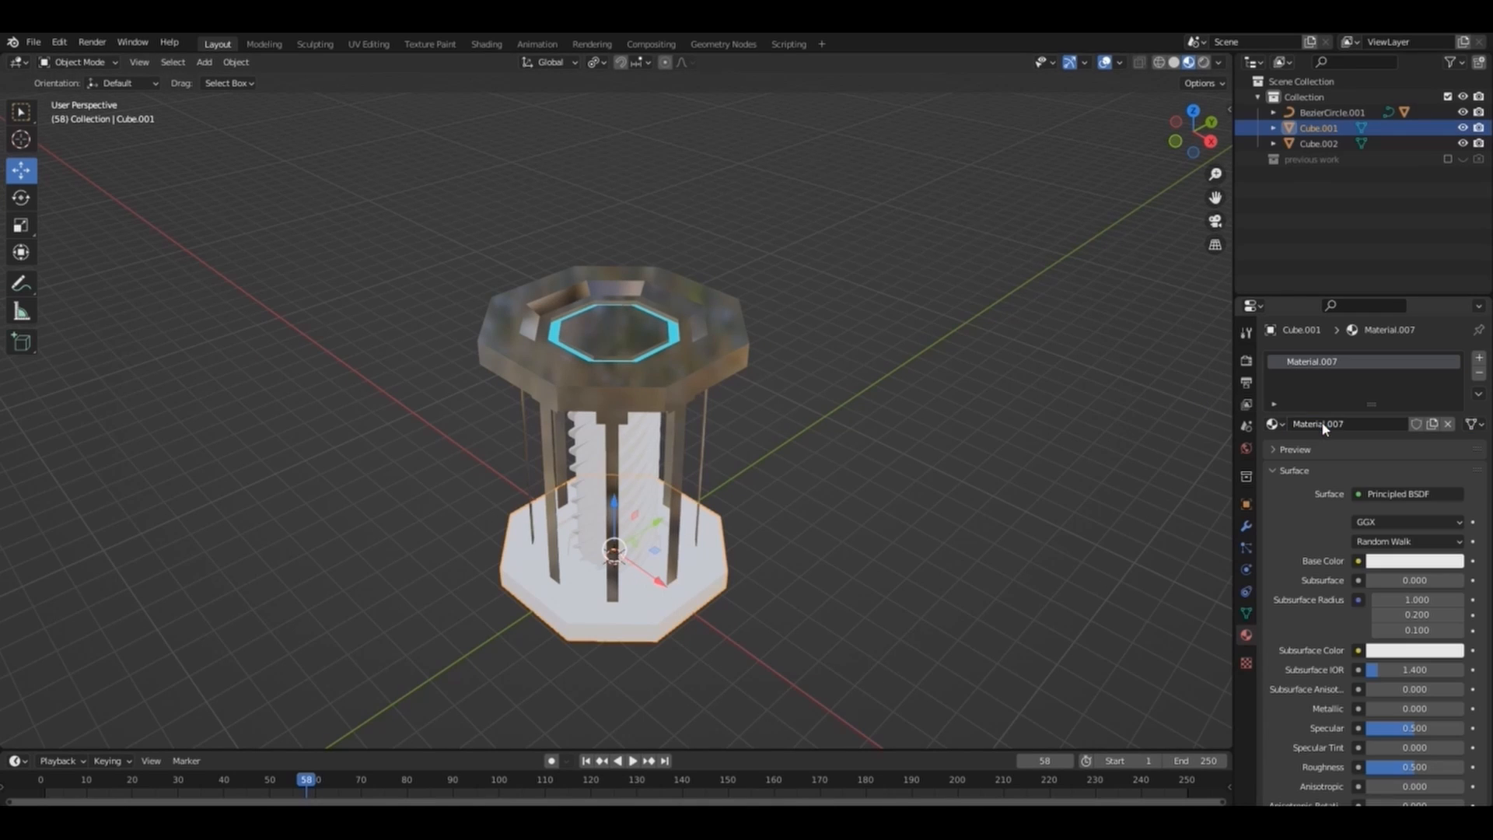
pyautogui.click(1272, 425)
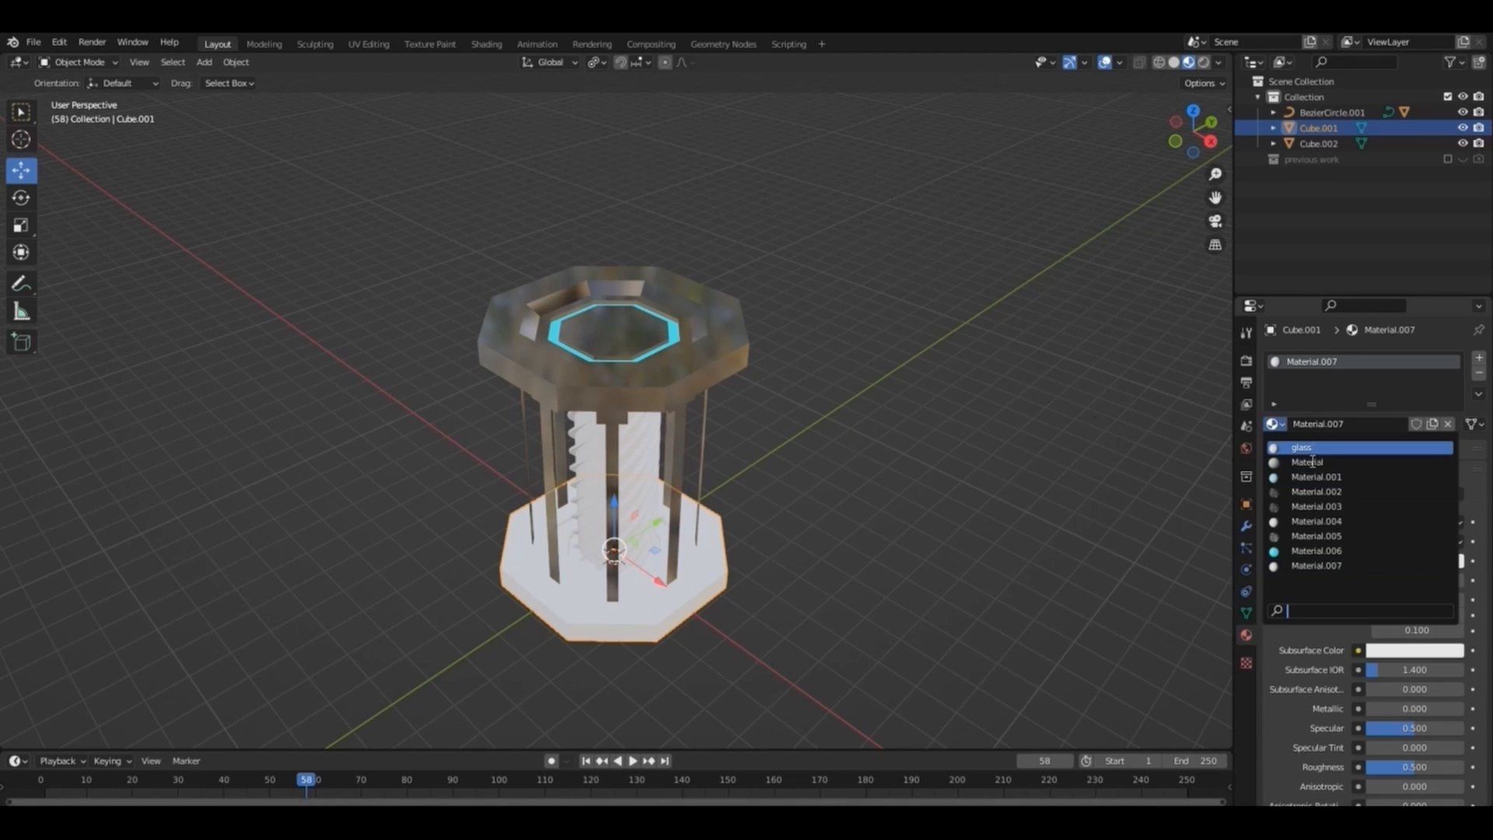
pyautogui.click(1318, 551)
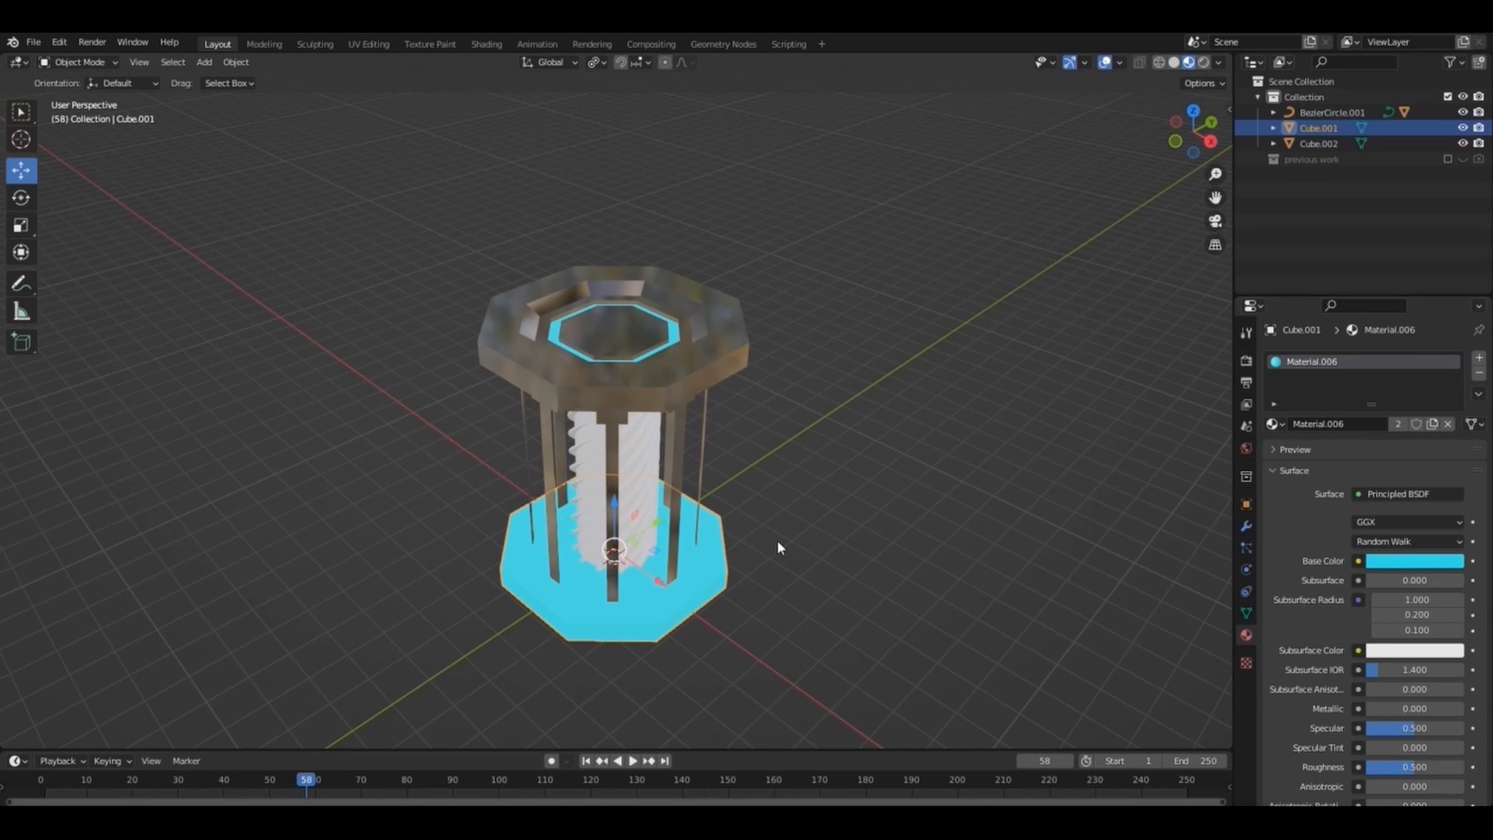
# Step: Give the base slab its own copy of the cyan material, with a neutral grey base color and black emission
pyautogui.click(1367, 565)
pyautogui.click(1395, 561)
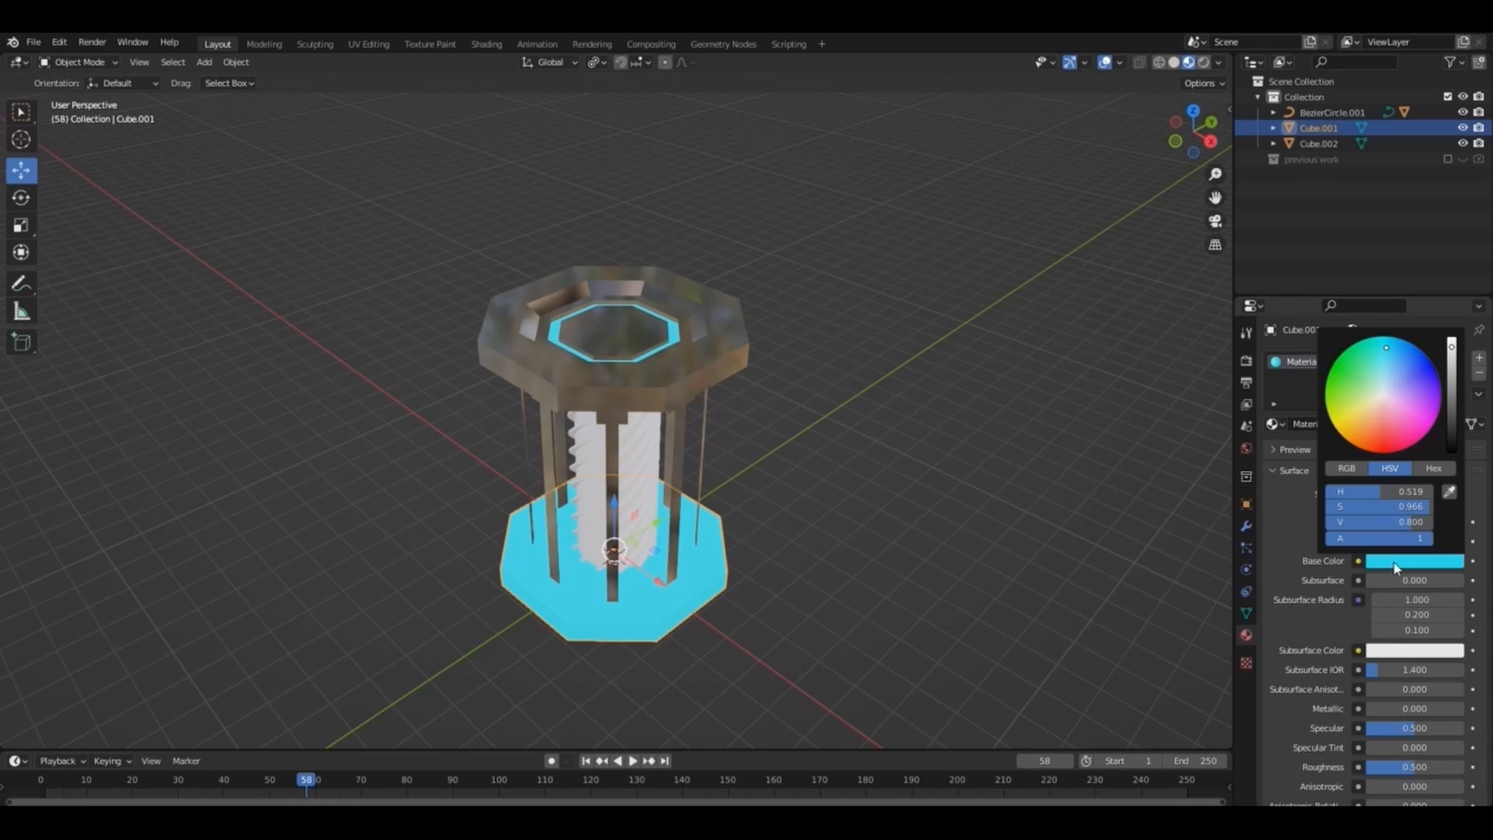
pyautogui.click(1451, 399)
pyautogui.click(1384, 395)
pyautogui.scroll(-10, 1297, 504)
pyautogui.click(1408, 541)
pyautogui.moveTo(1457, 389); pyautogui.dragTo(1452, 432)
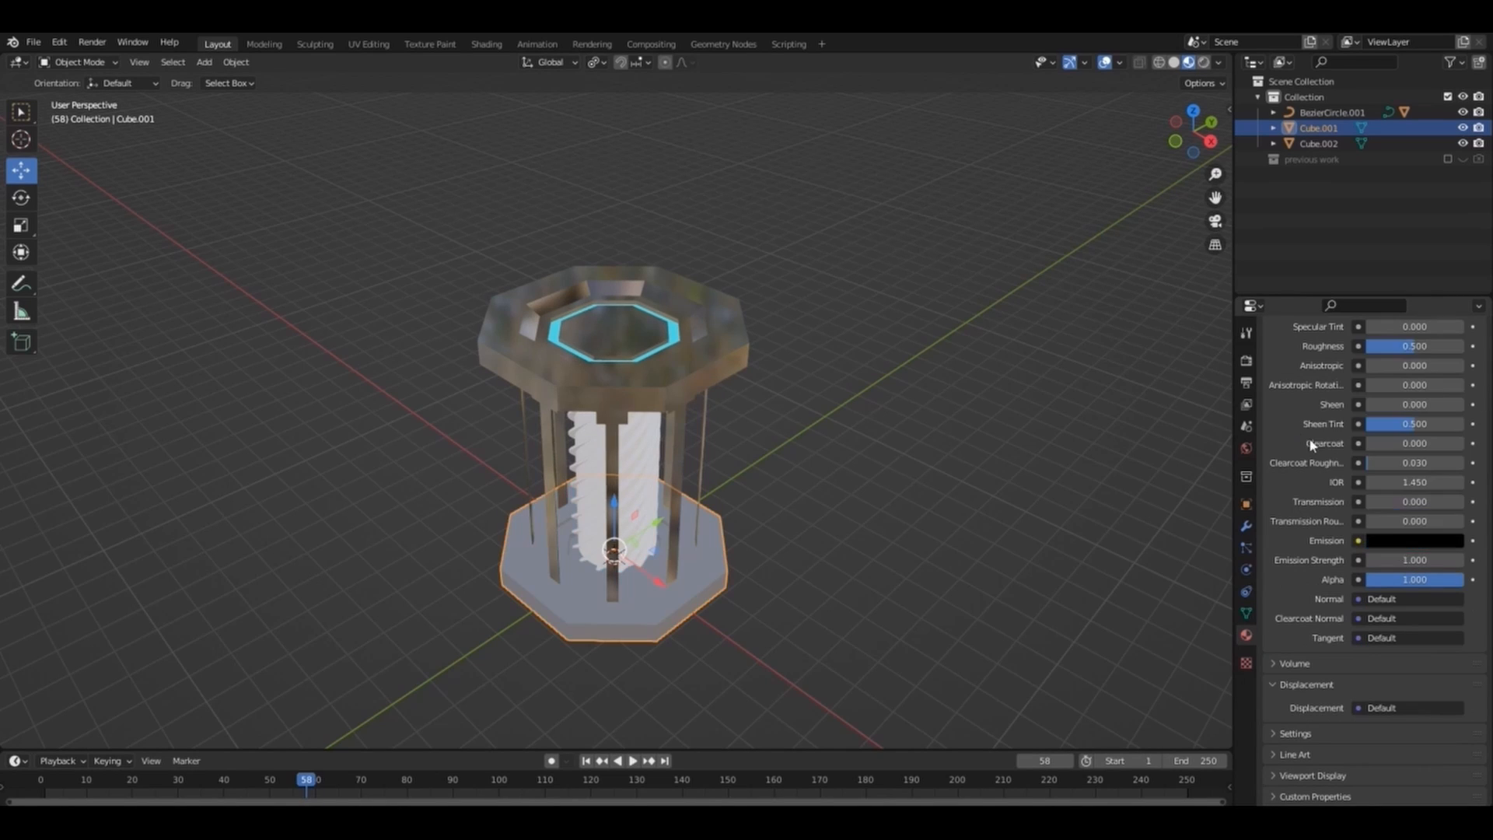
# Step: Darken the grey base color of the base slab's material and set its metallic value to about 0.79
pyautogui.scroll(10, 1422, 561)
pyautogui.click(1391, 563)
pyautogui.moveTo(1384, 710); pyautogui.dragTo(1460, 709)
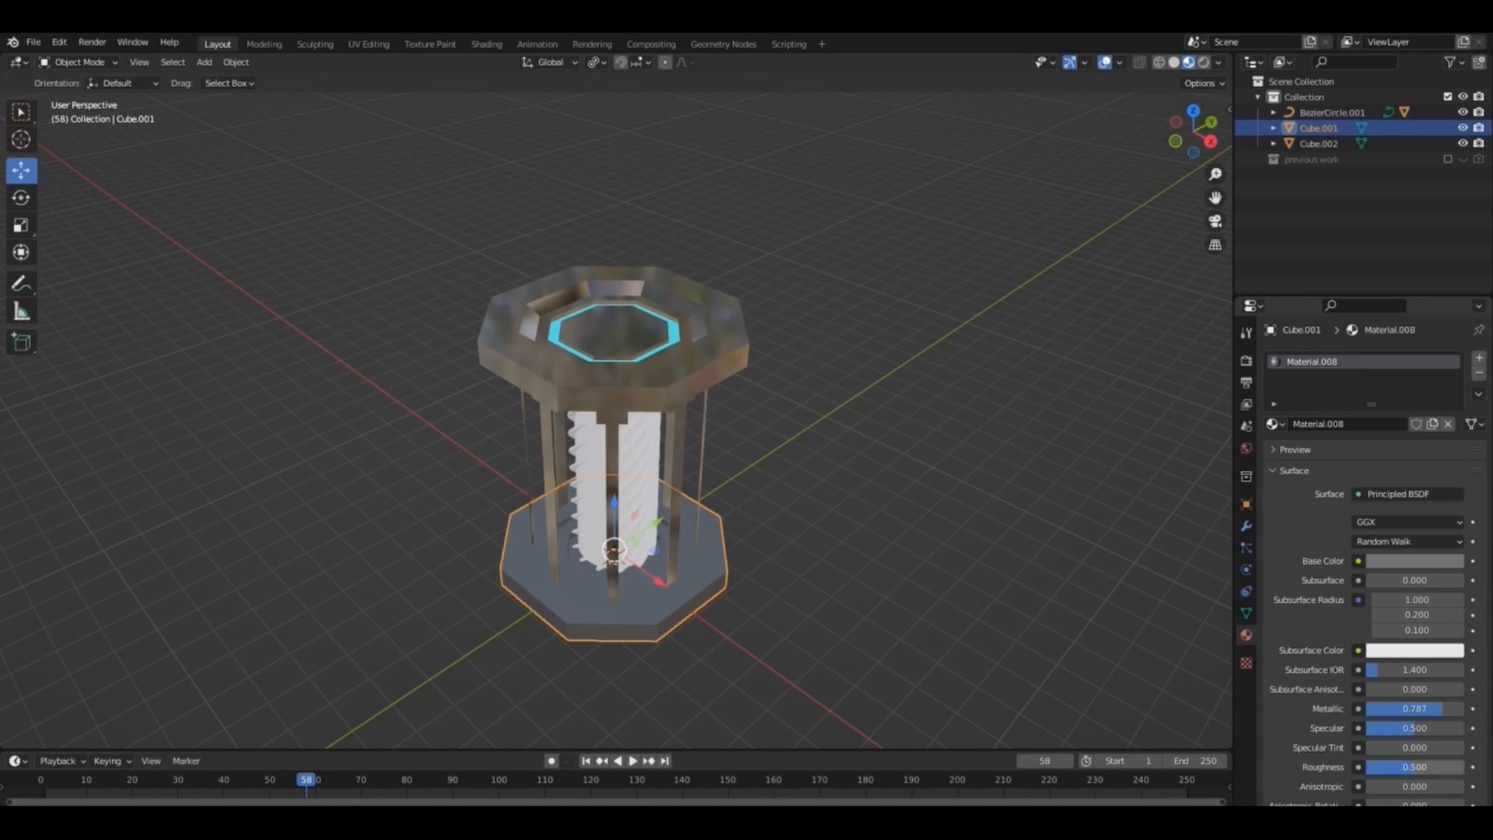
# Step: Add a Bevel modifier to the base slab with an amount of 0.03 m
pyautogui.click(1247, 526)
pyautogui.click(1373, 357)
pyautogui.click(1190, 419)
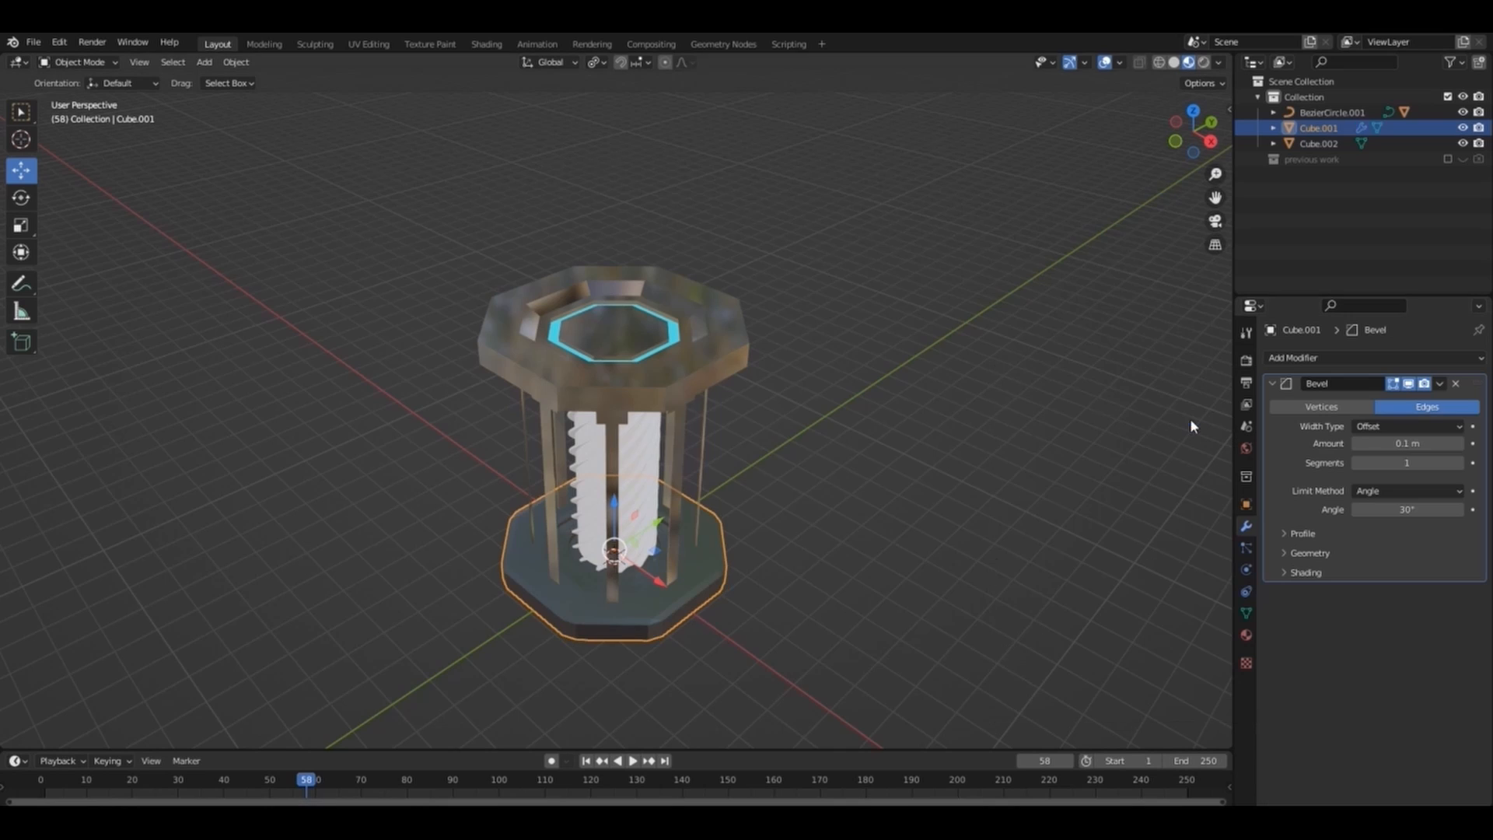
pyautogui.click(1355, 445)
pyautogui.click(1355, 445)
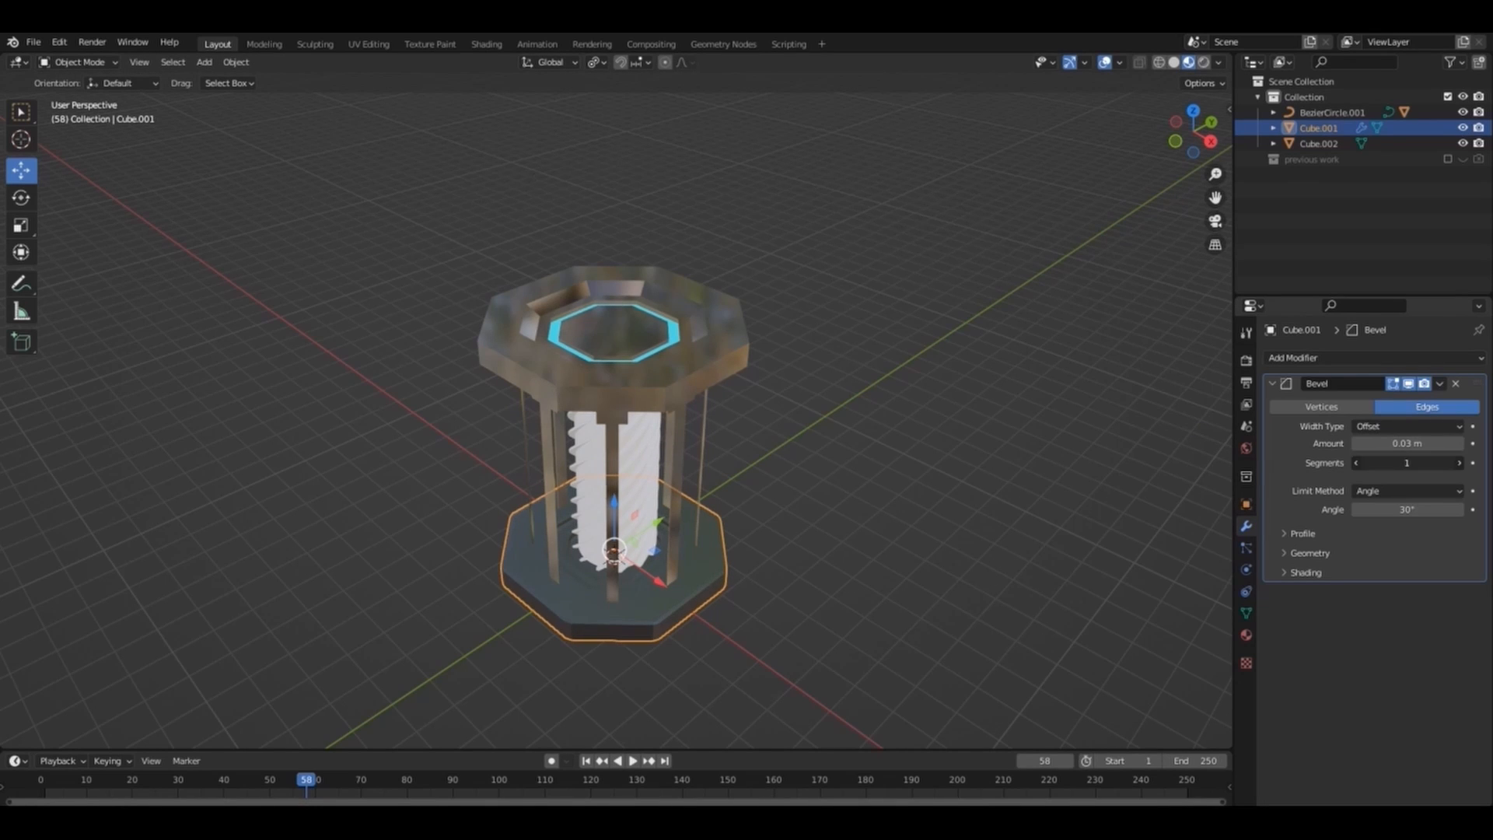
# Step: Add a Bevel modifier to the top slab and columns with an amount of 0.5 m and 6 segments
pyautogui.click(675, 380)
pyautogui.click(1322, 357)
pyautogui.click(1190, 419)
pyautogui.scroll(8, 664, 437)
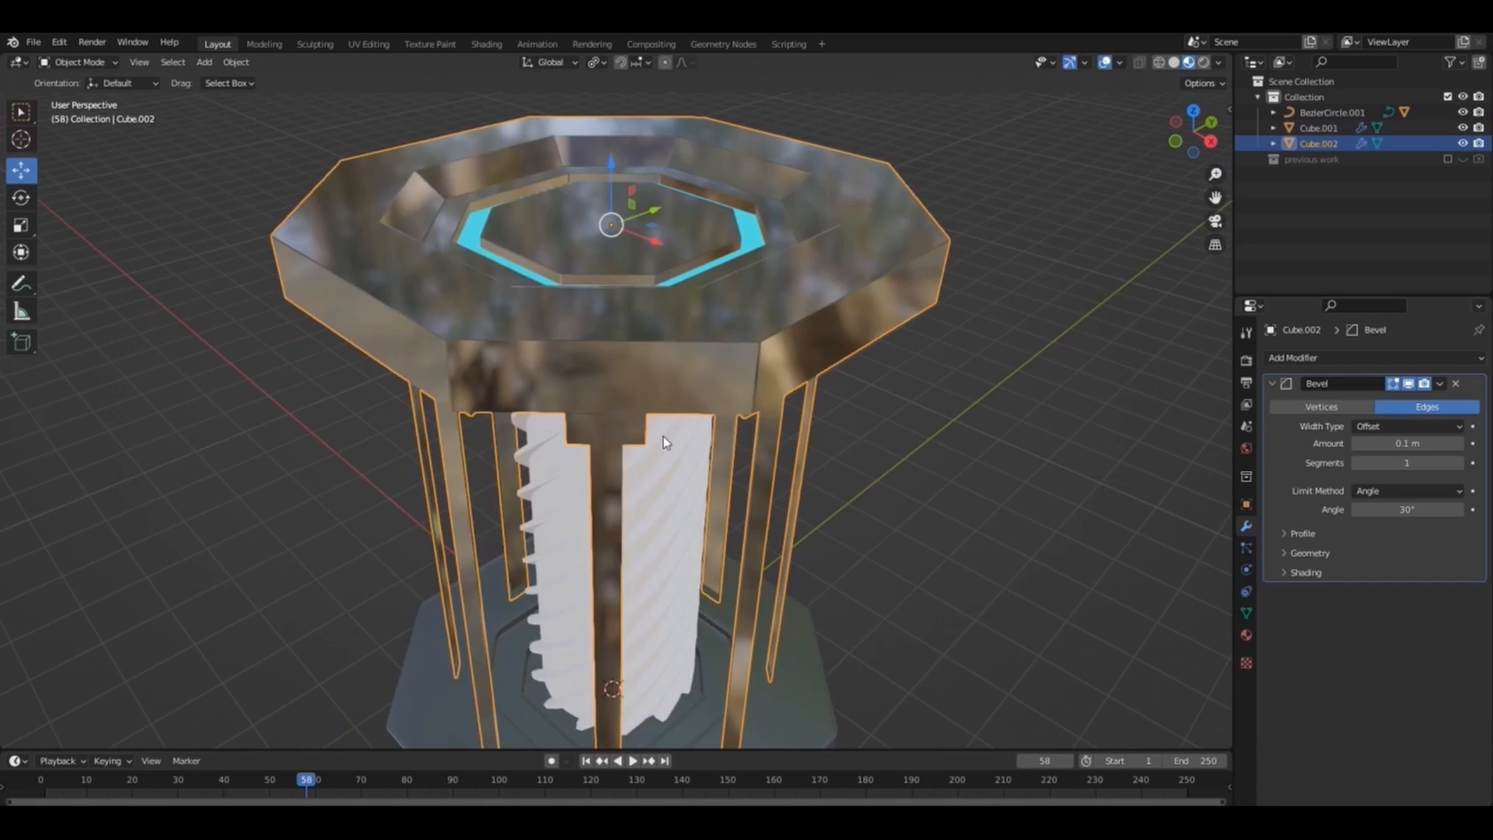
pyautogui.scroll(-6, 1080, 378)
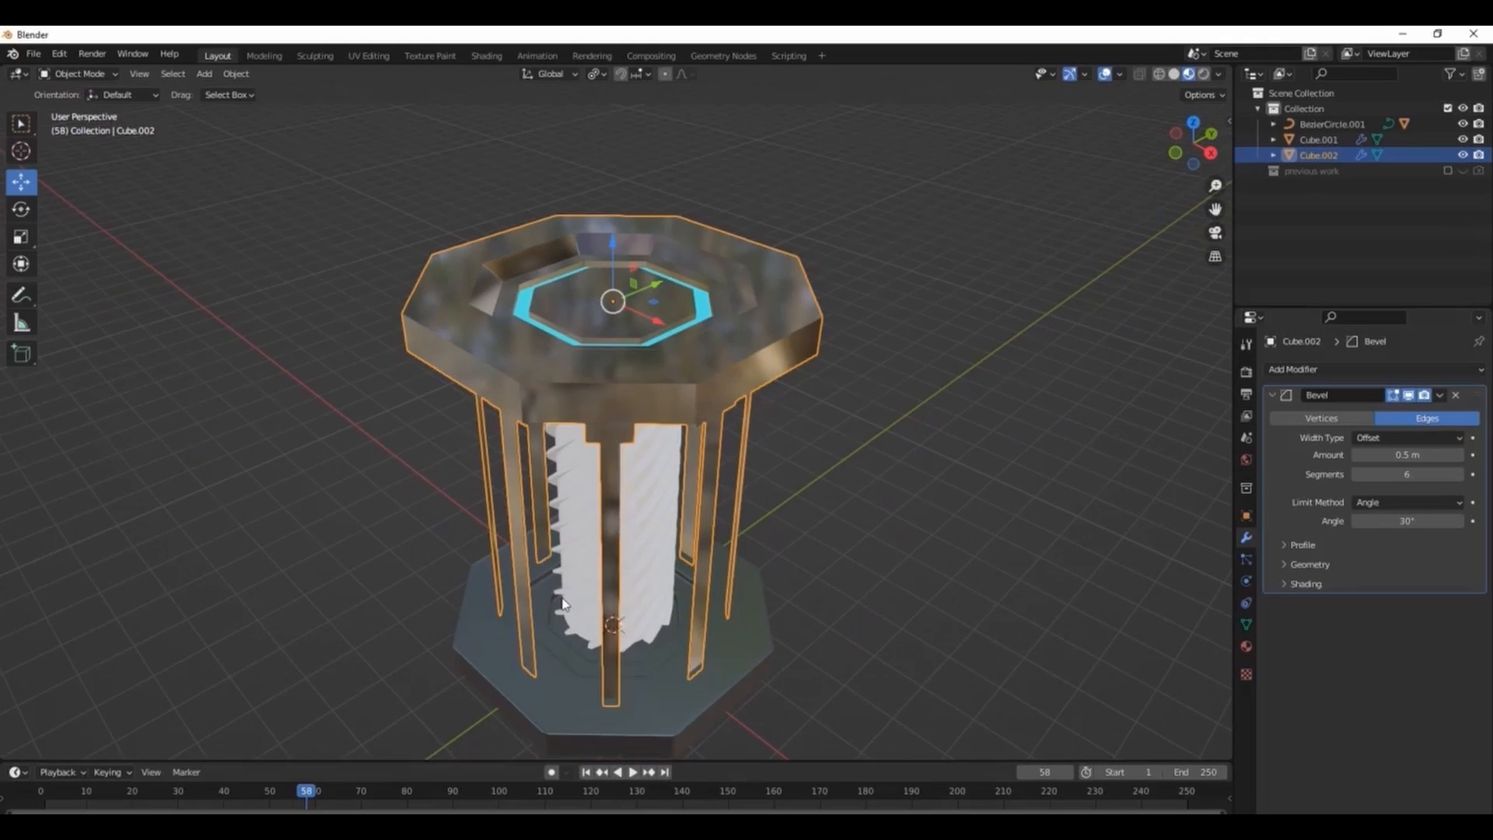
pyautogui.scroll(-1, 735, 526)
pyautogui.moveTo(1196, 144)
pyautogui.mouseDown()
pyautogui.moveTo(1178, 214)
pyautogui.moveTo(1166, 144)
pyautogui.moveTo(1124, 138)
pyautogui.moveTo(1190, 140)
pyautogui.mouseUp()
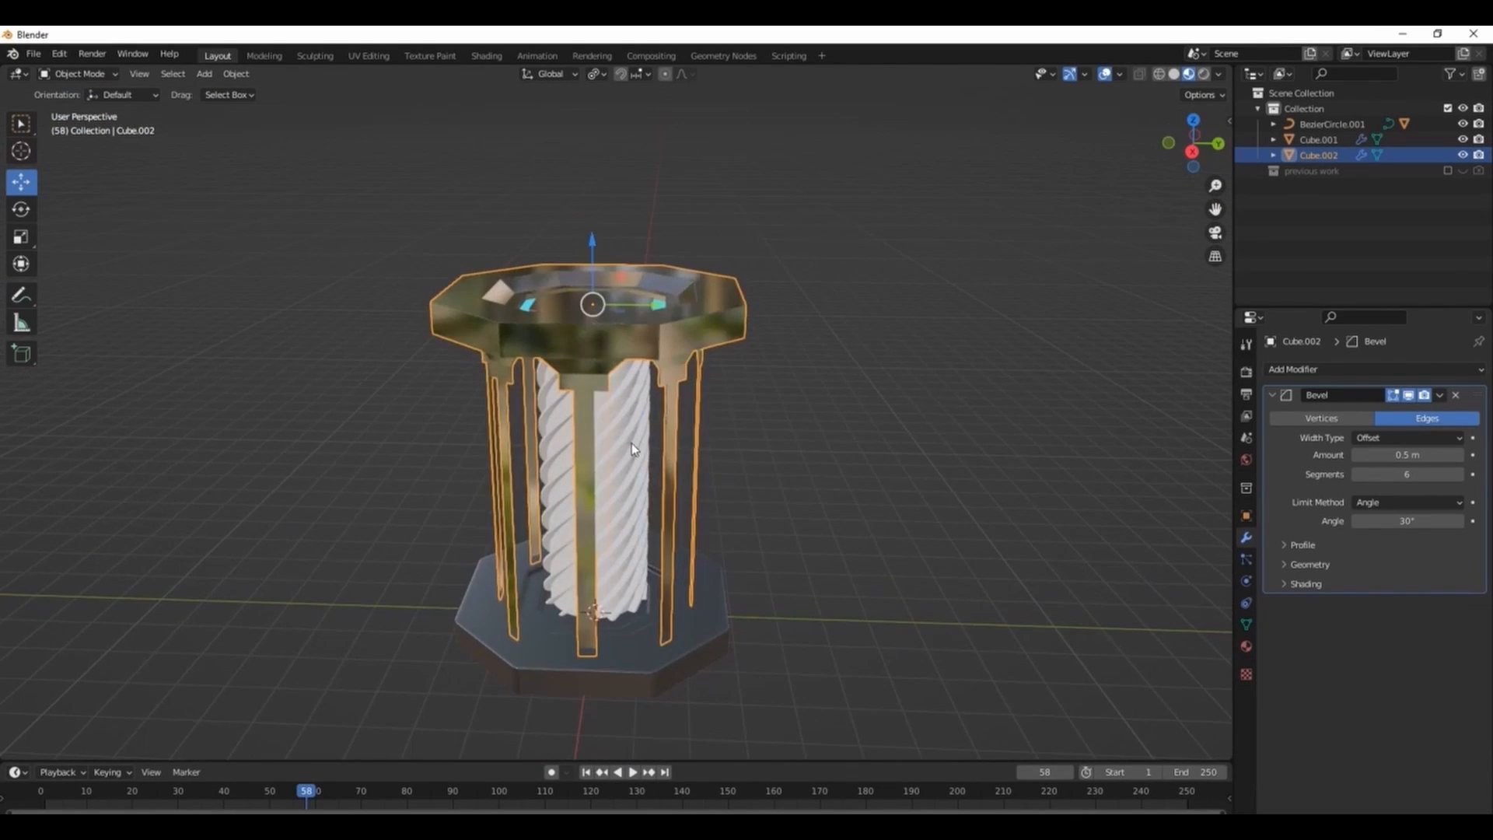
# Step: Give the worm gear's glass material a Glass BSDF surface with roughness of about 0.04
pyautogui.click(631, 444)
pyautogui.click(1246, 646)
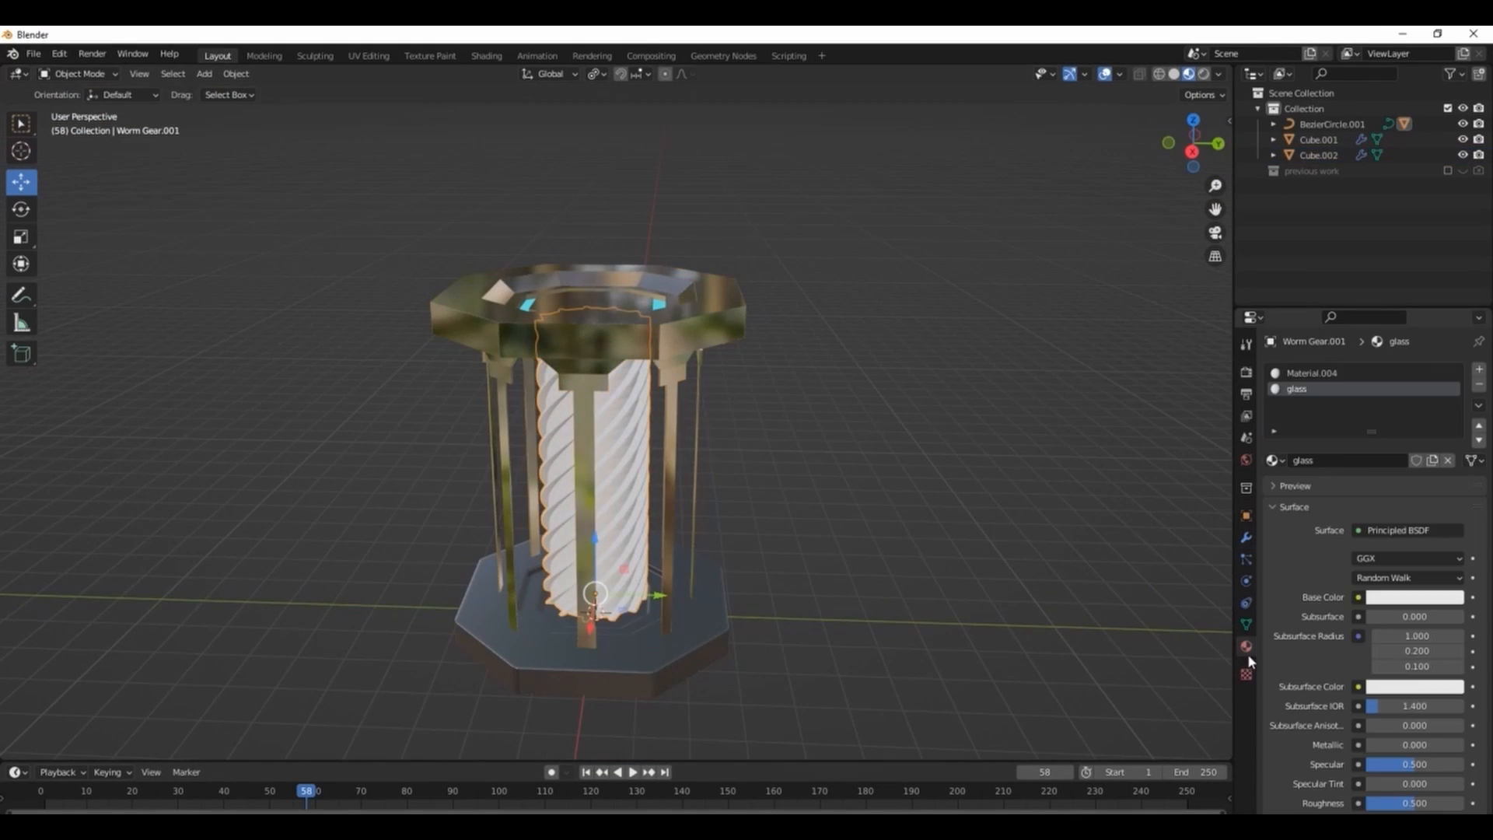
pyautogui.click(1363, 532)
pyautogui.click(1281, 236)
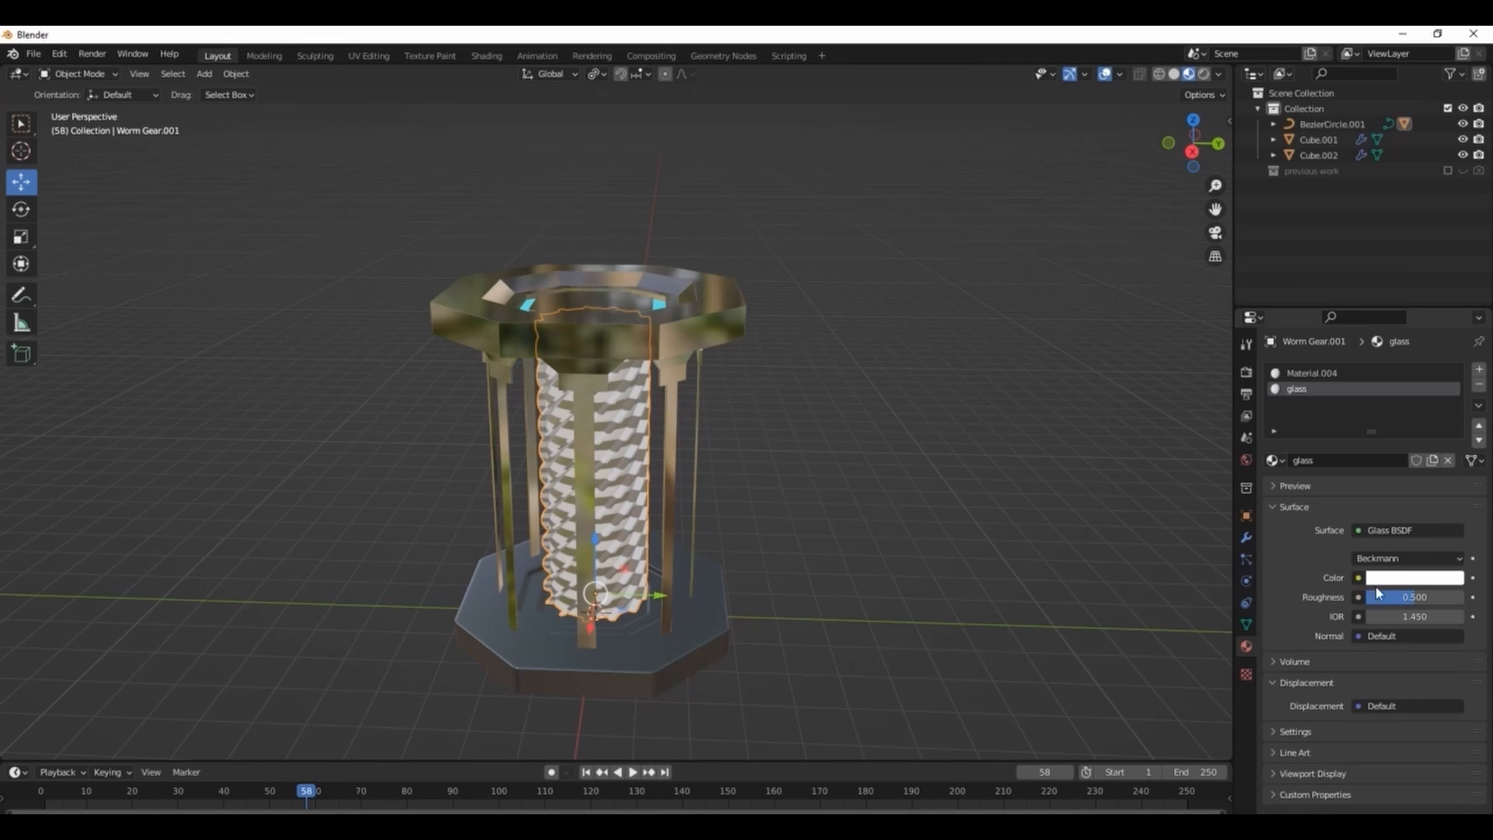
pyautogui.click(1404, 579)
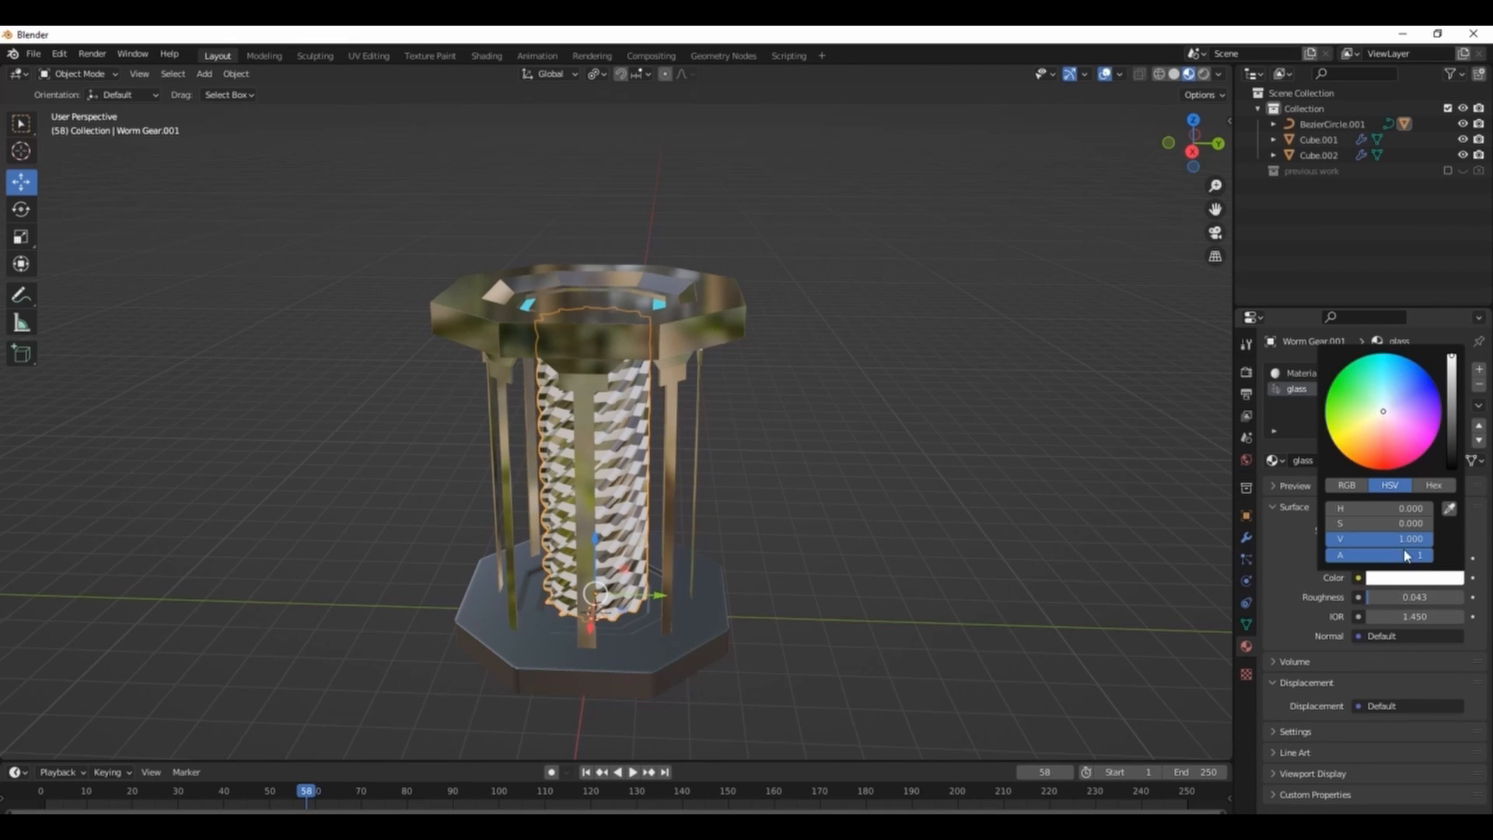
# Step: Set the base color of the worm gear's Material.004 to a saturated cyan
pyautogui.click(1295, 373)
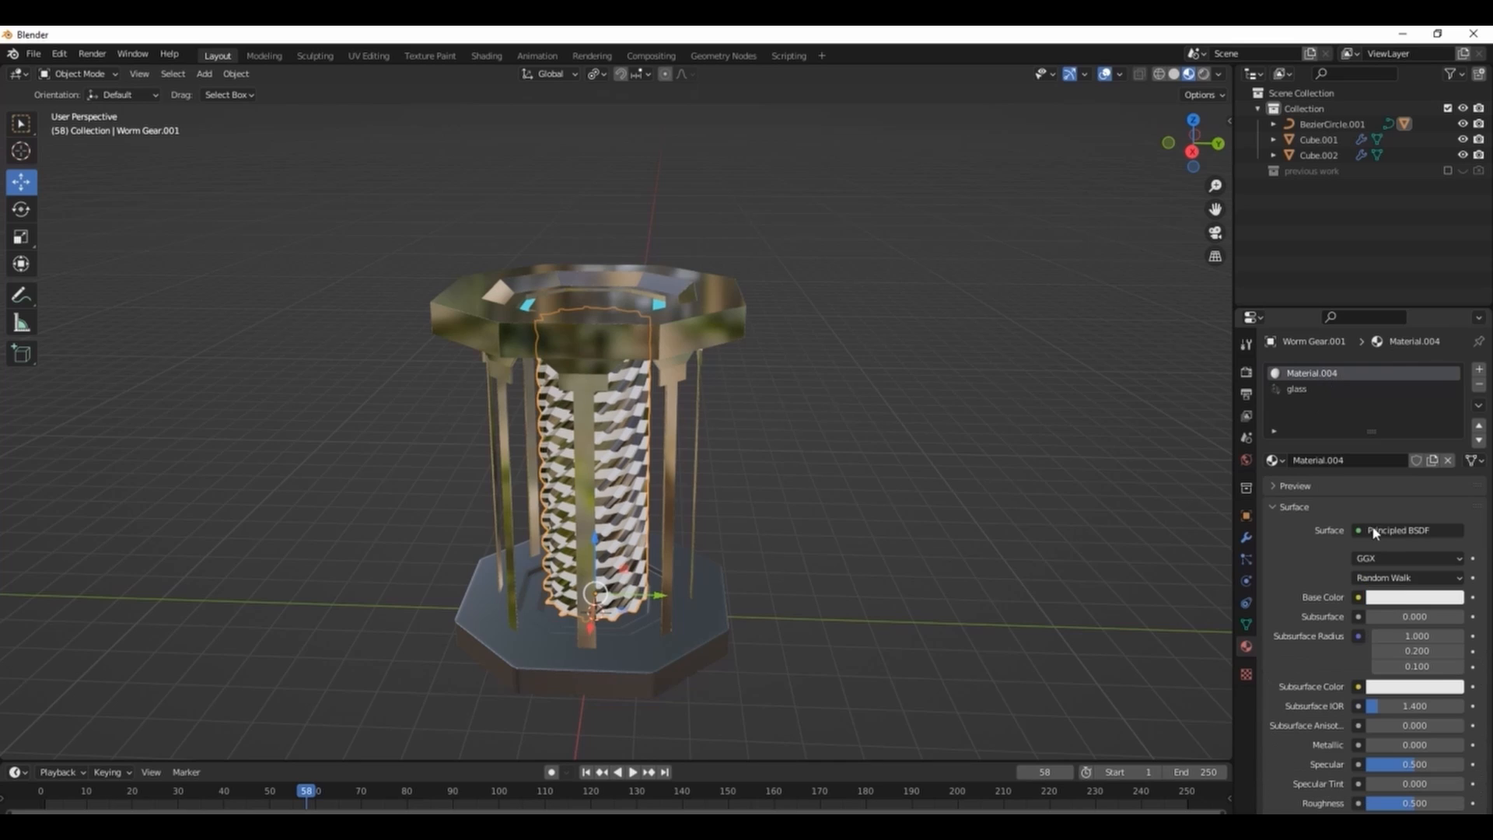
pyautogui.click(1400, 597)
pyautogui.click(1389, 381)
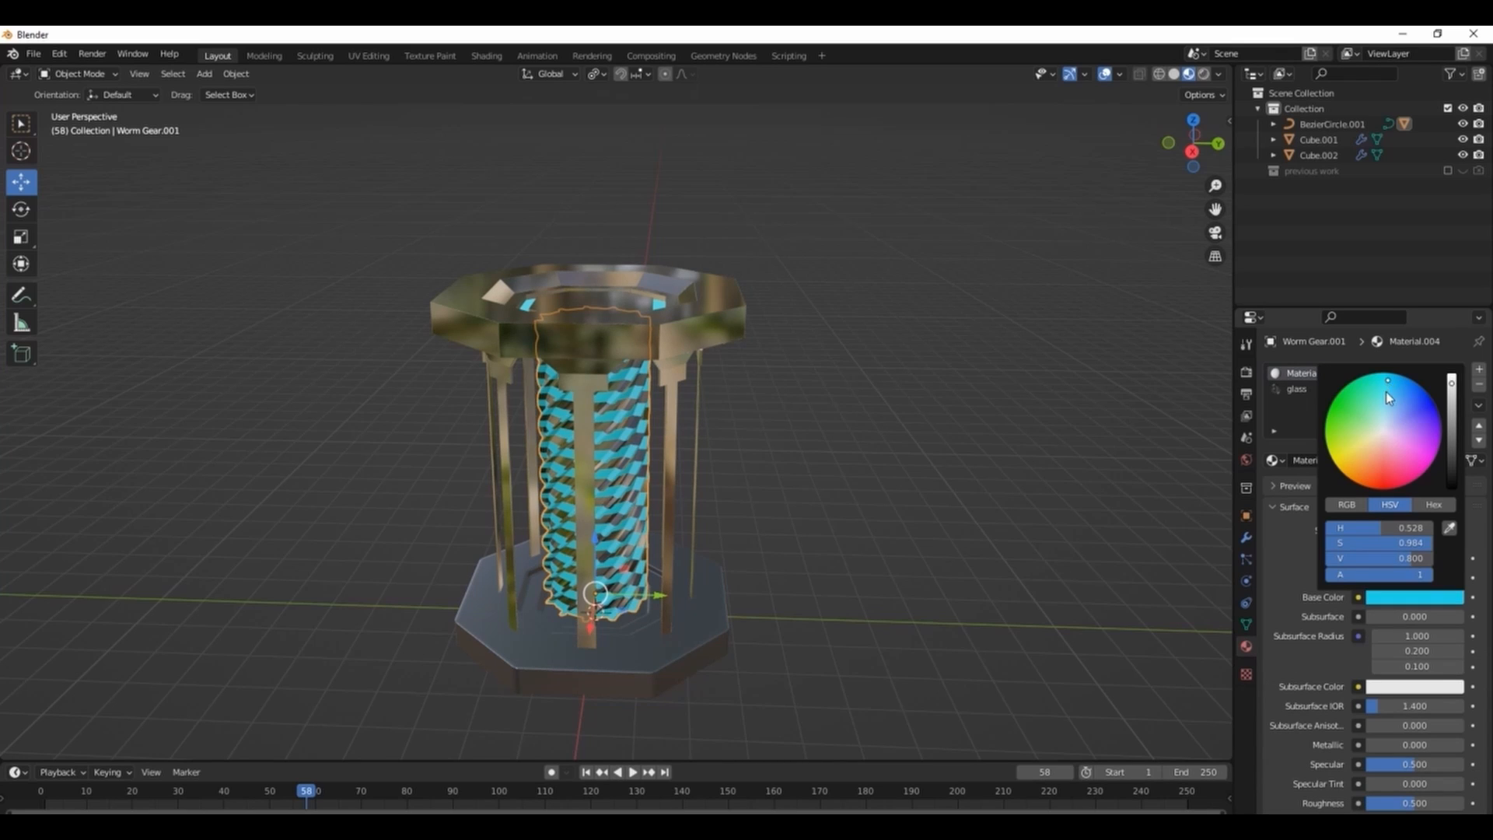
pyautogui.scroll(-10, 1312, 542)
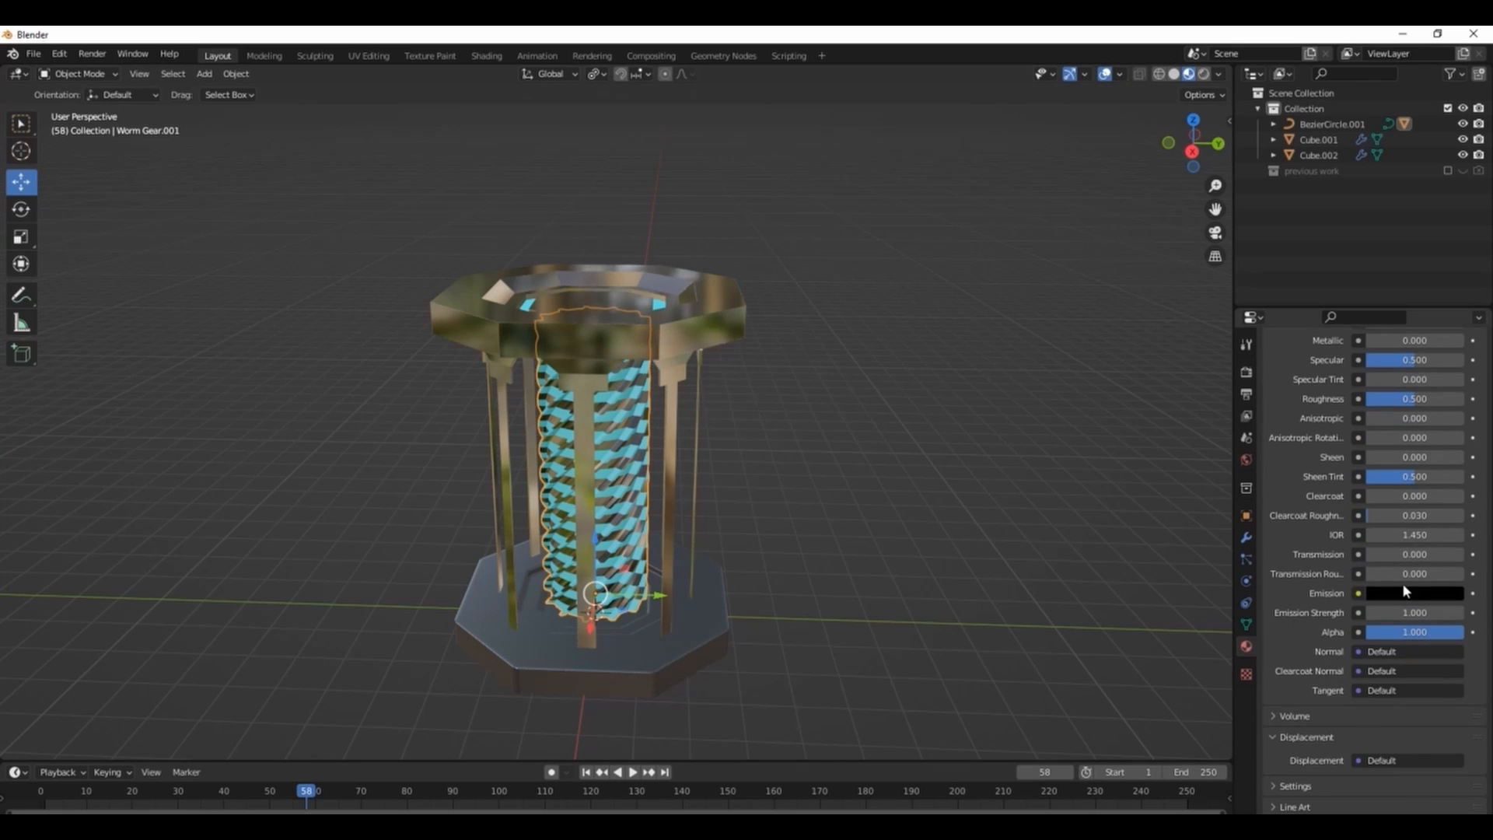
# Step: Add a ground plane under the tower and scale it up by about 14.4 and again by about 16.9
pyautogui.hotkey('shift', 'a')
pyautogui.moveTo(646, 510)
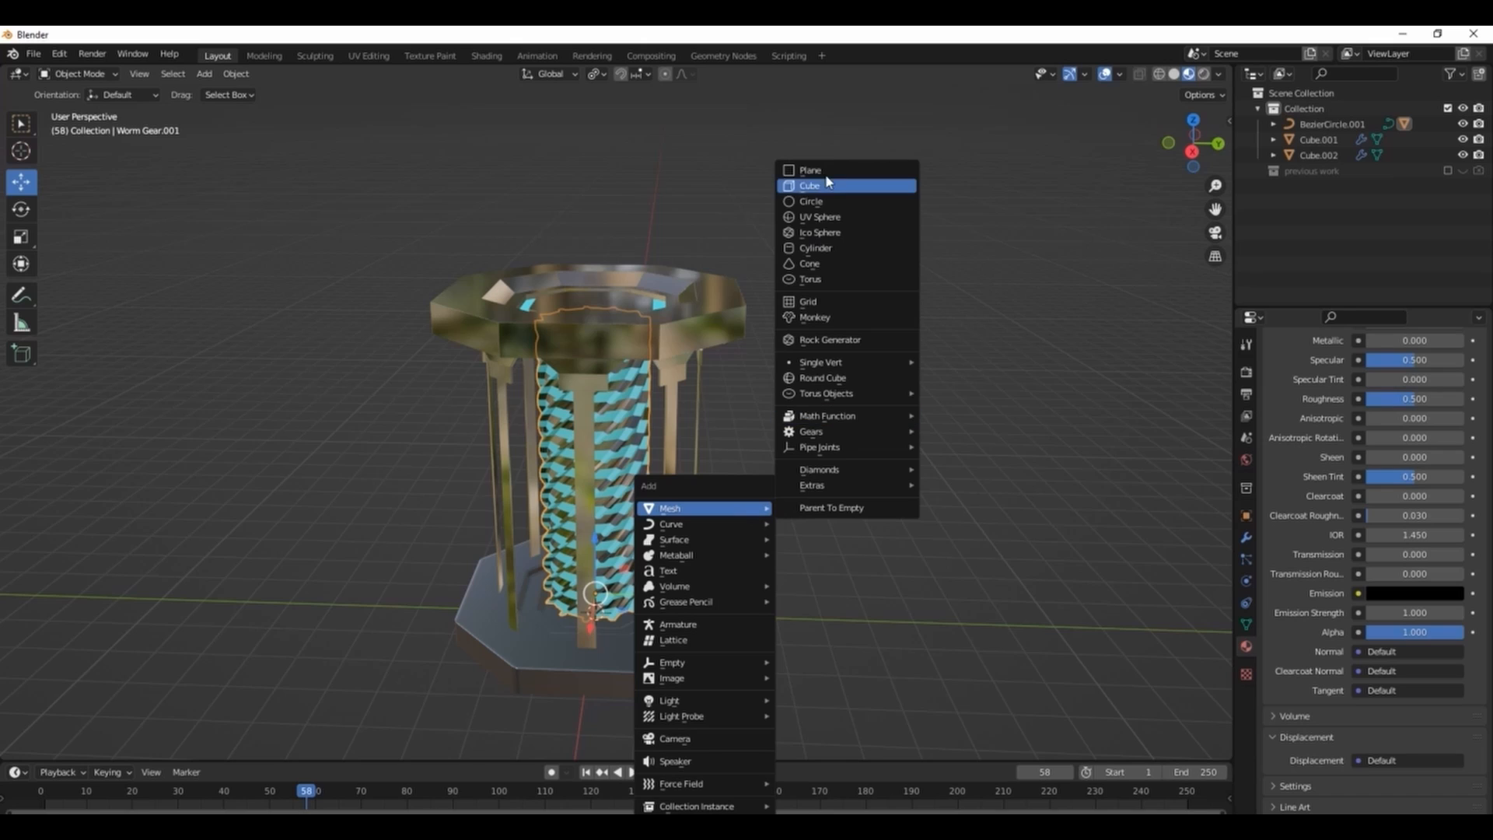
pyautogui.click(826, 166)
pyautogui.press('s')
pyautogui.click(676, 634)
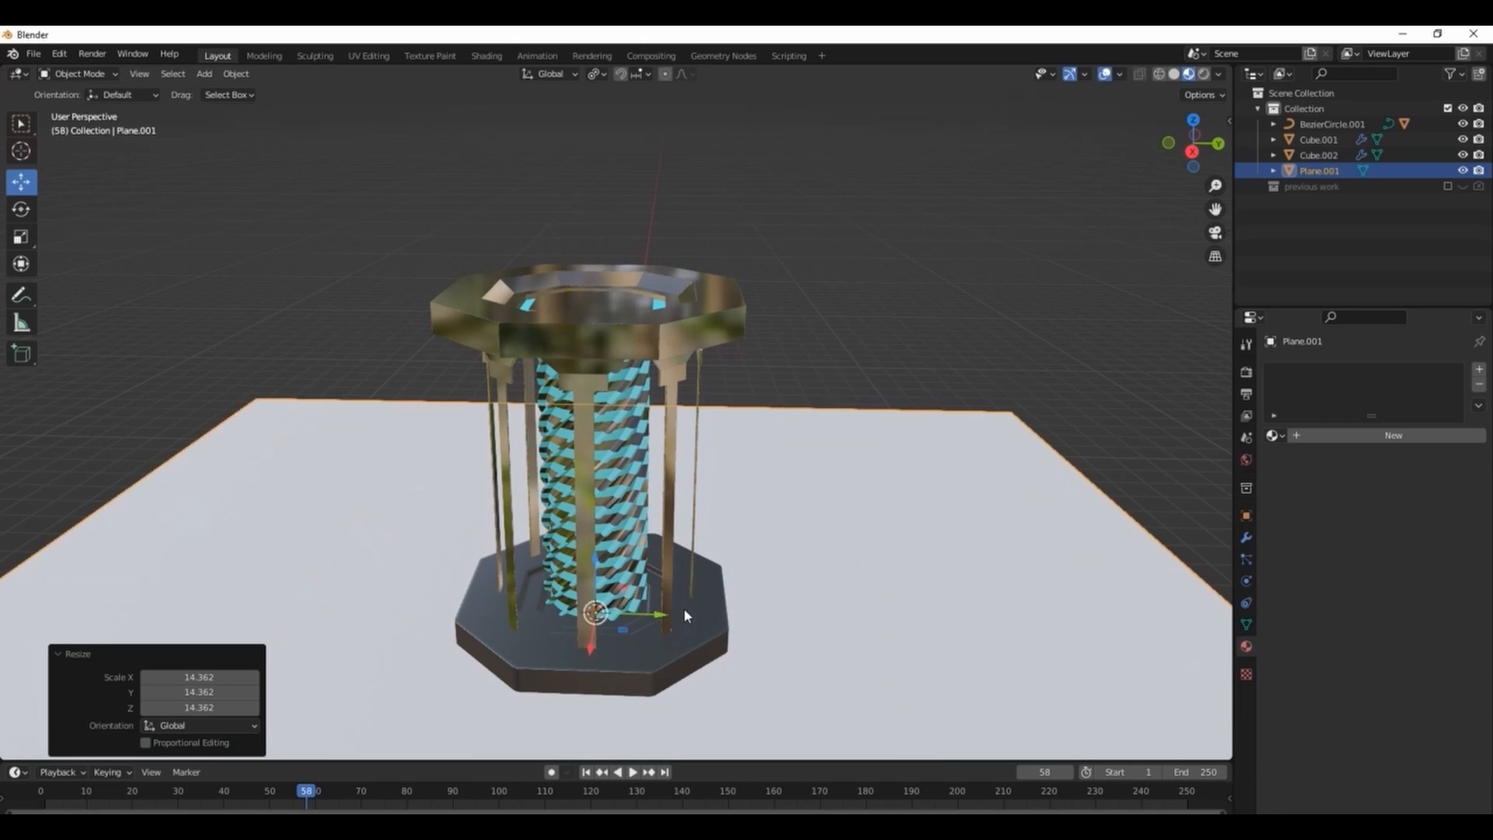
pyautogui.press('s')
pyautogui.click(1201, 91)
pyautogui.click(1204, 74)
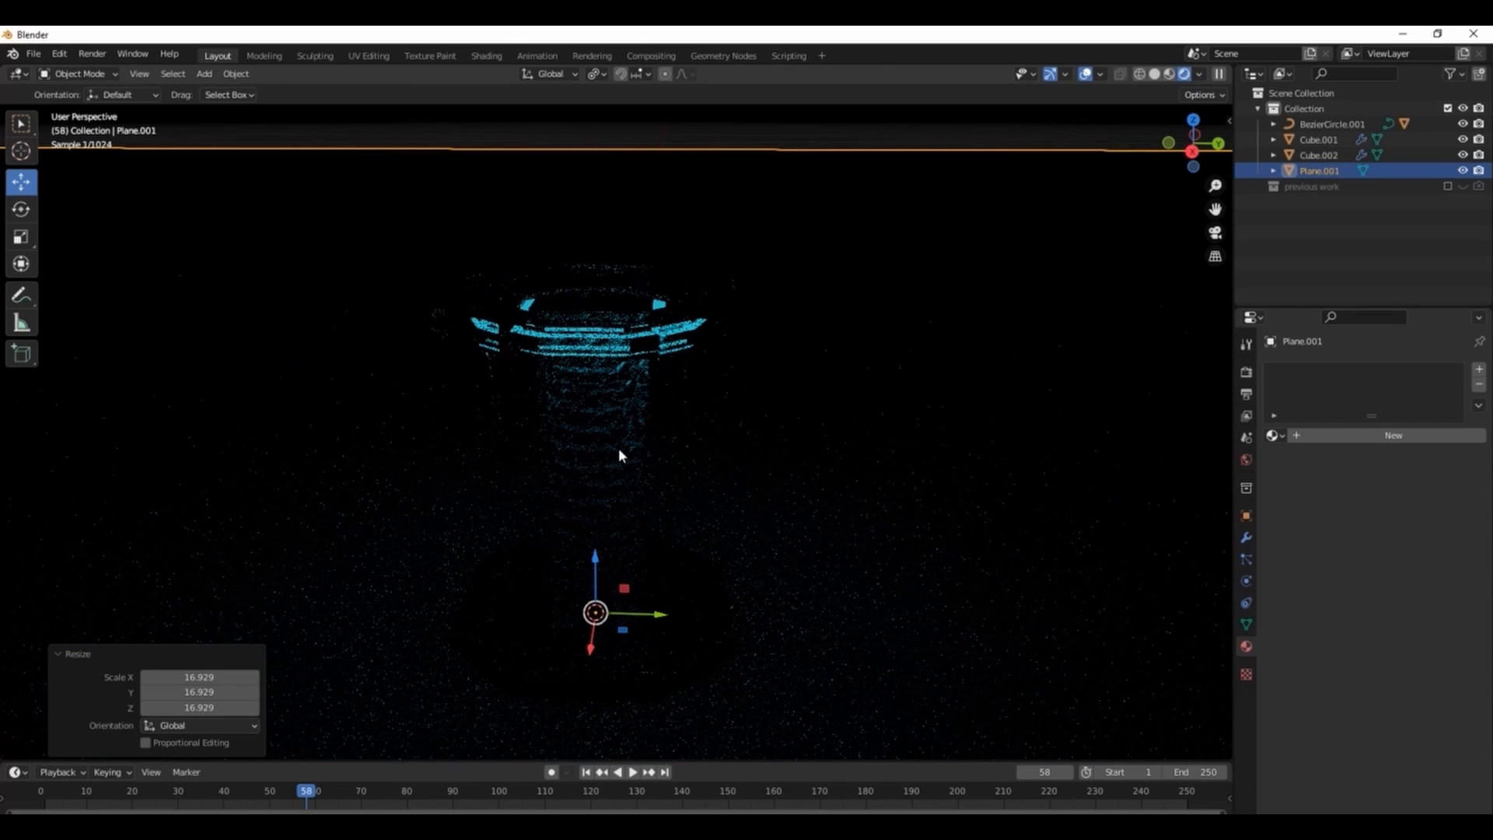
# Step: Assign the cyan Material.006 to the shafts of all the columns
pyautogui.click(1155, 74)
pyautogui.click(605, 670)
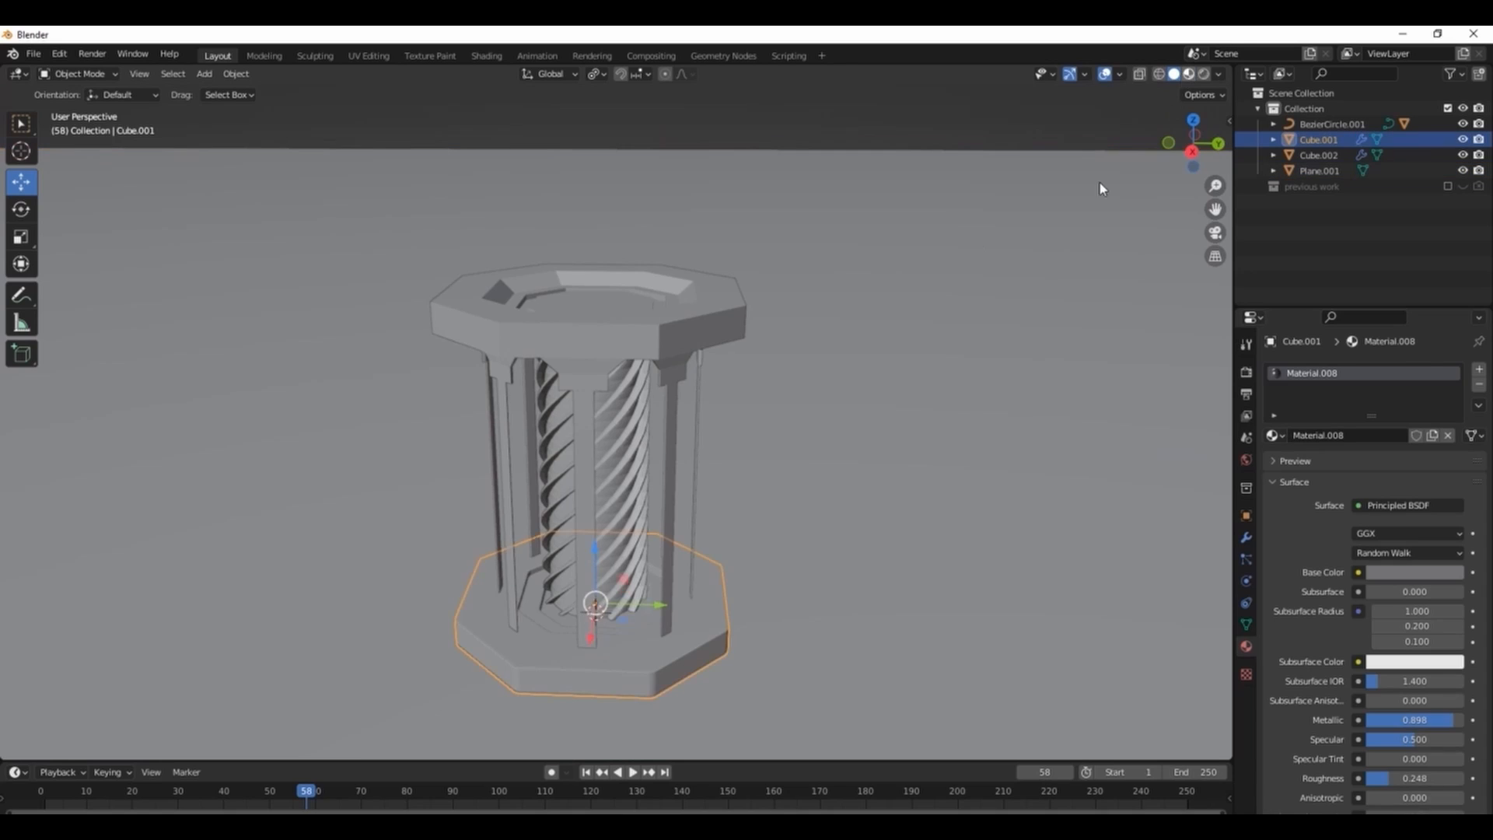
pyautogui.click(1188, 74)
pyautogui.click(592, 434)
pyautogui.press('Tab')
pyautogui.press('KP_1')
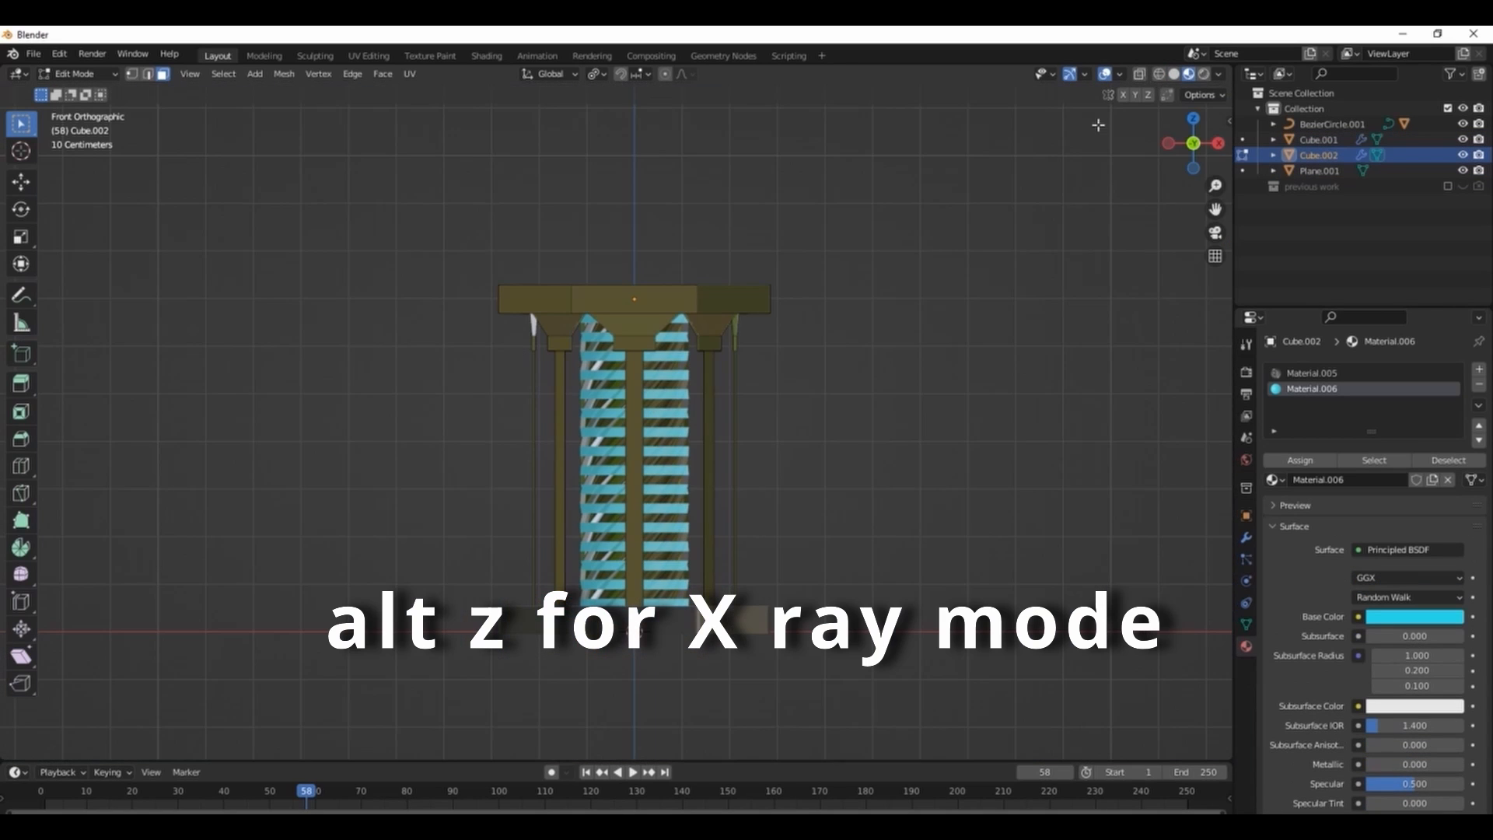
pyautogui.hotkey('alt', 'z')
pyautogui.moveTo(514, 371); pyautogui.dragTo(770, 585)
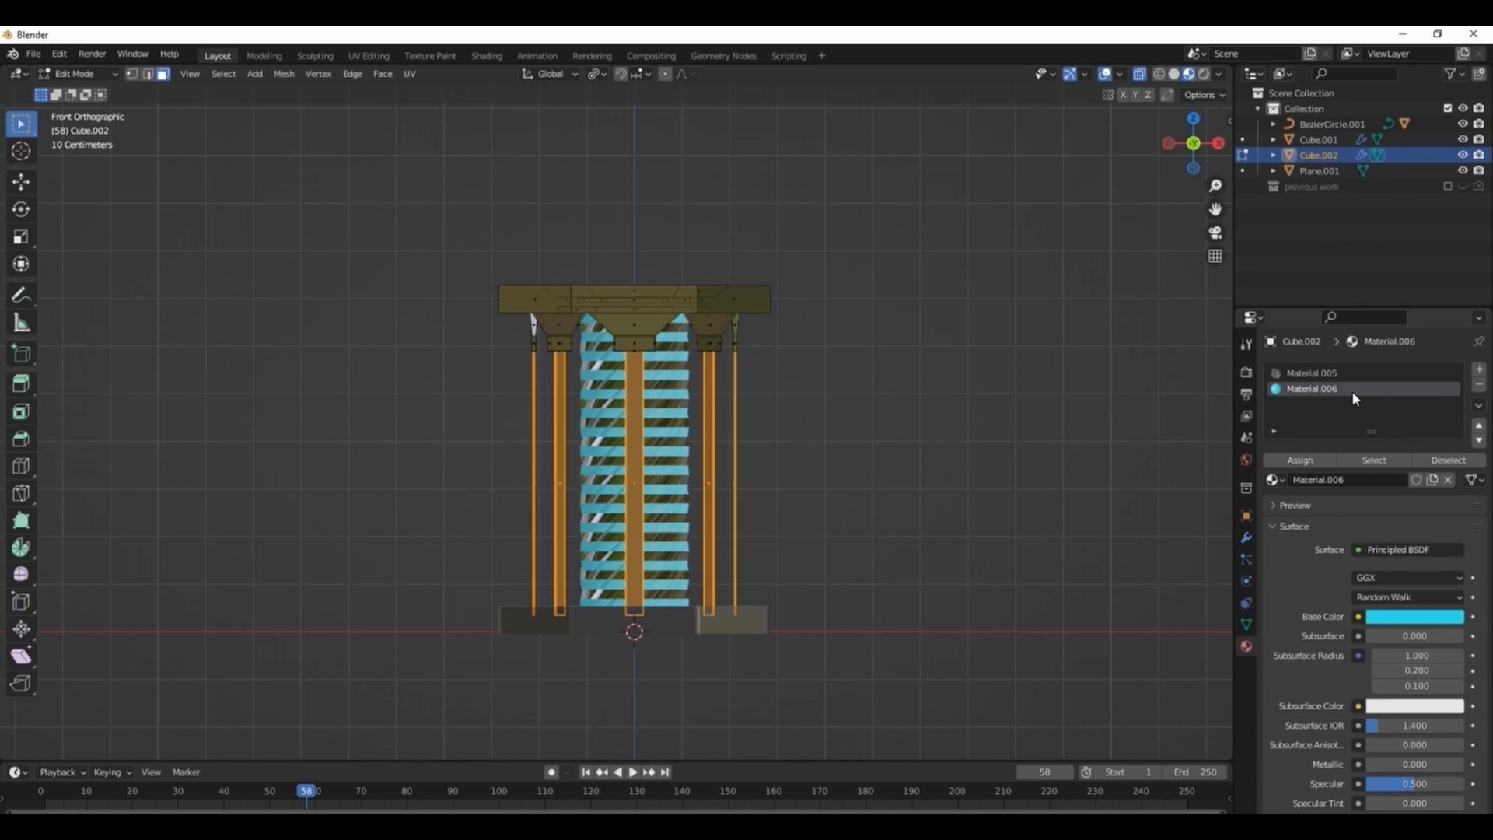
pyautogui.click(1312, 461)
pyautogui.press('Tab')
# Step: Give the worm gear's Material.004 a cyan emission color with a strength of about 0.3
pyautogui.moveTo(1194, 143); pyautogui.dragTo(1159, 179)
pyautogui.click(1203, 74)
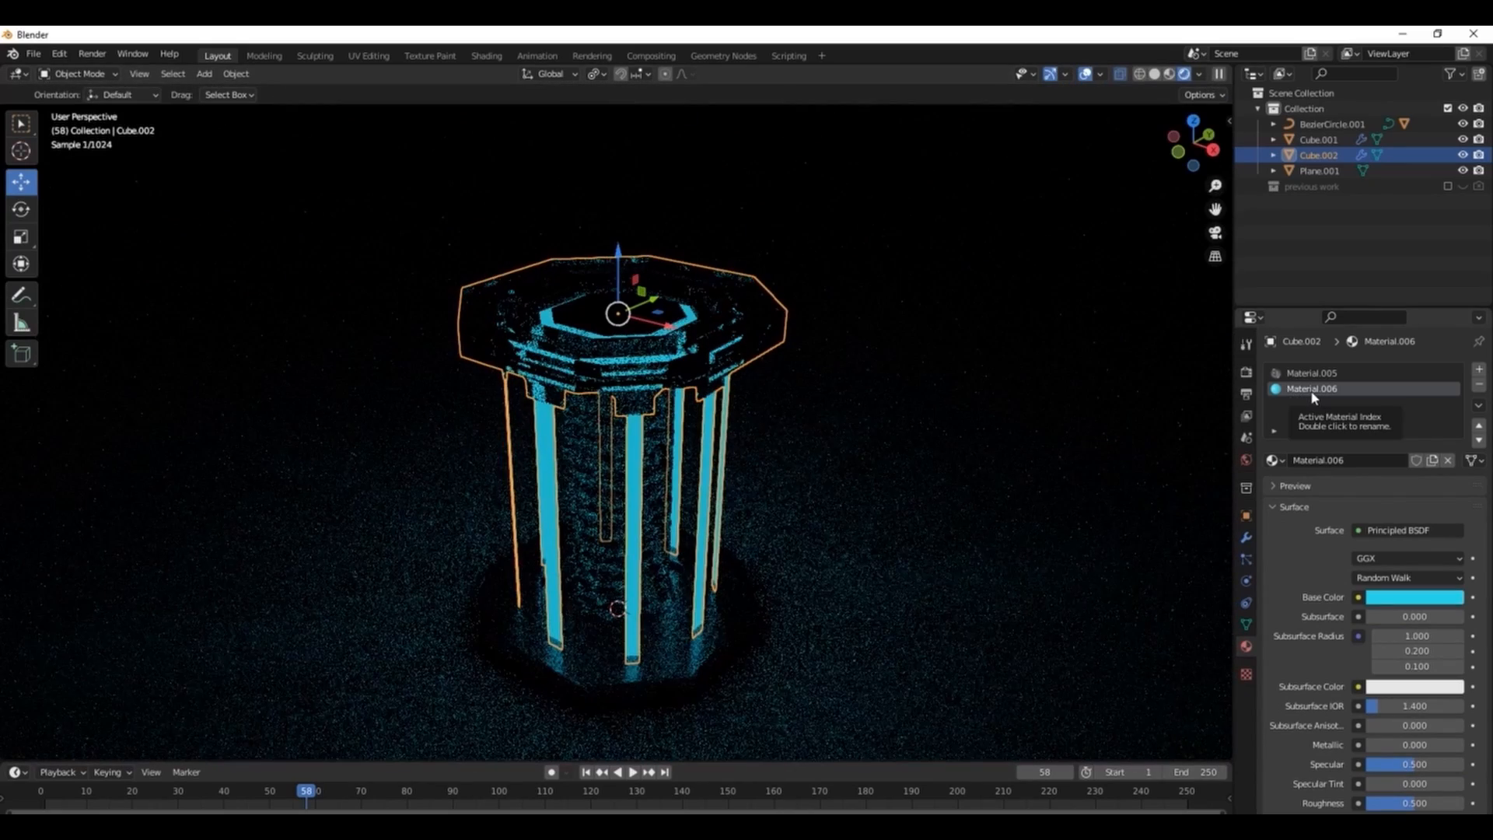
pyautogui.click(1024, 559)
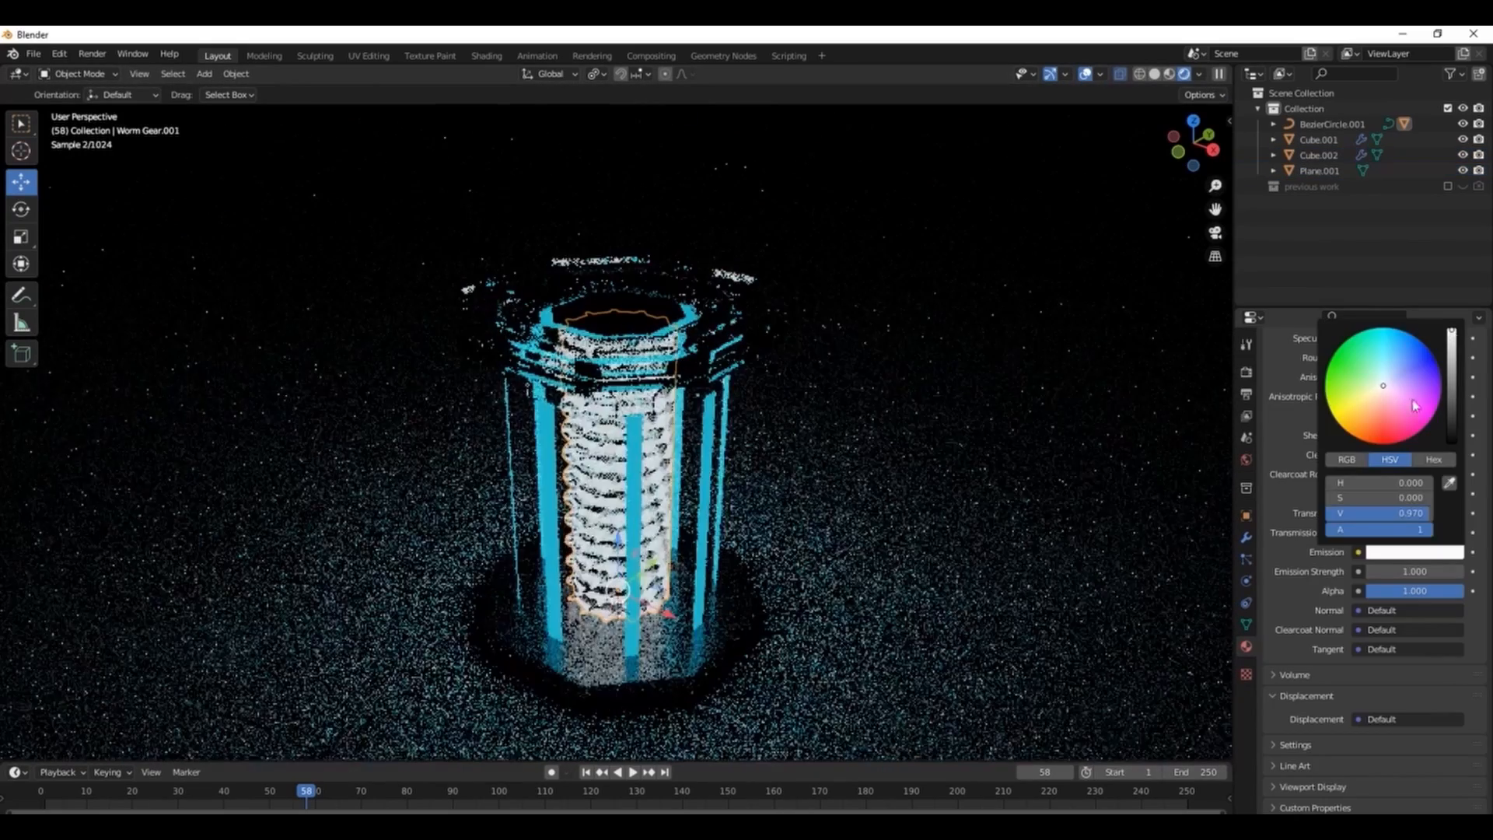
pyautogui.click(1384, 333)
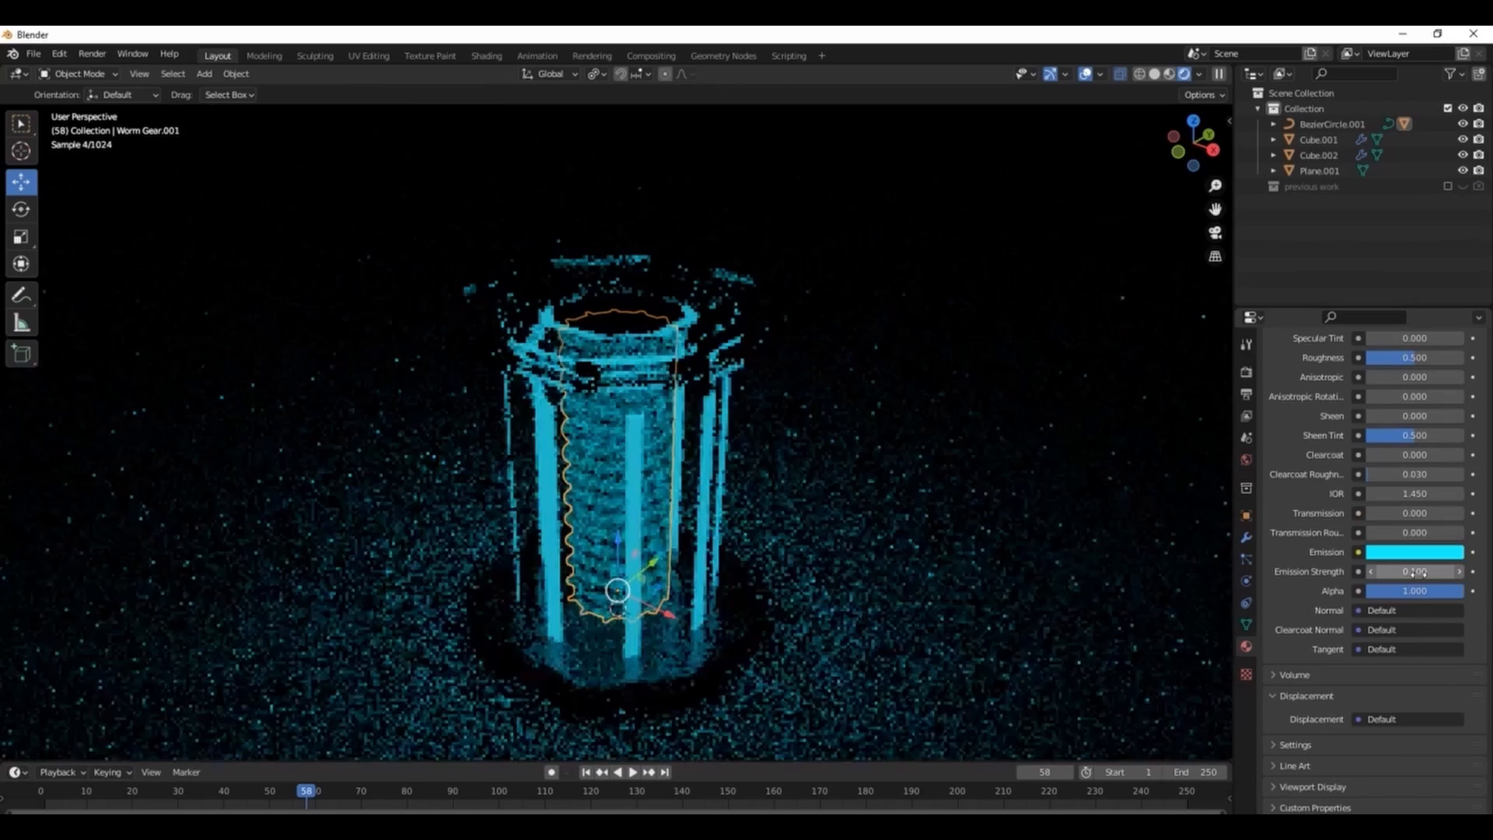
pyautogui.moveTo(1418, 573); pyautogui.dragTo(1439, 574)
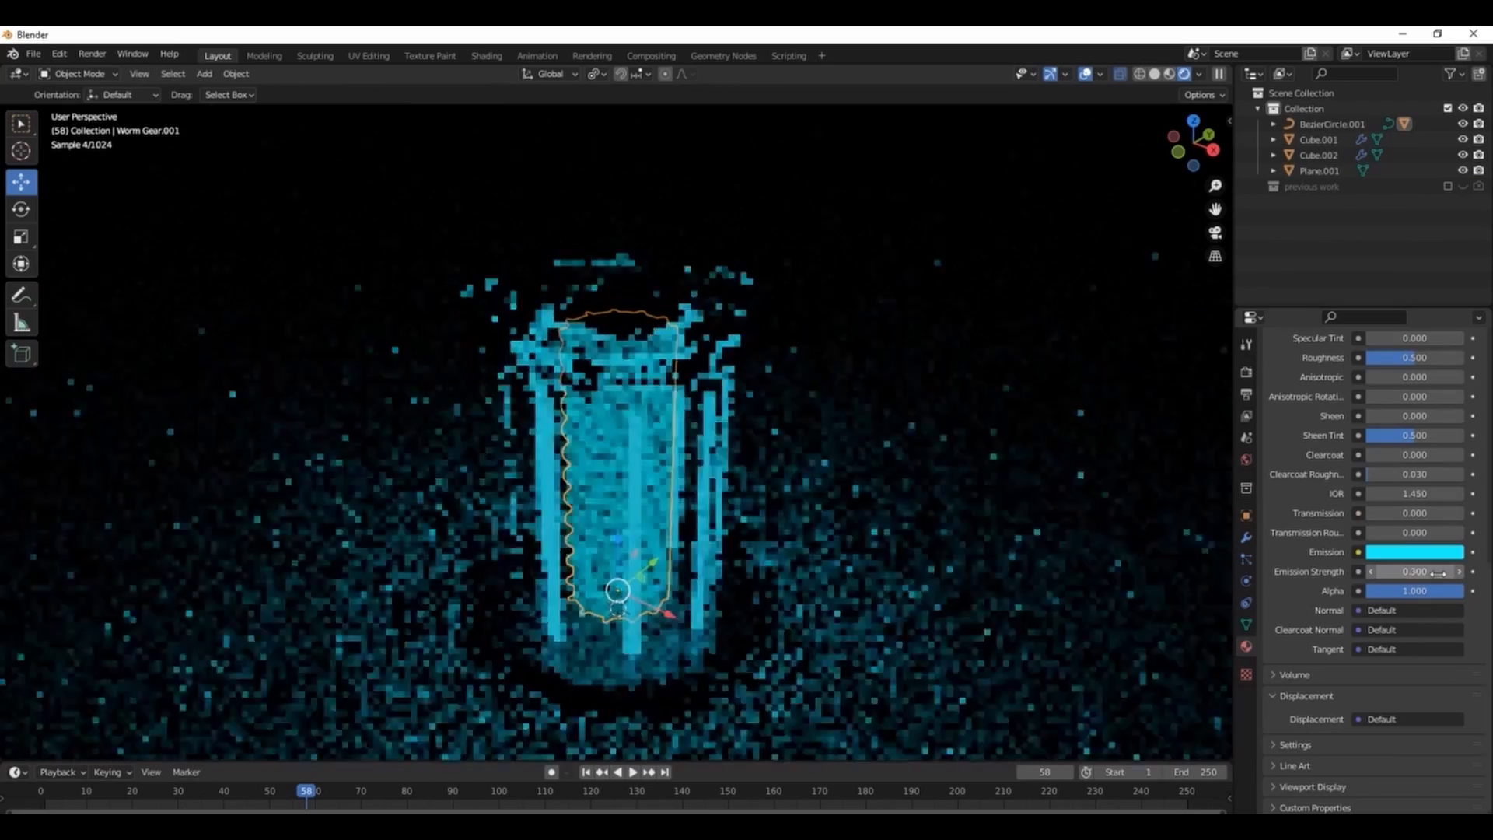
pyautogui.click(1057, 571)
# Step: Replace the column shafts' material with a new muted teal Glass BSDF material
pyautogui.moveTo(1193, 143); pyautogui.dragTo(1178, 167)
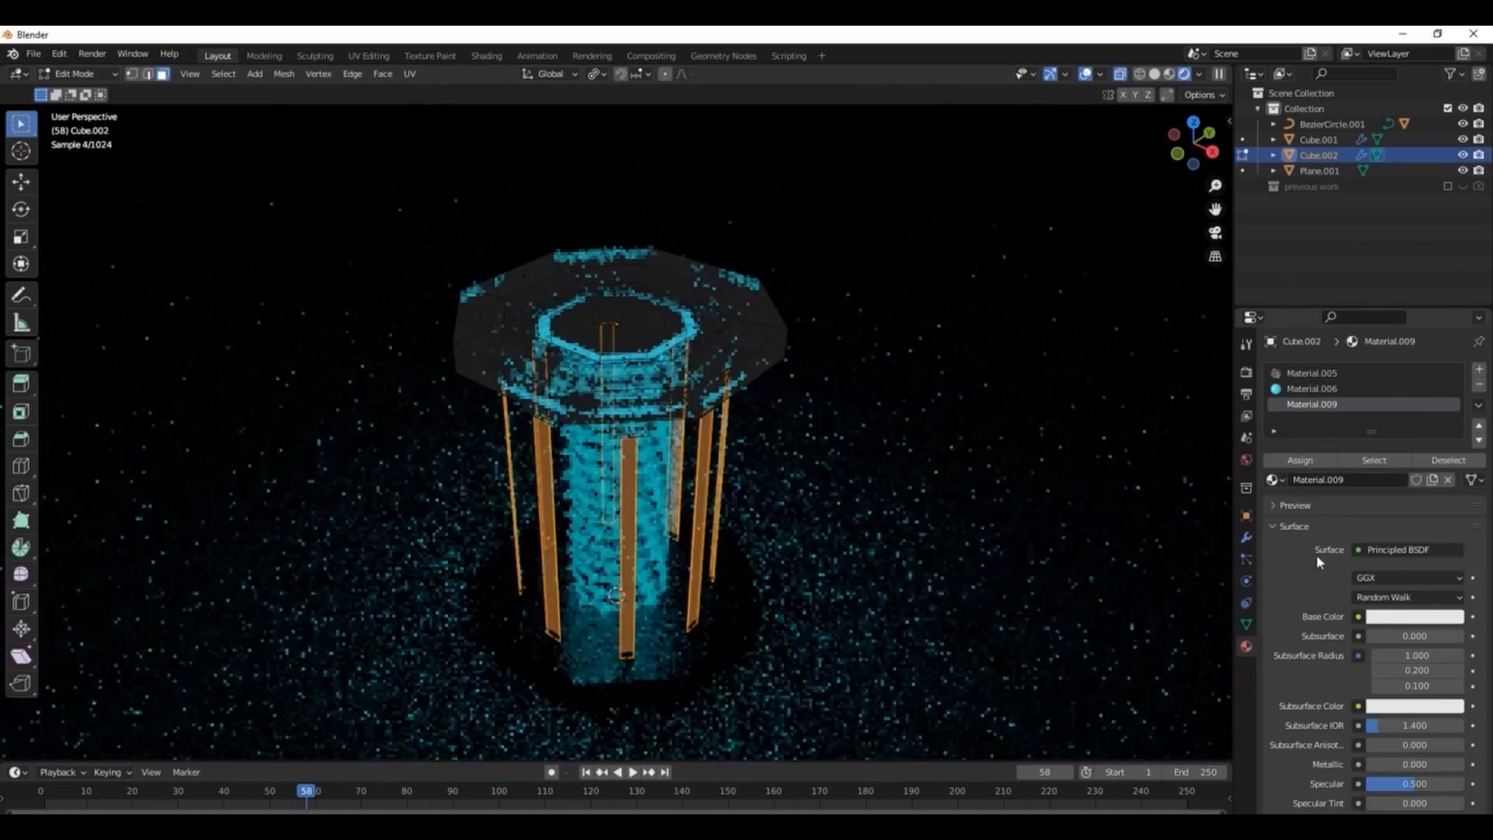
pyautogui.scroll(-5, 1411, 546)
pyautogui.press('Tab')
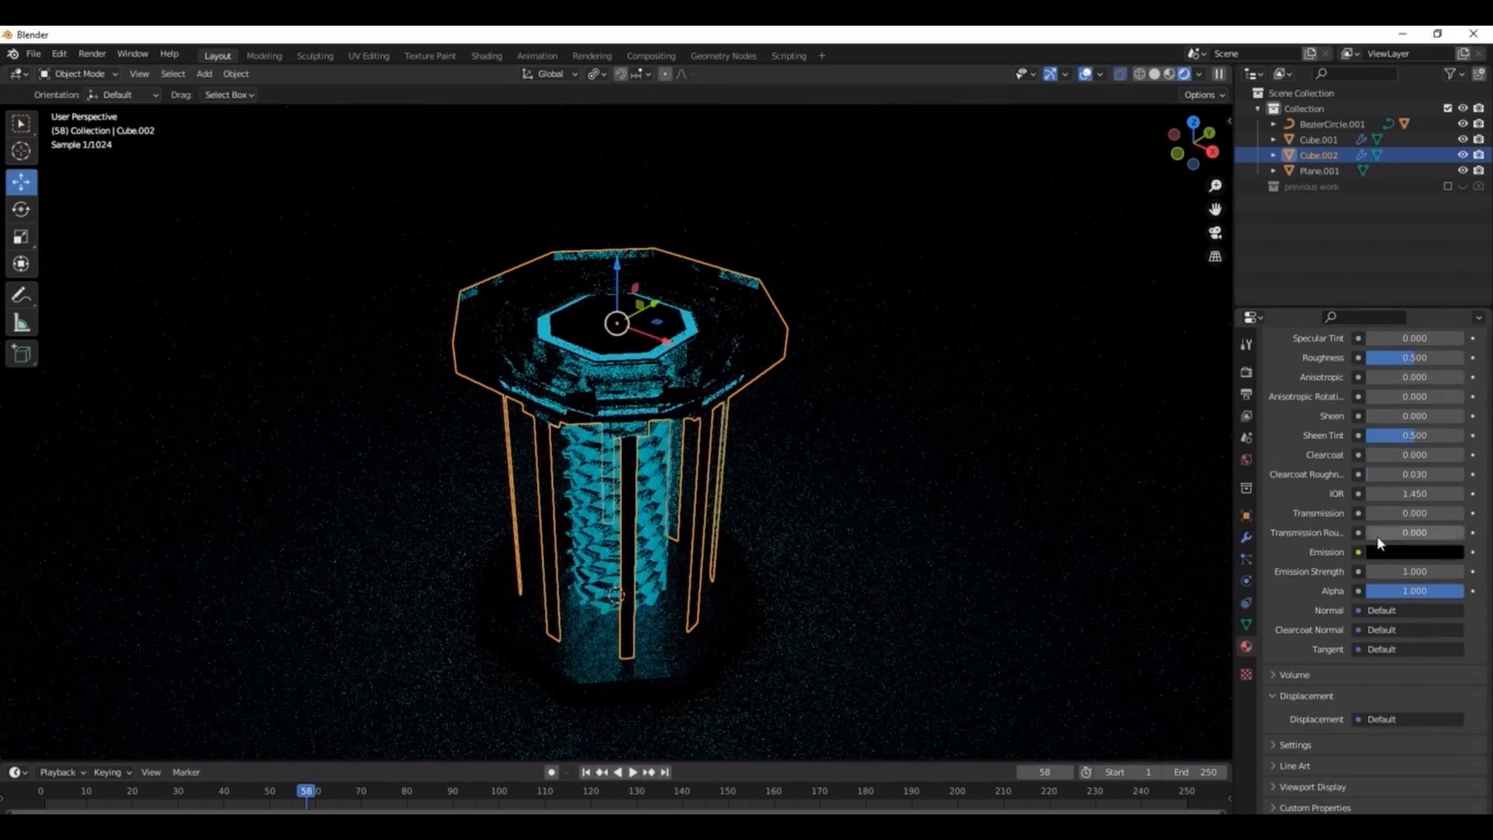
pyautogui.click(1413, 552)
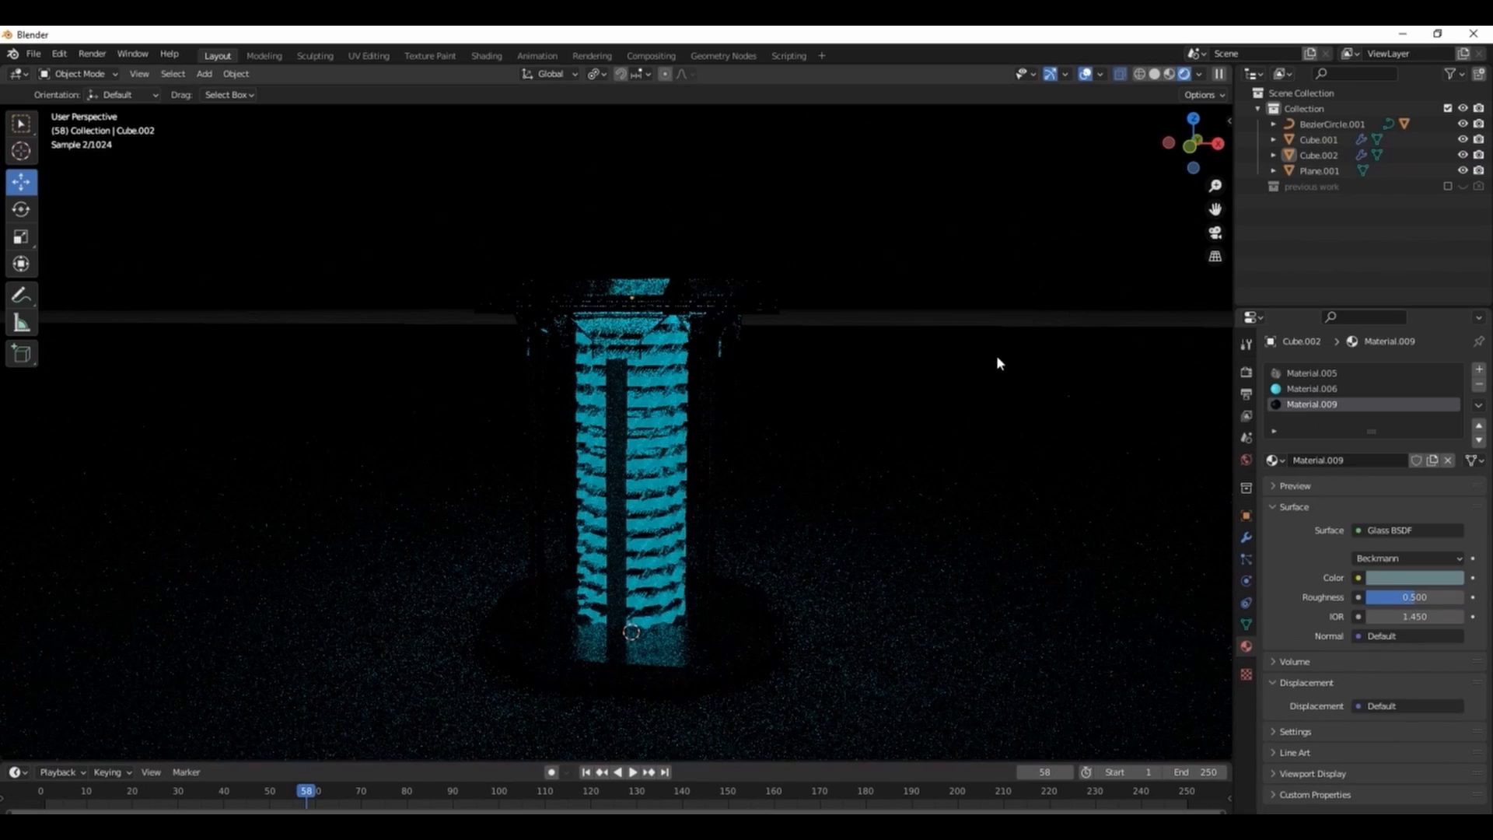
# Step: Add an area light, raise it well above the tower, and scale it up by about 9.76 and again by about 3.07
pyautogui.hotkey('shift', 'a')
pyautogui.click(1038, 622)
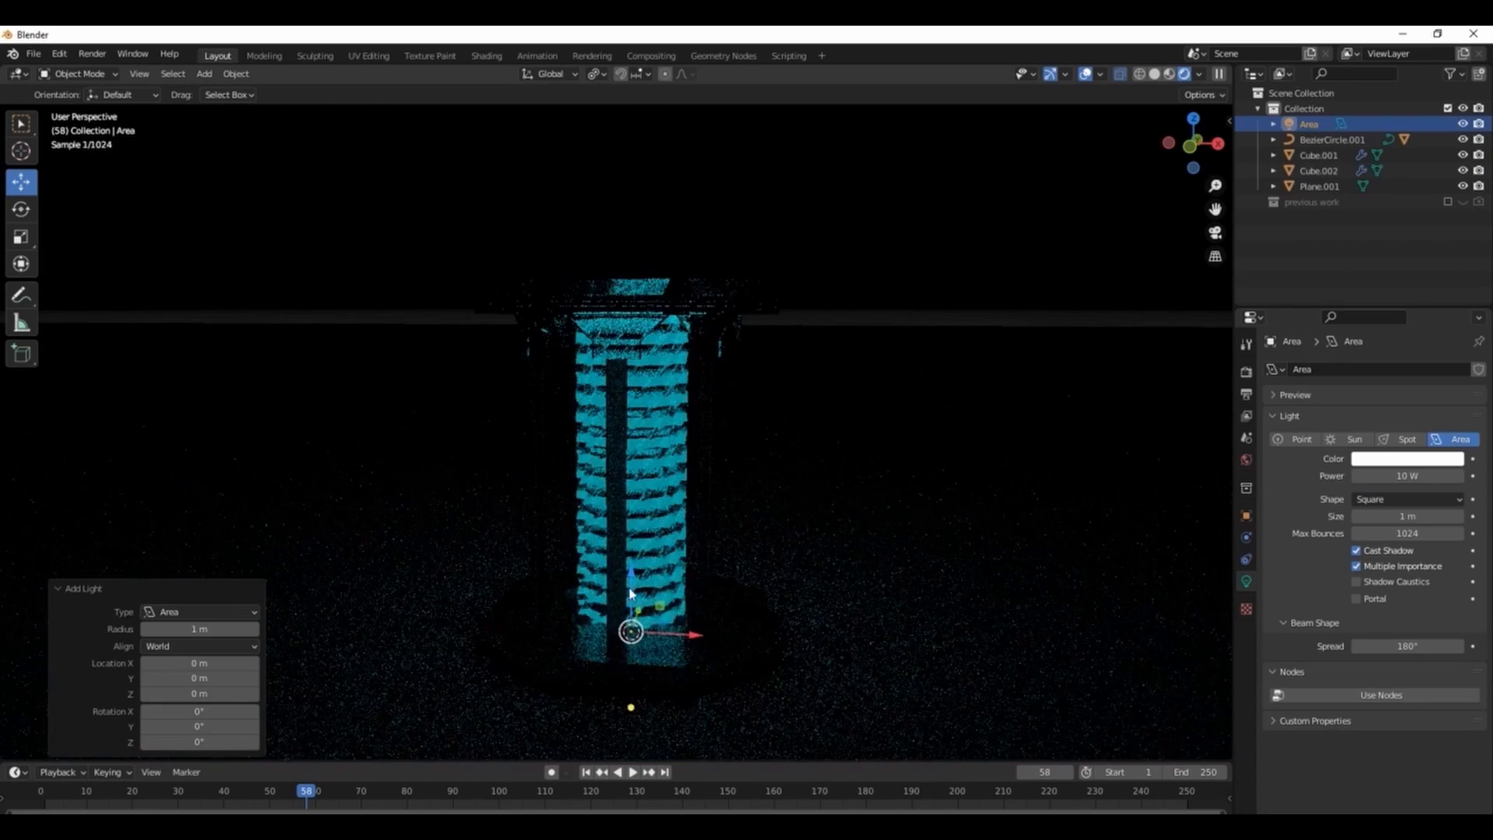
pyautogui.press('g')
pyautogui.press('z')
pyautogui.click(767, 280)
pyautogui.press('s')
pyautogui.click(1223, 518)
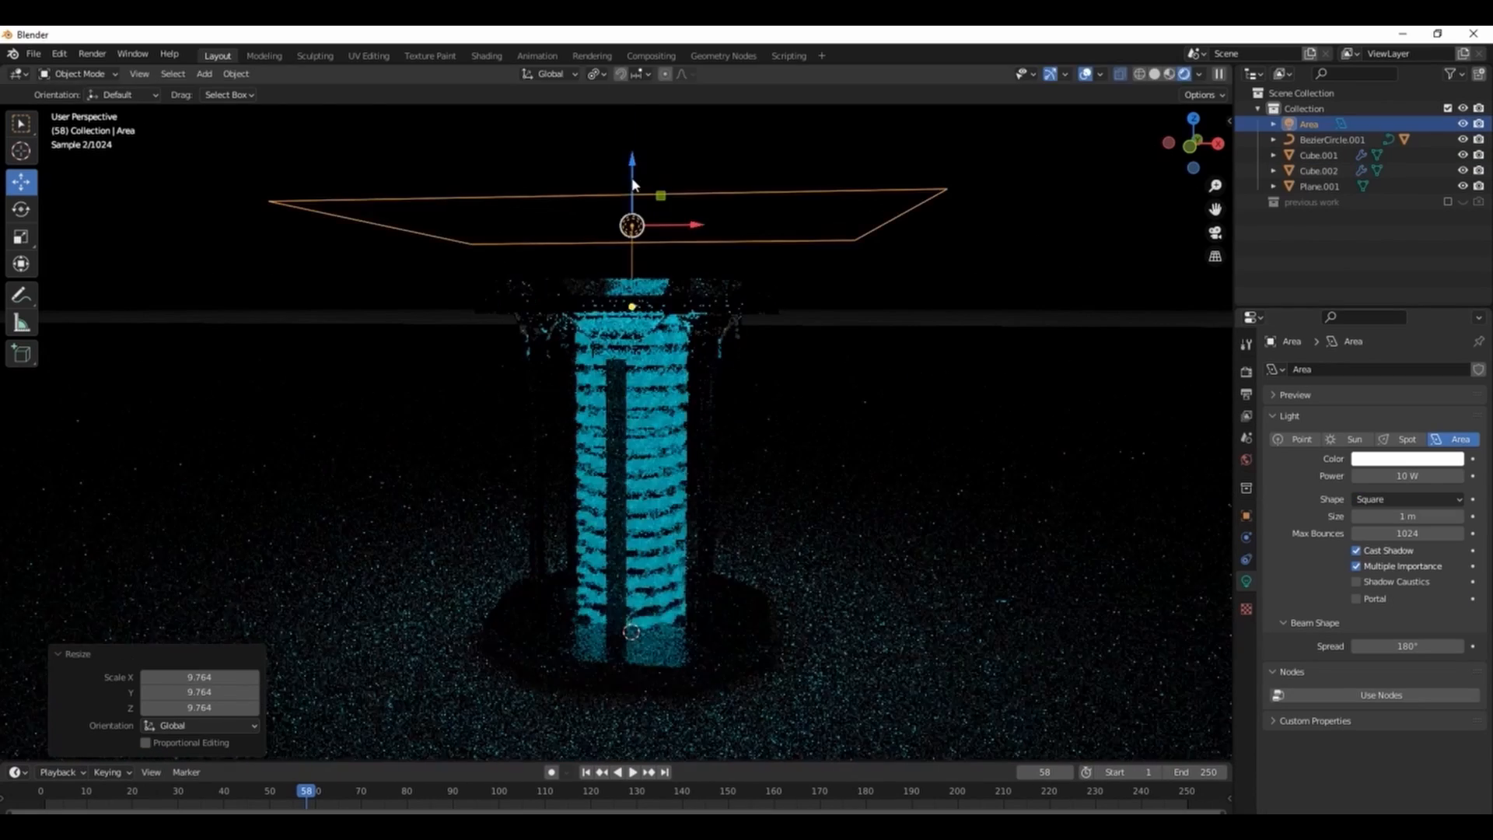
pyautogui.moveTo(632, 185); pyautogui.dragTo(632, 128)
pyautogui.press('s')
pyautogui.click(1223, 518)
# Step: Set the area light's power to 200 W and hide the viewport overlays
pyautogui.click(1400, 475)
pyautogui.write('100')
pyautogui.press('Return')
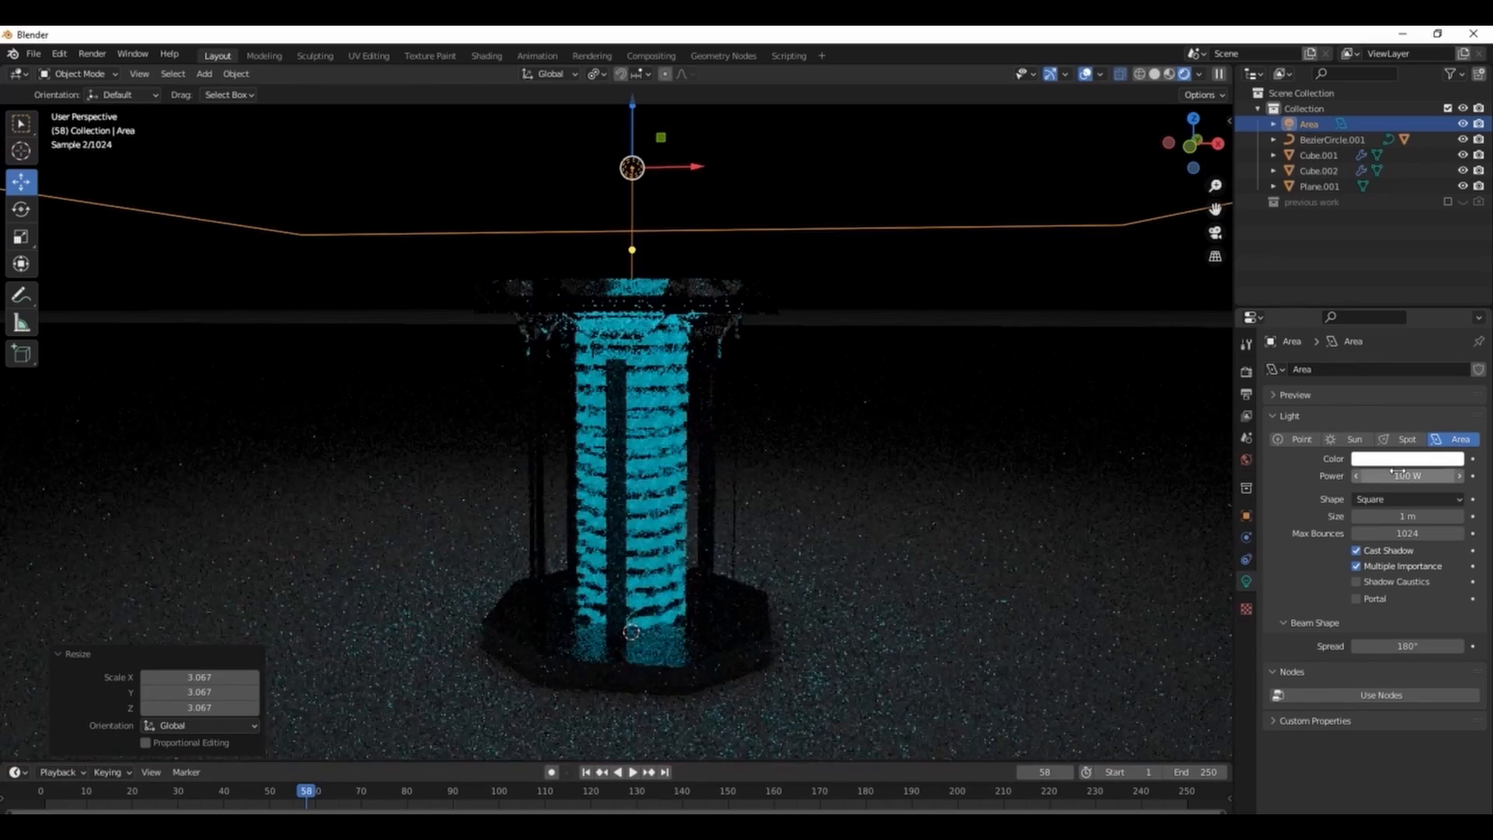
pyautogui.click(1404, 475)
pyautogui.write('200')
pyautogui.press('Return')
pyautogui.click(1085, 74)
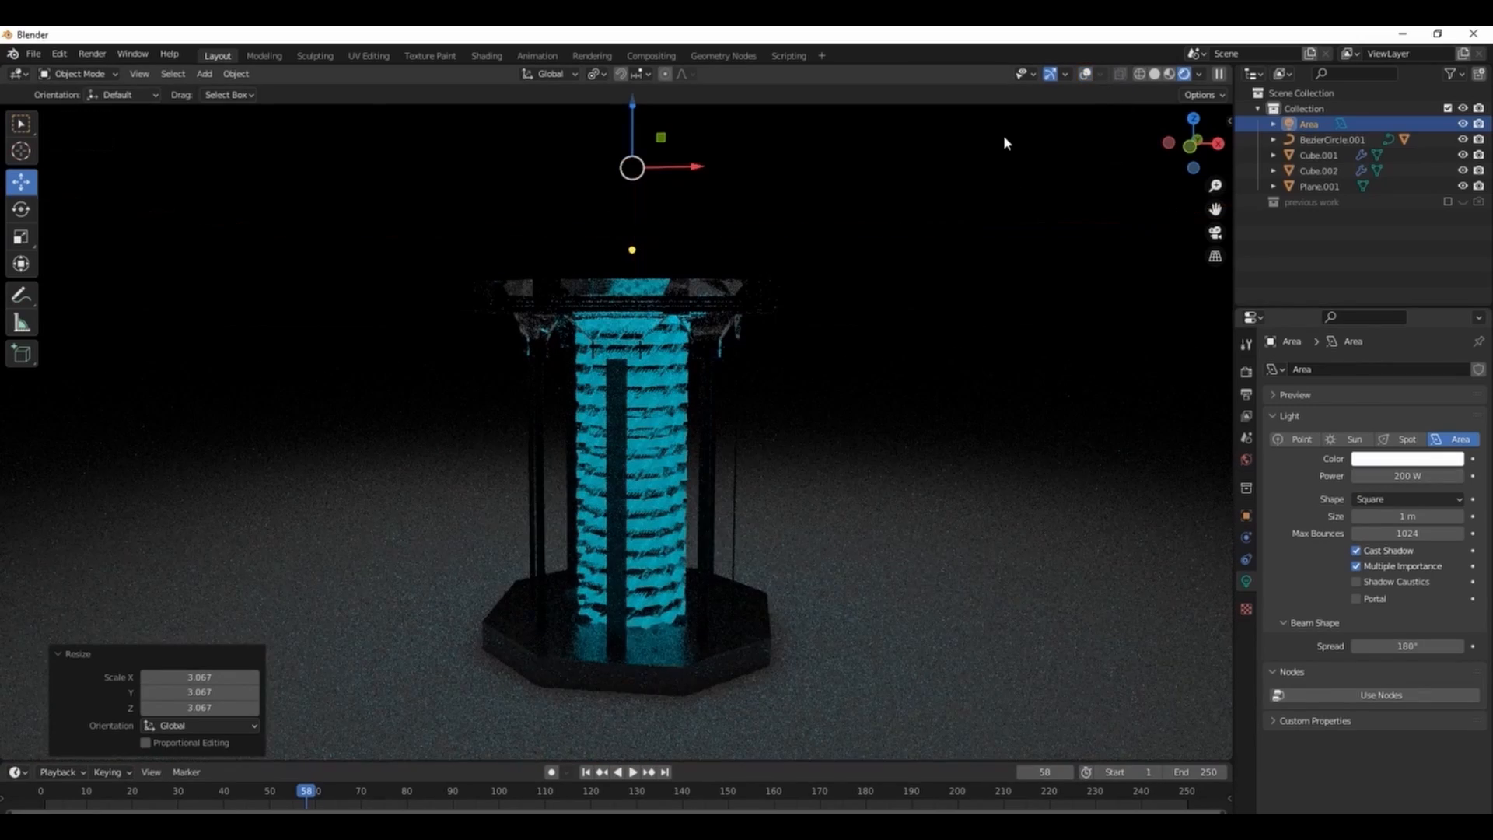
# Step: Give the ground plane a new material with a light cyan base color
pyautogui.click(988, 525)
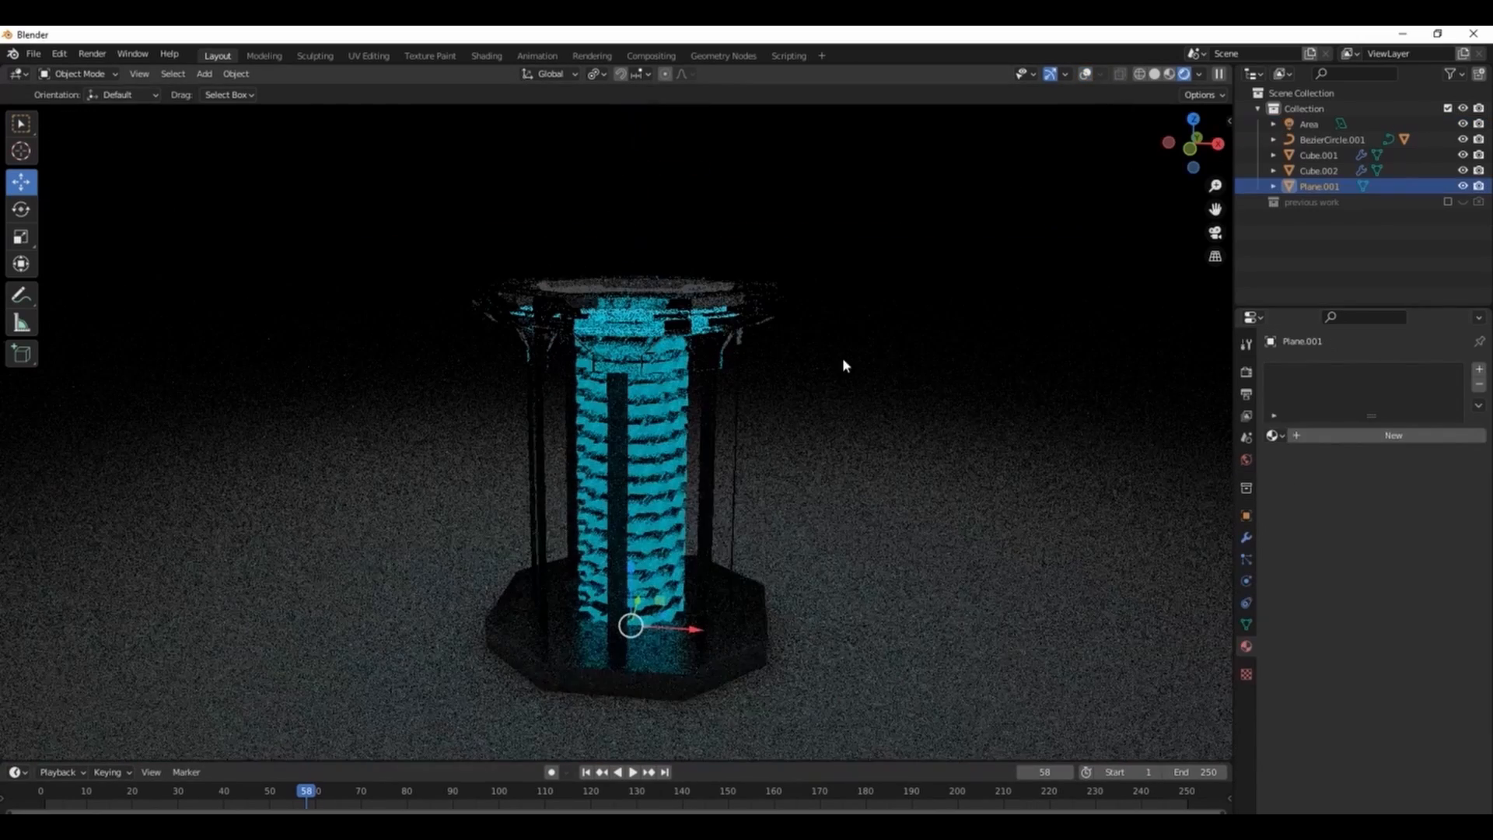
pyautogui.click(1415, 573)
pyautogui.click(1352, 408)
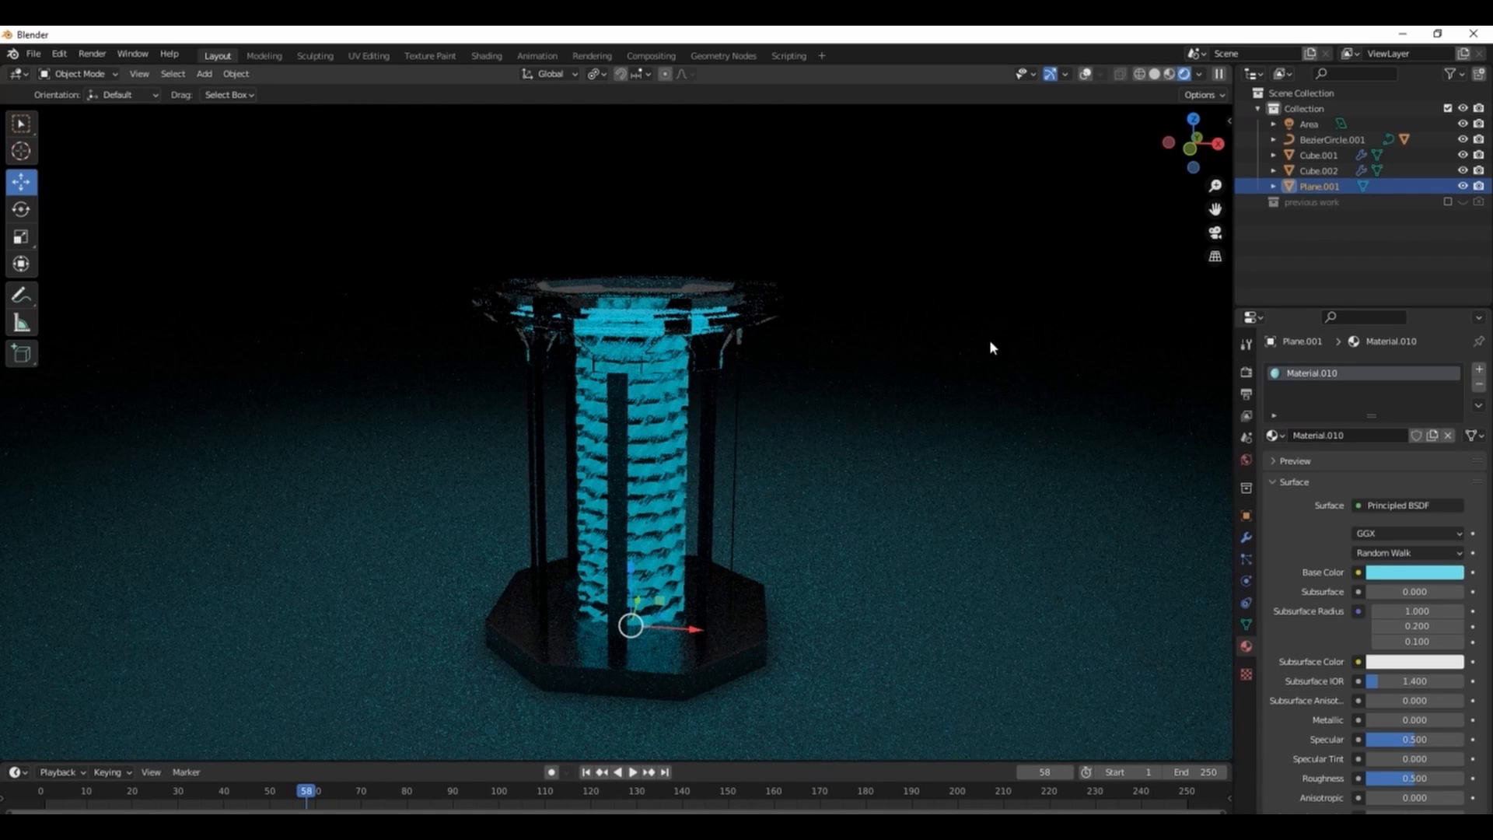
# Step: Add a camera and align it to the current view of the tower
pyautogui.hotkey('shift', 'a')
pyautogui.click(927, 425)
pyautogui.press('ctrl+alt+KP_0')
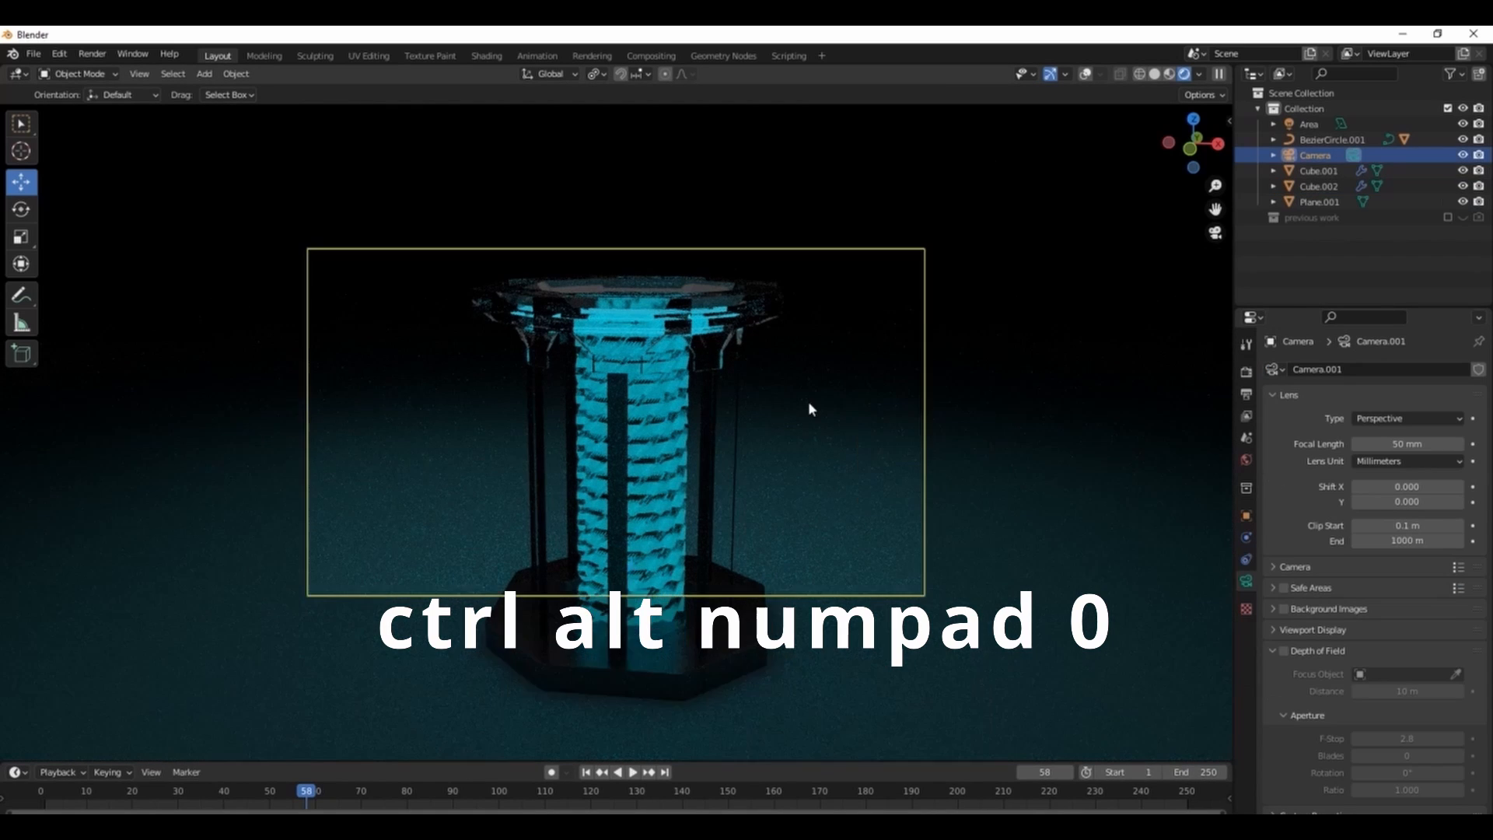
# Step: Lock the camera to the view, pull it back to frame the whole tower, and release the lock
pyautogui.scroll(-3, 809, 403)
pyautogui.scroll(5, 847, 390)
pyautogui.press('n')
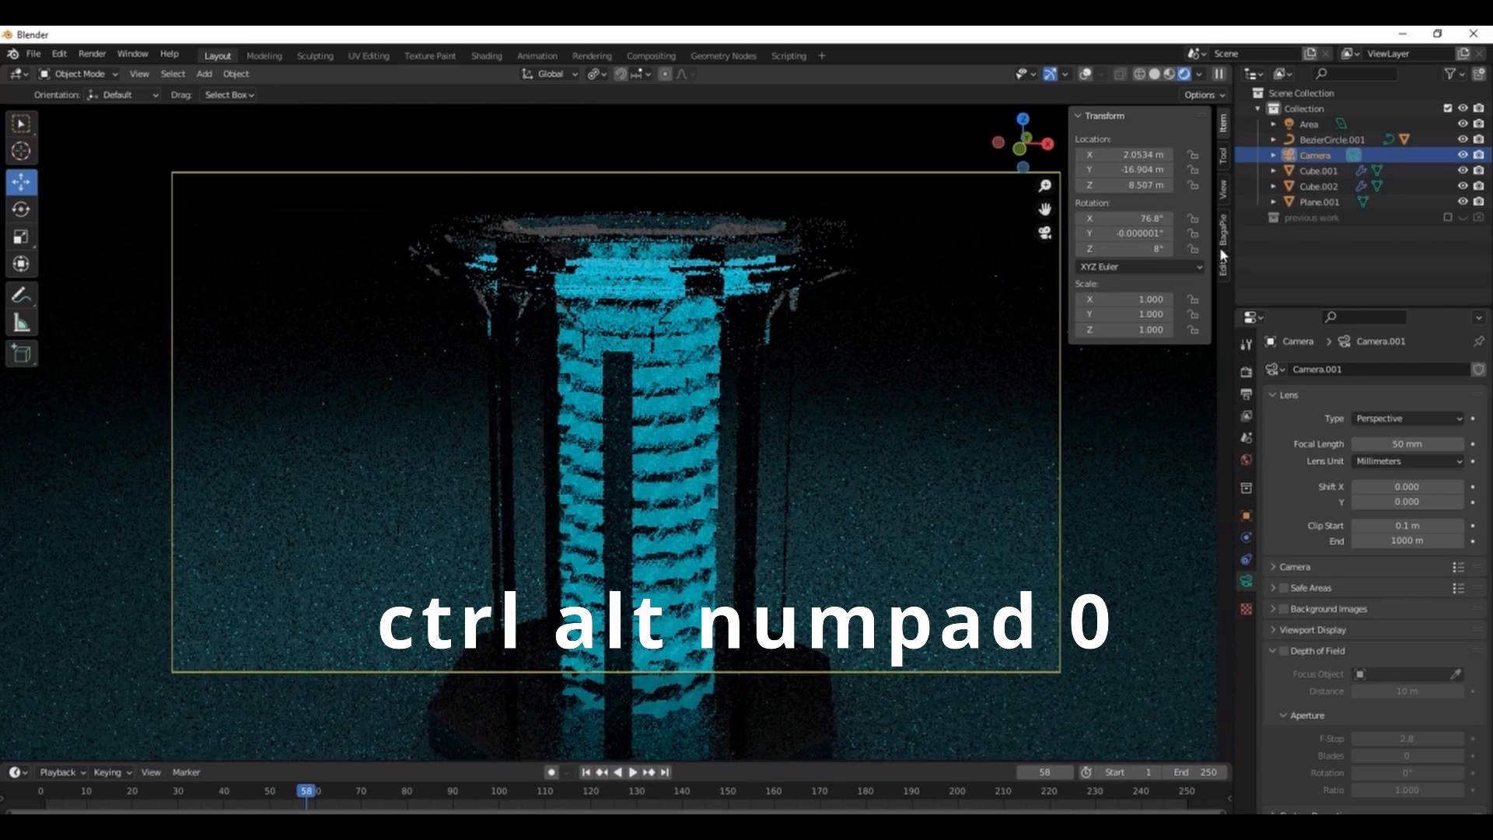
pyautogui.click(1223, 189)
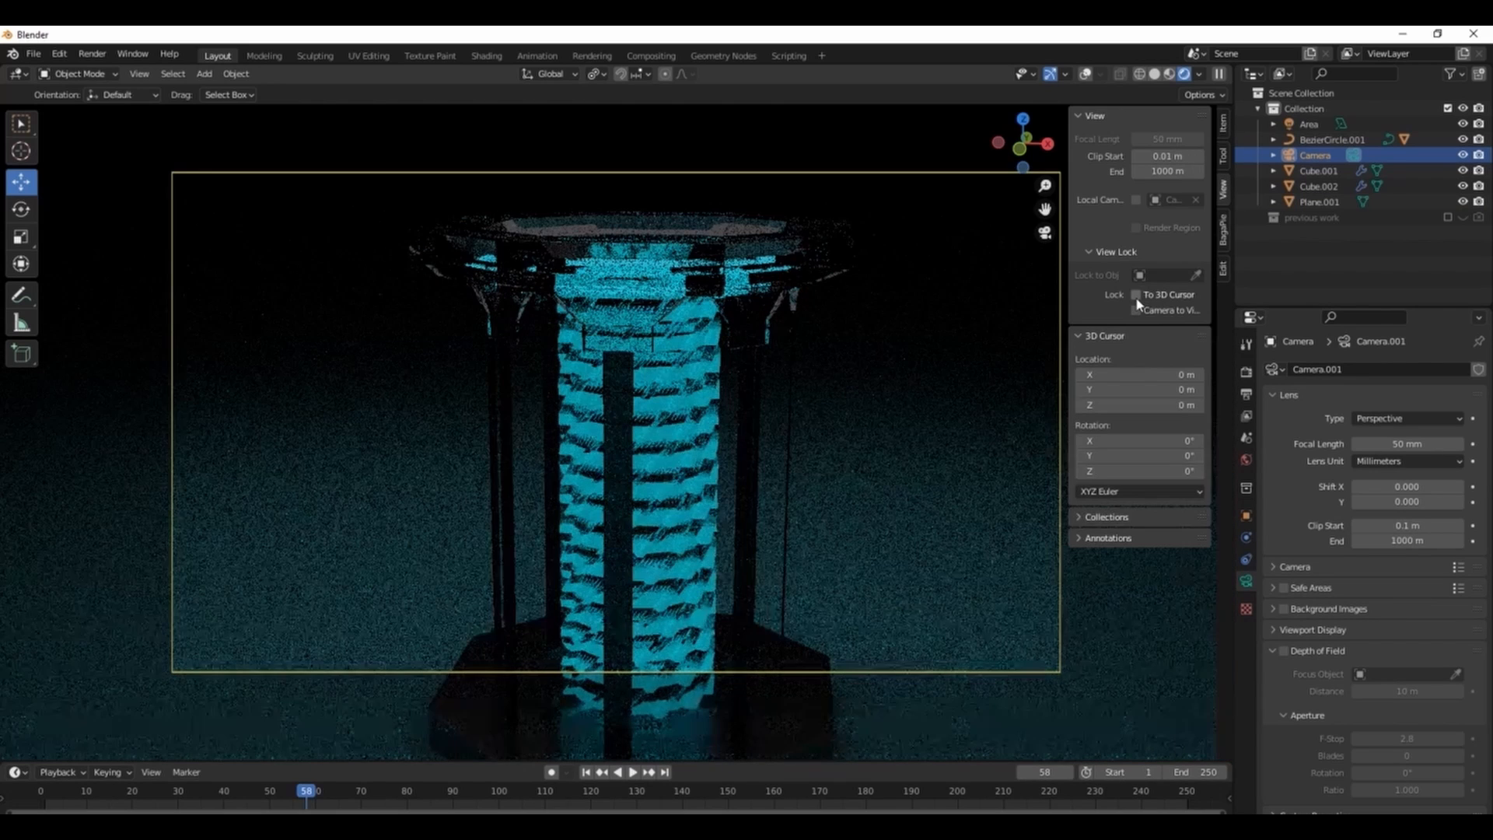
pyautogui.click(1137, 310)
pyautogui.scroll(-4, 859, 345)
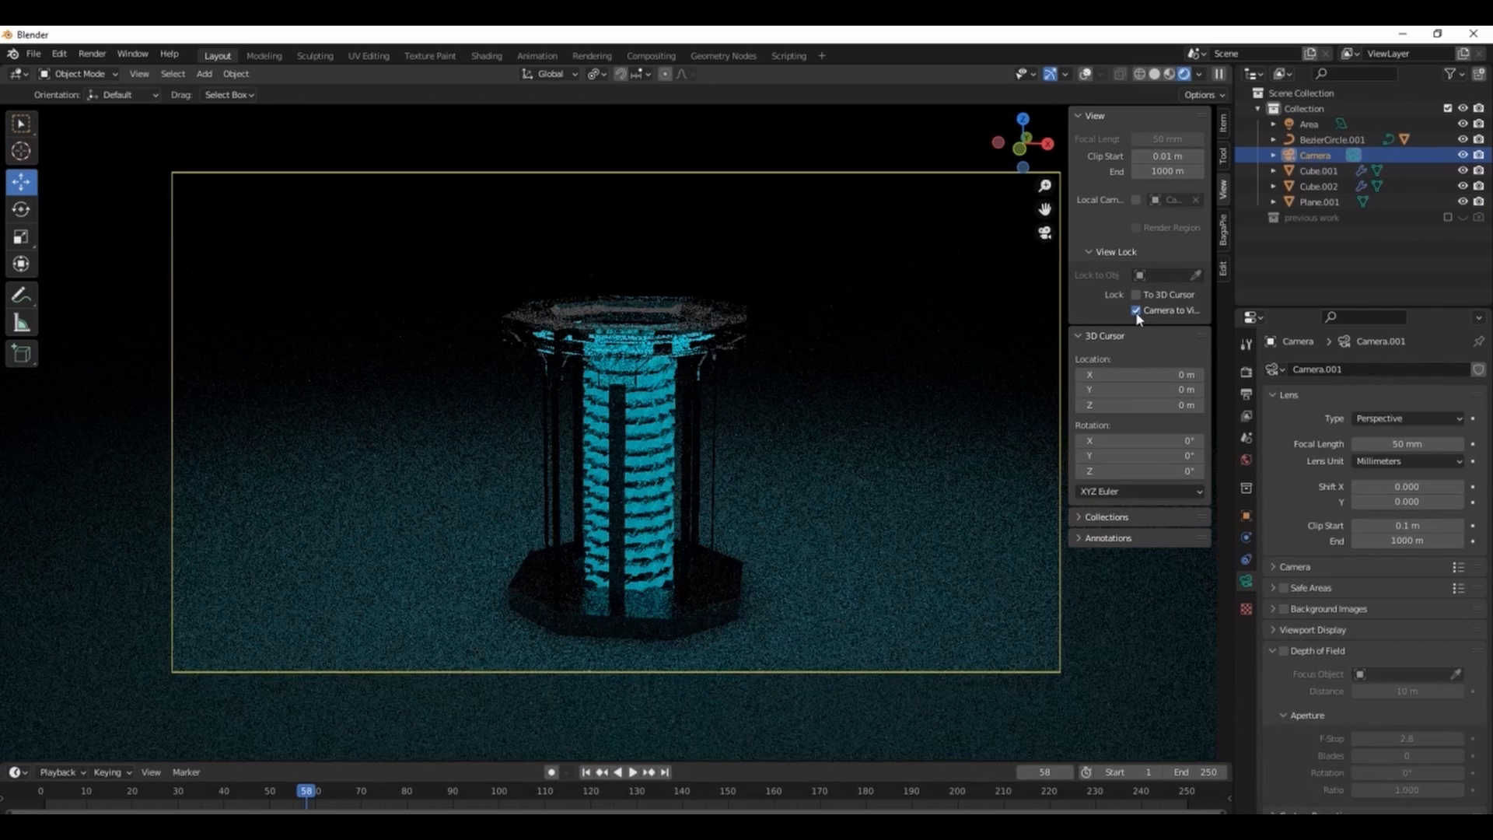
pyautogui.click(1137, 310)
# Step: Check the Cycles render sampling settings and open the rendering commands
pyautogui.click(1247, 394)
pyautogui.click(1246, 371)
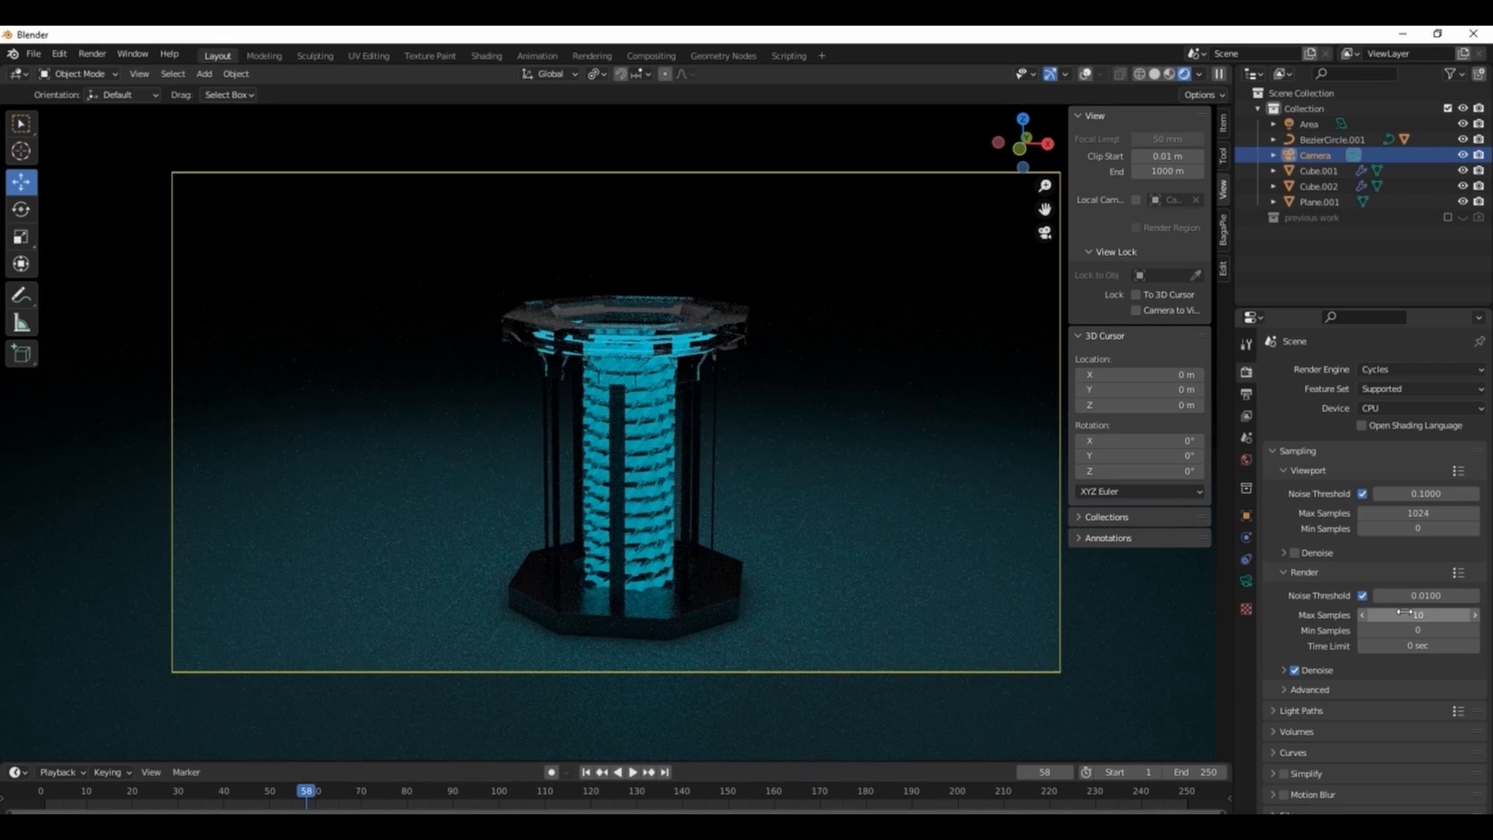
pyautogui.click(91, 53)
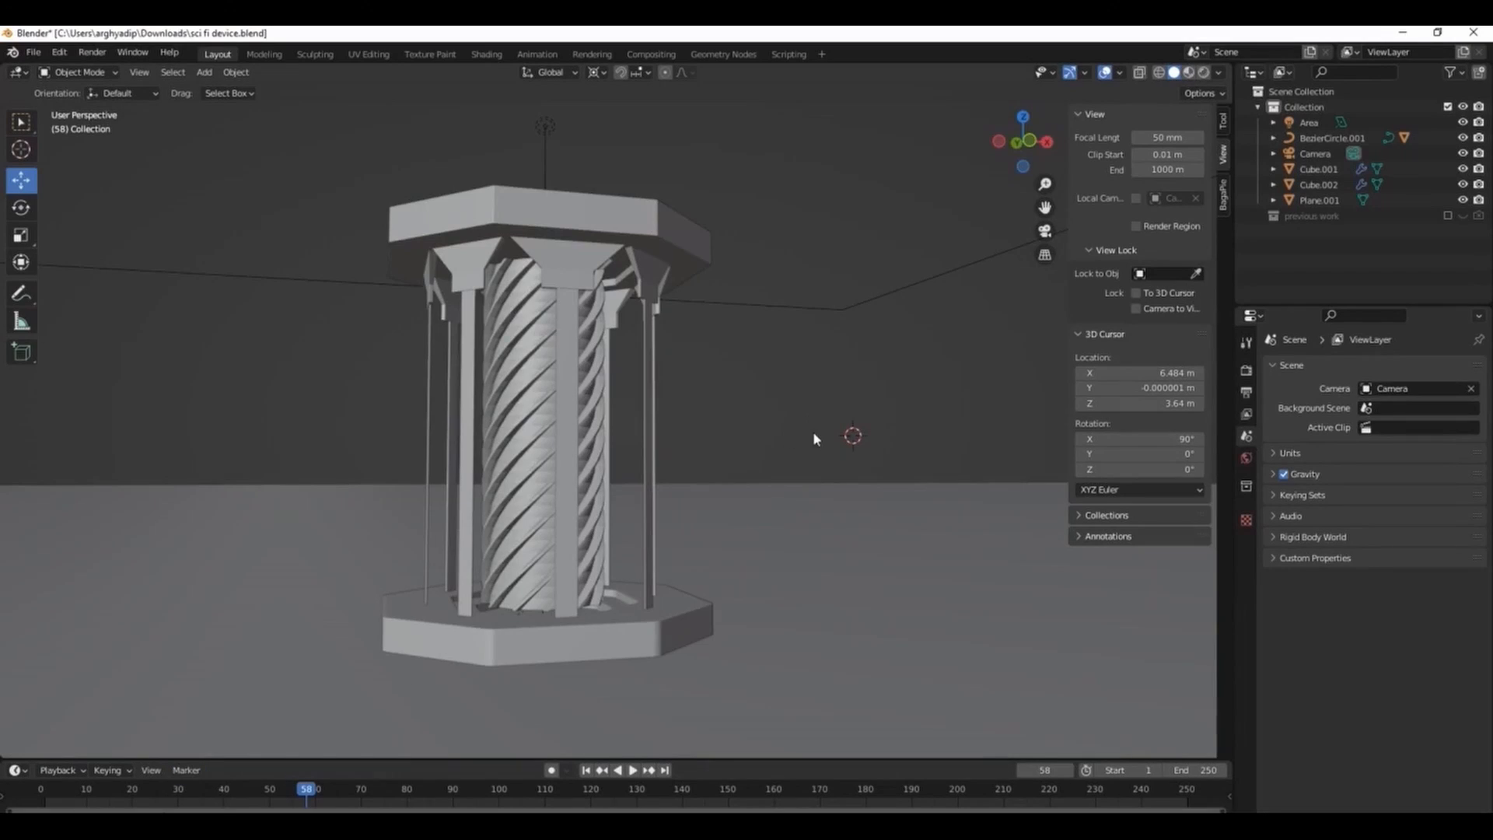
# Step: Duplicate the base slab and move the copy about 7.64 m along X, beside the tower
pyautogui.moveTo(1018, 144); pyautogui.dragTo(1001, 171)
pyautogui.click(660, 581)
pyautogui.hotkey('shift', 'd')
pyautogui.rightClick(661, 582)
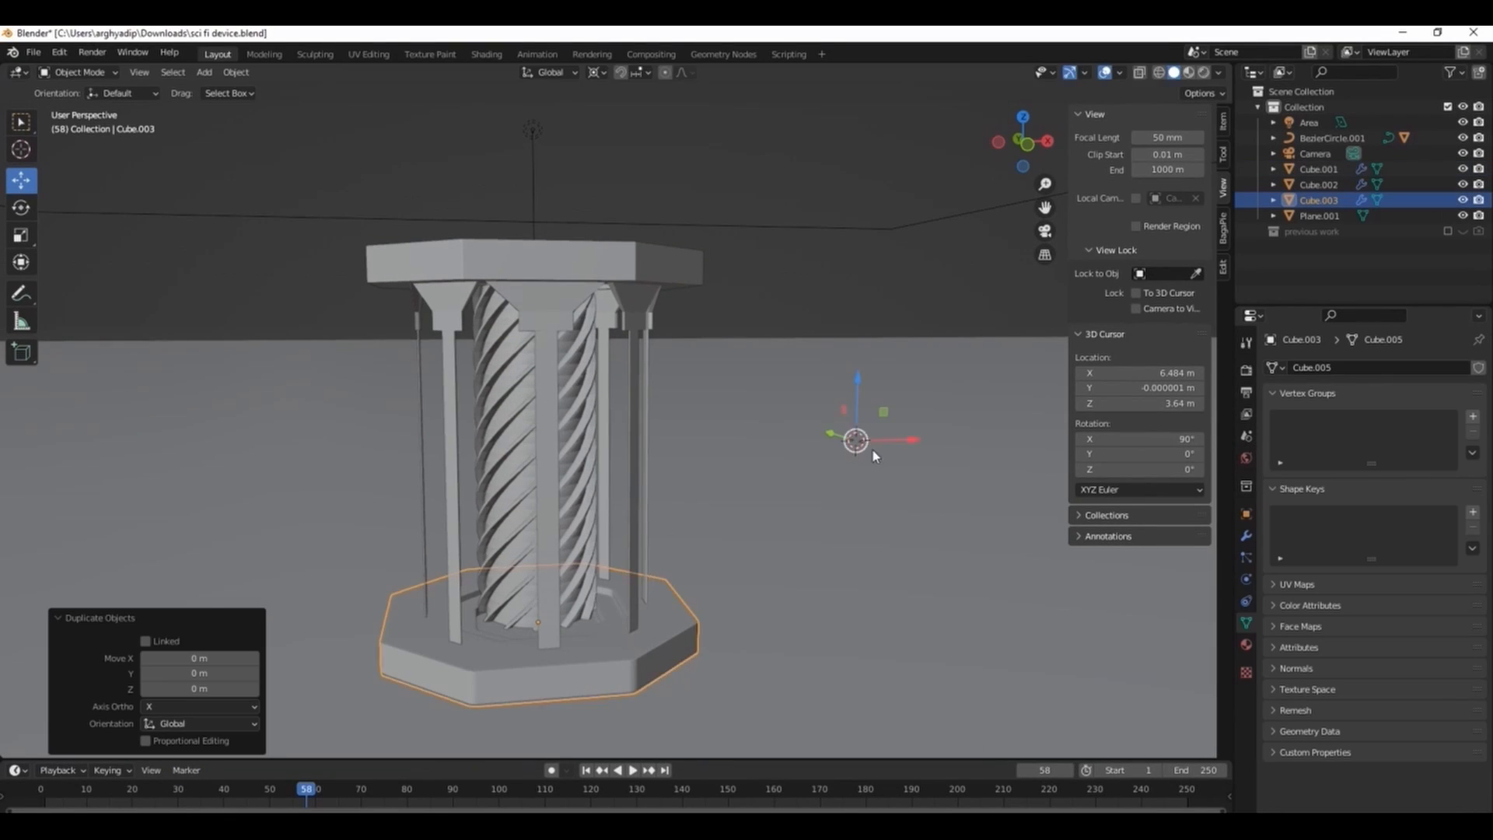
pyautogui.press('g')
pyautogui.press('x')
pyautogui.click(910, 406)
# Step: Snap the 3D cursor to the duplicated base slab and view the slab from above
pyautogui.hotkey('shift', 's')
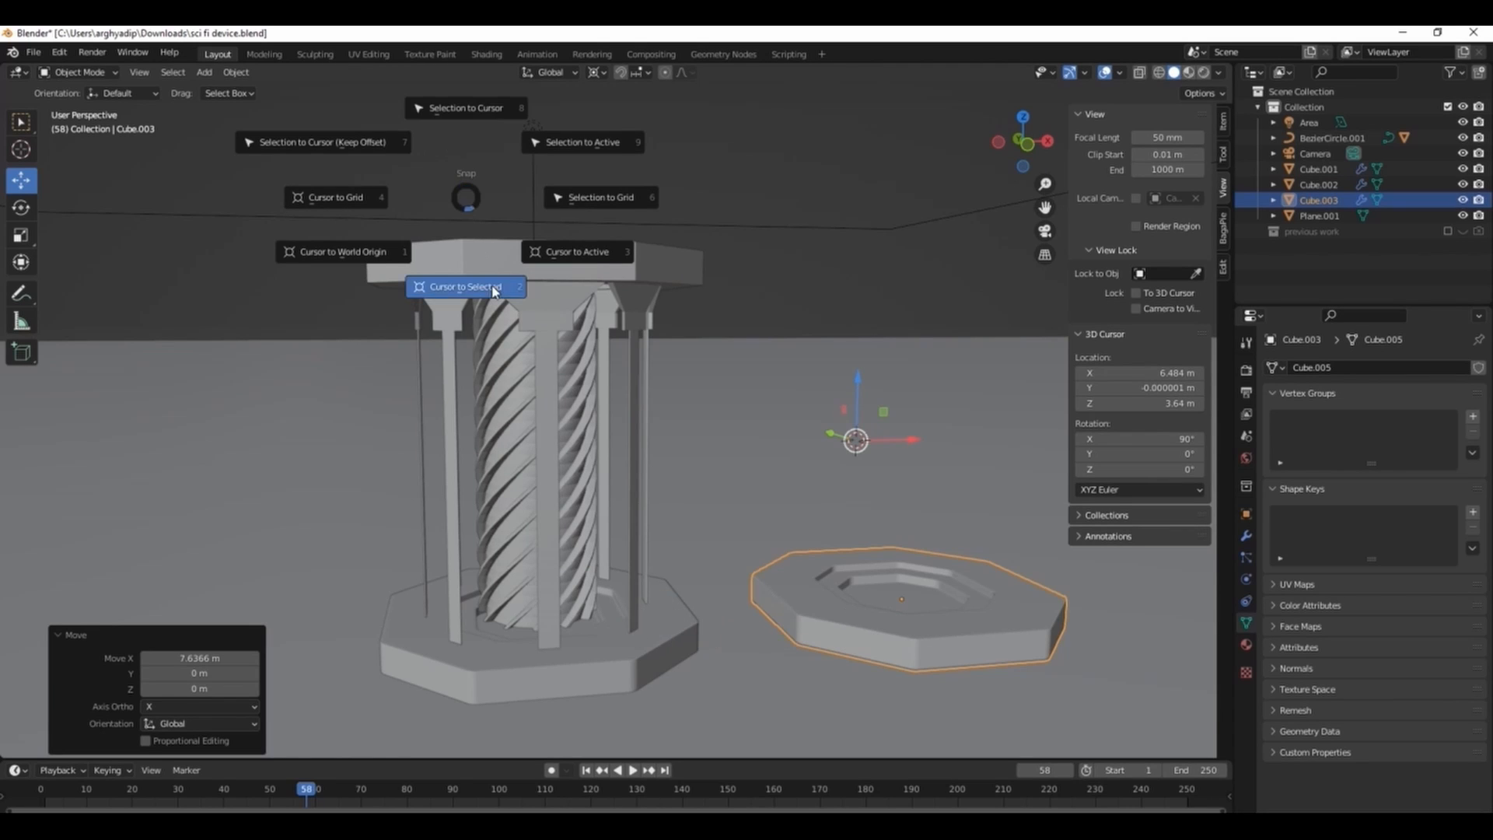
pyautogui.click(465, 287)
pyautogui.press('KP_7')
pyautogui.scroll(3, 936, 515)
pyautogui.moveTo(1046, 210); pyautogui.dragTo(664, 210)
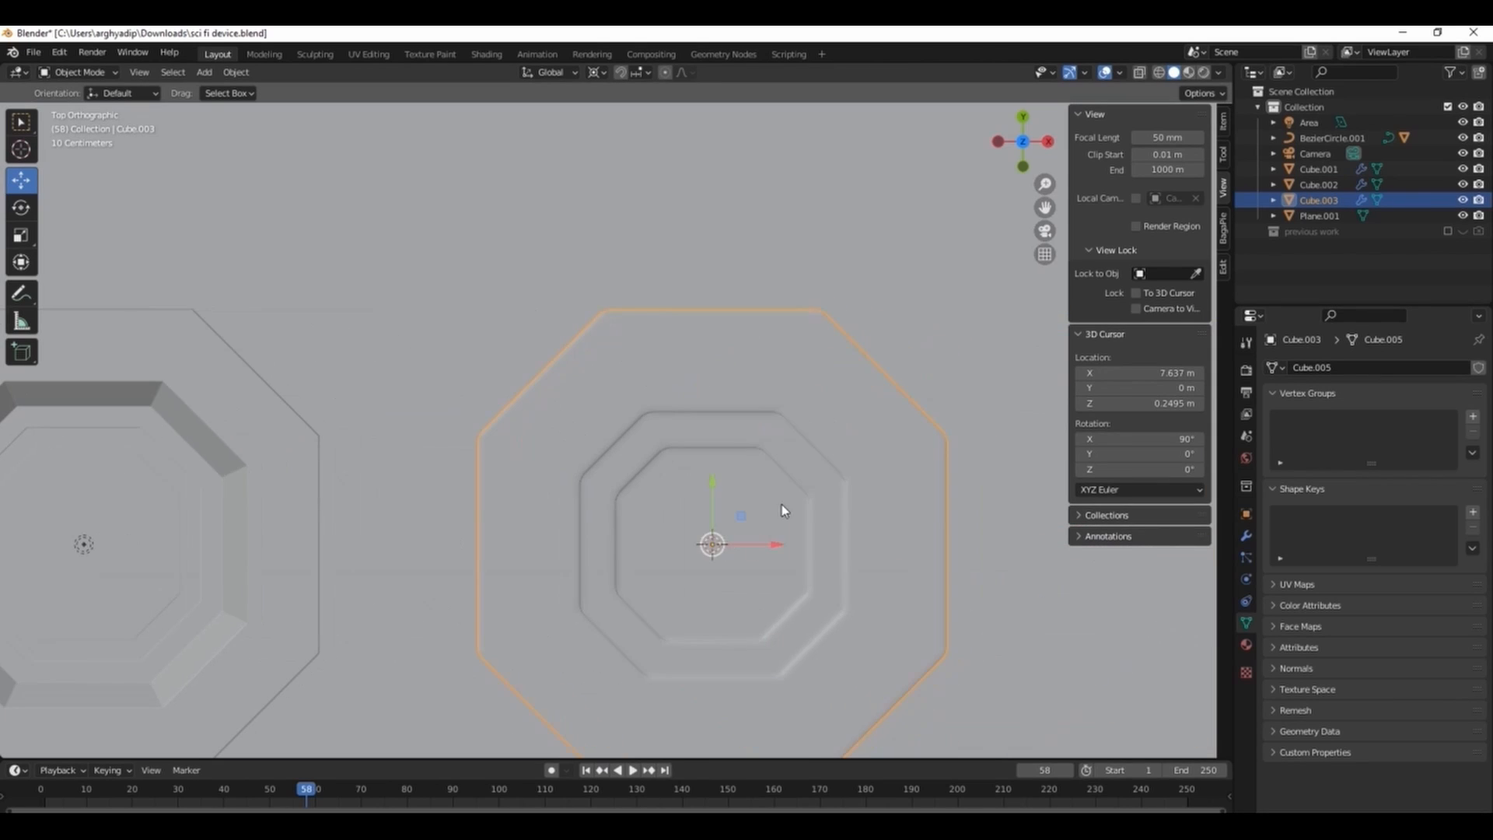
# Step: Add a Bezier curve at the duplicated slab's center and raise it along Z above the slab
pyautogui.hotkey('shift', 'a')
pyautogui.hotkey('shift', 'a')
pyautogui.moveTo(449, 440)
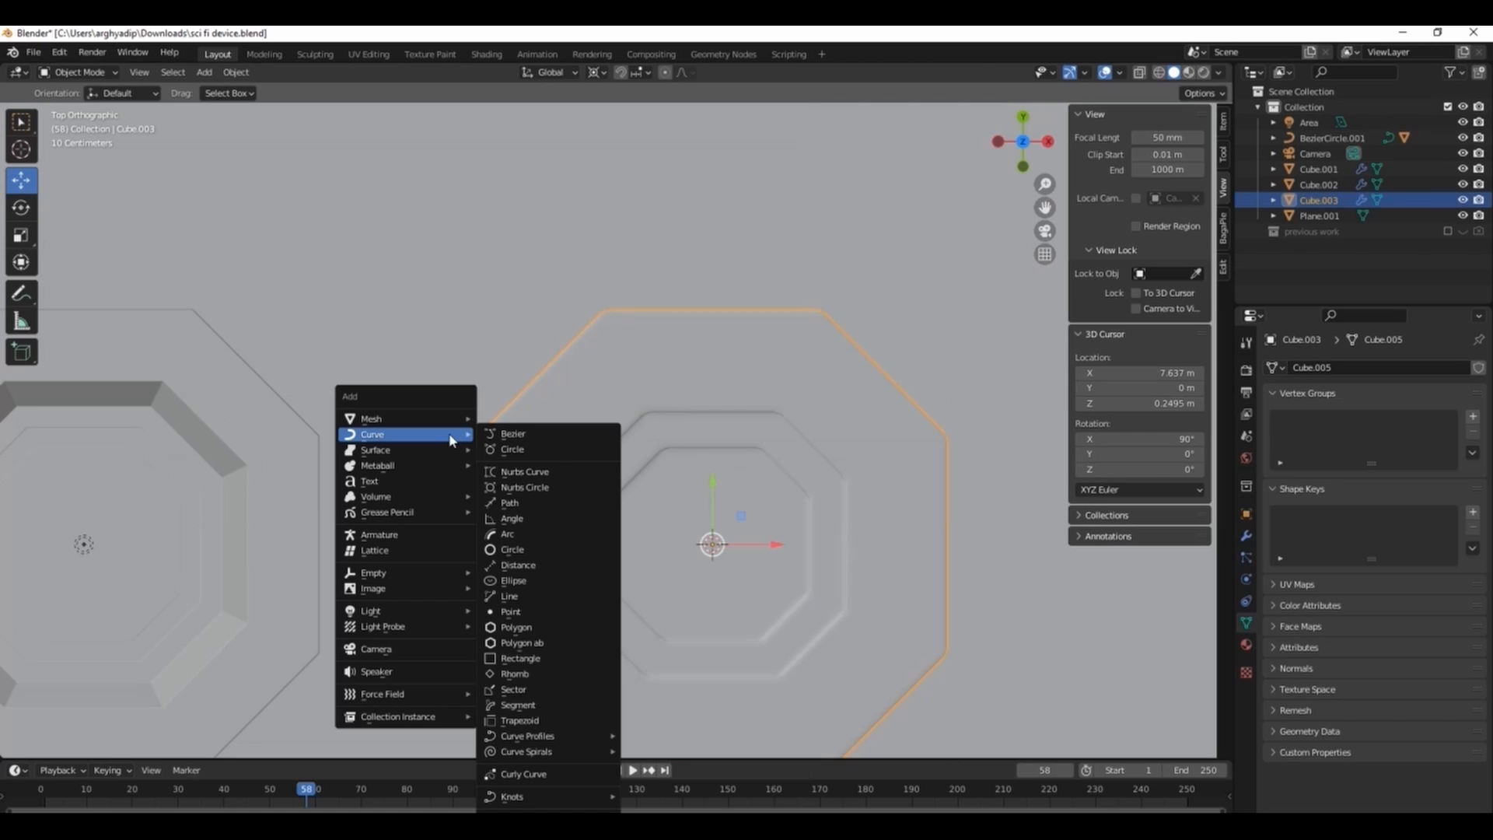
pyautogui.click(542, 435)
pyautogui.press('KP_1')
pyautogui.press('g')
pyautogui.press('z')
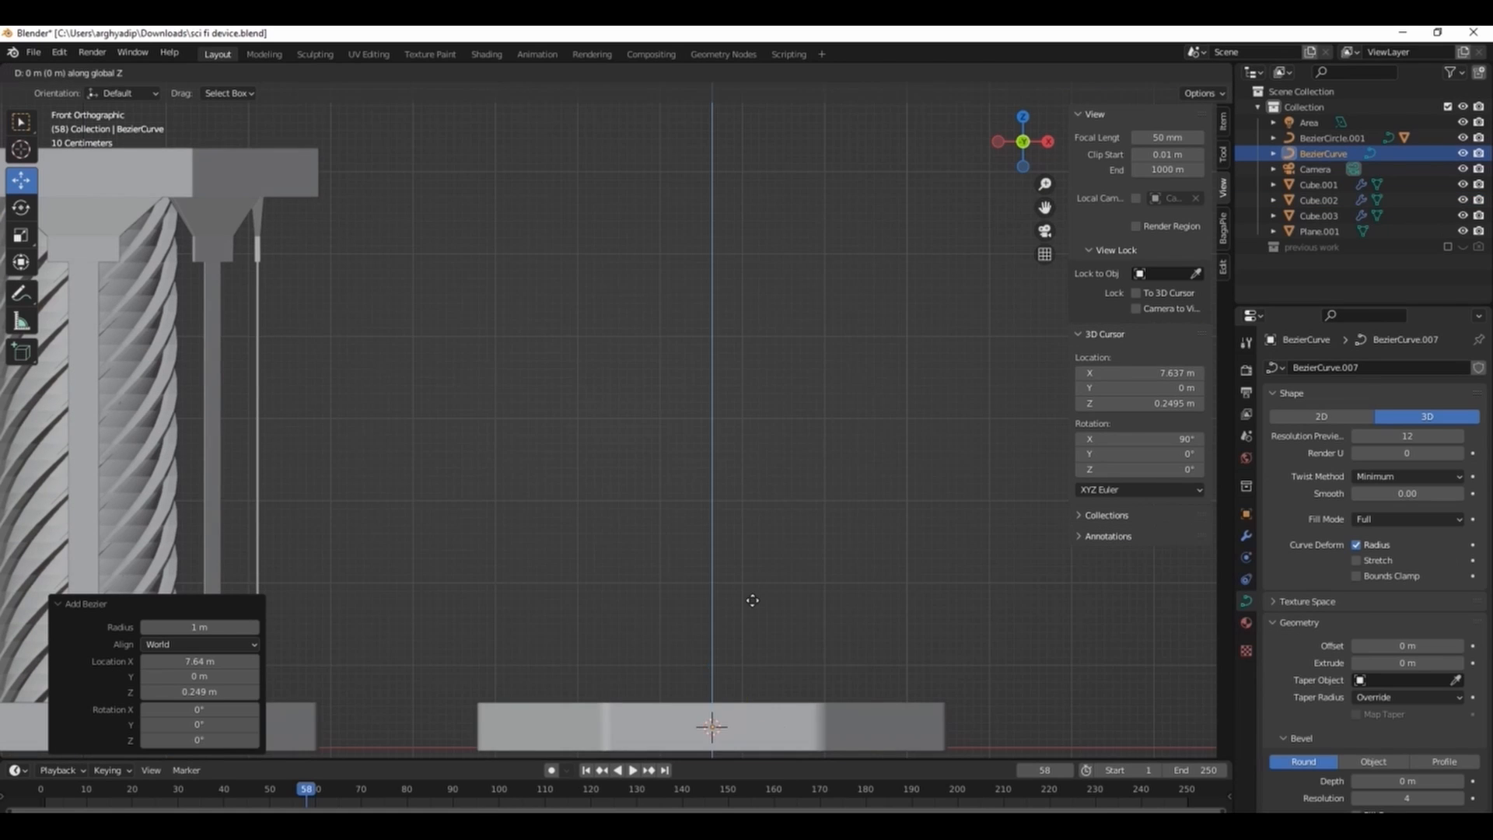
pyautogui.click(753, 302)
# Step: In Edit Mode from above, rotate the handles of the curve's left end point so the curve runs straight along X
pyautogui.press('KP_7')
pyautogui.press('Tab')
pyautogui.press('r')
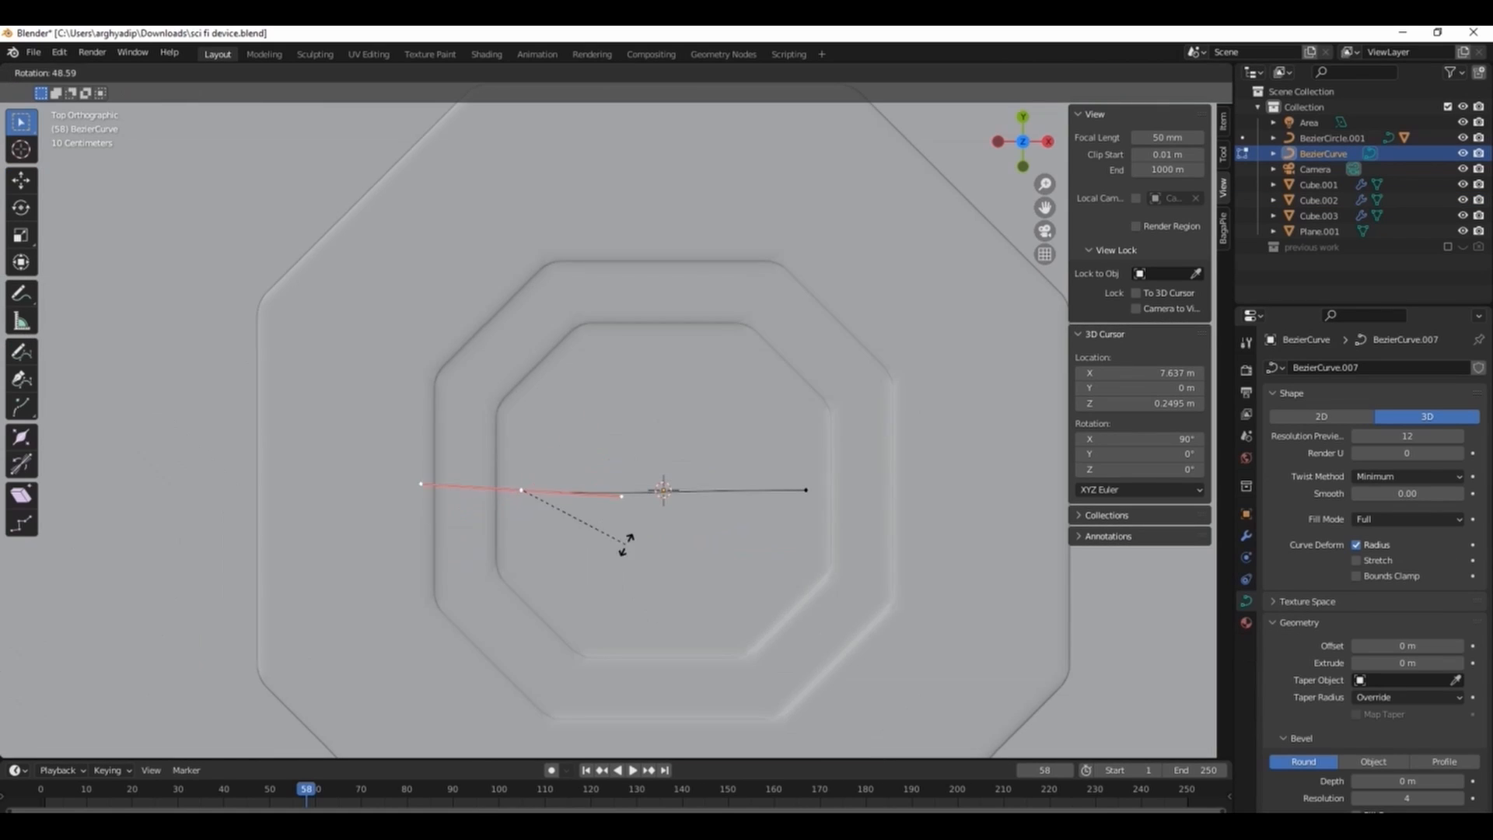
pyautogui.click(626, 543)
# Step: Extrude the curve's left end point about 0.83 m down along Z and rotate its handles about Z to form a smooth bend
pyautogui.press('KP_1')
pyautogui.press('g')
pyautogui.press('z')
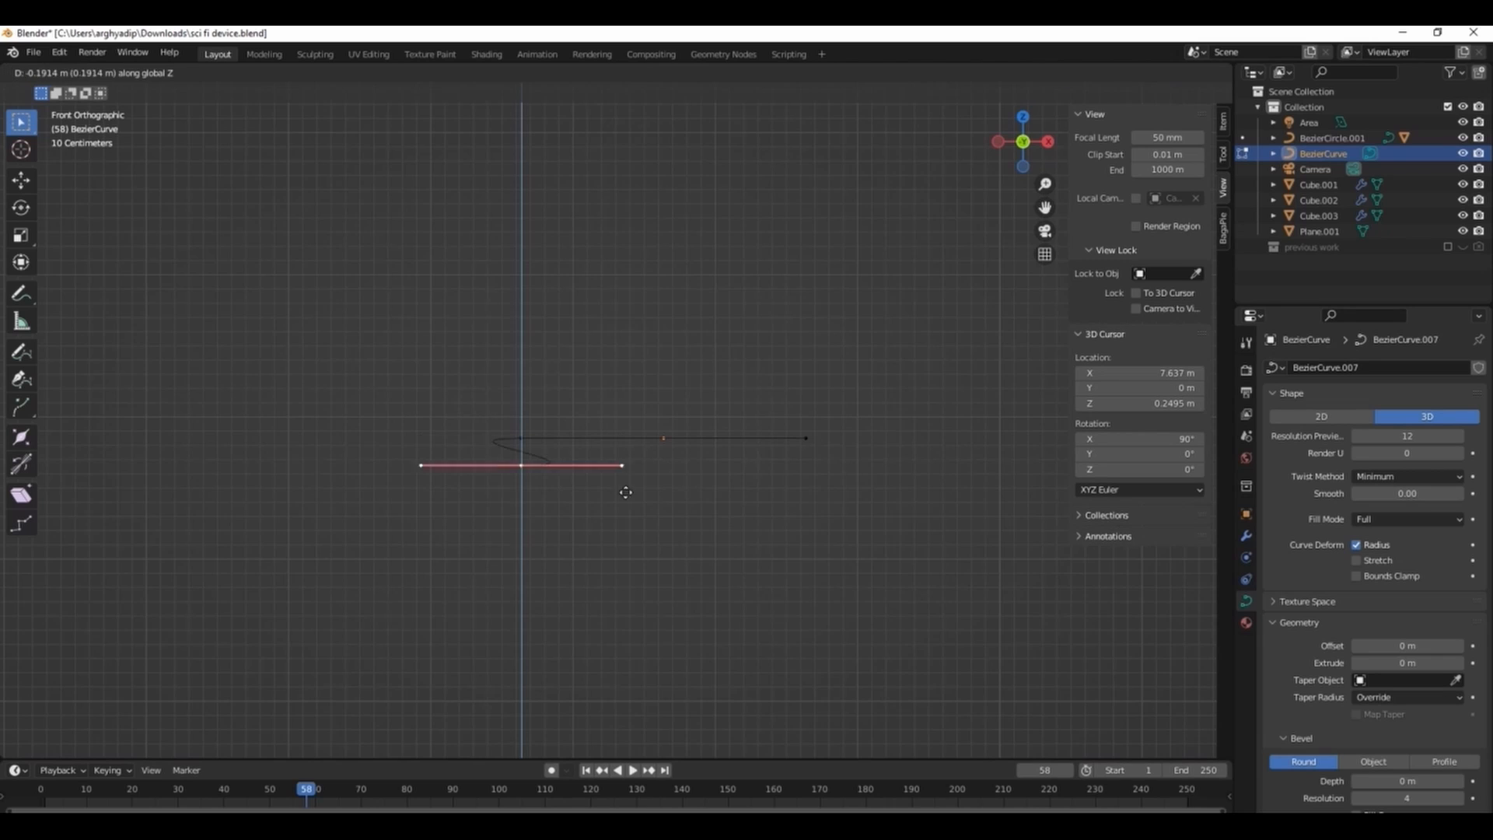
pyautogui.click(630, 510)
pyautogui.press('r')
pyautogui.press('z')
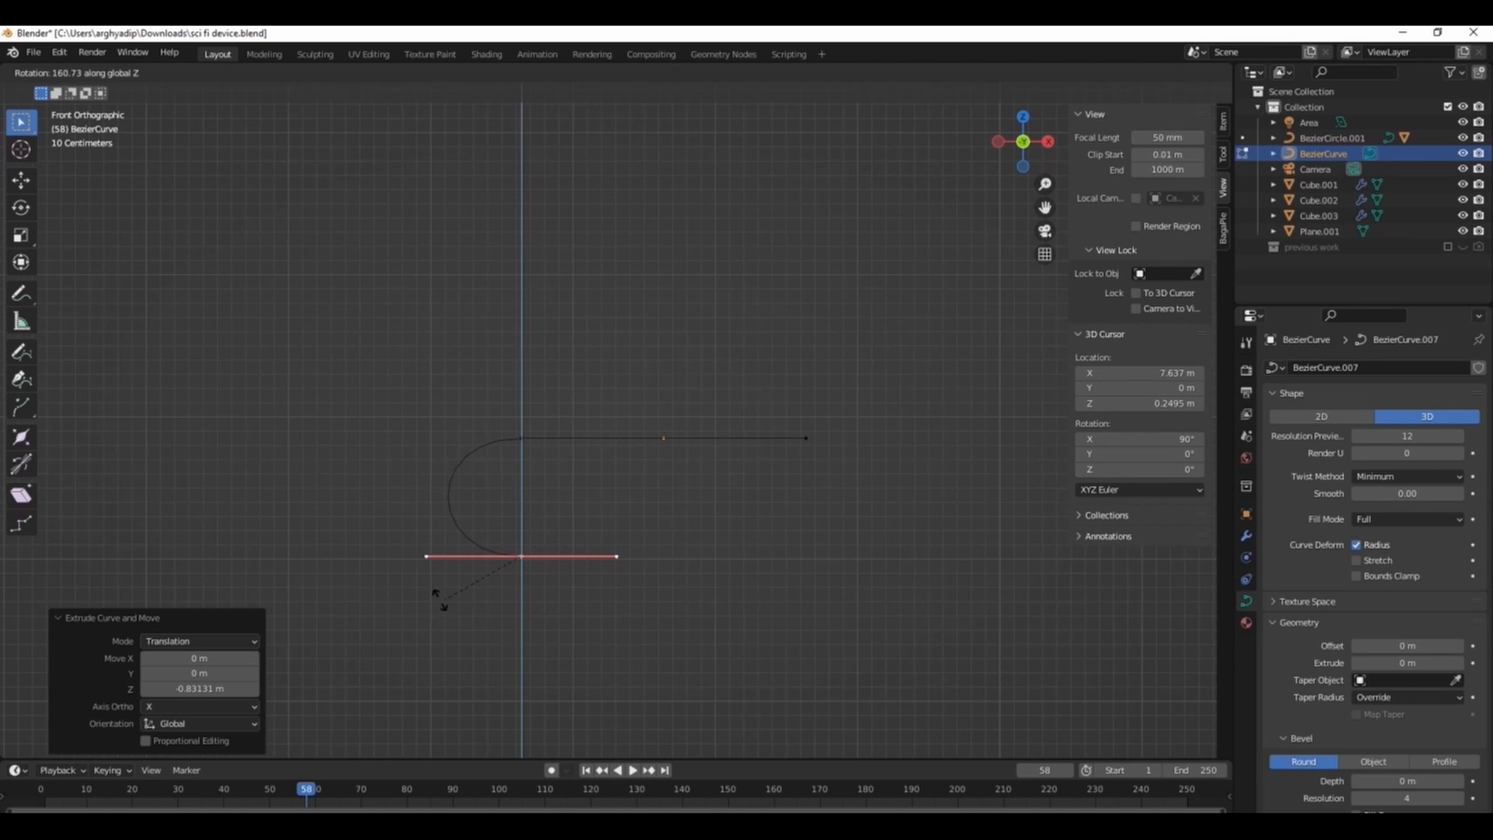
pyautogui.click(440, 600)
# Step: Scale down the handles of the lower and upper left control points to tighten the curve's left corner
pyautogui.press('s')
pyautogui.click(564, 560)
pyautogui.click(521, 438)
pyautogui.press('s')
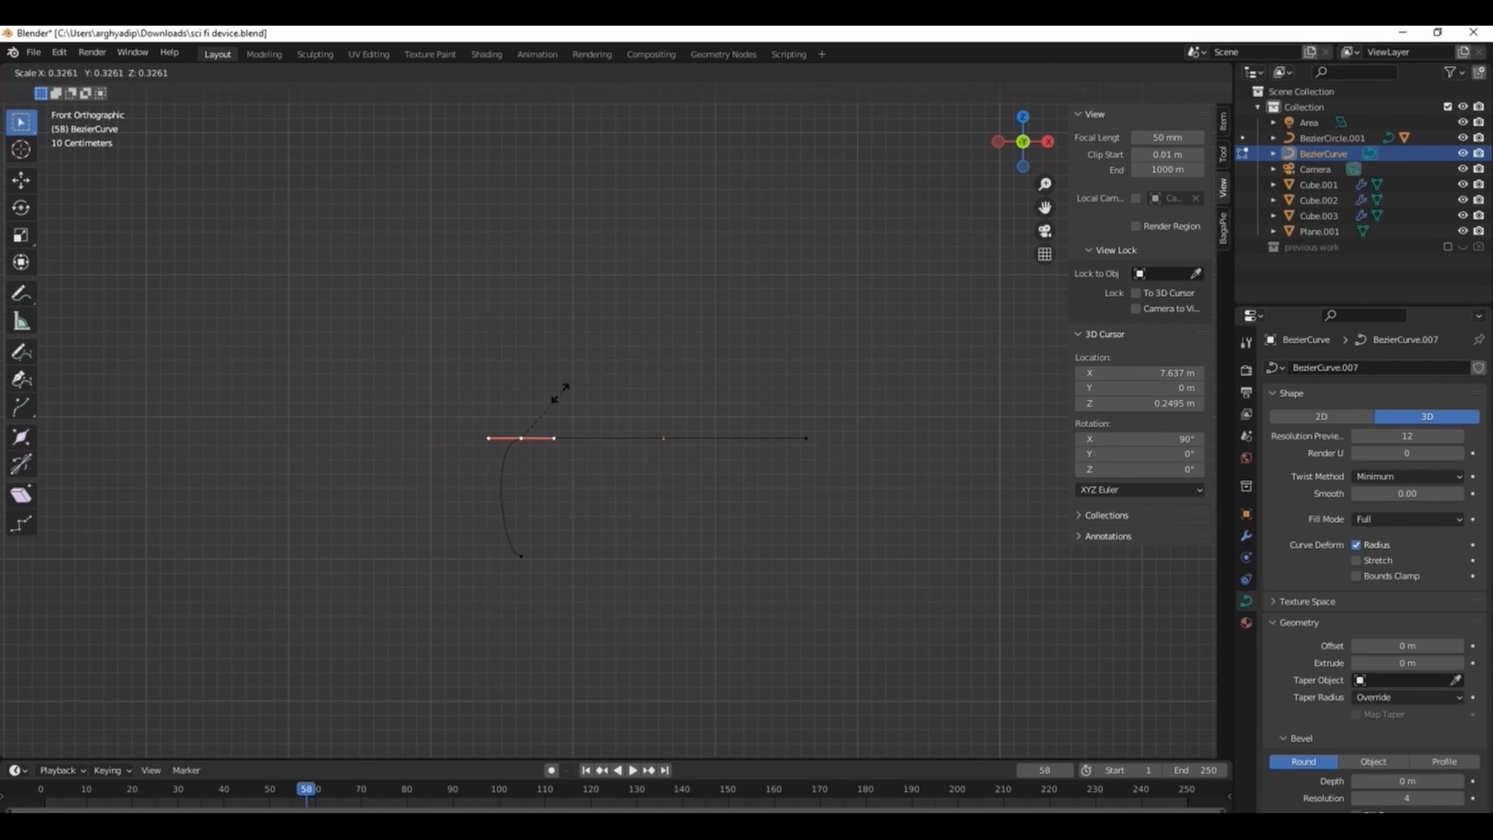
pyautogui.click(559, 393)
pyautogui.press('s')
pyautogui.click(605, 413)
# Step: Extrude the curve's right end point down along Z level with the left end and rotate its handles 182° about Z
pyautogui.click(809, 436)
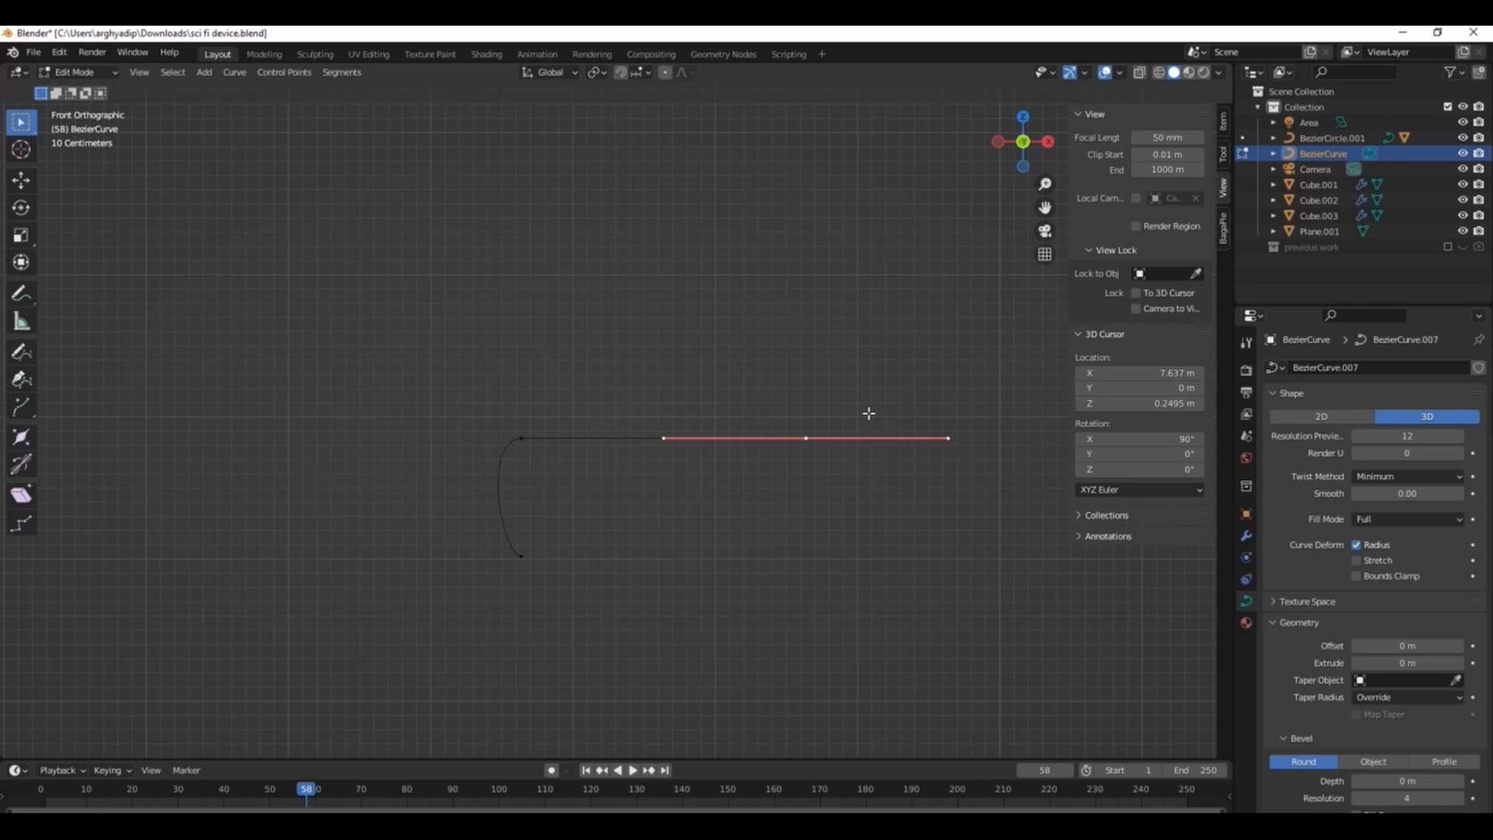
pyautogui.press('g')
pyautogui.press('z')
pyautogui.click(870, 536)
pyautogui.press('r')
pyautogui.press('z')
pyautogui.click(721, 588)
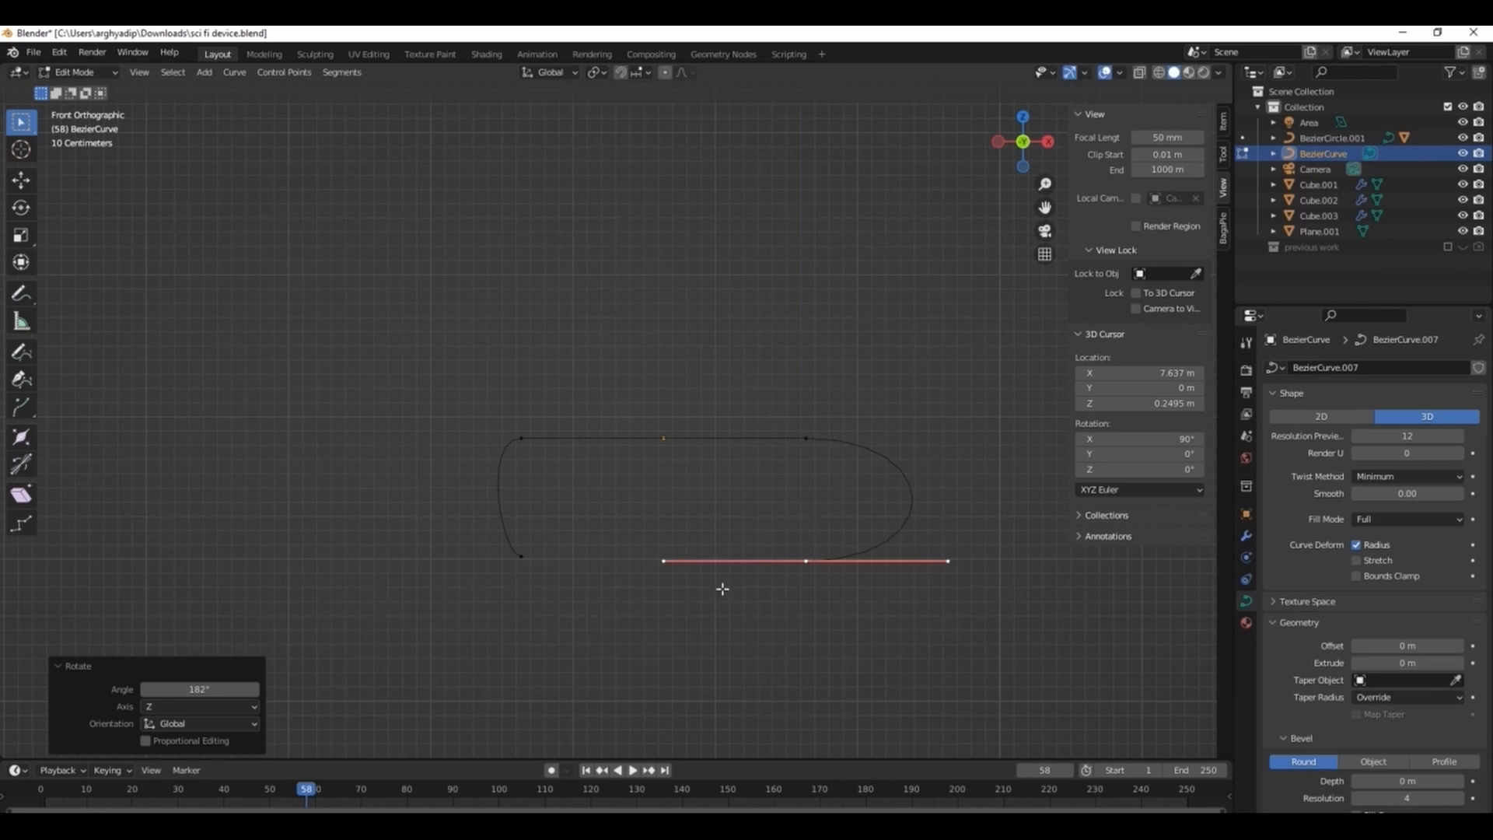
# Step: Scale down the handles of the lower and upper right control points to match the left corner, and leave Edit Mode
pyautogui.press('s')
pyautogui.click(805, 561)
pyautogui.click(810, 438)
pyautogui.press('s')
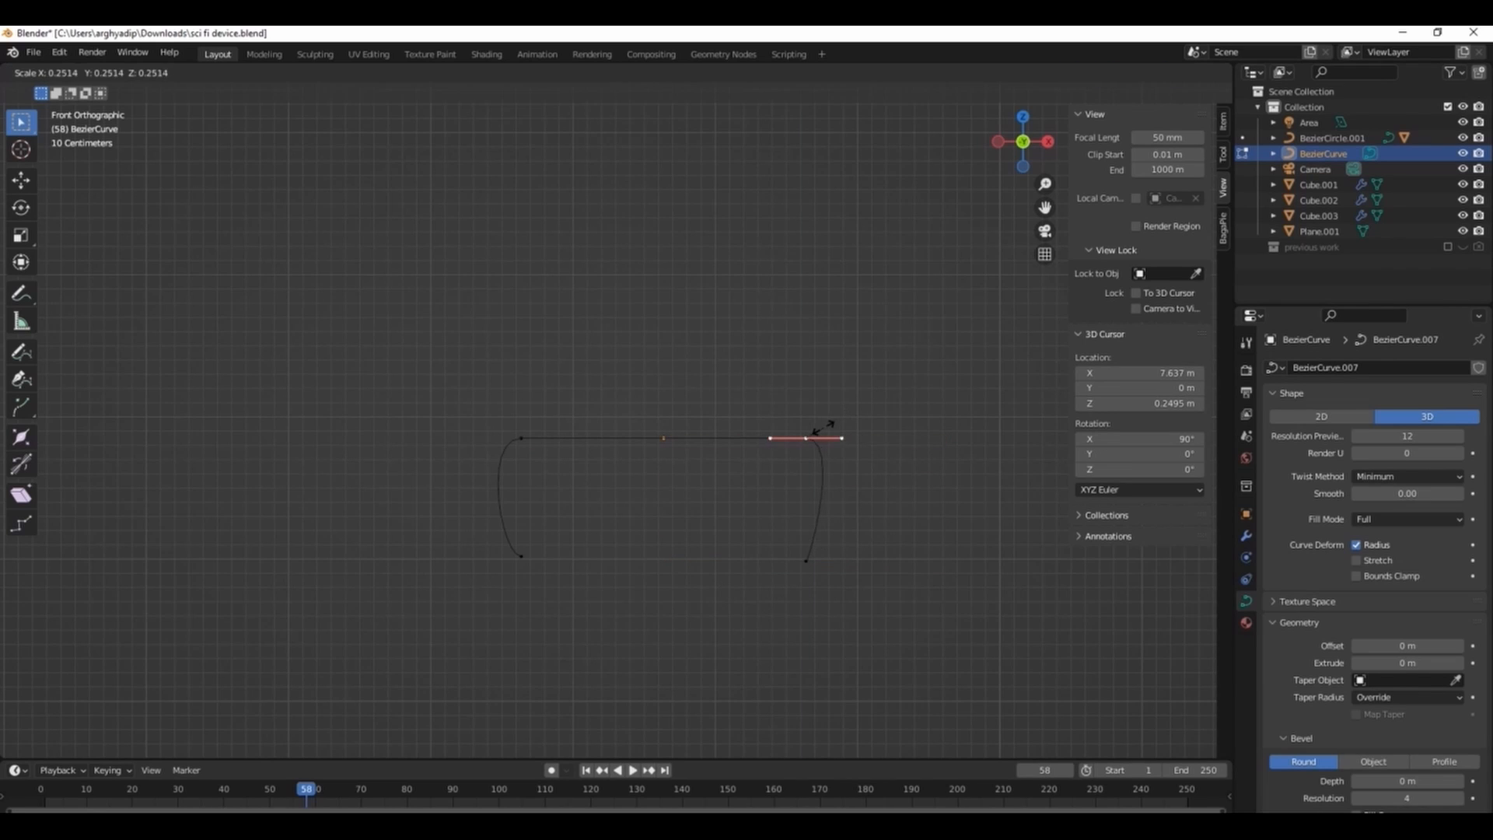
pyautogui.click(823, 427)
pyautogui.press('Tab')
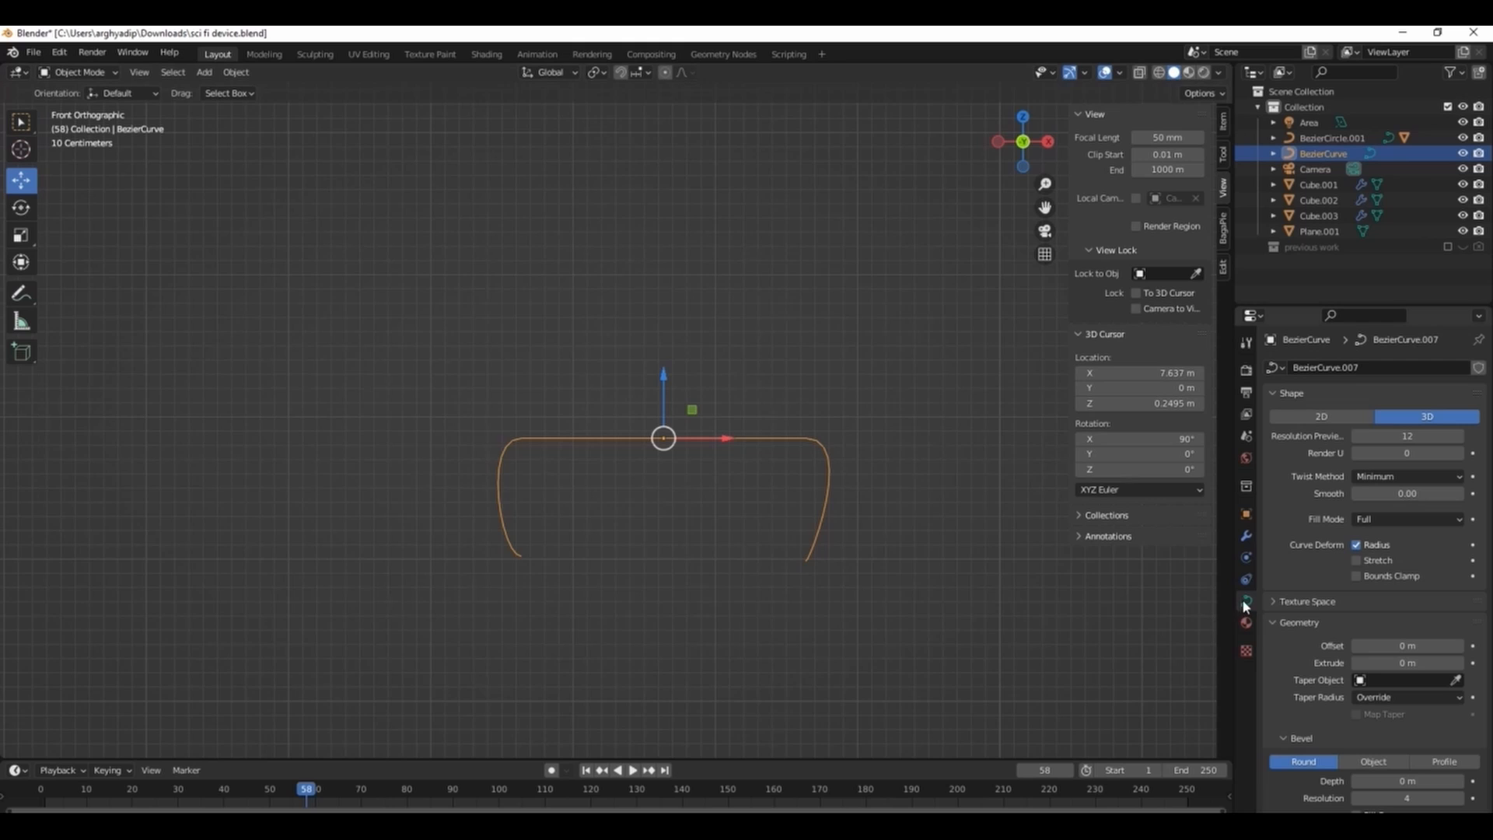
# Step: Give the curve a round bevel with a depth of 0.04 m
pyautogui.scroll(-3, 1370, 680)
pyautogui.moveTo(1400, 687); pyautogui.dragTo(1446, 688)
pyautogui.click(762, 554)
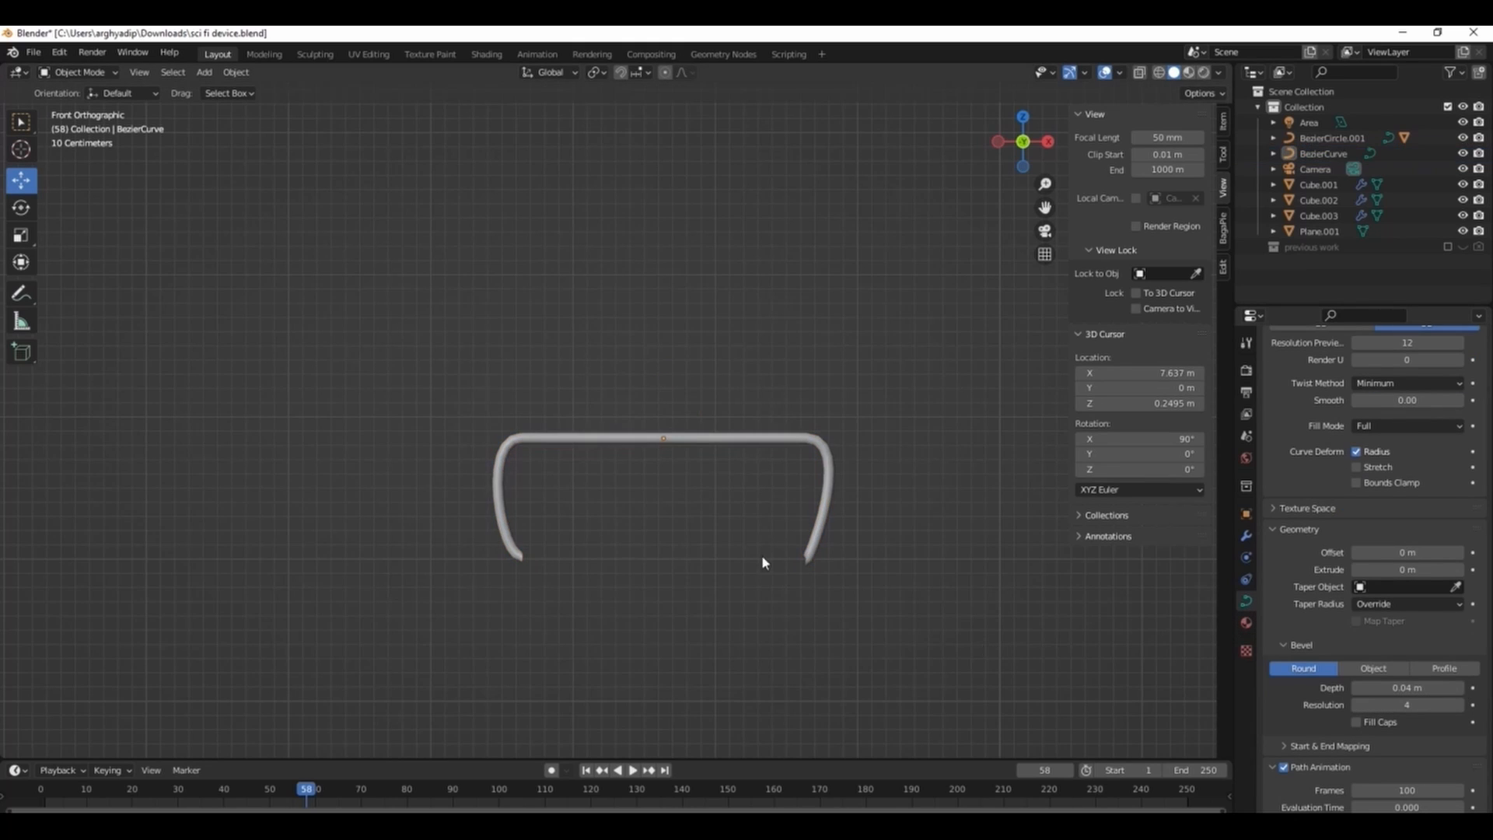
# Step: Move the beveled curve along Y from the slab's center to near its back edge
pyautogui.click(722, 436)
pyautogui.press('KP_7')
pyautogui.moveTo(663, 444); pyautogui.dragTo(665, 314)
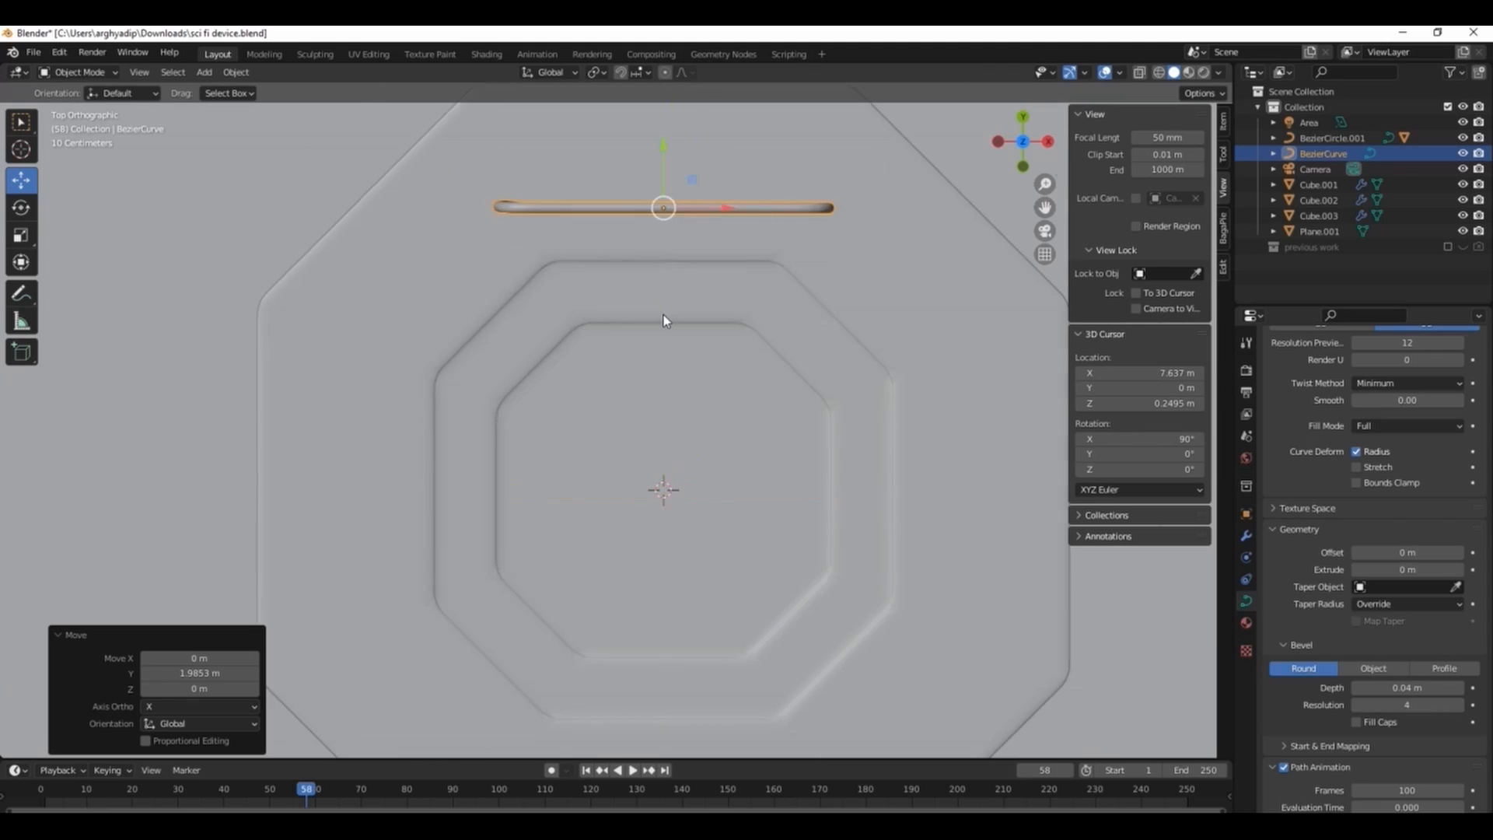
pyautogui.scroll(1, 685, 273)
pyautogui.scroll(-4, 685, 273)
pyautogui.moveTo(644, 241); pyautogui.dragTo(644, 211)
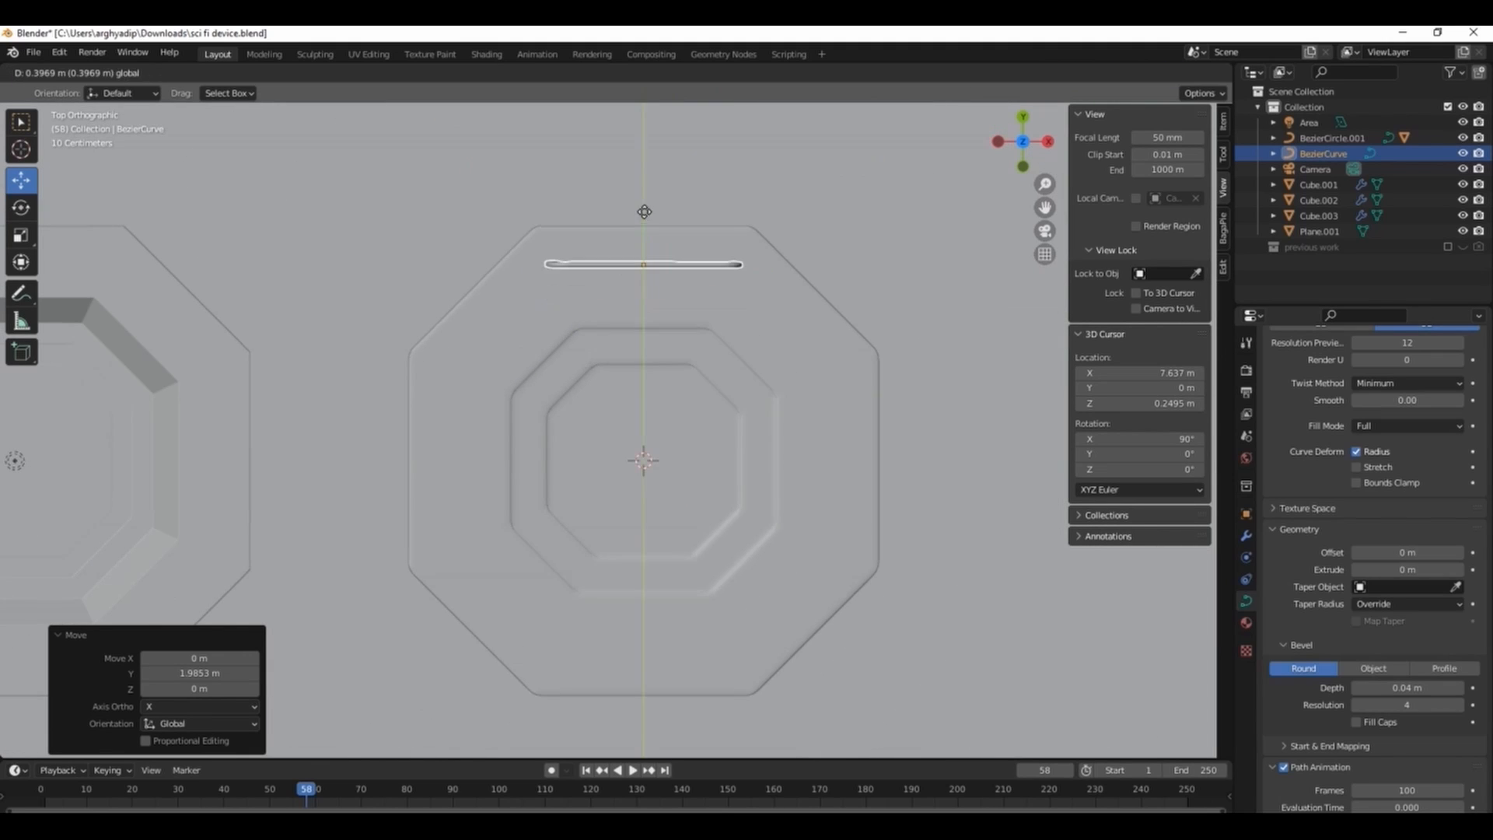
# Step: Scale the curve to 0.890 overall and narrow it to 0.816 along X to fit the slab's edge
pyautogui.press('Escape')
pyautogui.press('s')
pyautogui.click(692, 231)
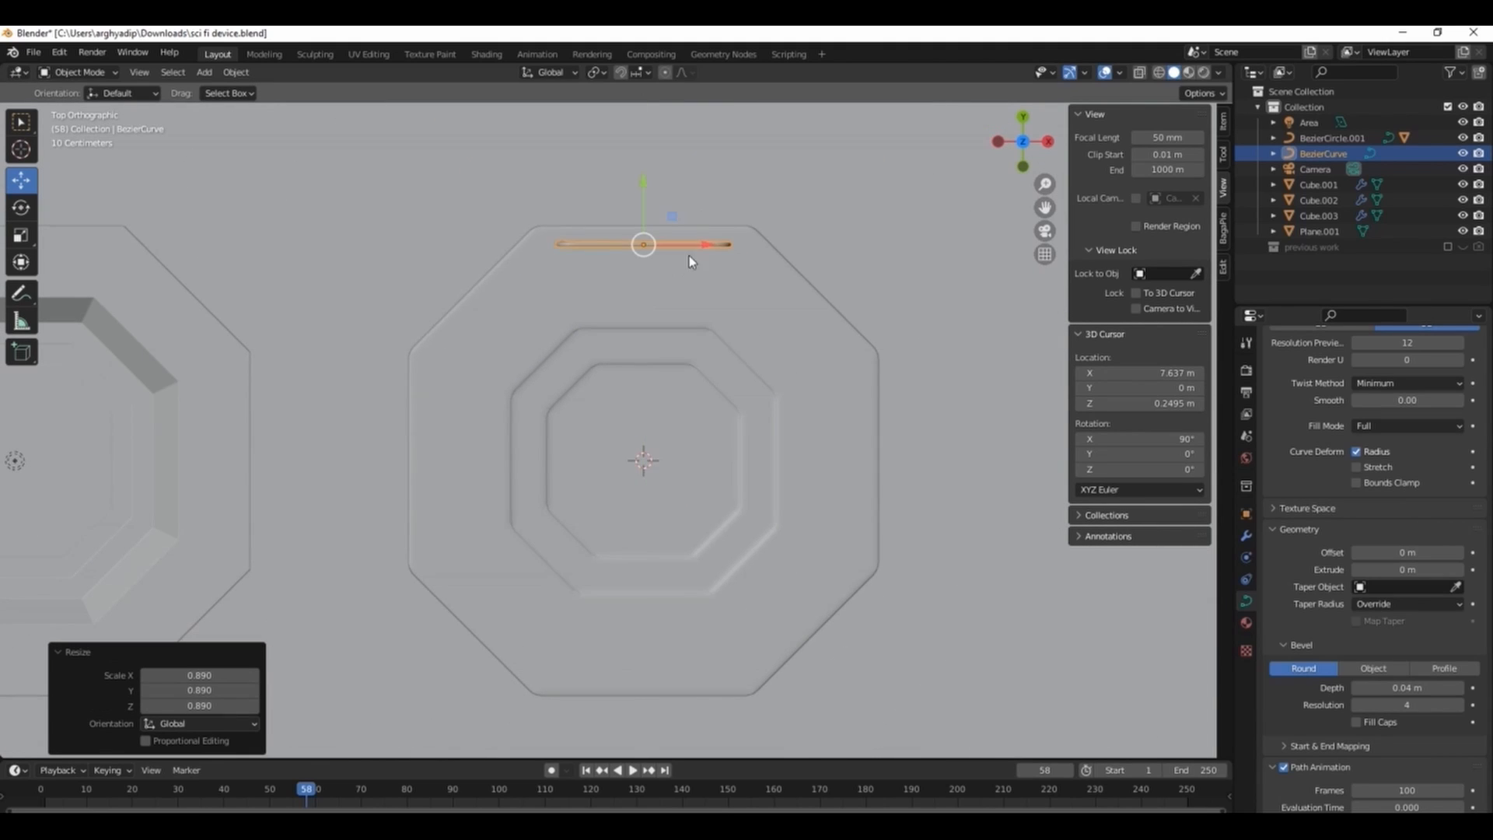
pyautogui.press('s')
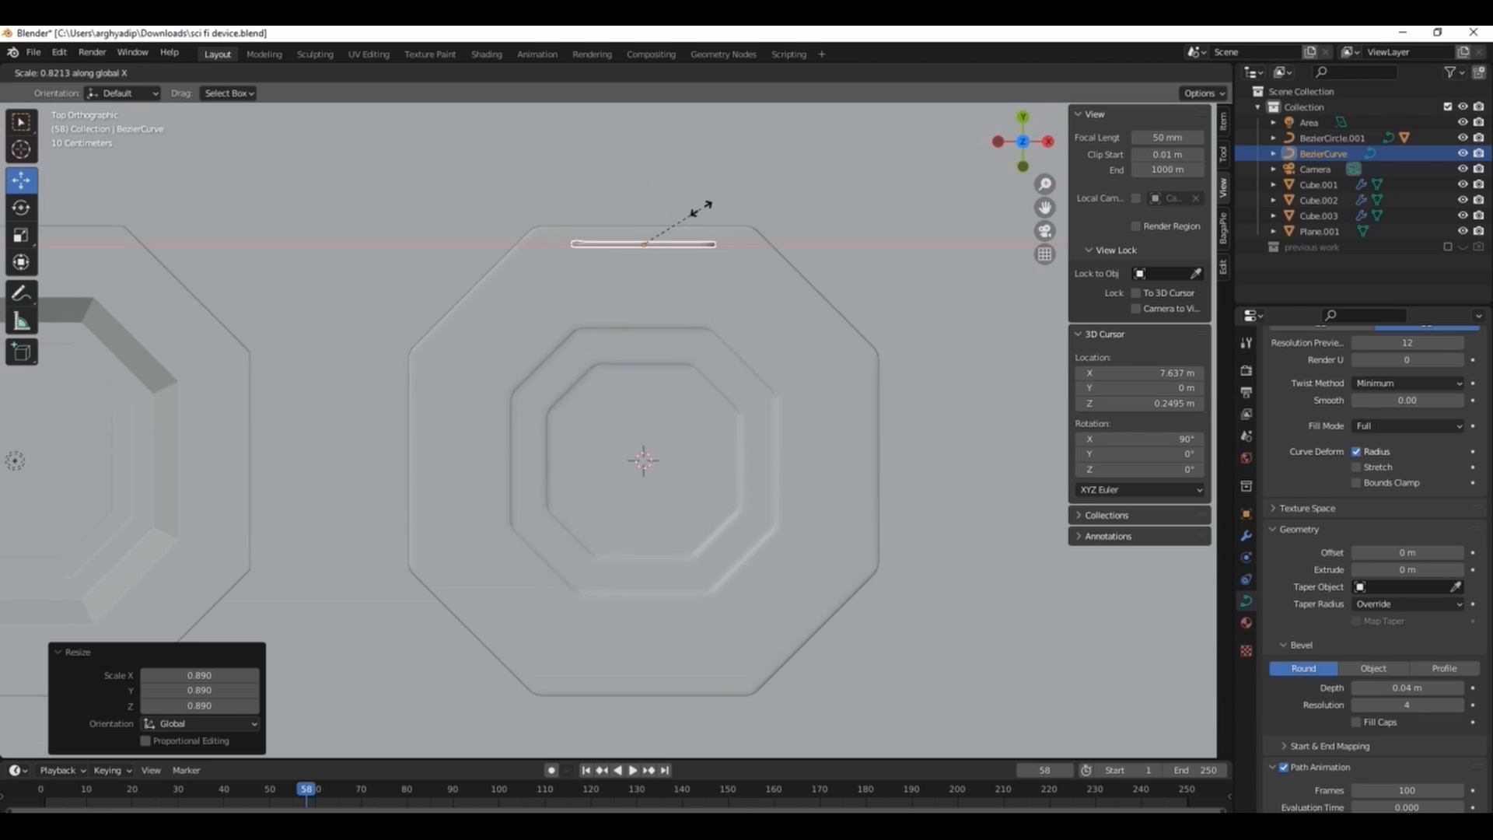
pyautogui.click(702, 209)
# Step: Duplicate the curve a short distance along Y toward the slab's center and narrow the copy
pyautogui.scroll(2, 689, 204)
pyautogui.hotkey('shift', 'd')
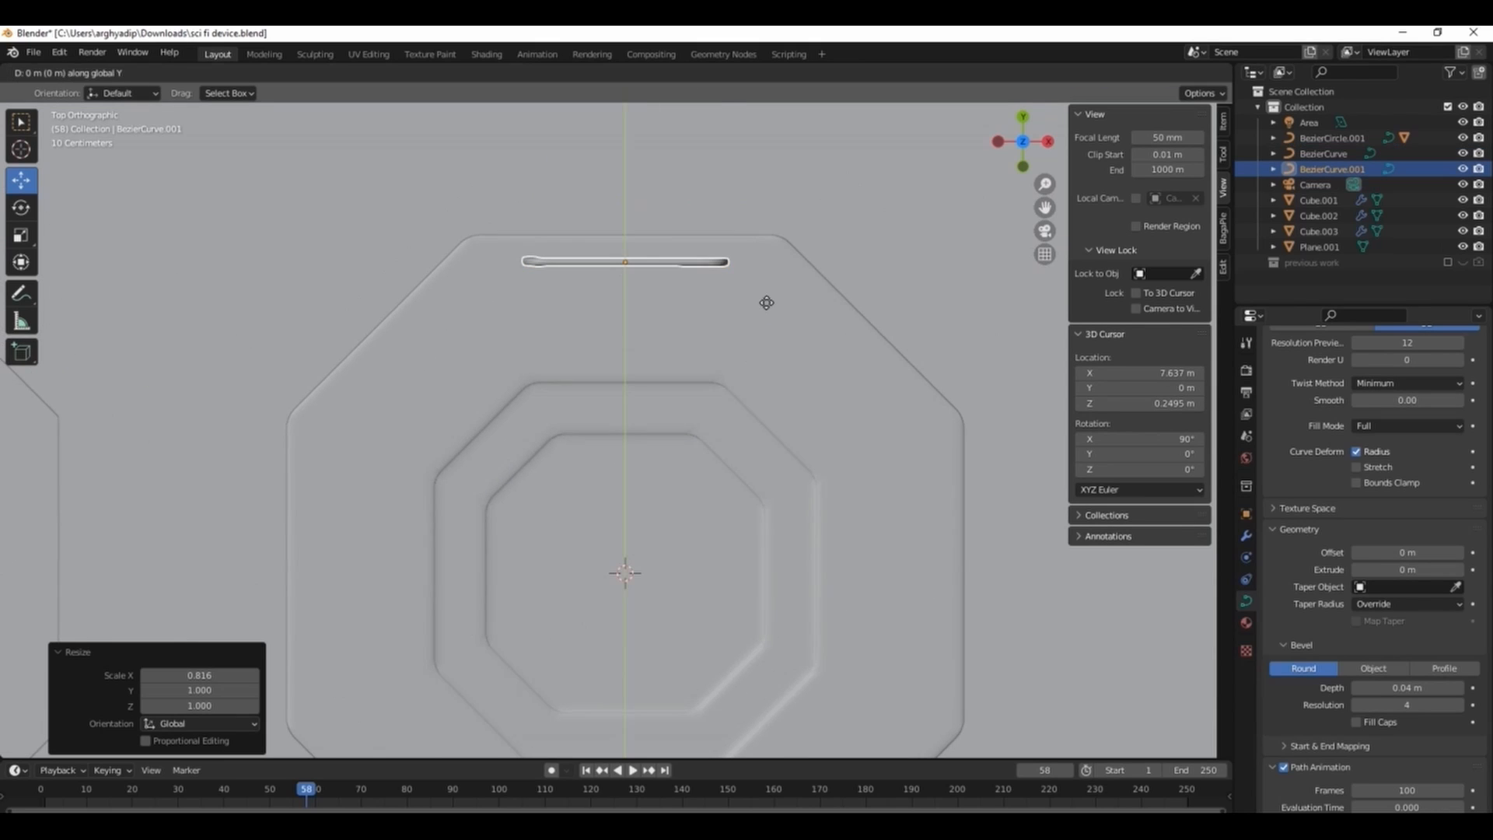
pyautogui.click(769, 327)
pyautogui.press('s')
pyautogui.click(753, 328)
pyautogui.click(754, 328)
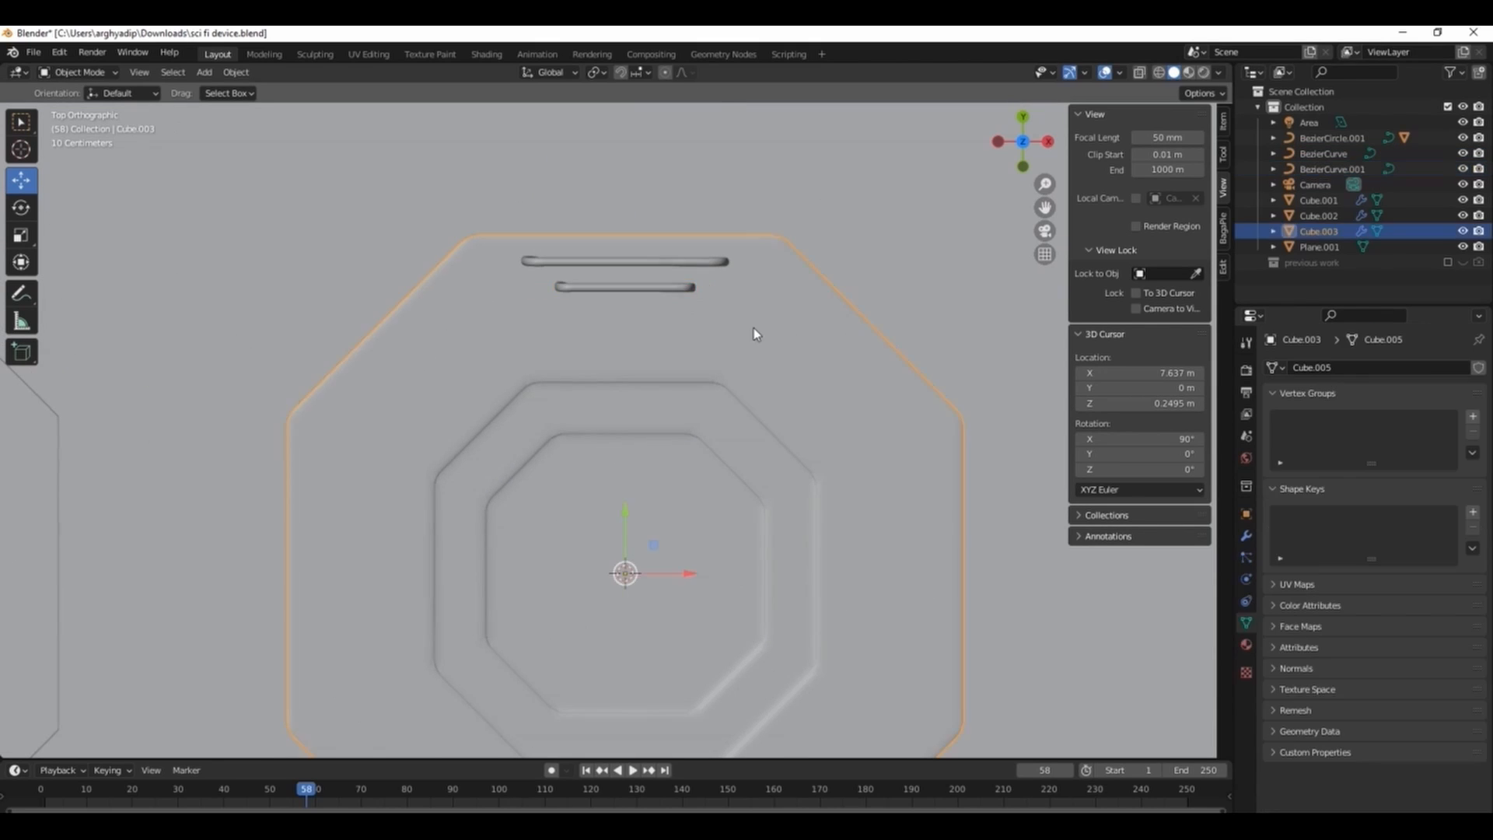
# Step: Duplicate the second curve along Y toward the slab's center and scale the copy to 0.781 along X
pyautogui.click(716, 291)
pyautogui.hotkey('shift', 'd')
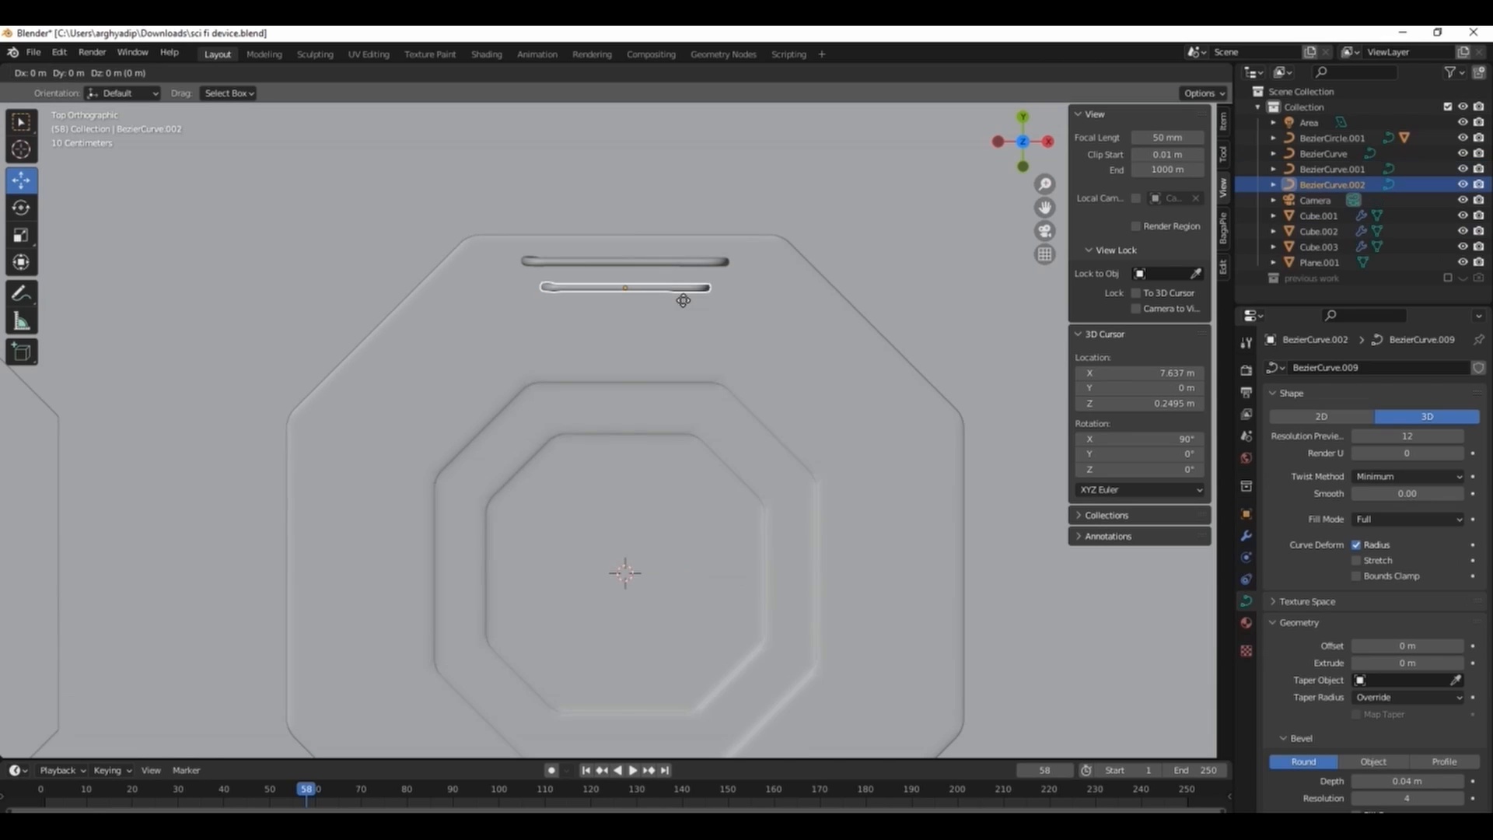
pyautogui.click(684, 325)
pyautogui.press('s')
pyautogui.press('x')
pyautogui.click(739, 347)
# Step: Duplicate the third curve along Y toward the recess and scale this fourth one to 0.704 along X
pyautogui.hotkey('shift', 'd')
pyautogui.press('y')
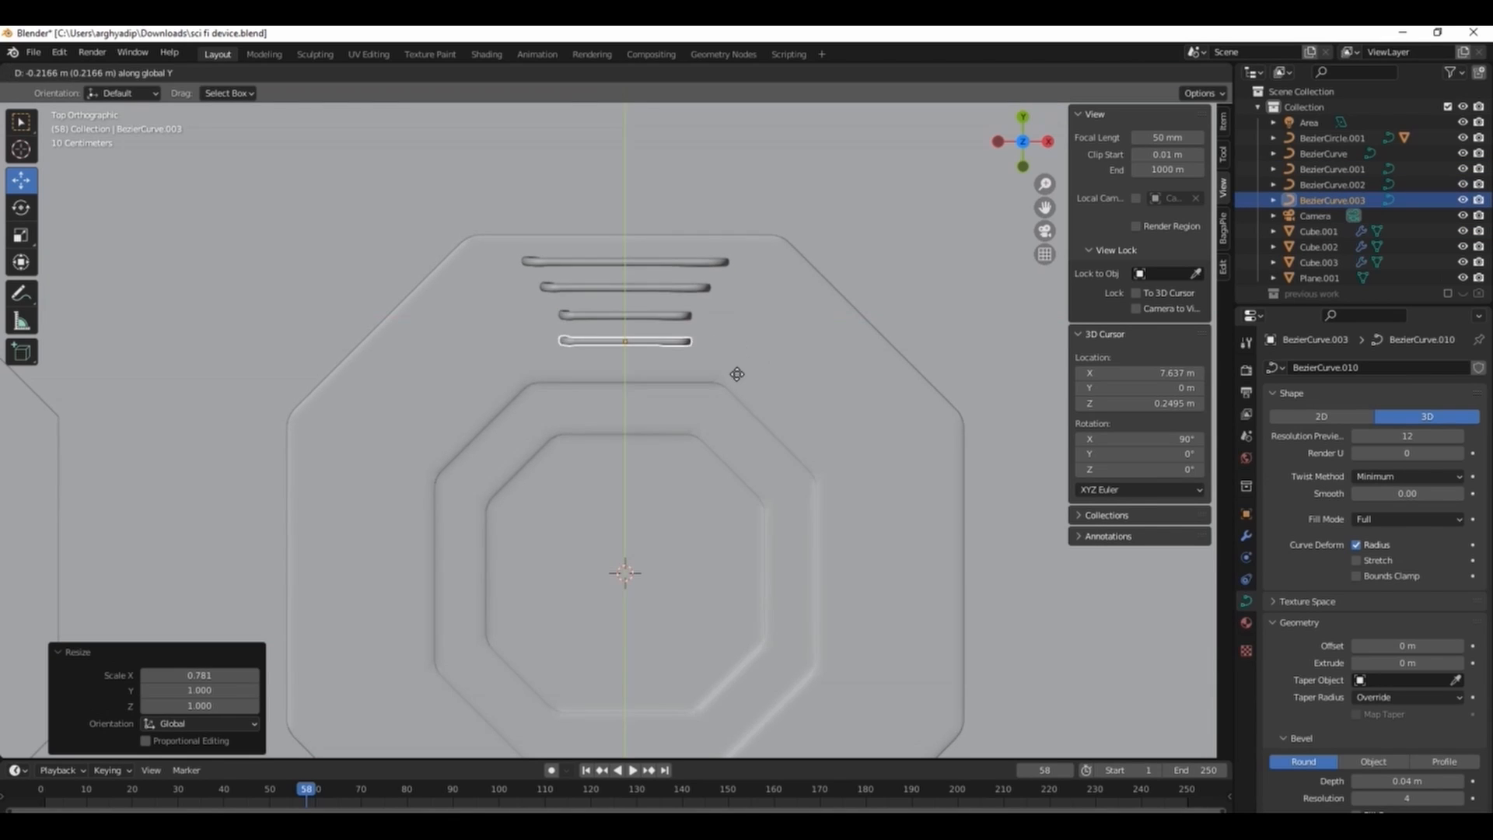
pyautogui.click(738, 376)
pyautogui.press('s')
pyautogui.press('x')
pyautogui.click(704, 370)
# Step: Select all four beveled curves together from the front view
pyautogui.moveTo(705, 370); pyautogui.dragTo(651, 313, button='middle')
pyautogui.press('KP_1')
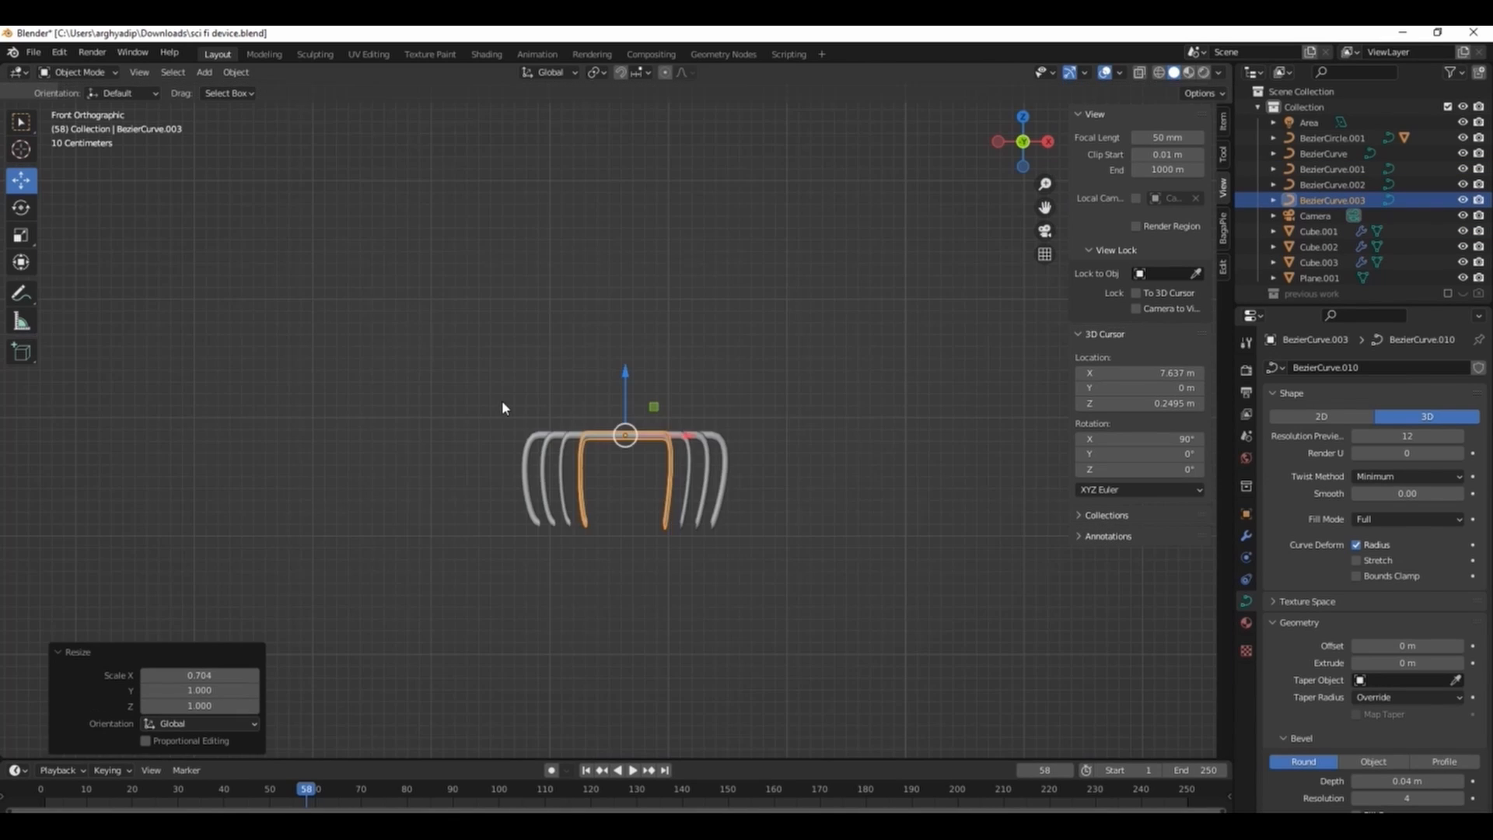
pyautogui.moveTo(502, 402); pyautogui.dragTo(749, 550)
# Step: Try joining the four curves into one object and undo the join
pyautogui.rightClick(795, 349)
pyautogui.click(795, 347)
pyautogui.moveTo(763, 420); pyautogui.dragTo(716, 513, button='middle')
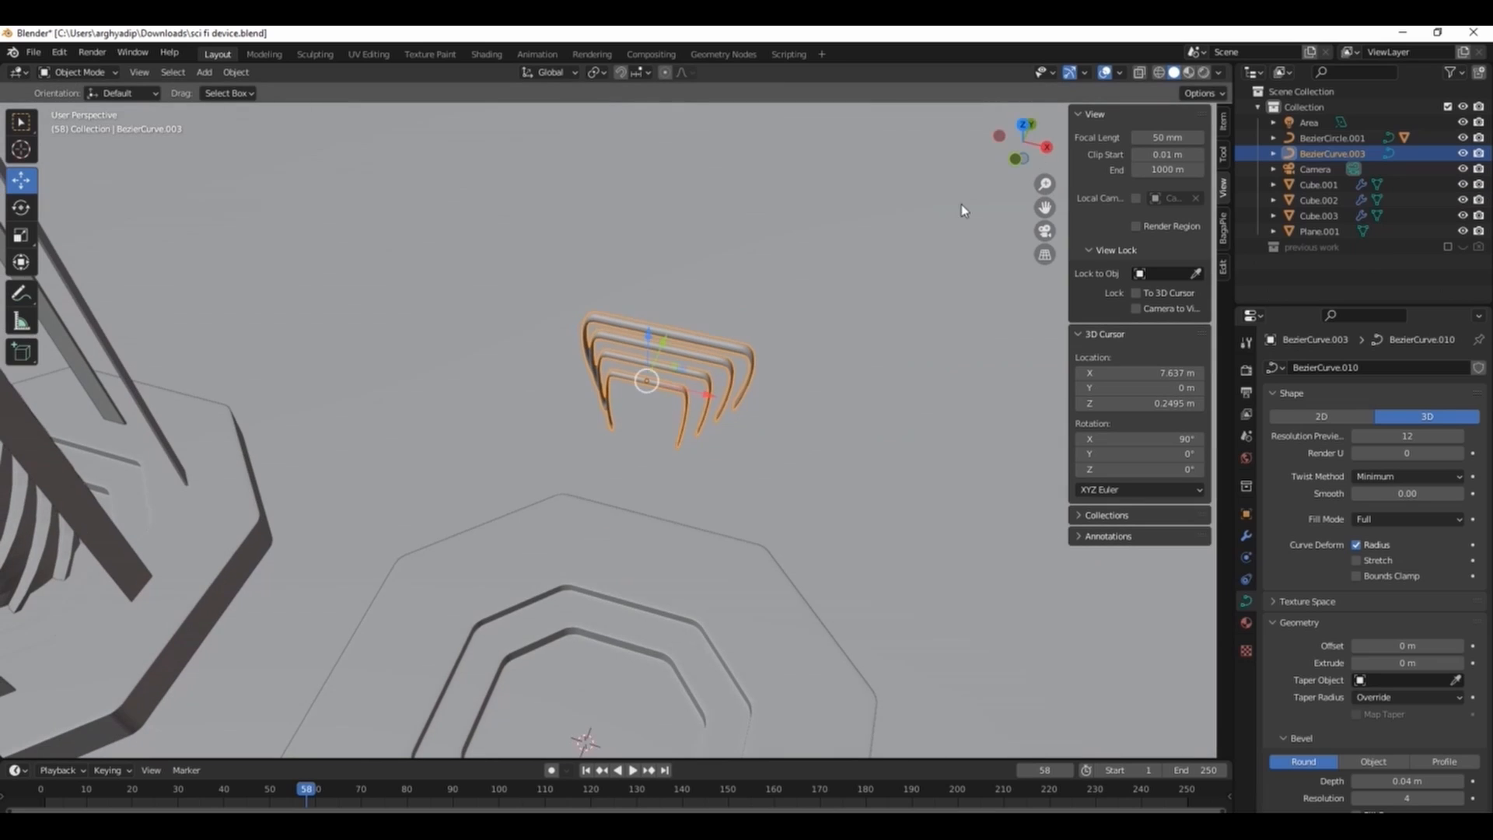
pyautogui.moveTo(962, 204); pyautogui.dragTo(836, 317, button='middle')
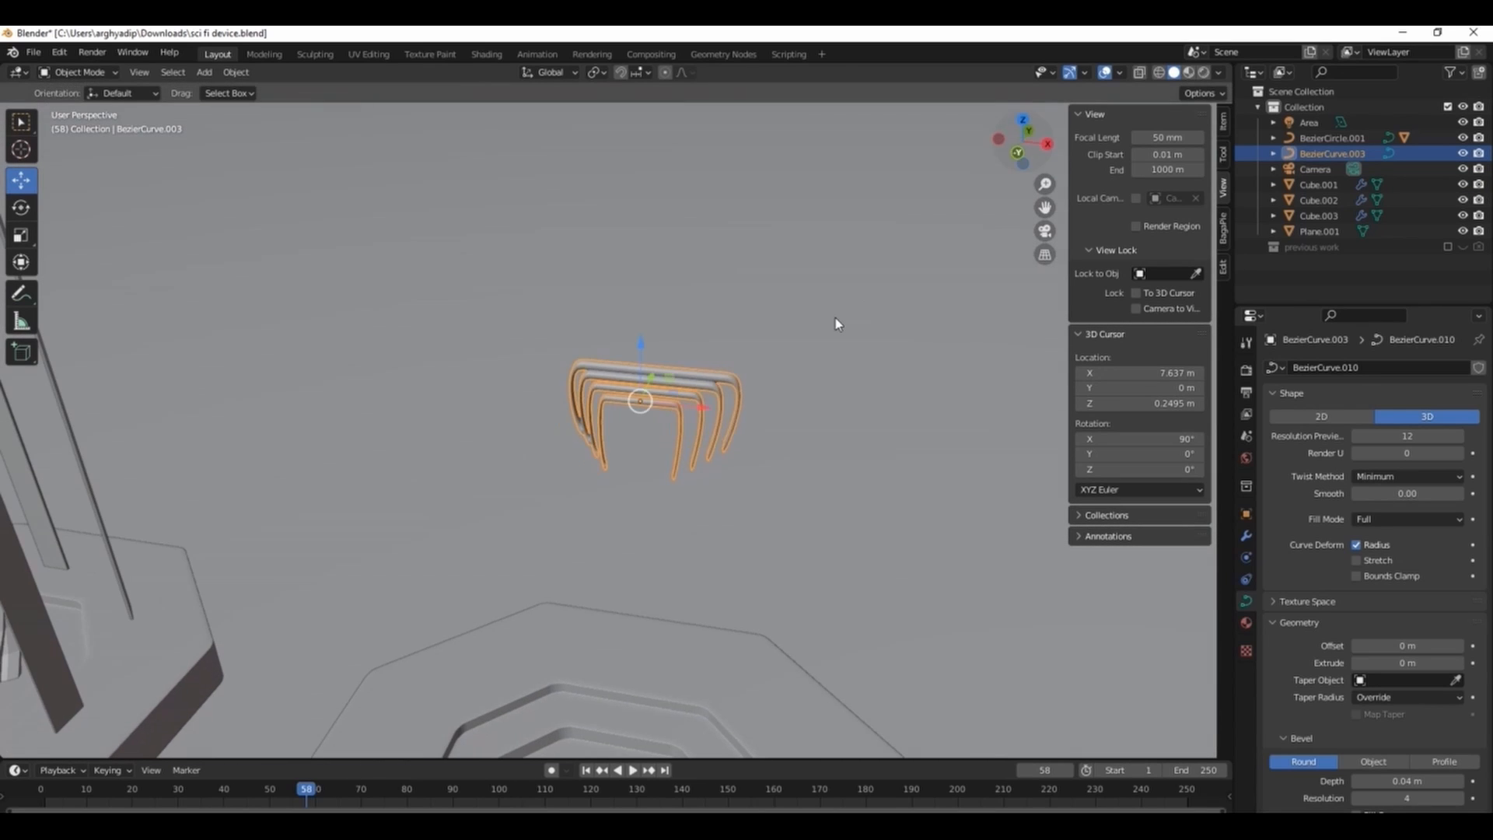
pyautogui.hotkey('ctrl', 'z')
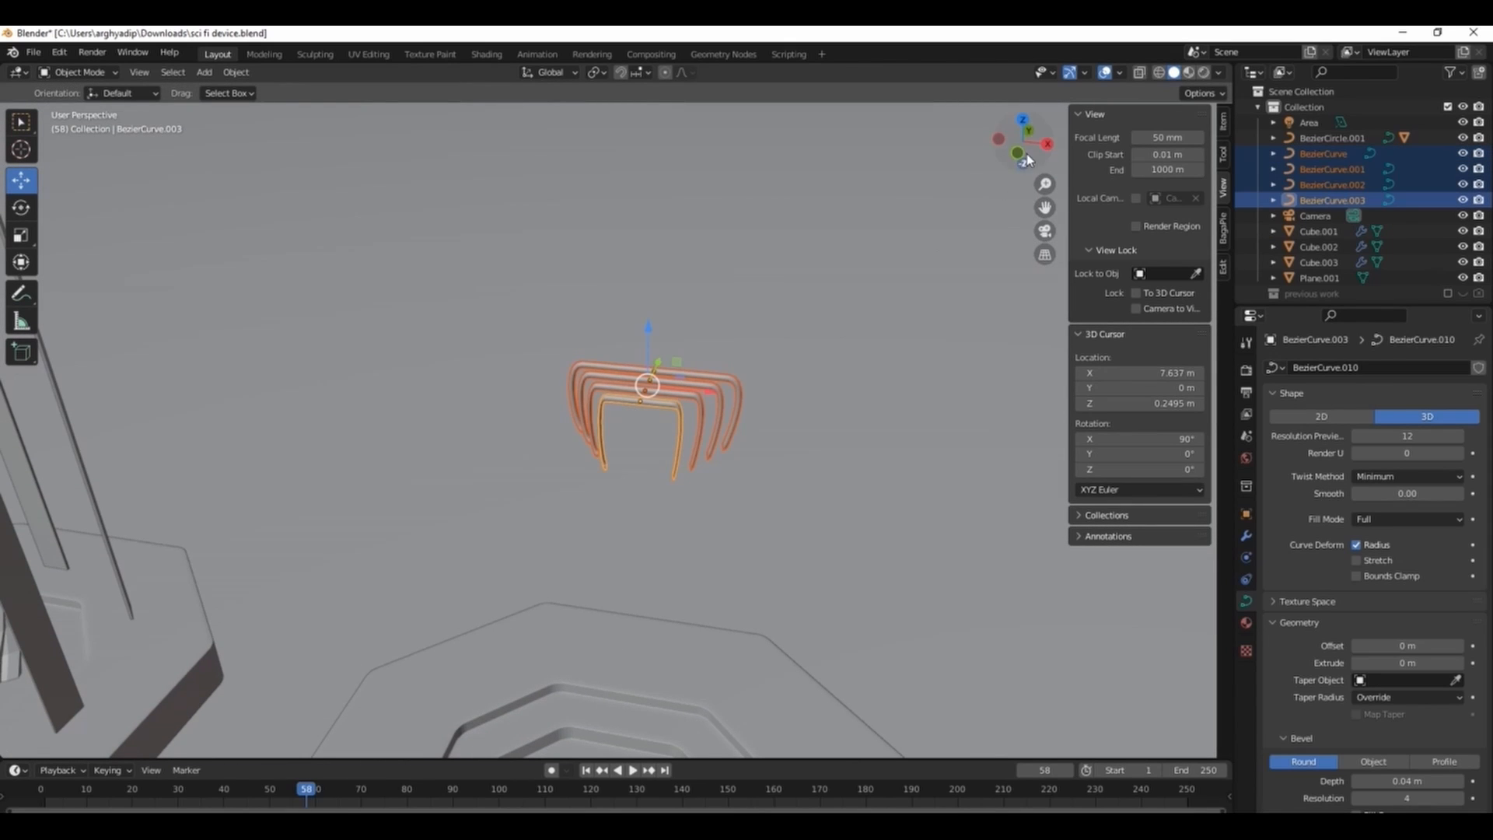
# Step: Set the transform pivot point to the 3D Cursor and view the four curves from above
pyautogui.moveTo(1020, 151); pyautogui.dragTo(670, 93)
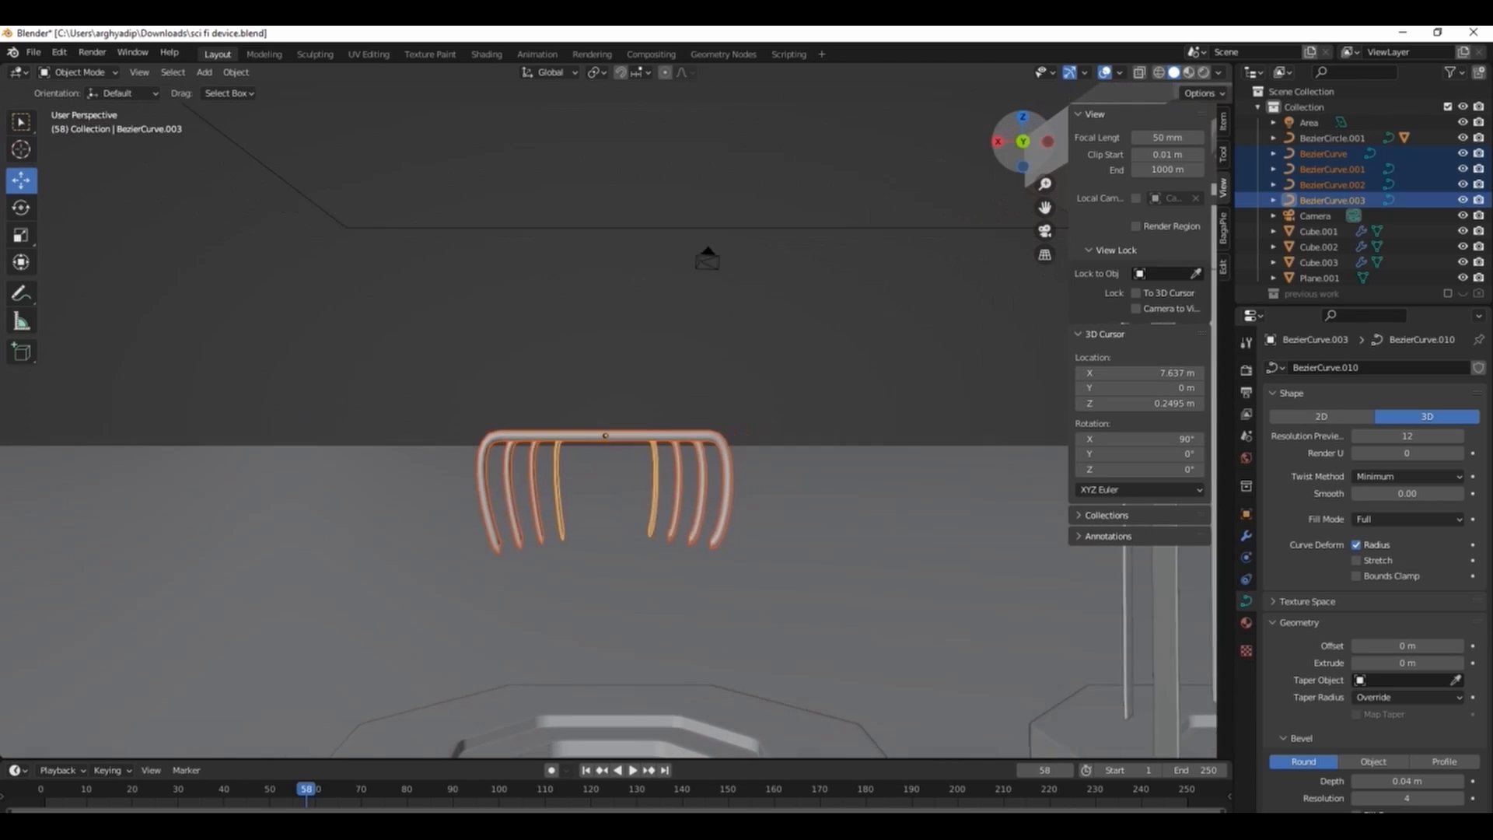
pyautogui.press('KP_7')
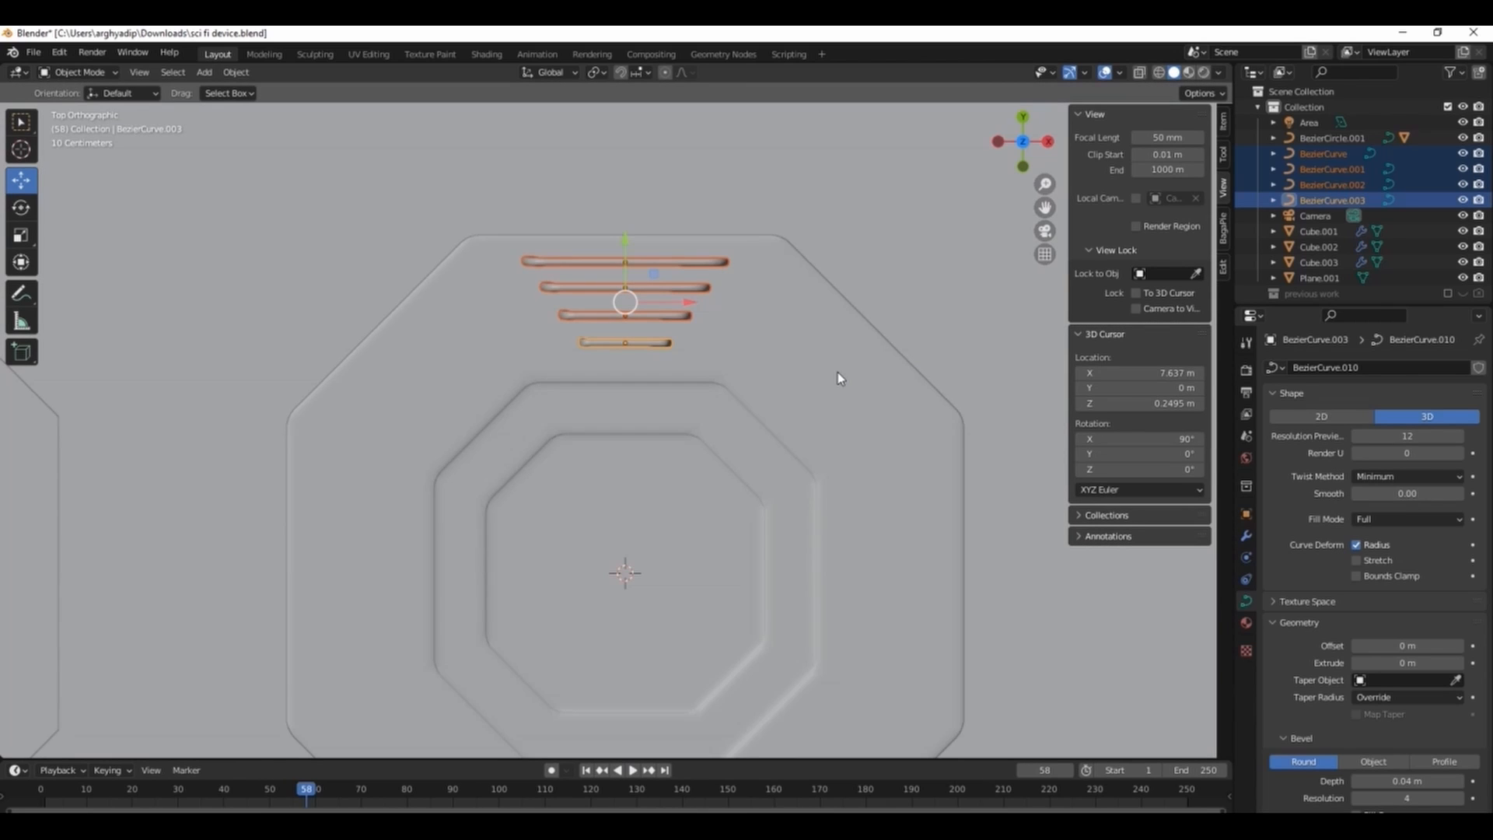
pyautogui.scroll(-5, 767, 327)
pyautogui.click(597, 72)
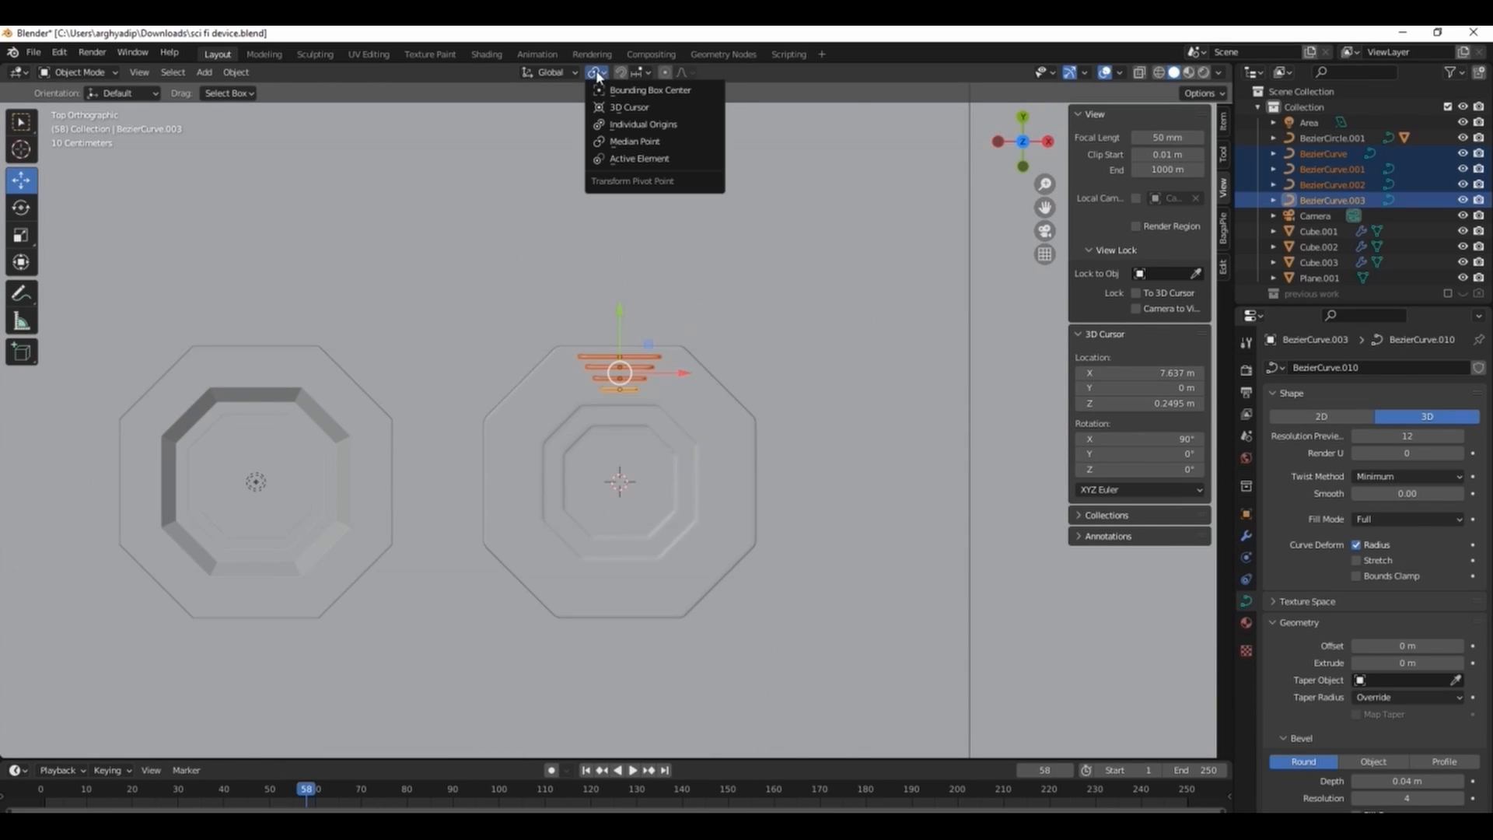
pyautogui.click(647, 108)
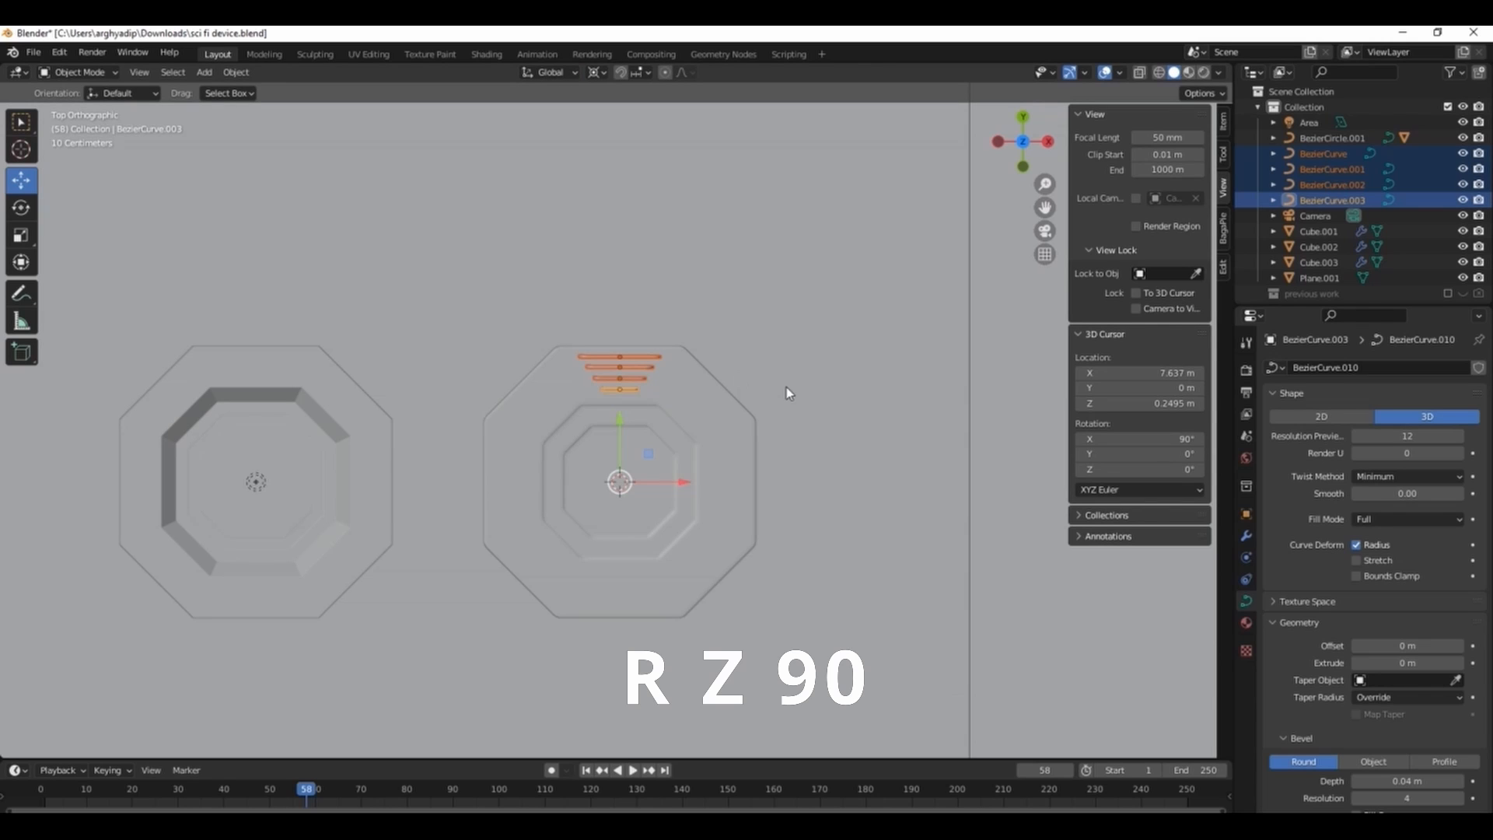
# Step: Duplicate the four curves rotated 90° about Z around the slab's center, repeating until four sides carry a set
pyautogui.hotkey('shift', 'd')
pyautogui.write('z90')
pyautogui.press('Return')
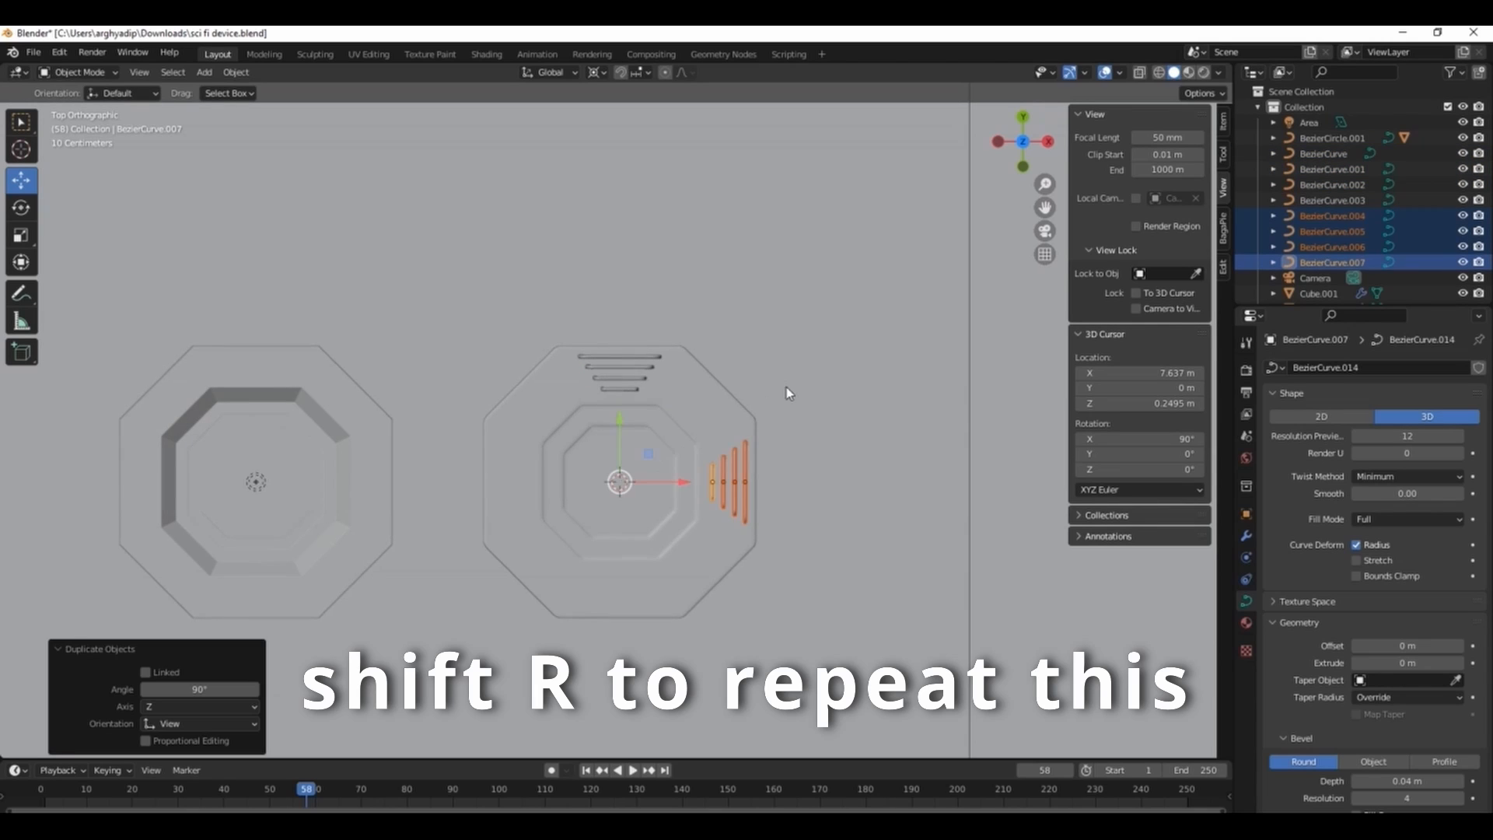
pyautogui.hotkey('shift', 'r')
# Step: Select all the curve sets and move them about 2.89 m down along Z onto the base slab
pyautogui.moveTo(990, 260); pyautogui.dragTo(952, 178, button='middle')
pyautogui.moveTo(459, 389); pyautogui.dragTo(804, 418)
pyautogui.press('KP_1')
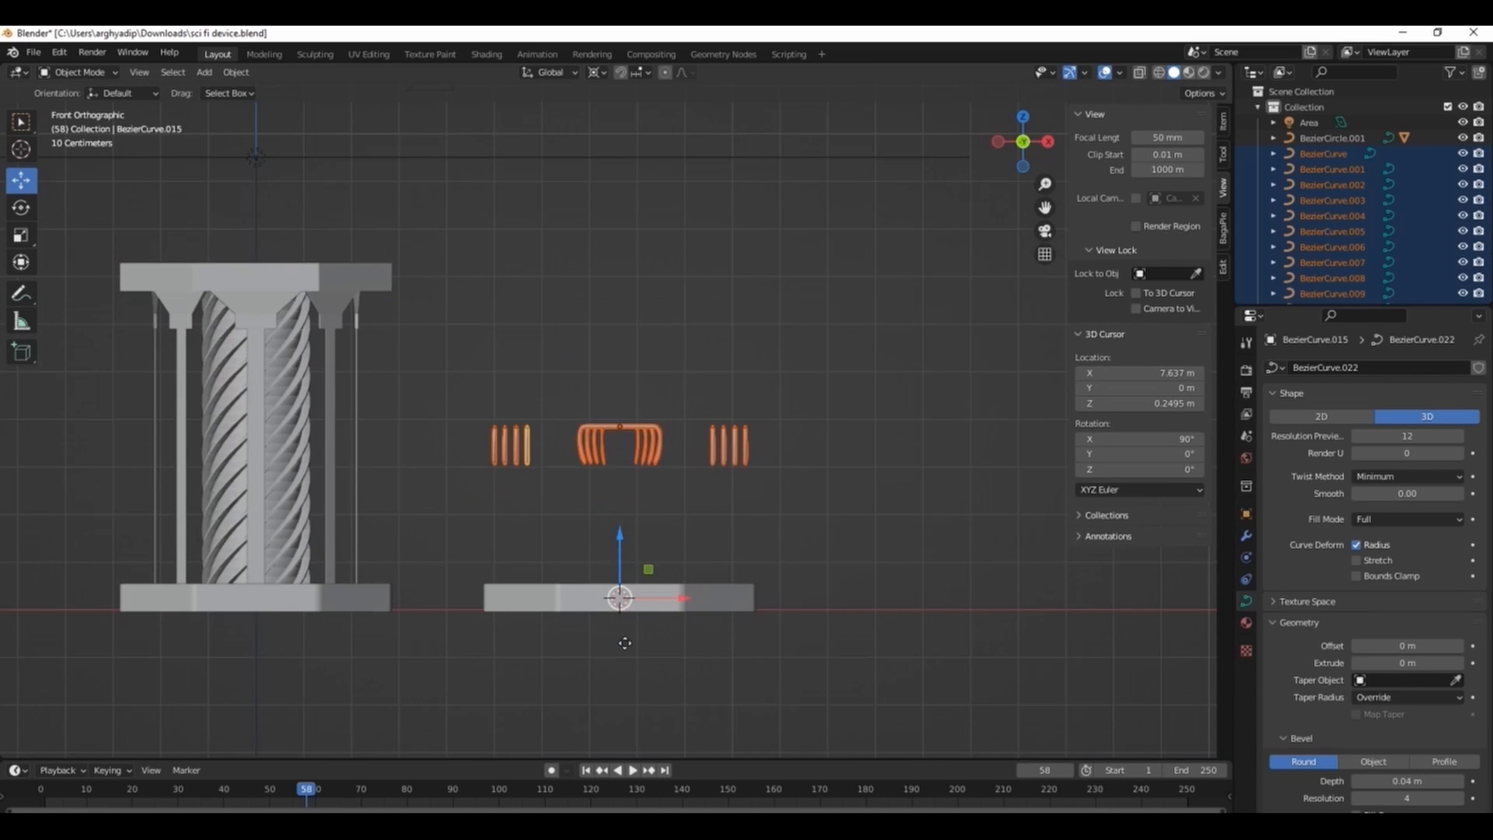
pyautogui.press('g')
pyautogui.press('z')
pyautogui.click(837, 638)
# Step: Scale all the curves to 0.659 along Z and lower them so their ends sink into the slab
pyautogui.press('s')
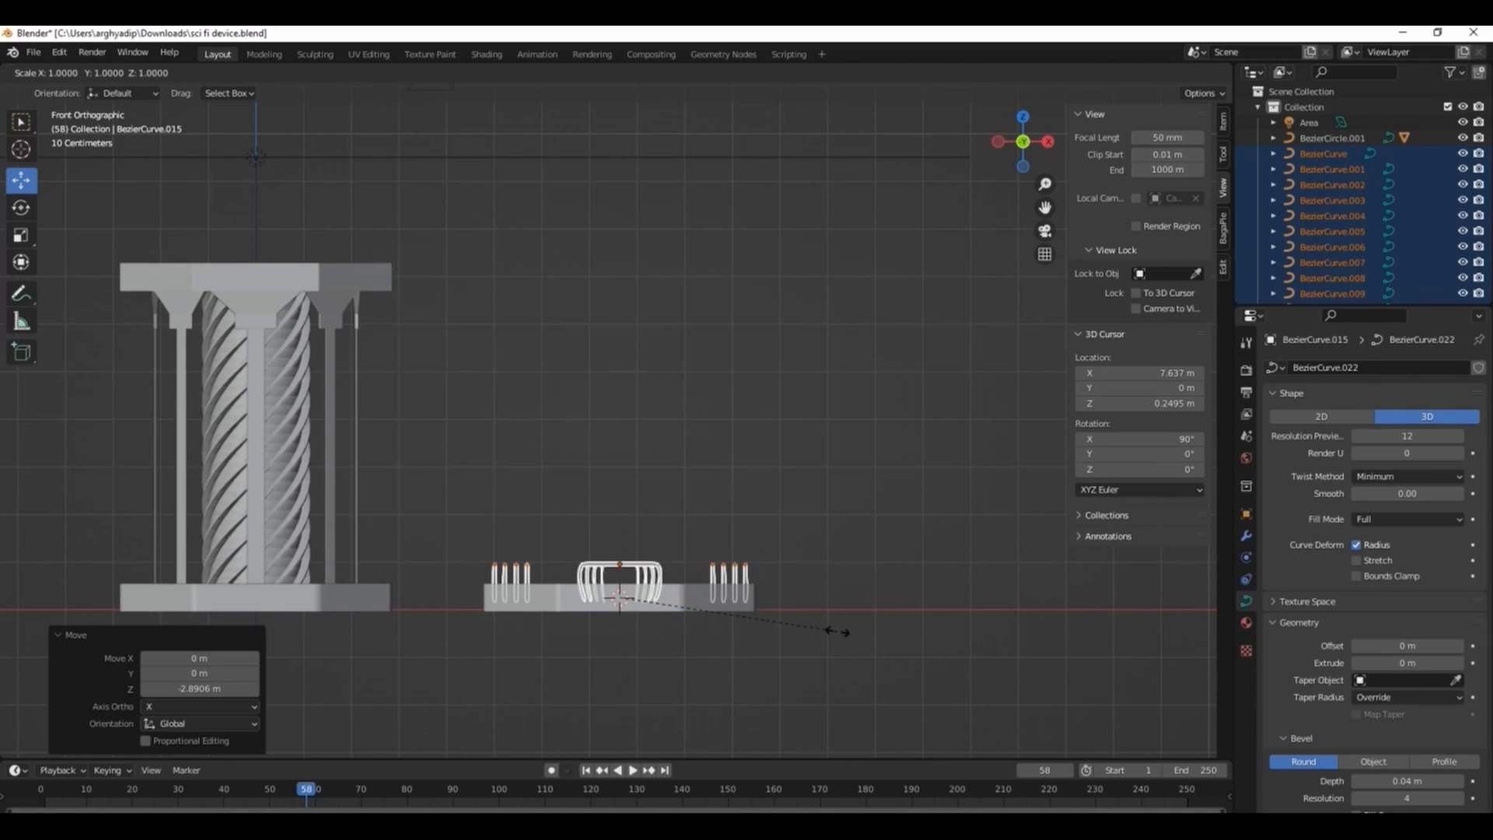
pyautogui.press('z')
pyautogui.click(778, 620)
pyautogui.moveTo(893, 333); pyautogui.dragTo(591, 554, button='middle')
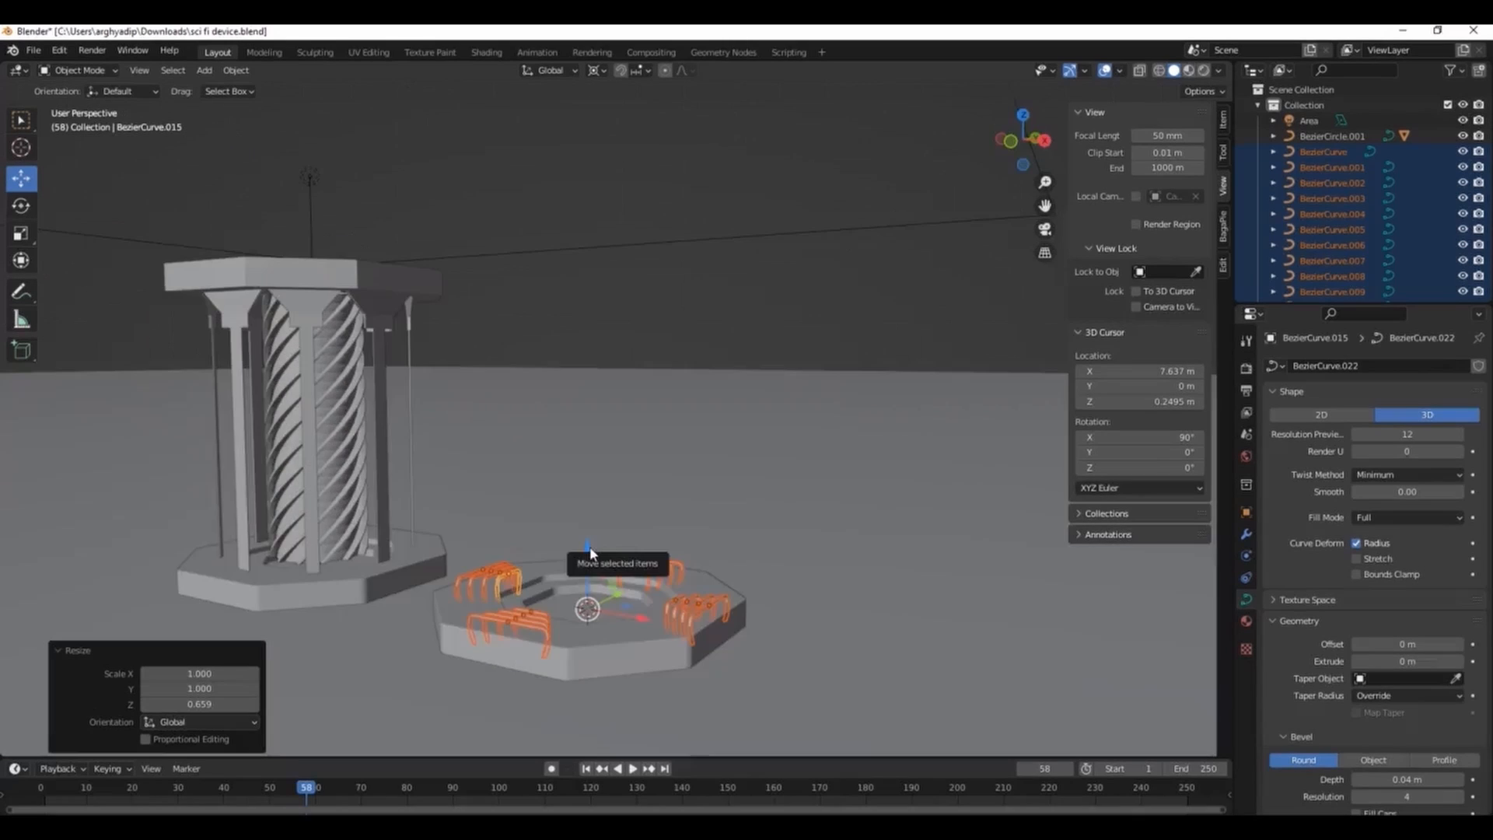
pyautogui.press('KP_1')
pyautogui.press('g')
pyautogui.press('z')
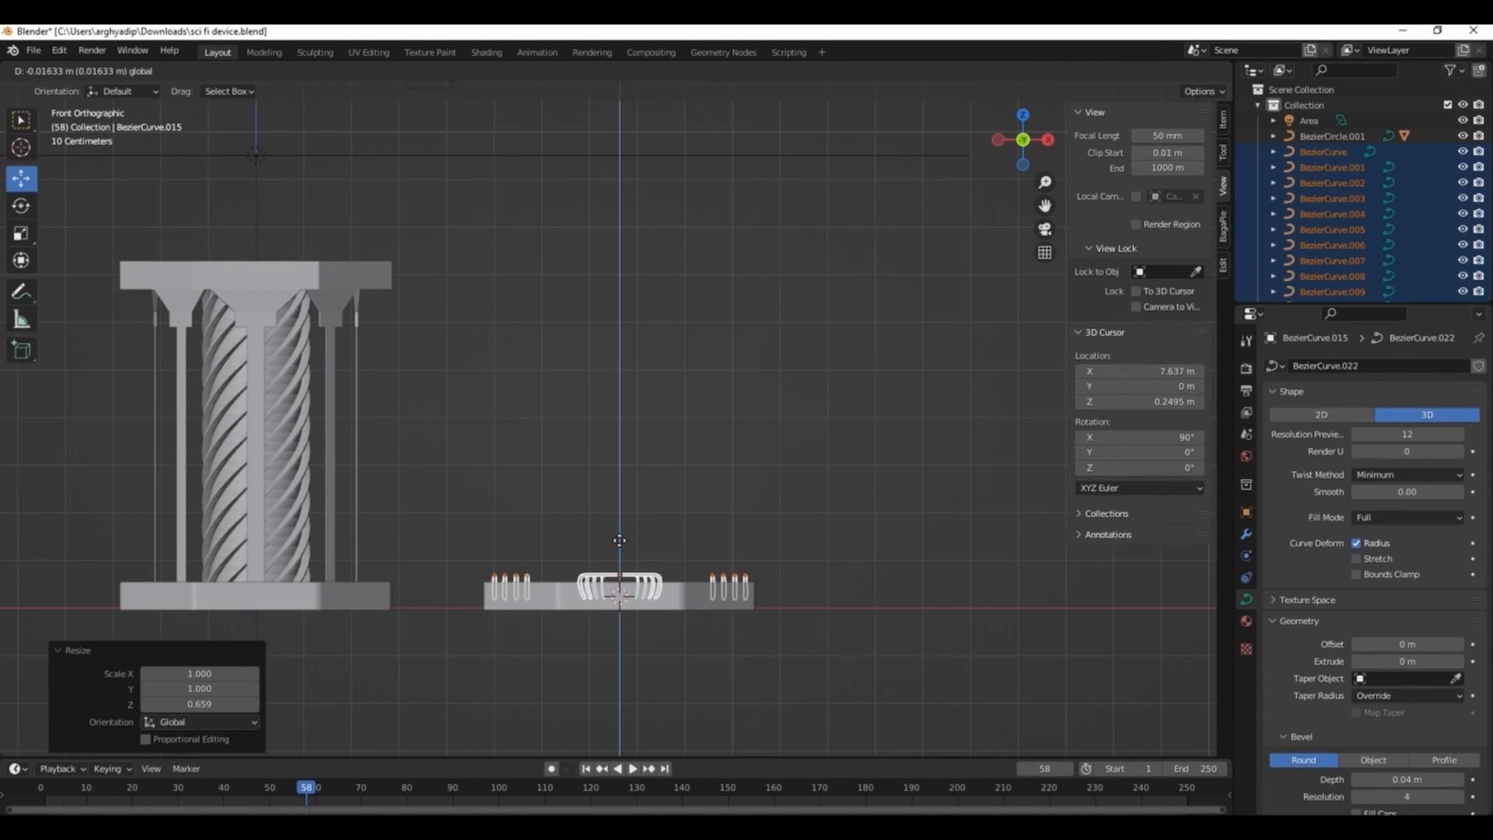
pyautogui.click(620, 538)
pyautogui.moveTo(1019, 136); pyautogui.dragTo(914, 194)
pyautogui.click(911, 218)
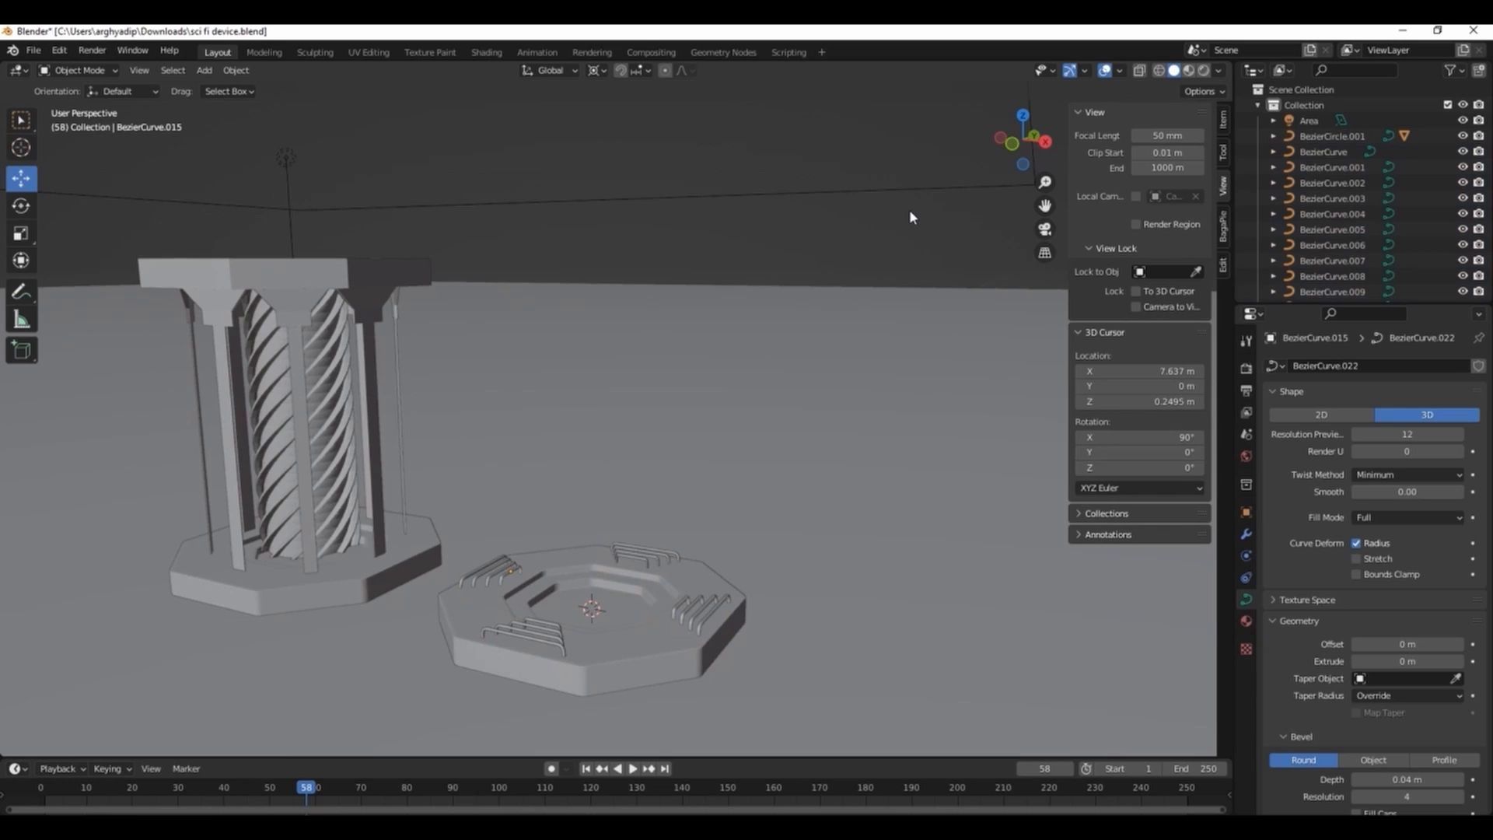
# Step: Reselect all the curves, move them into a new collection named "curves", and collapse it in the outliner
pyautogui.hotkey('ctrl', 'z')
pyautogui.press('m')
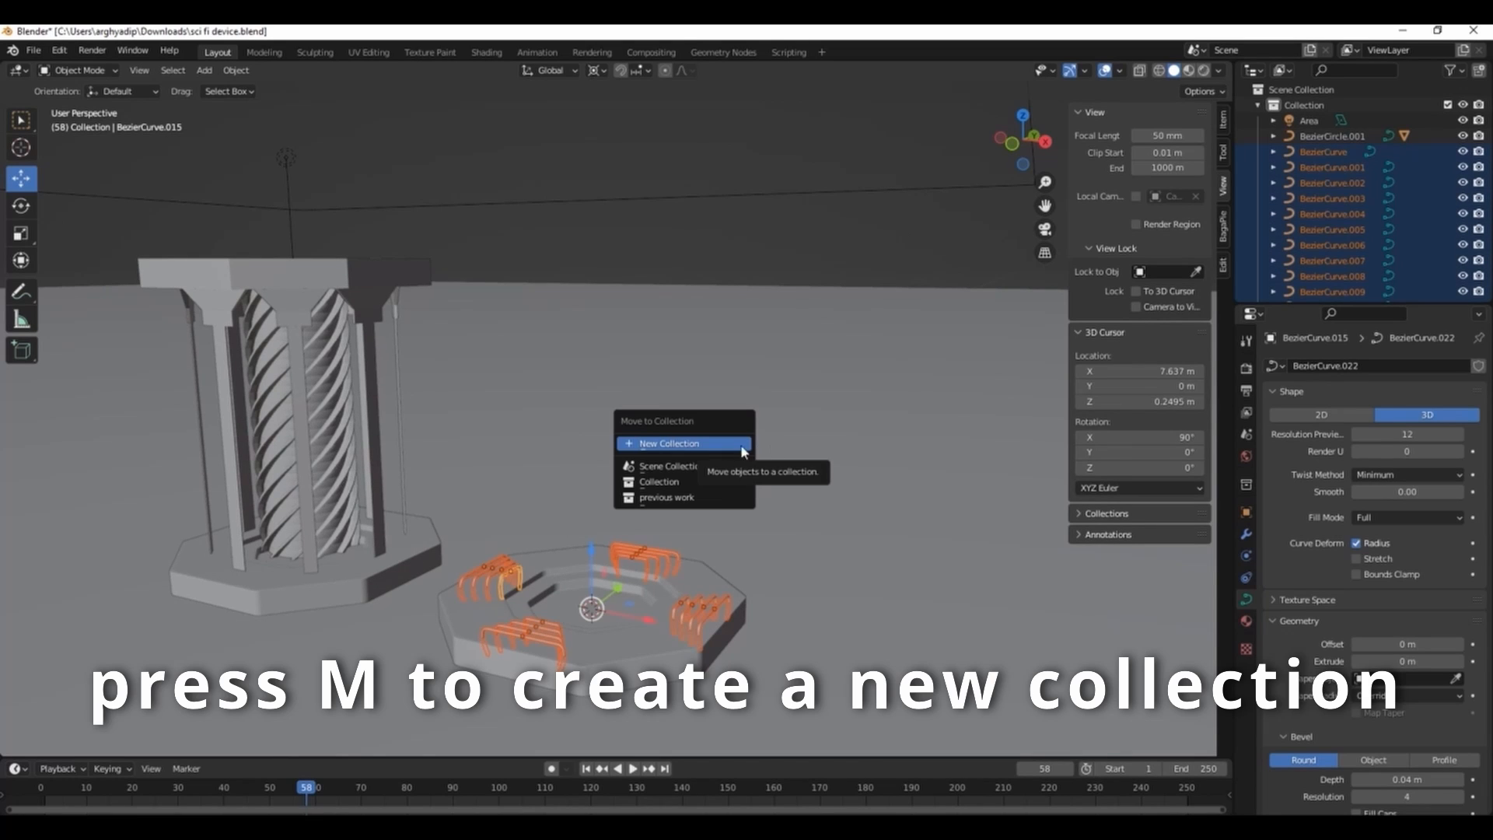
pyautogui.click(743, 452)
pyautogui.write('curve')
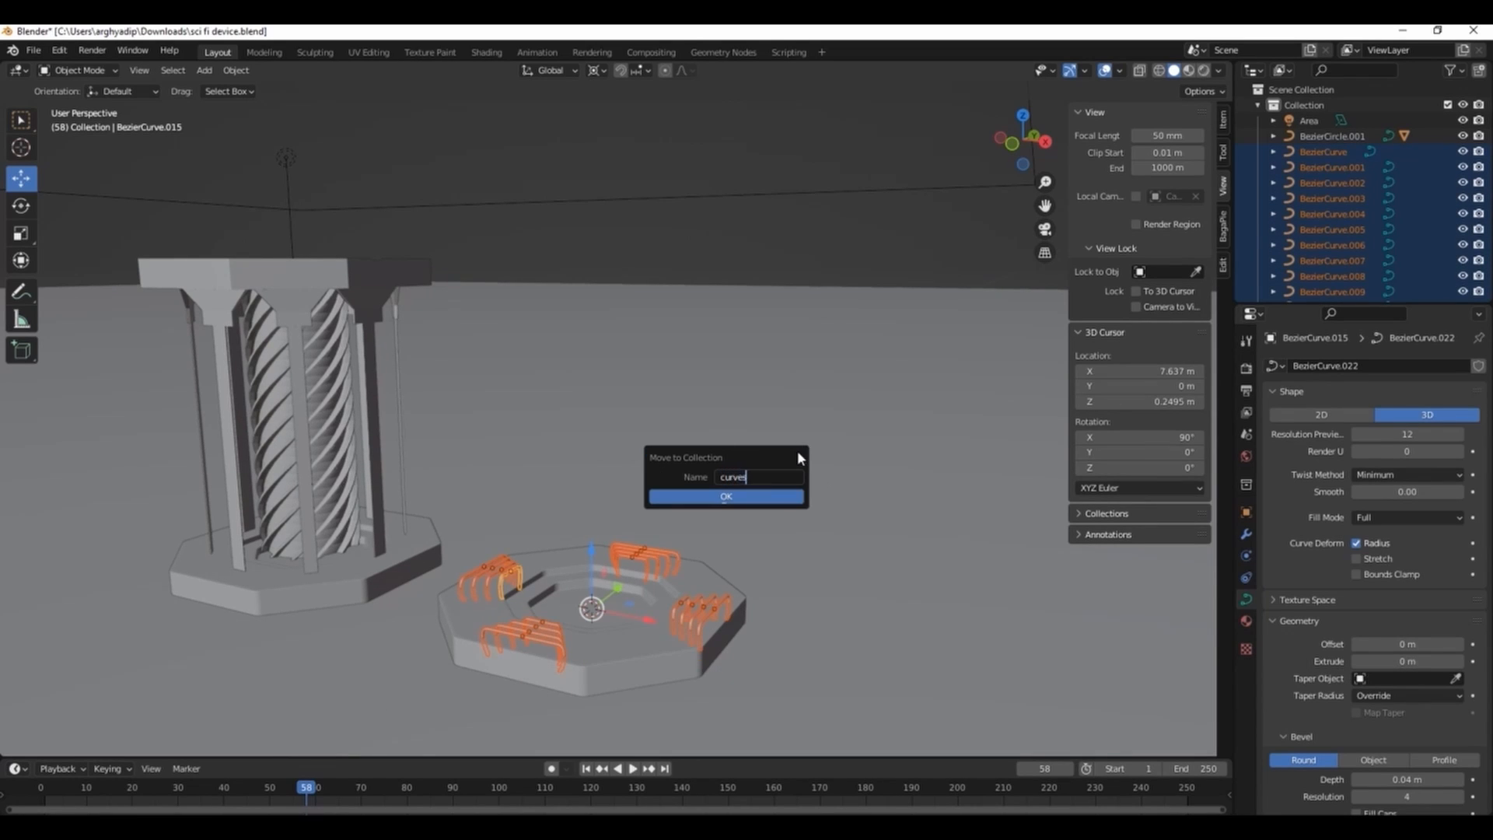
pyautogui.write('s')
pyautogui.press('Return')
pyautogui.click(1259, 245)
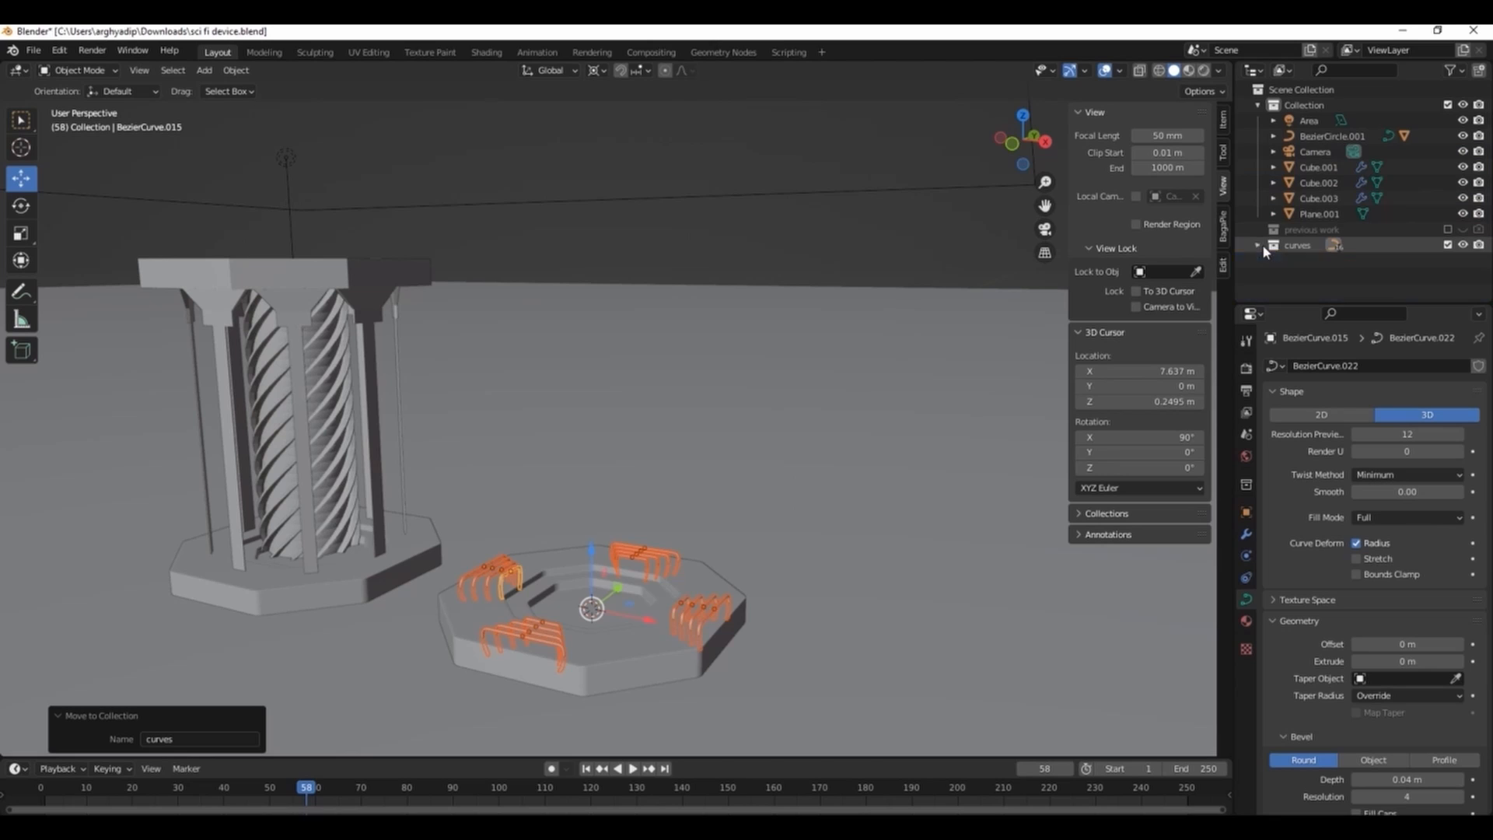
pyautogui.press('KP_1')
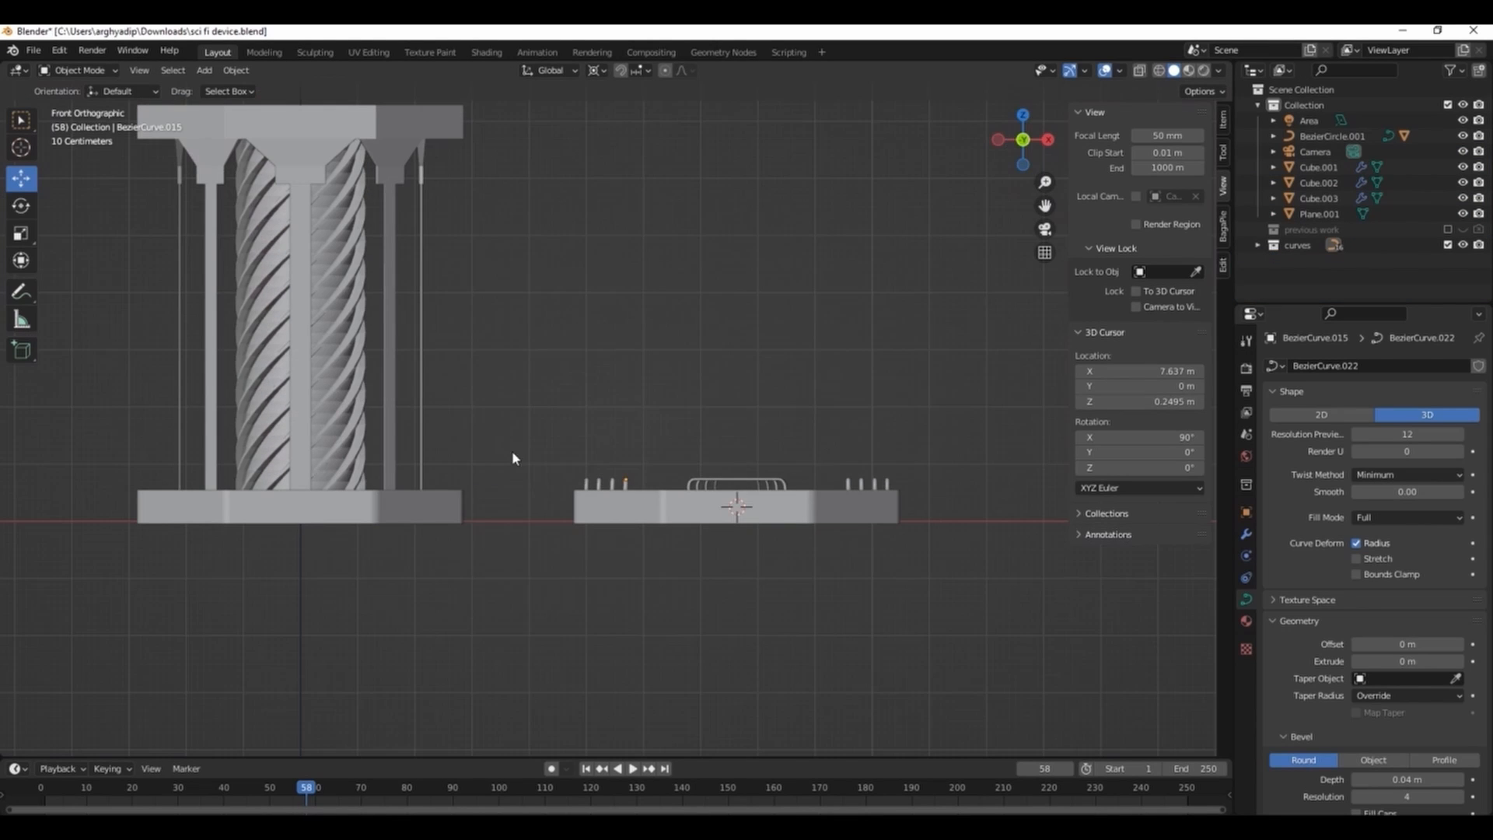
# Step: Select all the bracket curves on the second octagonal slab and move them along X onto the tower's base slab
pyautogui.moveTo(513, 453); pyautogui.dragTo(924, 520)
pyautogui.click(817, 461)
pyautogui.moveTo(554, 445); pyautogui.dragTo(946, 487)
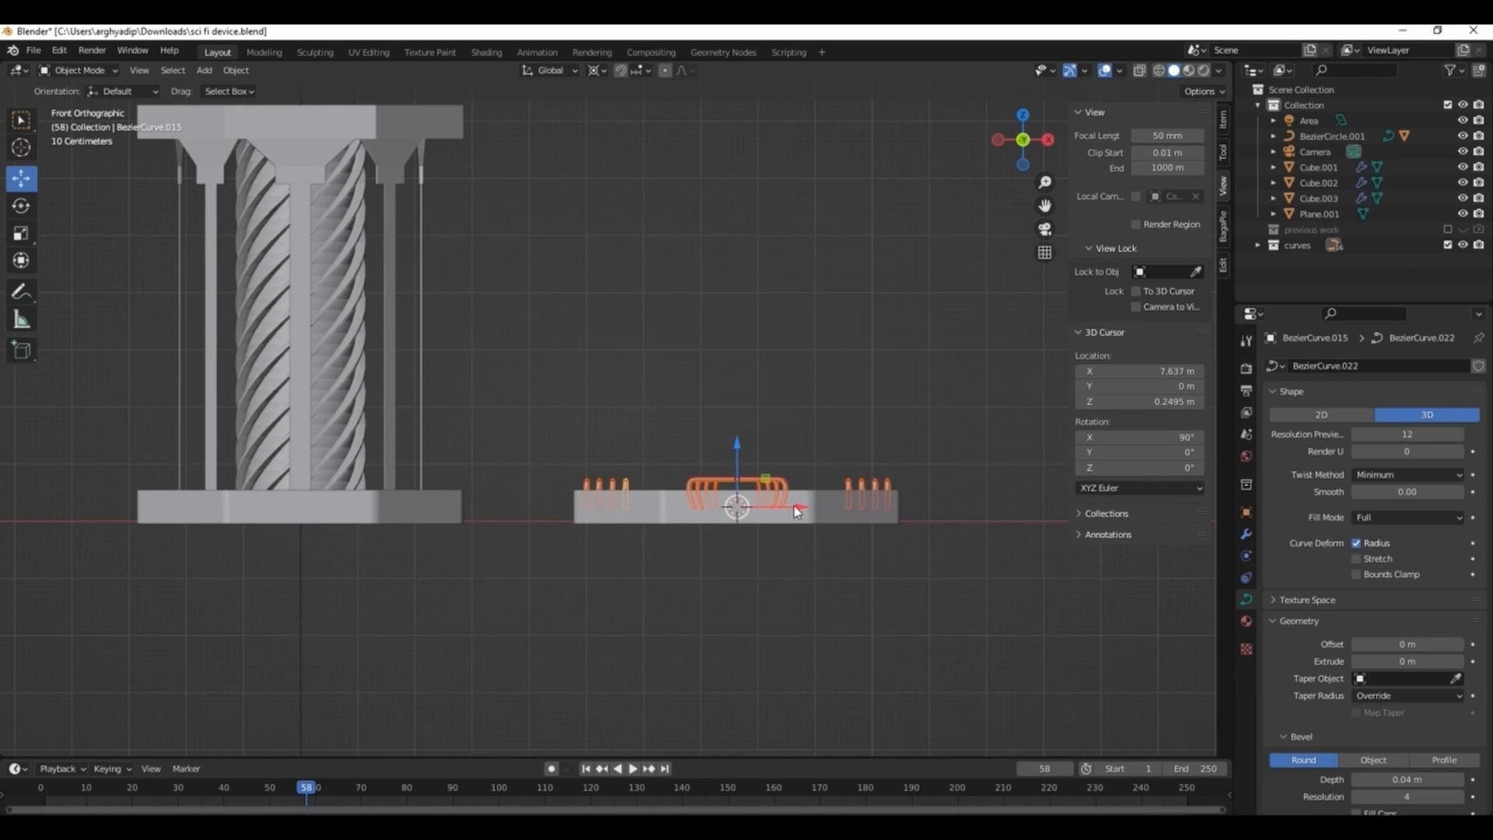
pyautogui.moveTo(794, 506); pyautogui.dragTo(349, 472)
# Step: Create a new material on the active bracket curve and link it to all the other selected curves
pyautogui.moveTo(607, 420); pyautogui.dragTo(801, 451, button='middle')
pyautogui.click(1246, 621)
pyautogui.click(1325, 432)
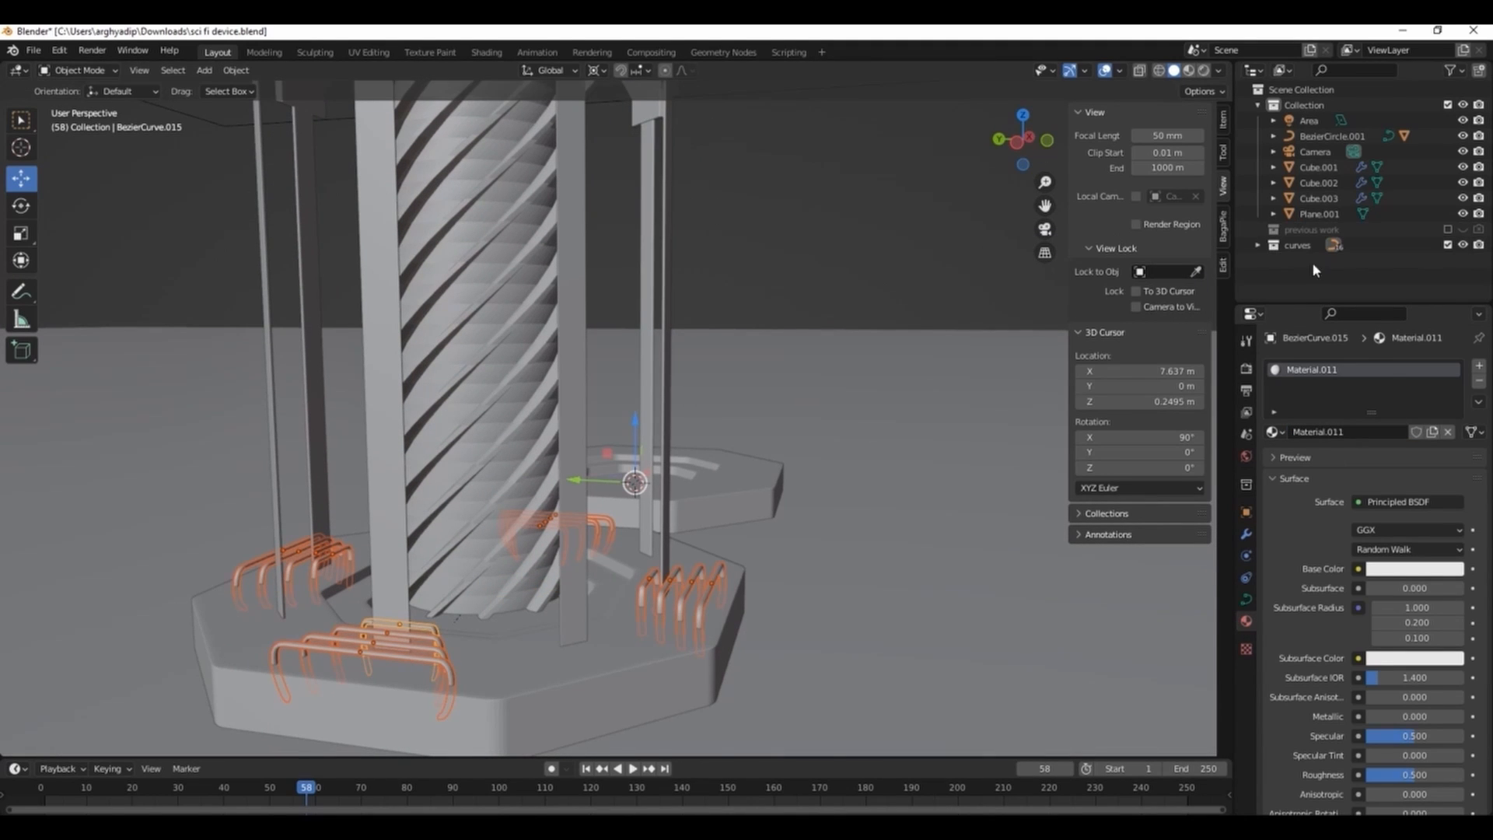
pyautogui.hotkey('ctrl', 'l')
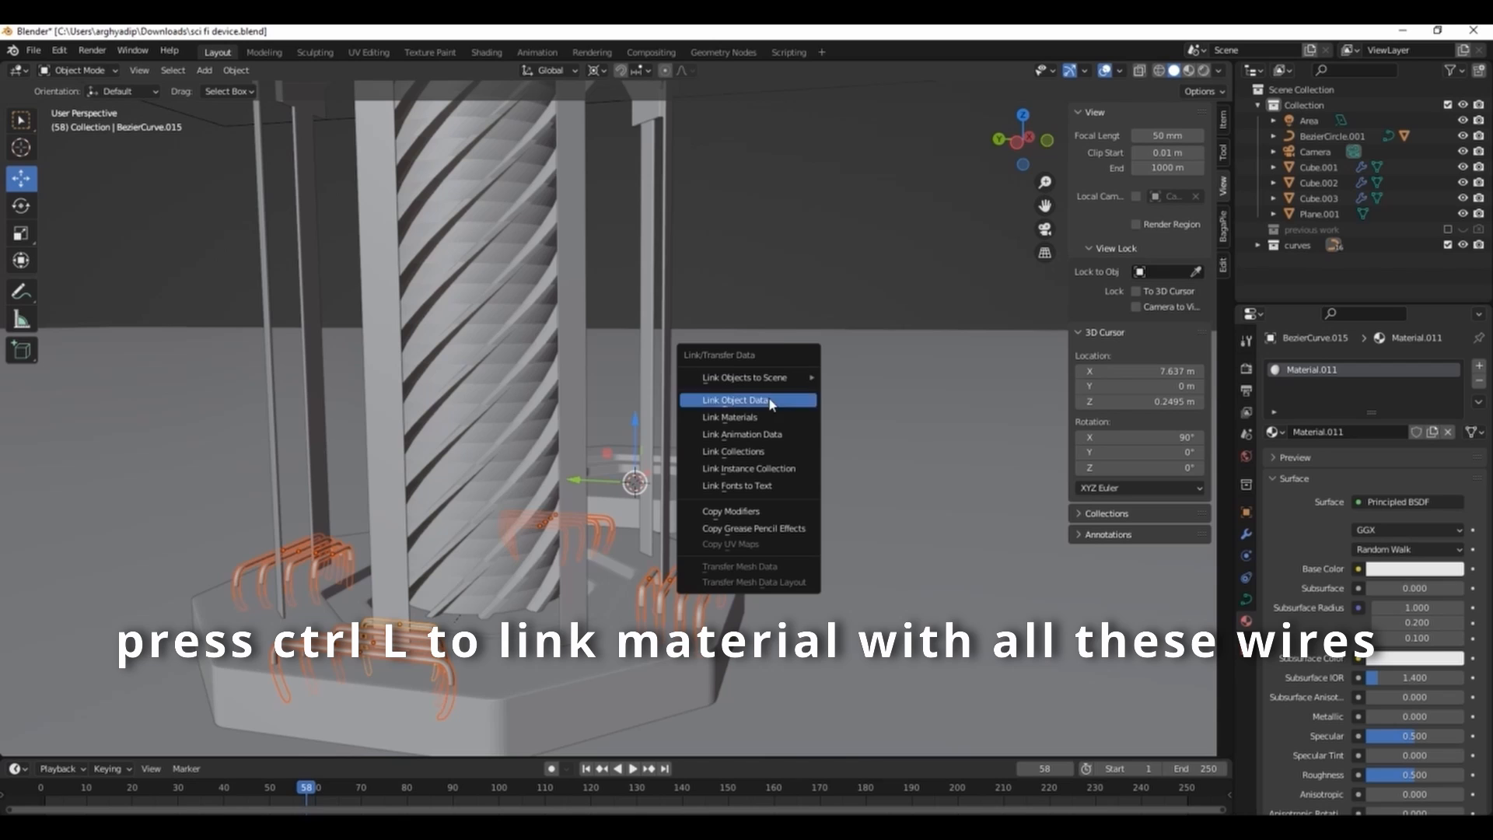
pyautogui.click(750, 418)
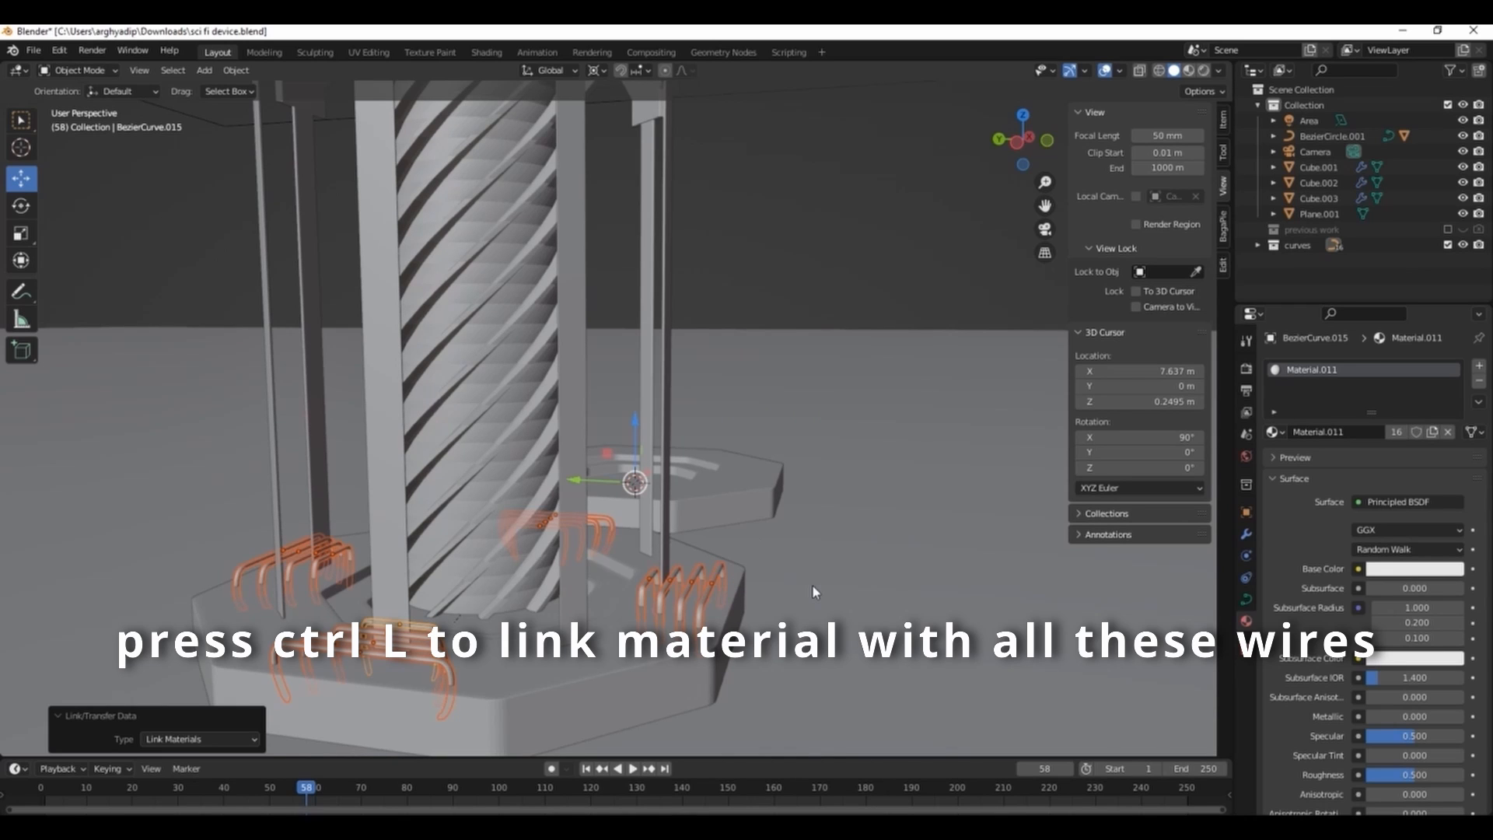
# Step: Try cyan and green as the curve material's base color, viewing it in Material Preview shading
pyautogui.click(1383, 570)
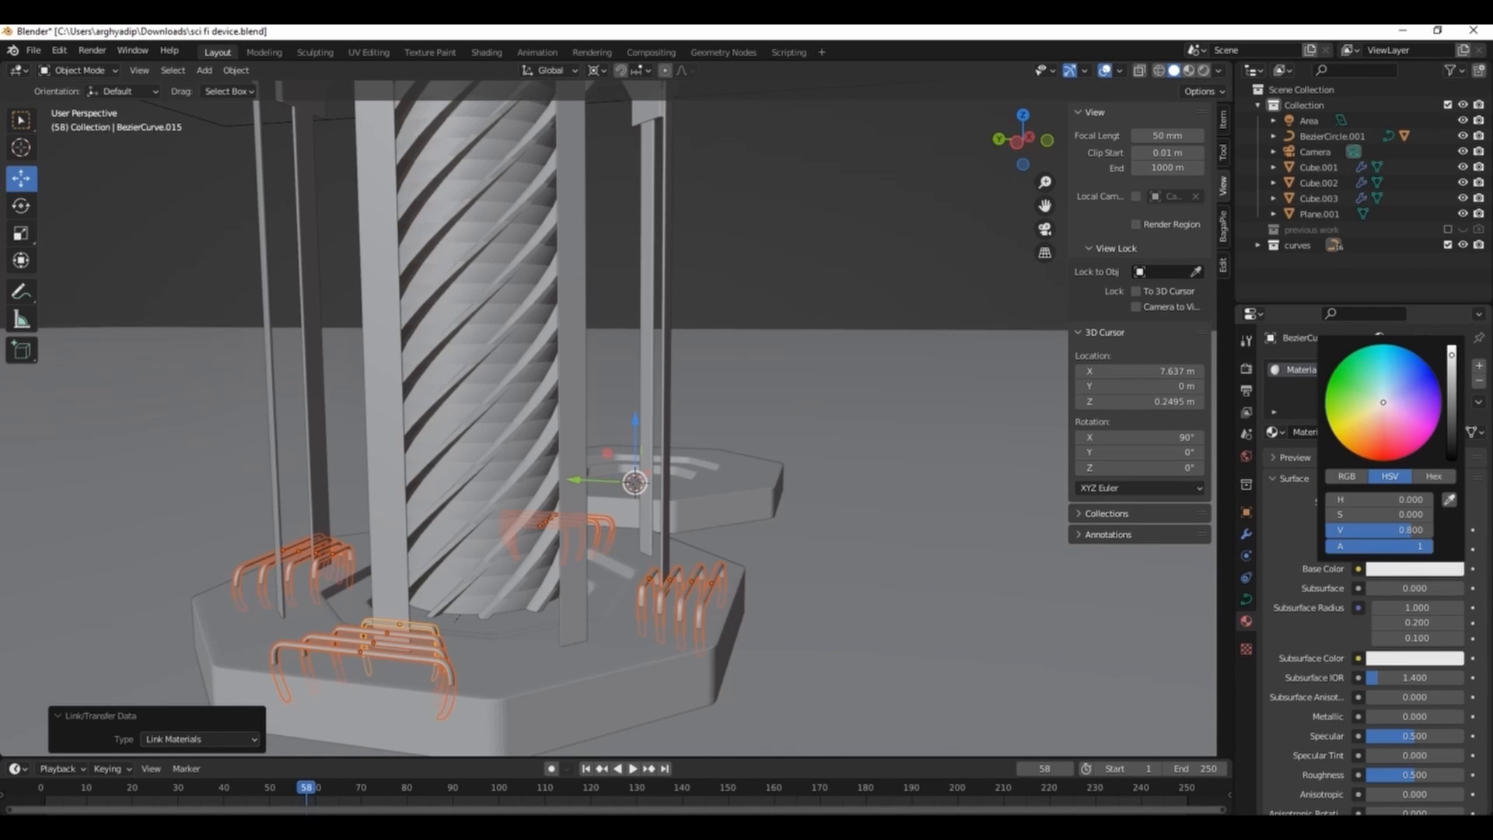
pyautogui.click(1388, 350)
pyautogui.click(1188, 70)
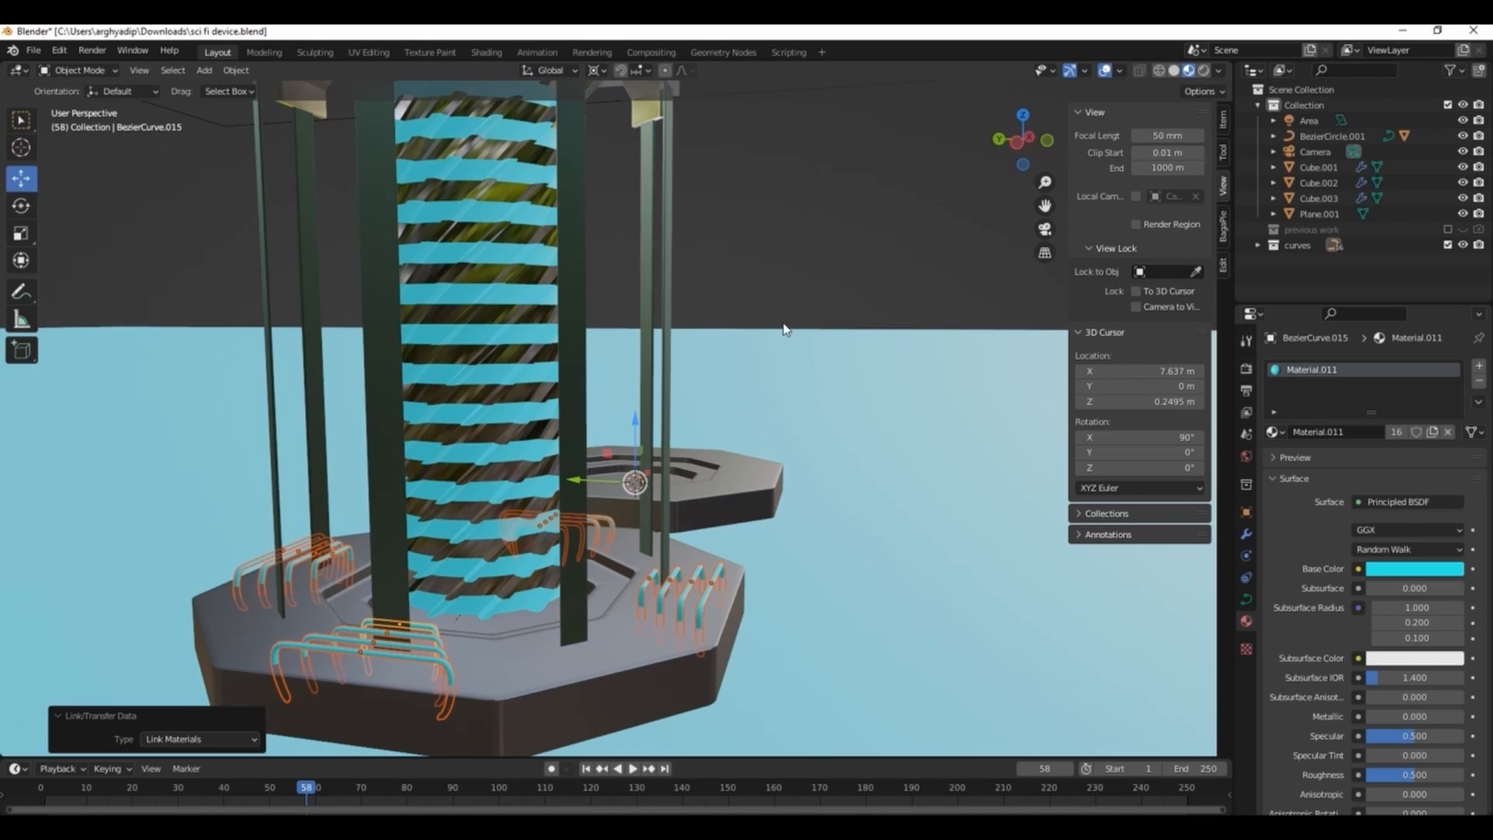
pyautogui.click(1408, 570)
pyautogui.click(1338, 383)
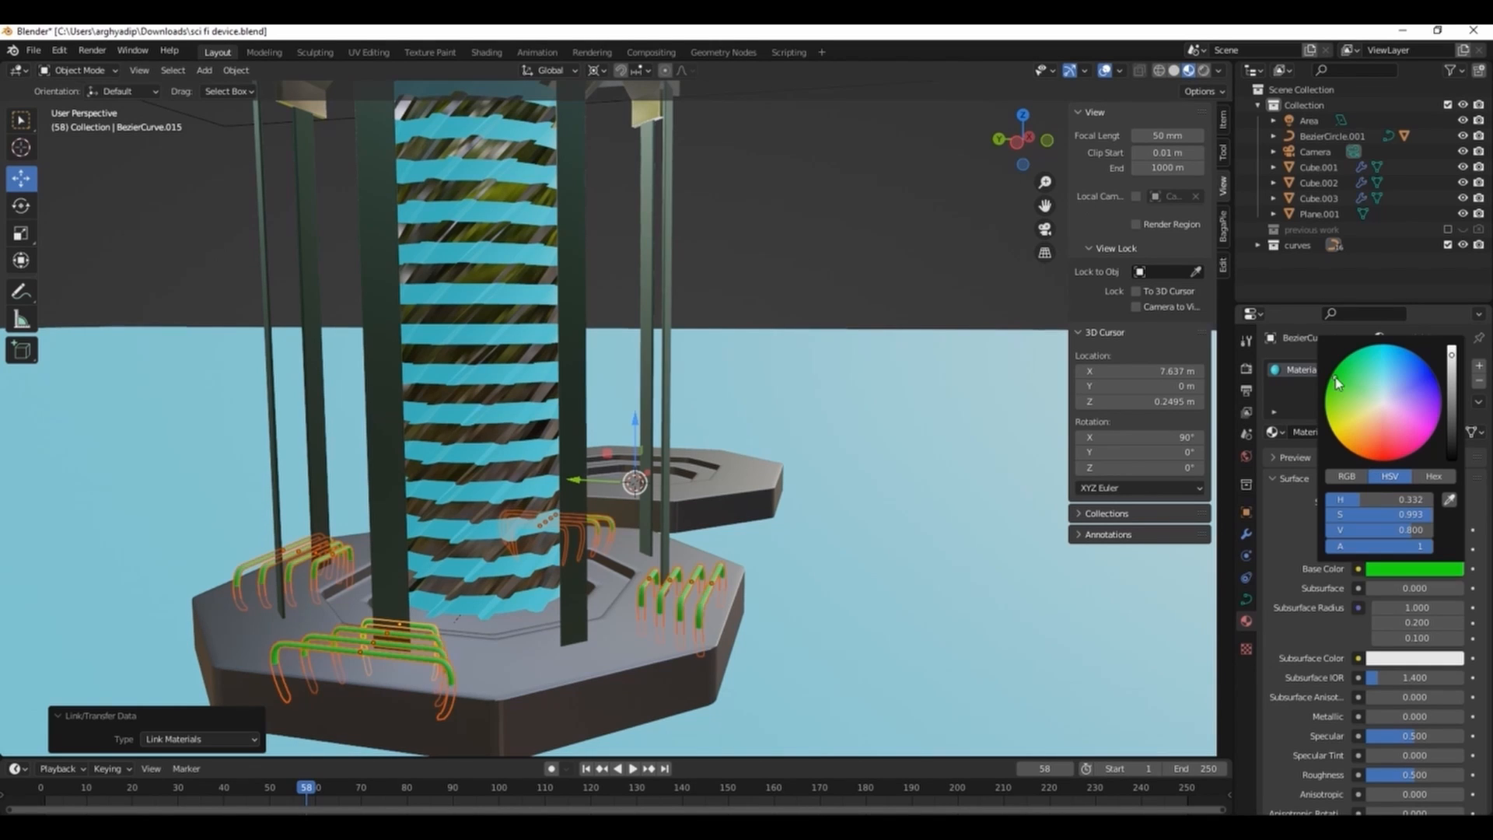
pyautogui.click(1386, 352)
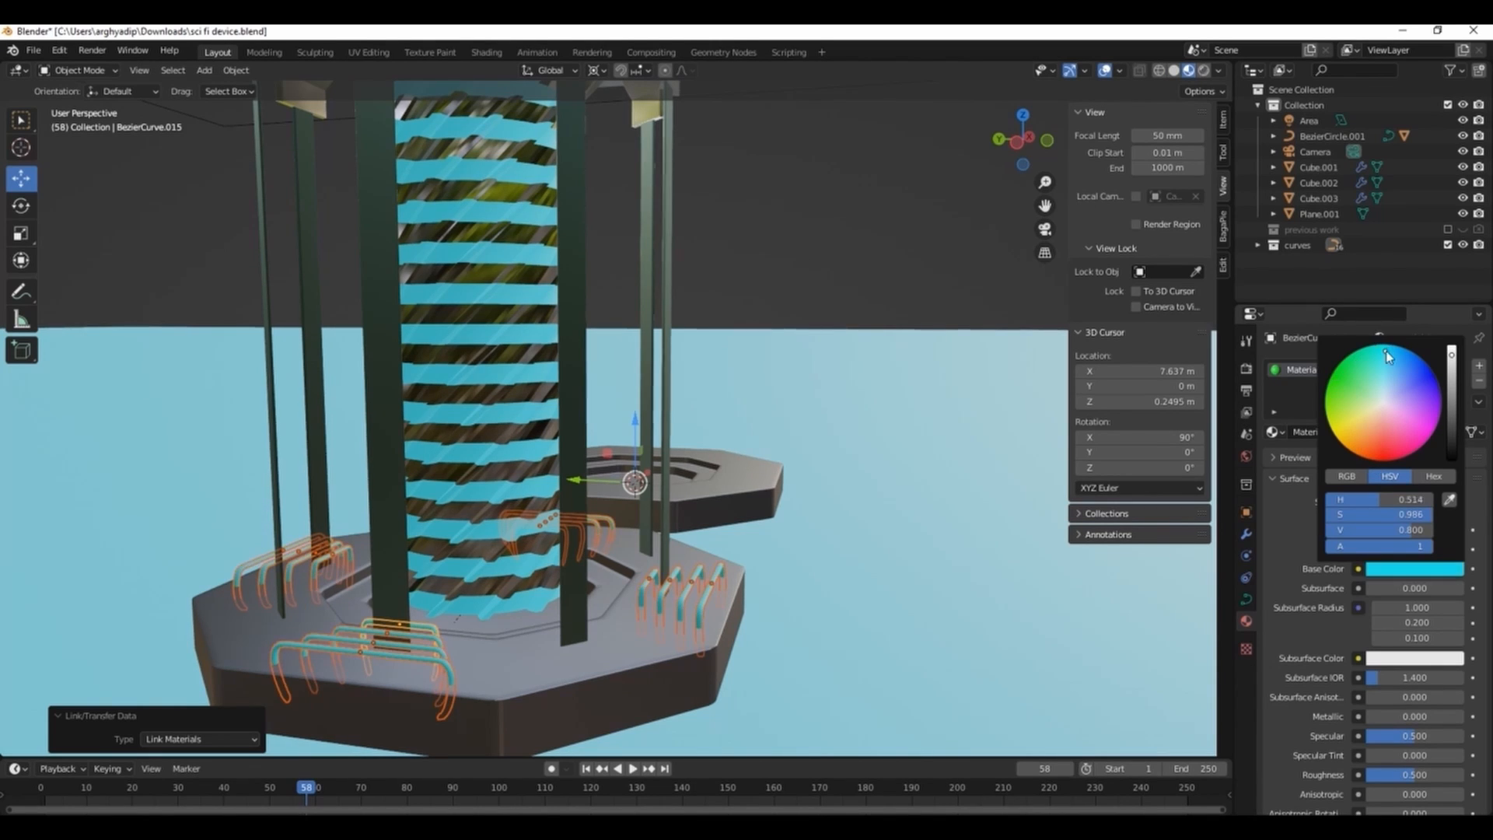
# Step: Set the curve material's base color to orange and give it an orange emission color
pyautogui.click(1400, 570)
pyautogui.click(1370, 458)
pyautogui.scroll(-6, 1389, 681)
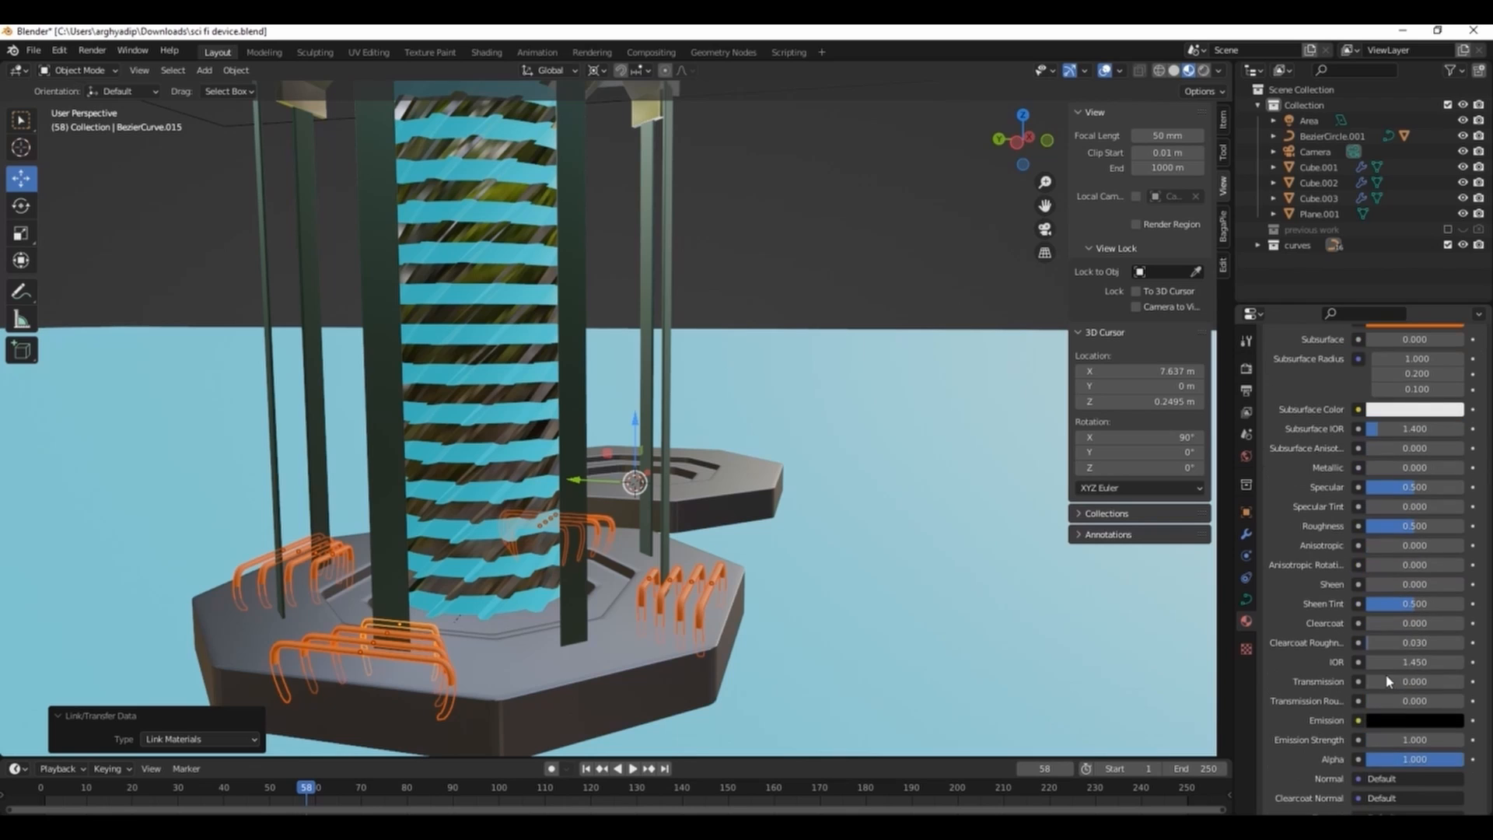
pyautogui.click(1403, 721)
pyautogui.click(1452, 501)
pyautogui.click(1361, 608)
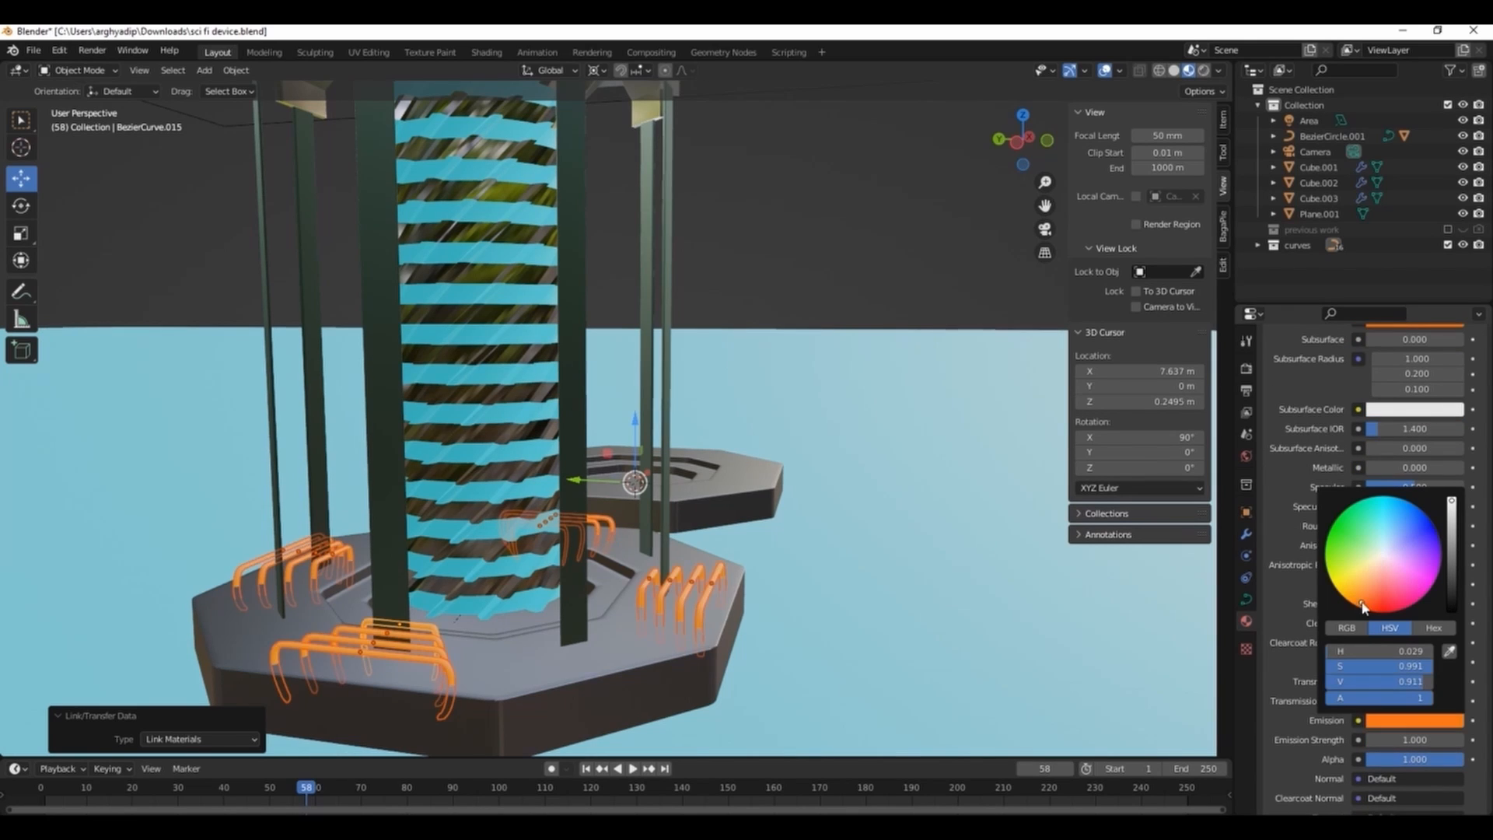
# Step: In rendered shading, shift the curves' emission to a yellower orange with hue about 0.051 and set its strength to 2
pyautogui.scroll(-4, 948, 244)
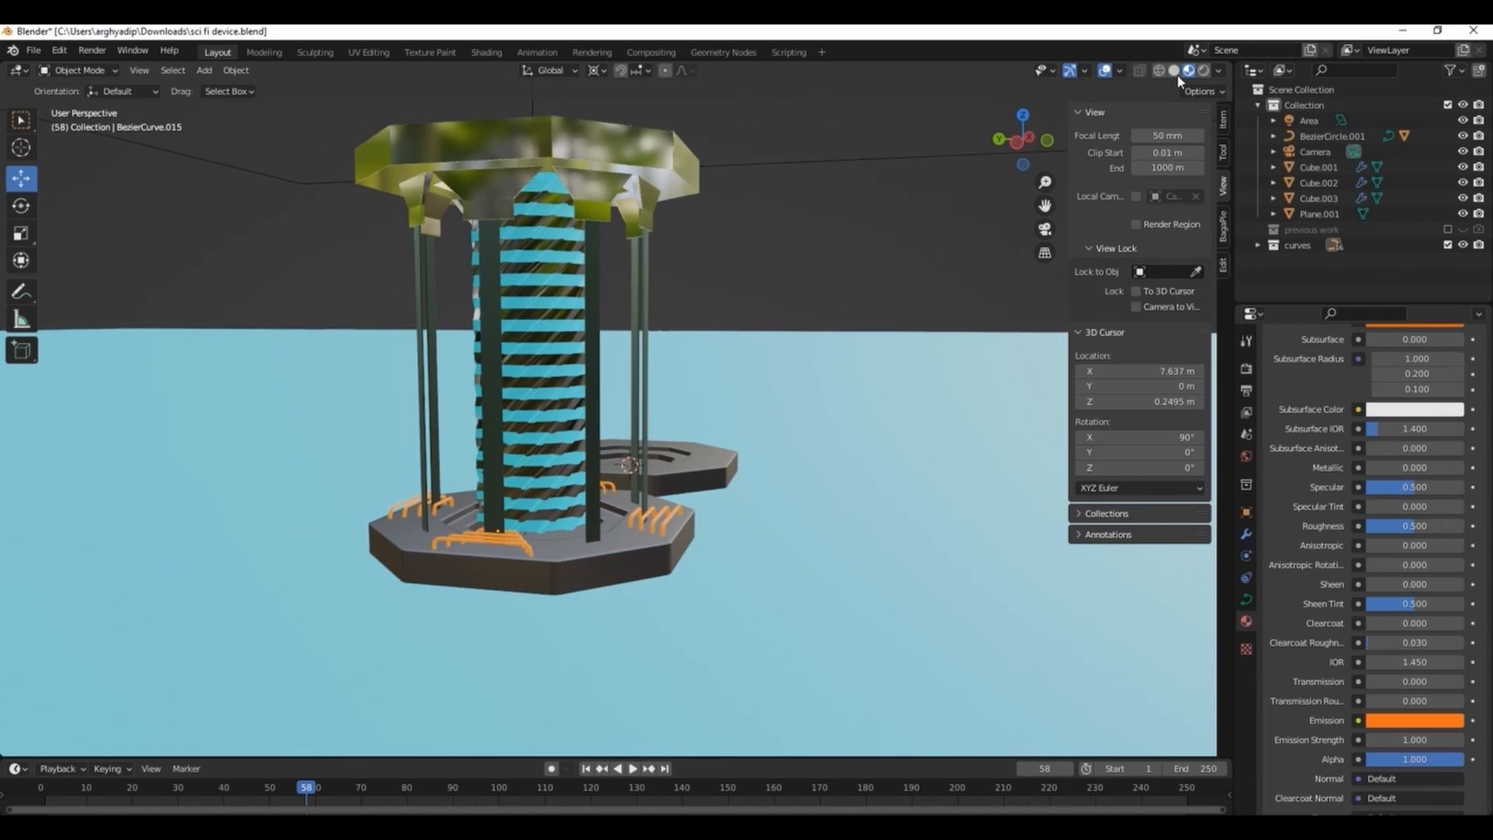
pyautogui.click(1204, 70)
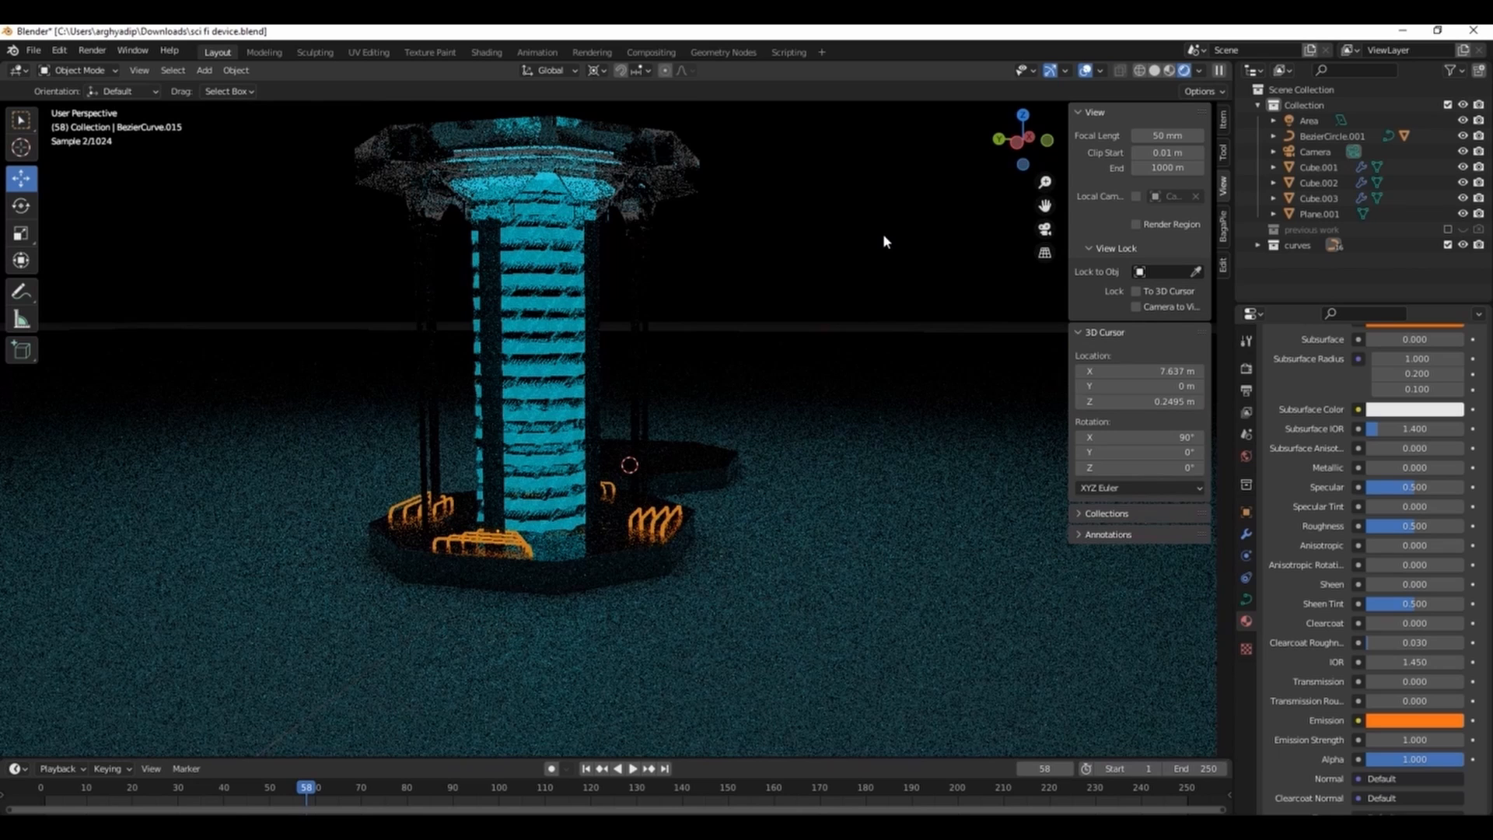
pyautogui.scroll(-5, 1327, 540)
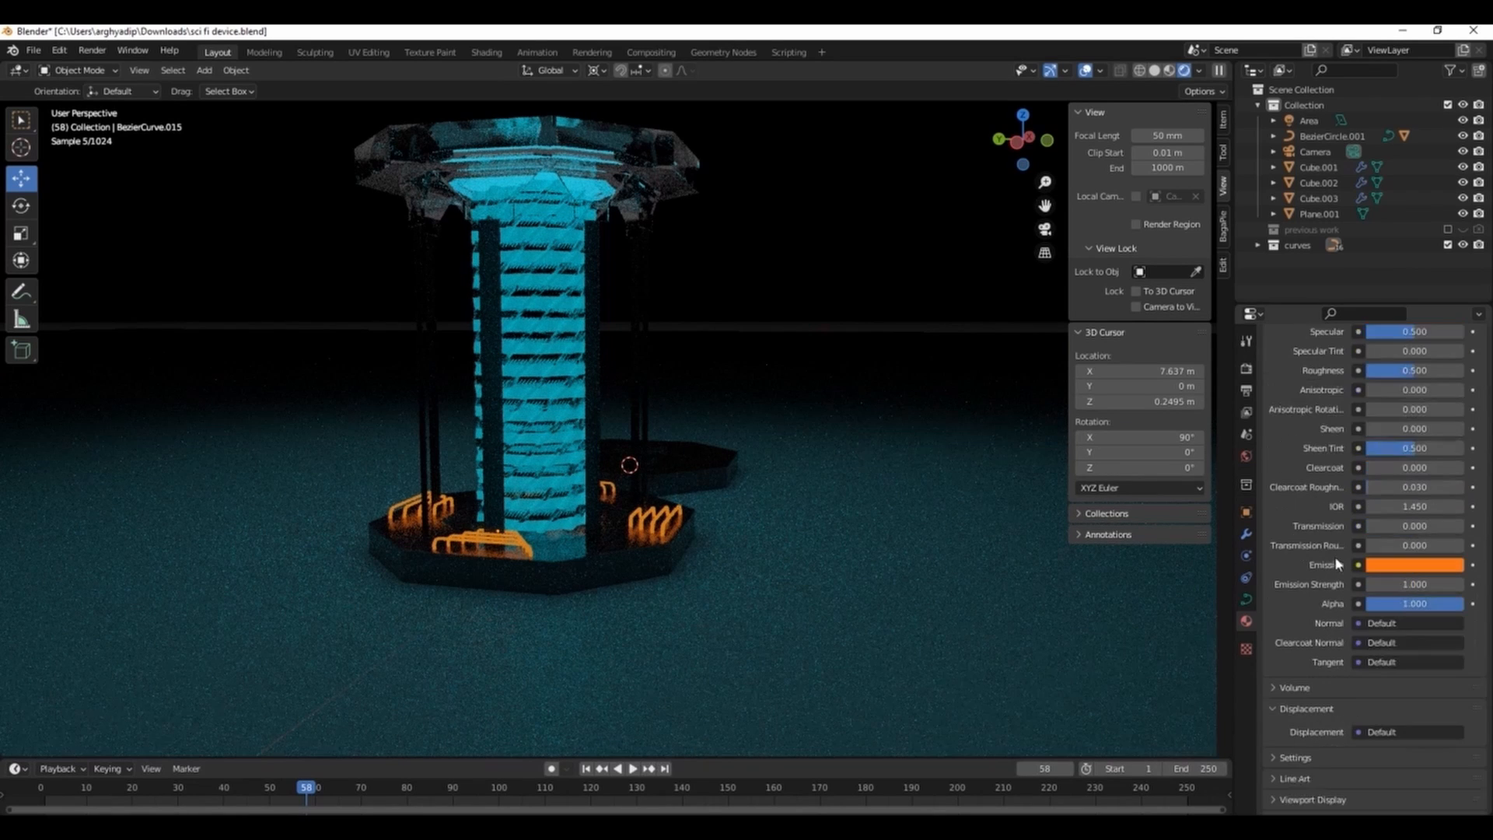
pyautogui.click(1415, 548)
pyautogui.click(1354, 433)
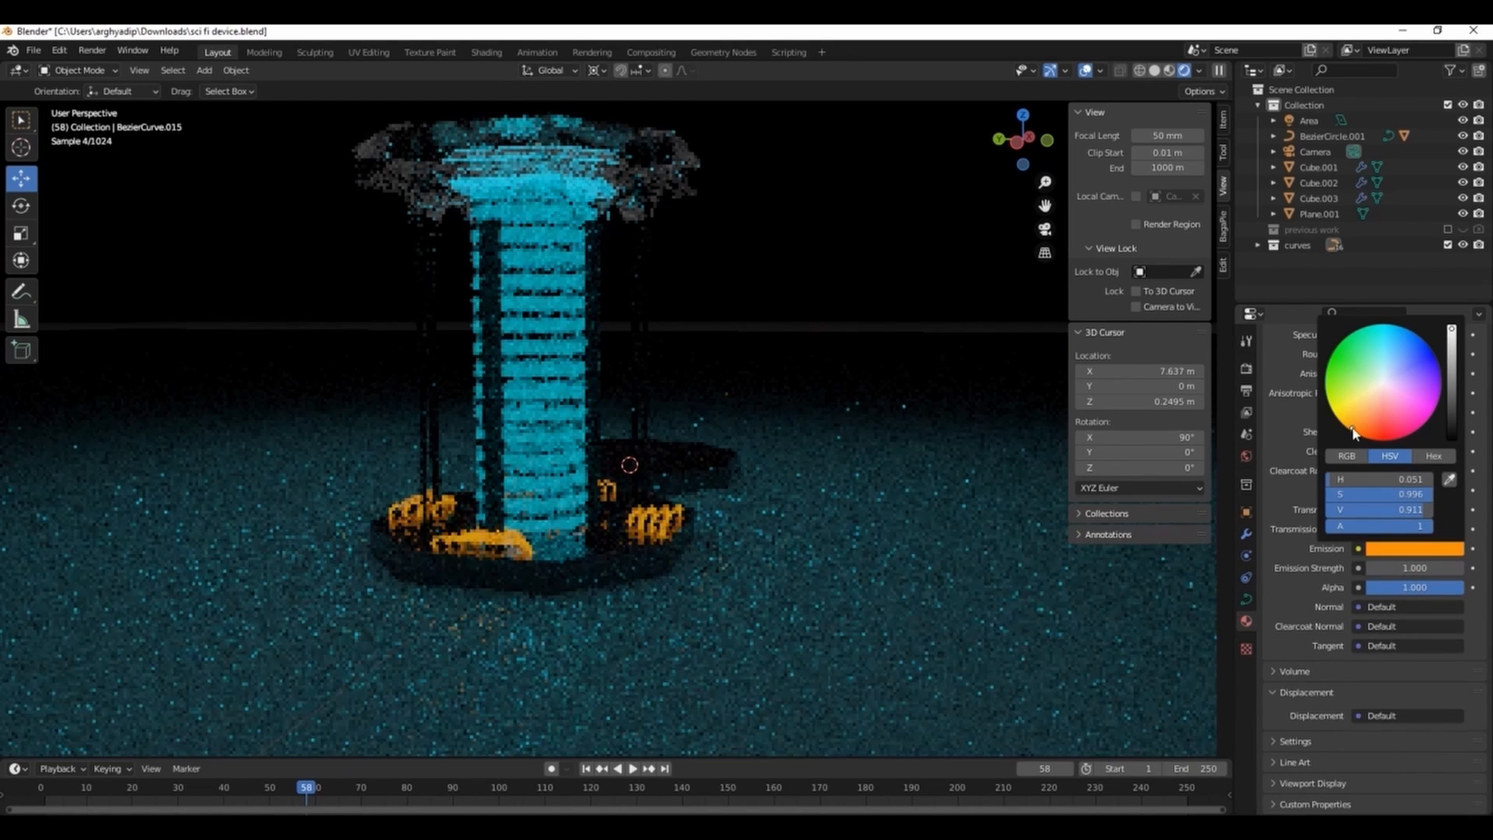
pyautogui.click(1461, 569)
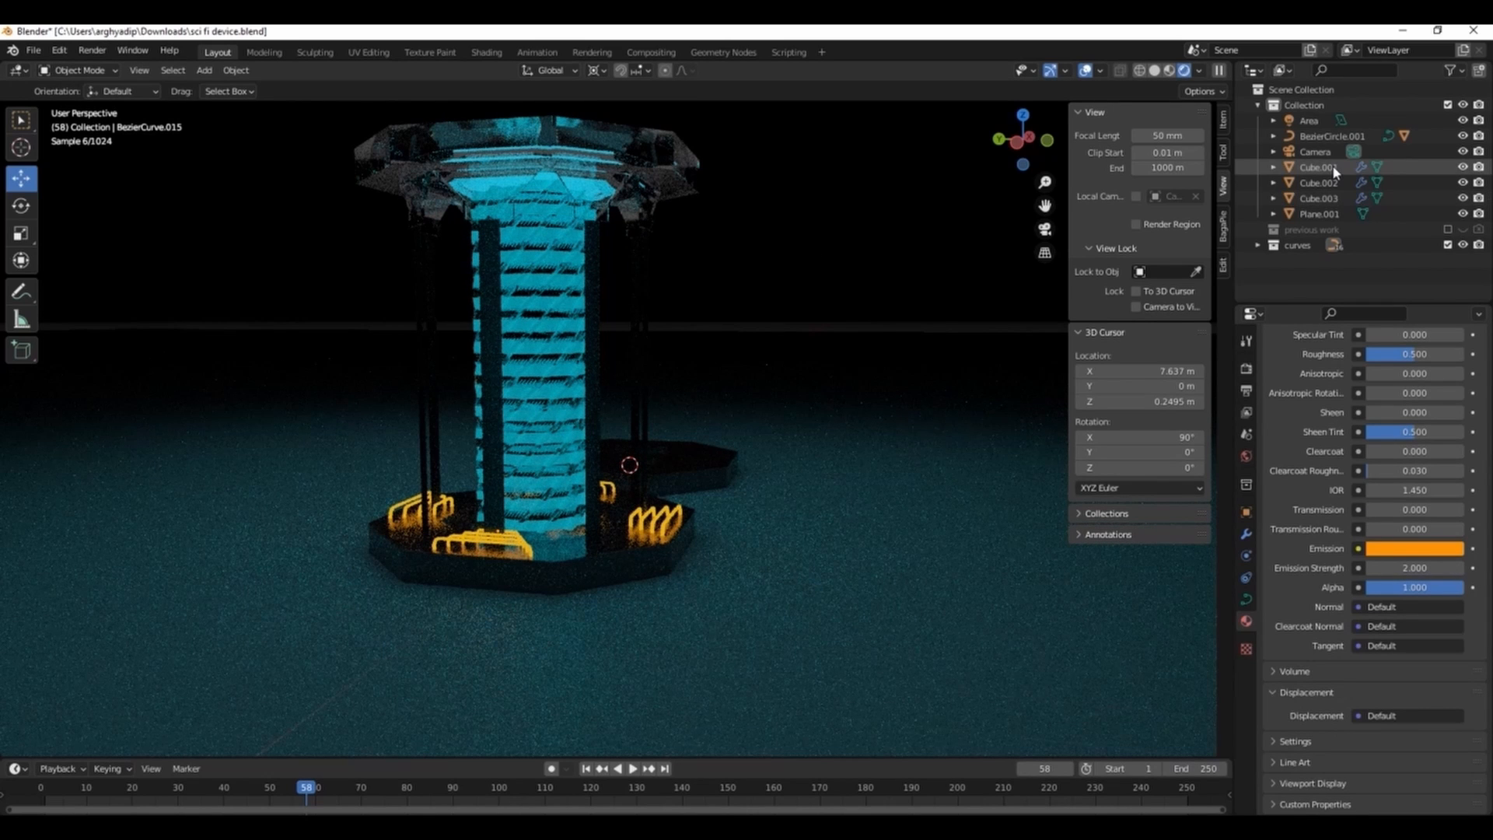
# Step: Duplicate the "curves" collection, select all the copied curves, and rotate them 180° about the X axis
pyautogui.click(1257, 245)
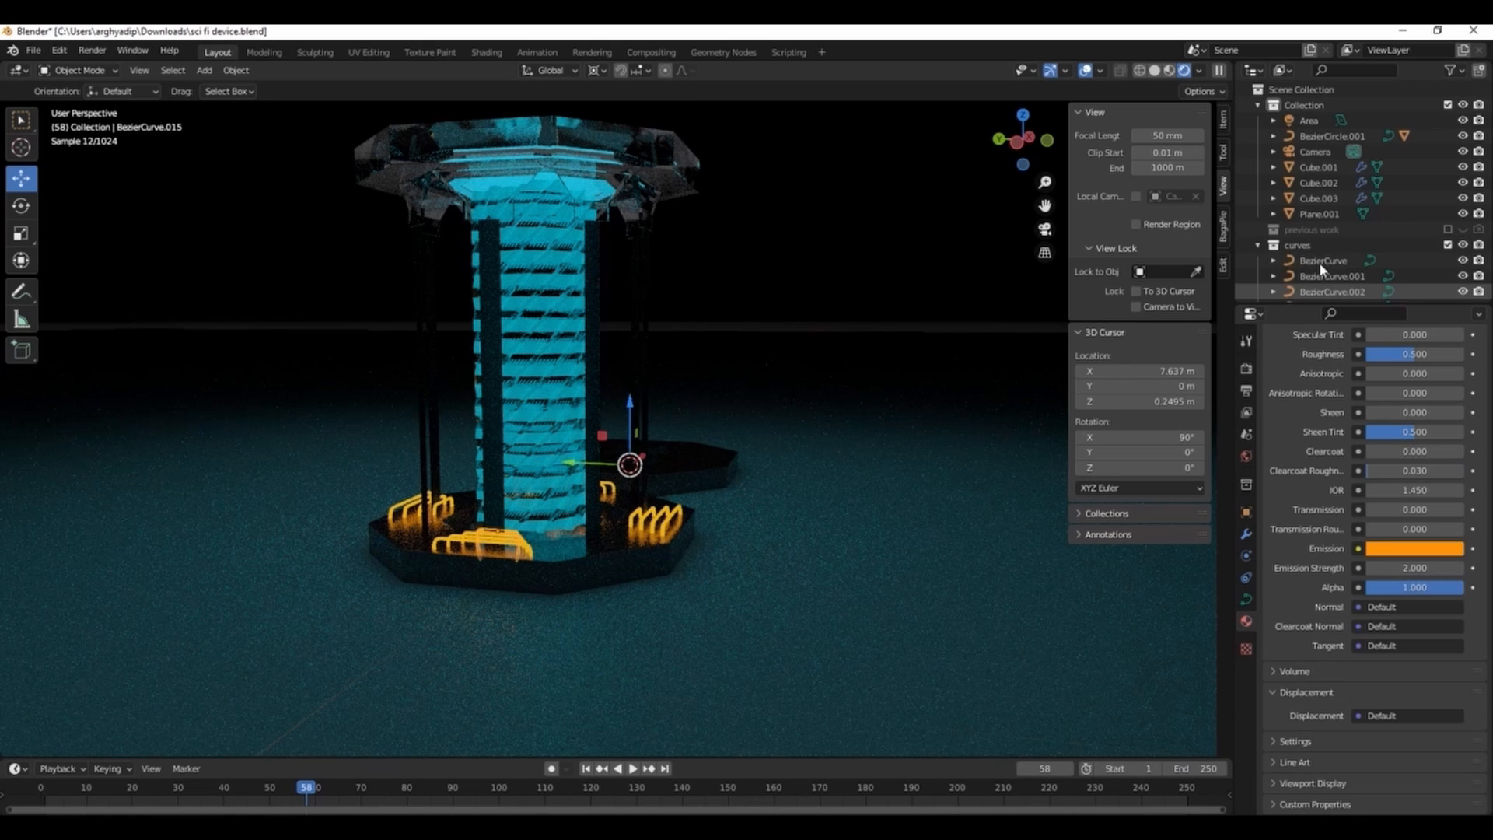
pyautogui.rightClick(1288, 245)
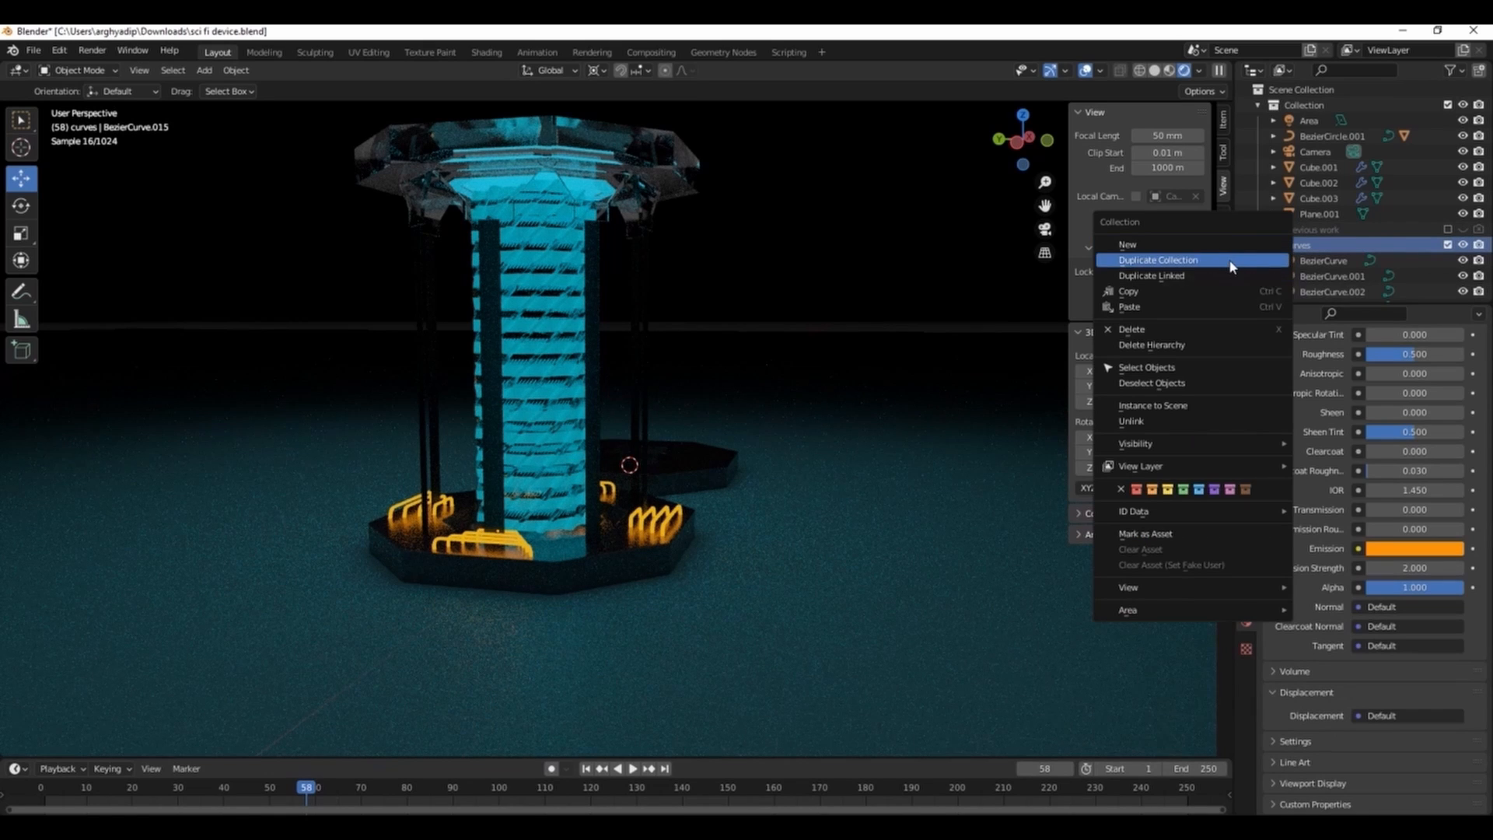
pyautogui.click(1231, 261)
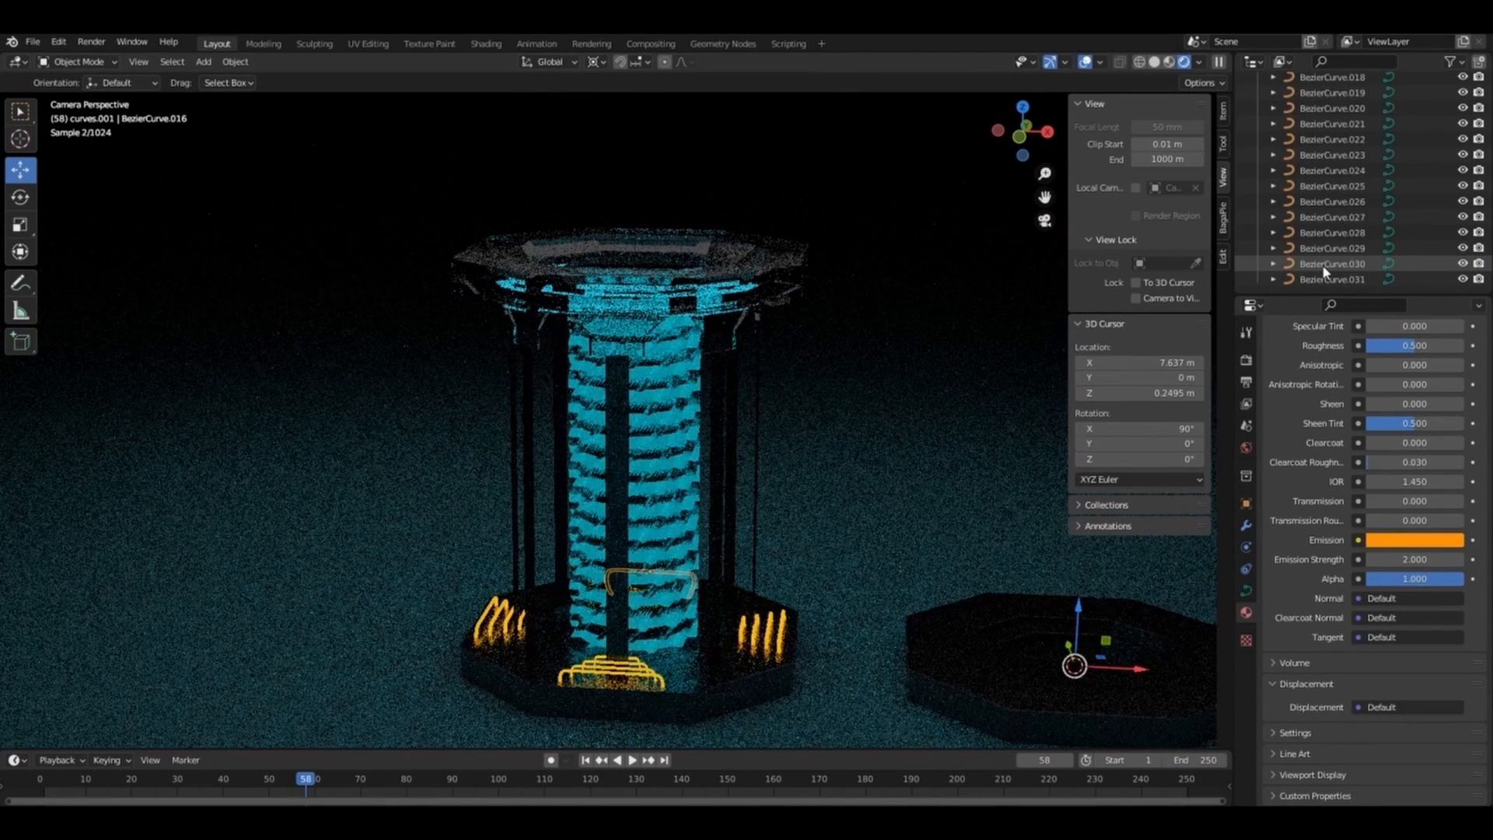
pyautogui.keyDown('shift'); pyautogui.click(1326, 278); pyautogui.keyUp('shift')
pyautogui.write('rx180')
pyautogui.press('Return')
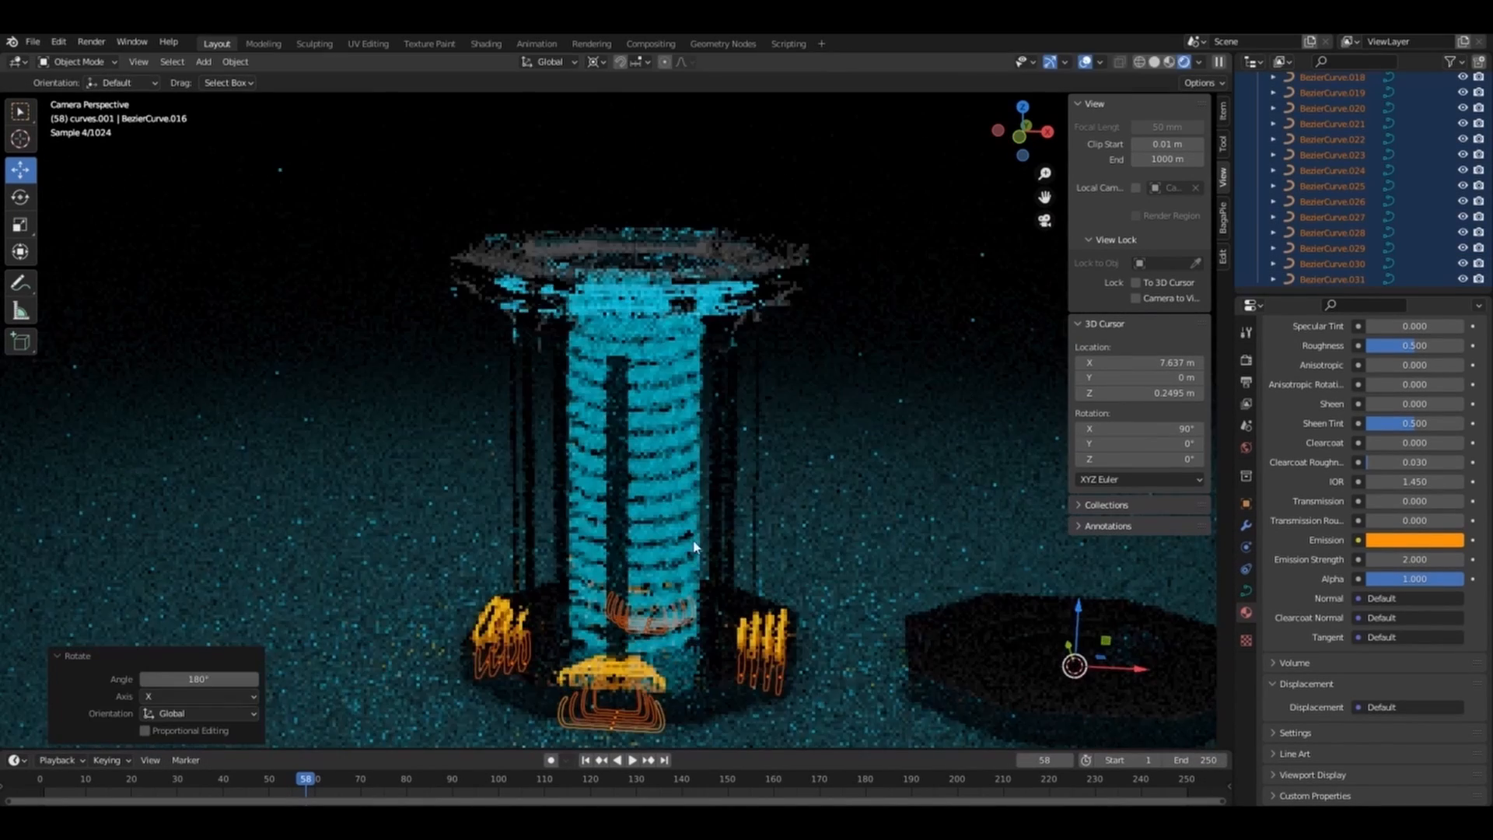
# Step: In solid shading, set the pivot to Median Point and raise the flipped curves along Z to the underside of the top slab
pyautogui.press('z')
pyautogui.click(720, 379)
pyautogui.click(597, 61)
pyautogui.click(645, 131)
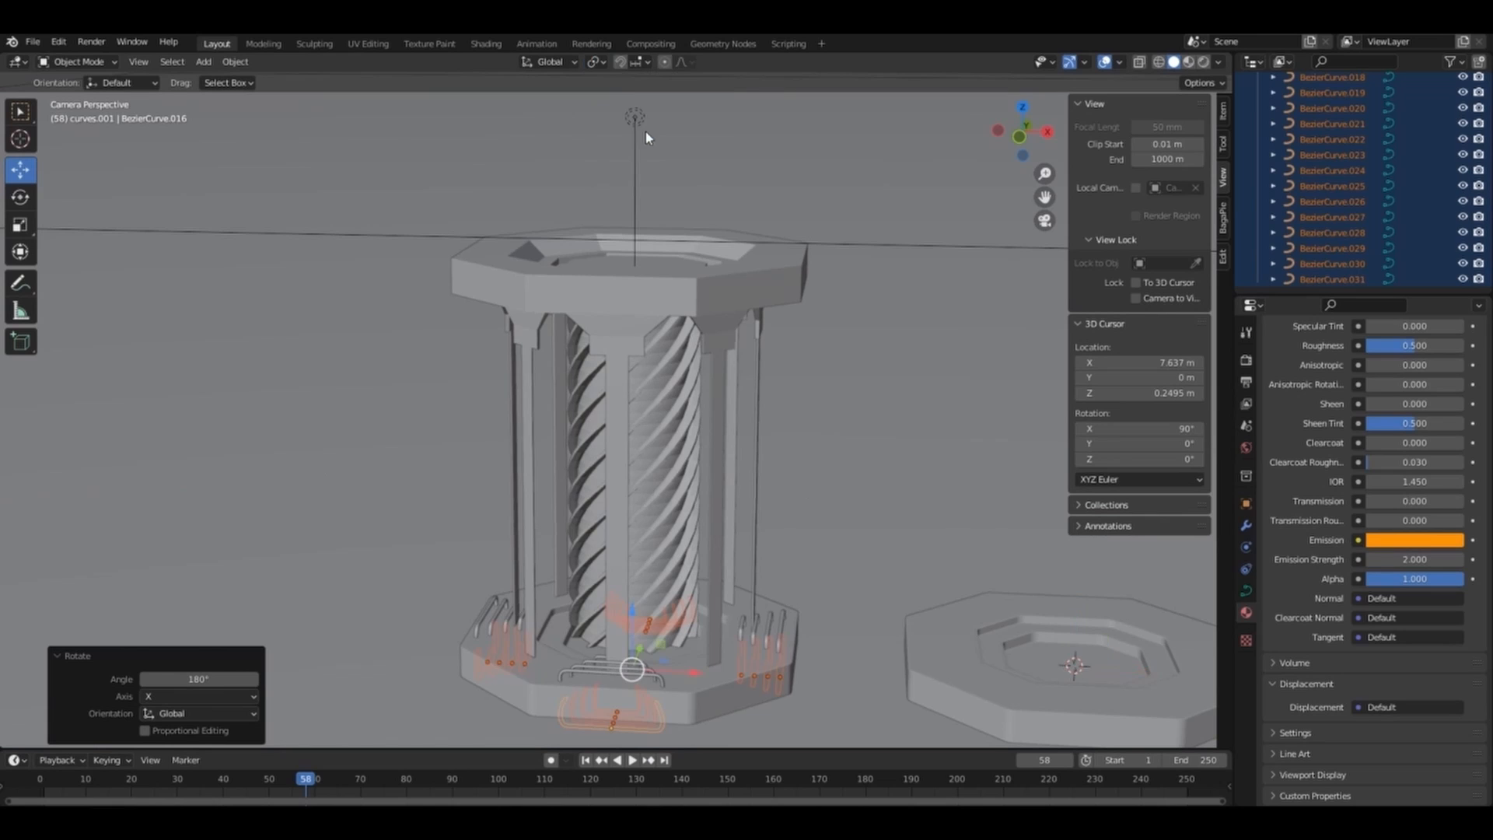
pyautogui.moveTo(632, 614); pyautogui.dragTo(693, 432)
pyautogui.press('KP_1')
pyautogui.press('g')
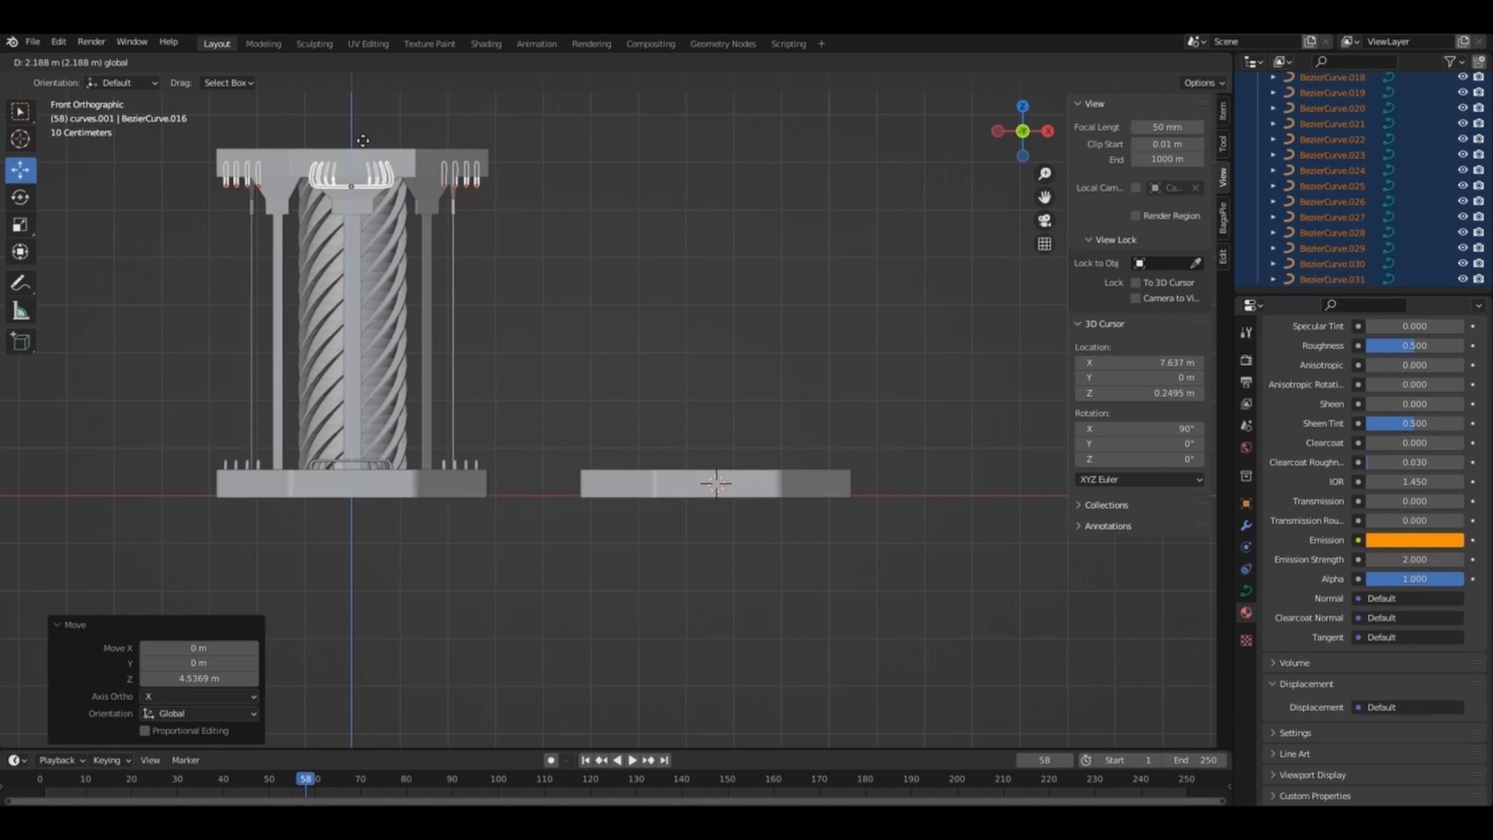
pyautogui.click(363, 140)
pyautogui.moveTo(700, 241); pyautogui.dragTo(815, 316, button='middle')
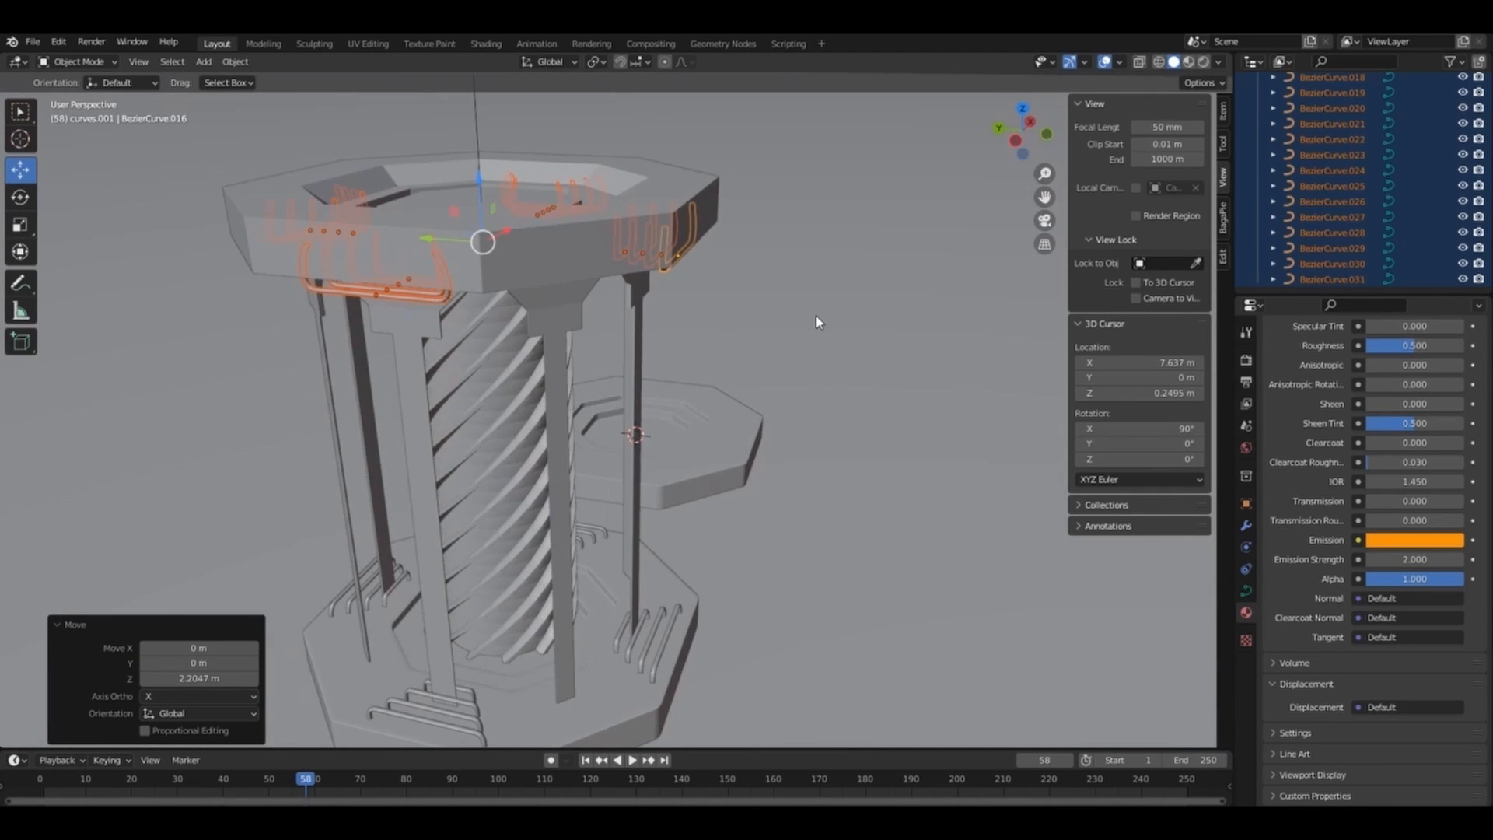
# Step: Lower the flipped curves slightly so they protrude from the top slab, and check them in the rendered camera view
pyautogui.click(1020, 110)
pyautogui.moveTo(1016, 133); pyautogui.dragTo(1175, 46)
pyautogui.moveTo(570, 352); pyautogui.dragTo(571, 381)
pyautogui.press('KP_5')
pyautogui.press('KP_1')
pyautogui.press('KP_0')
pyautogui.click(1203, 61)
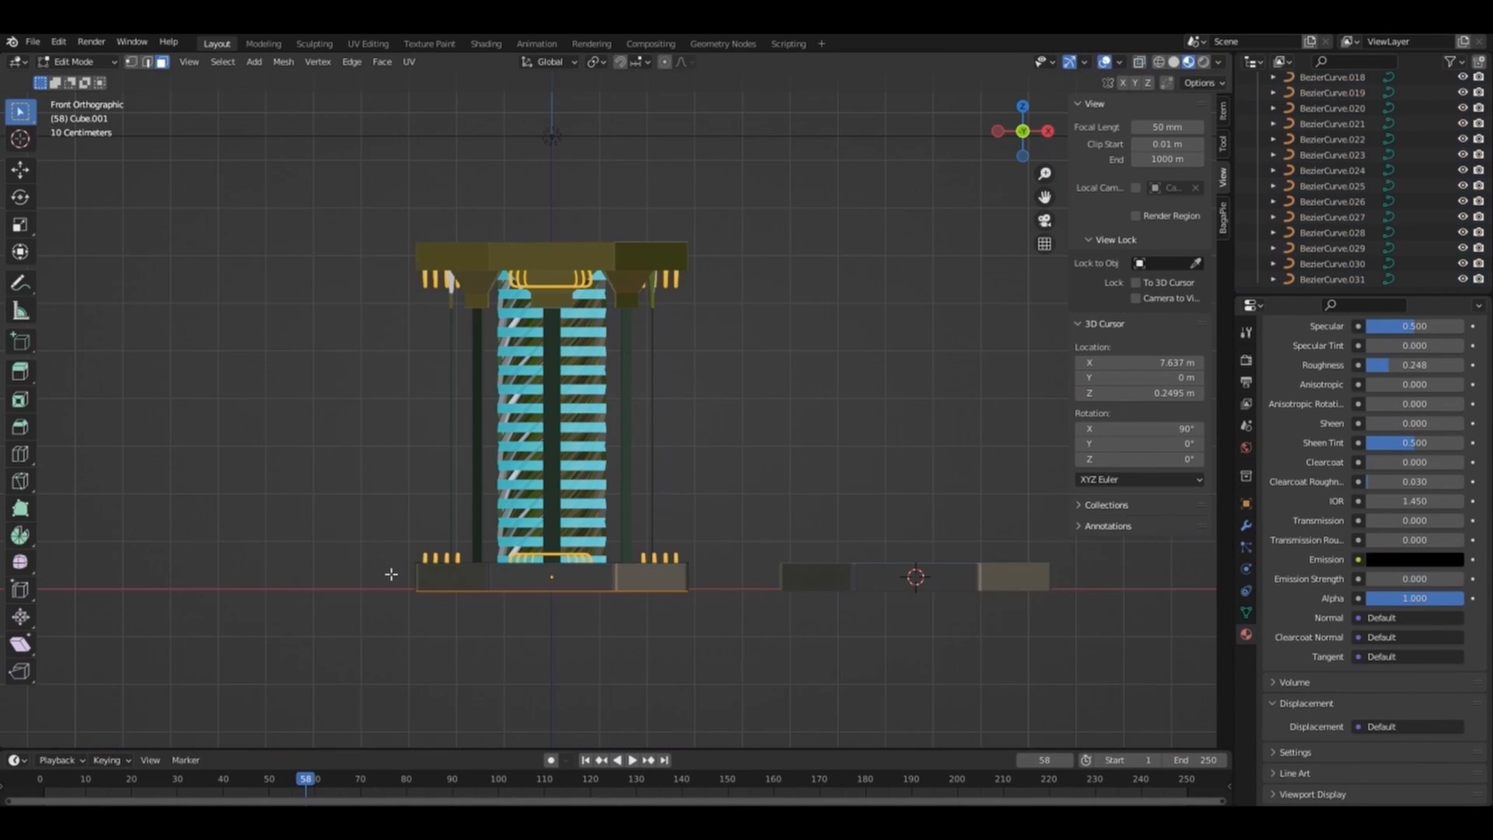
# Step: Select the side faces of the tower's base slab and inset them individually by about 0.086 m
pyautogui.moveTo(391, 574); pyautogui.dragTo(637, 607, button='middle')
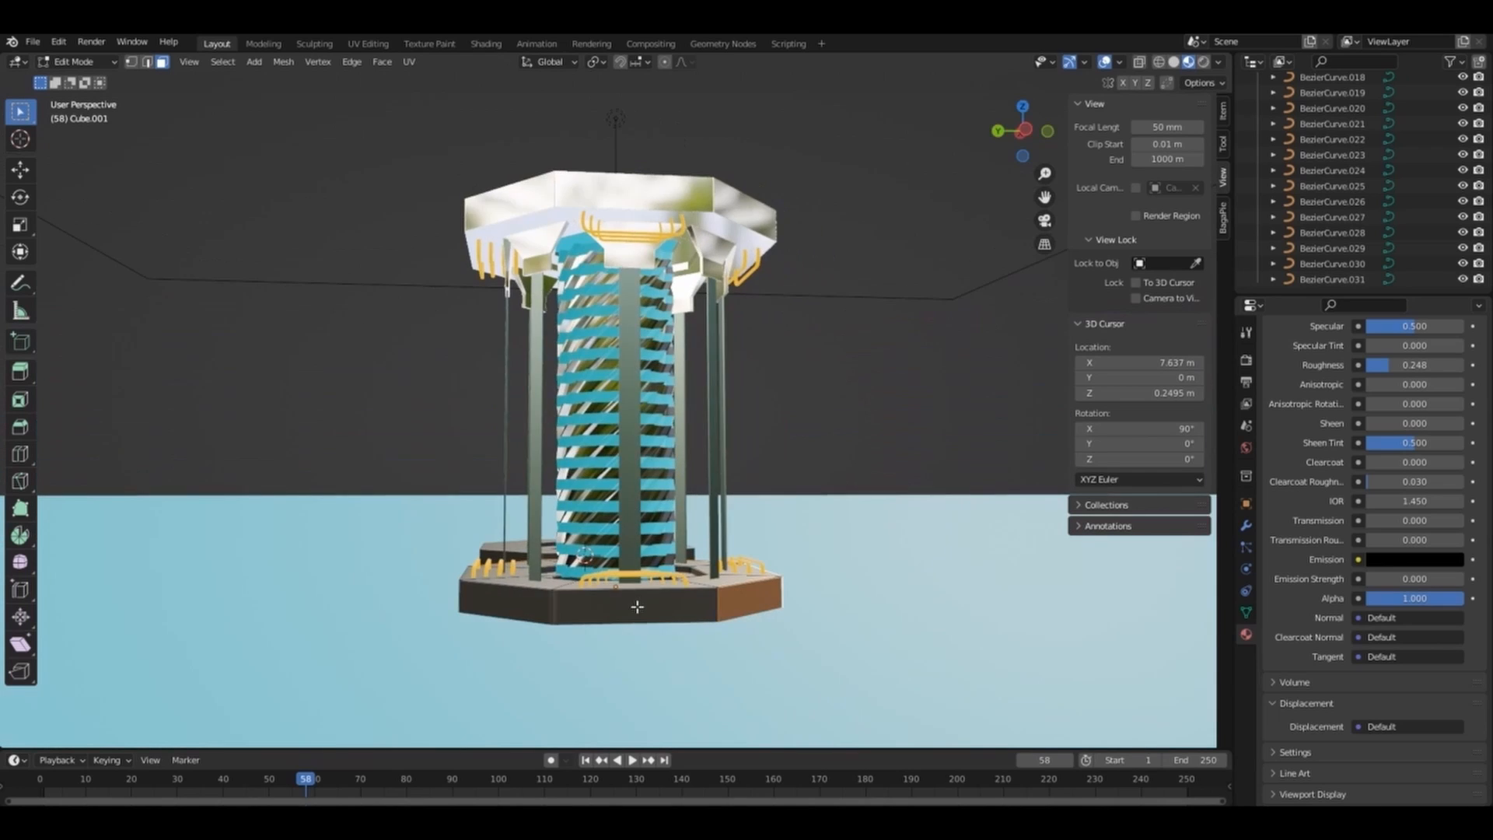
pyautogui.keyDown('shift'); pyautogui.click(637, 607); pyautogui.keyUp('shift')
pyautogui.keyDown('shift'); pyautogui.click(507, 600); pyautogui.keyUp('shift')
pyautogui.moveTo(1023, 130); pyautogui.dragTo(796, 263)
pyautogui.keyDown('shift'); pyautogui.click(758, 587); pyautogui.keyUp('shift')
pyautogui.press('i')
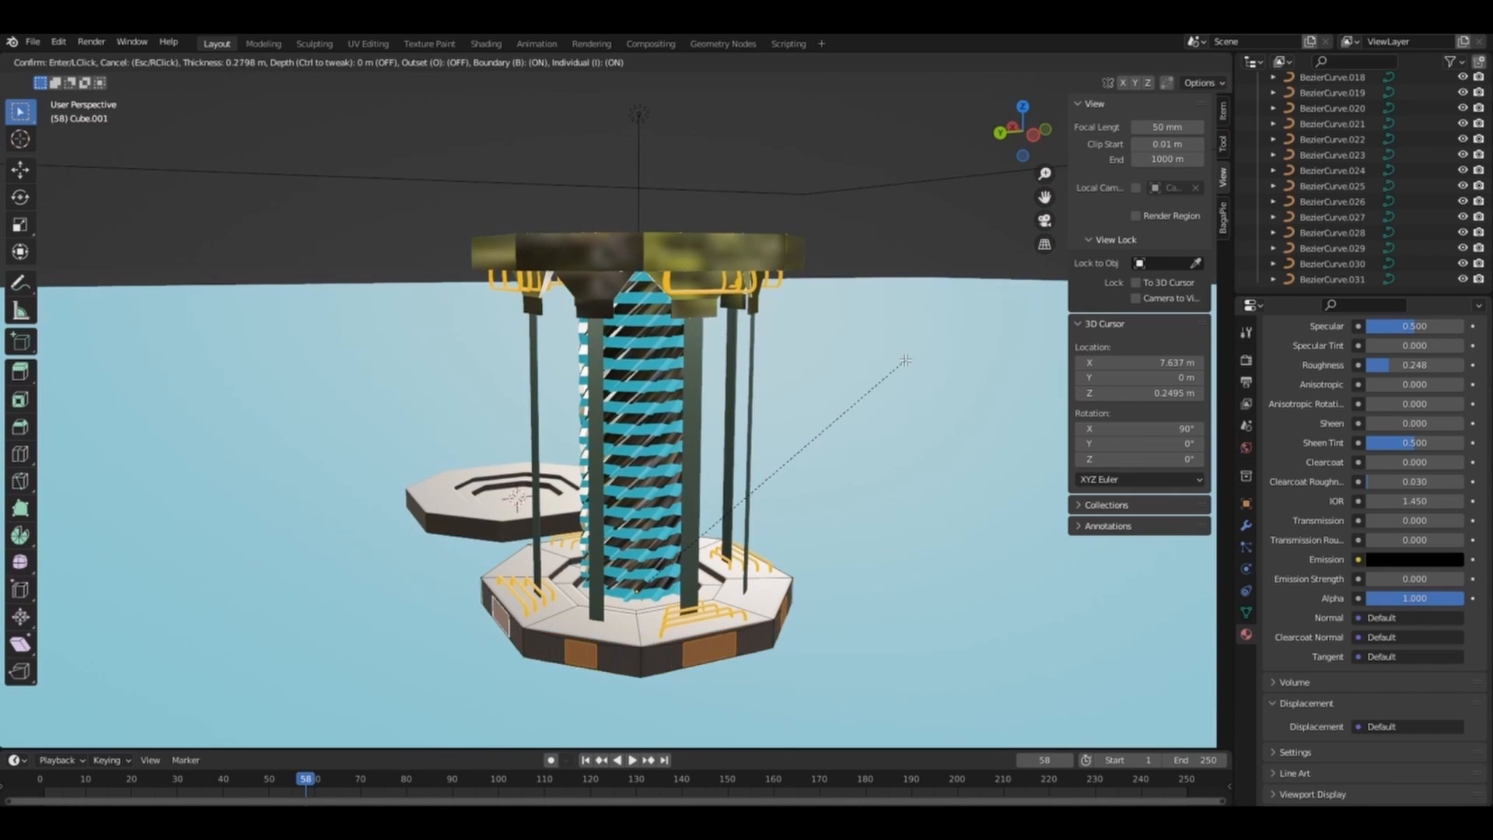
pyautogui.click(840, 426)
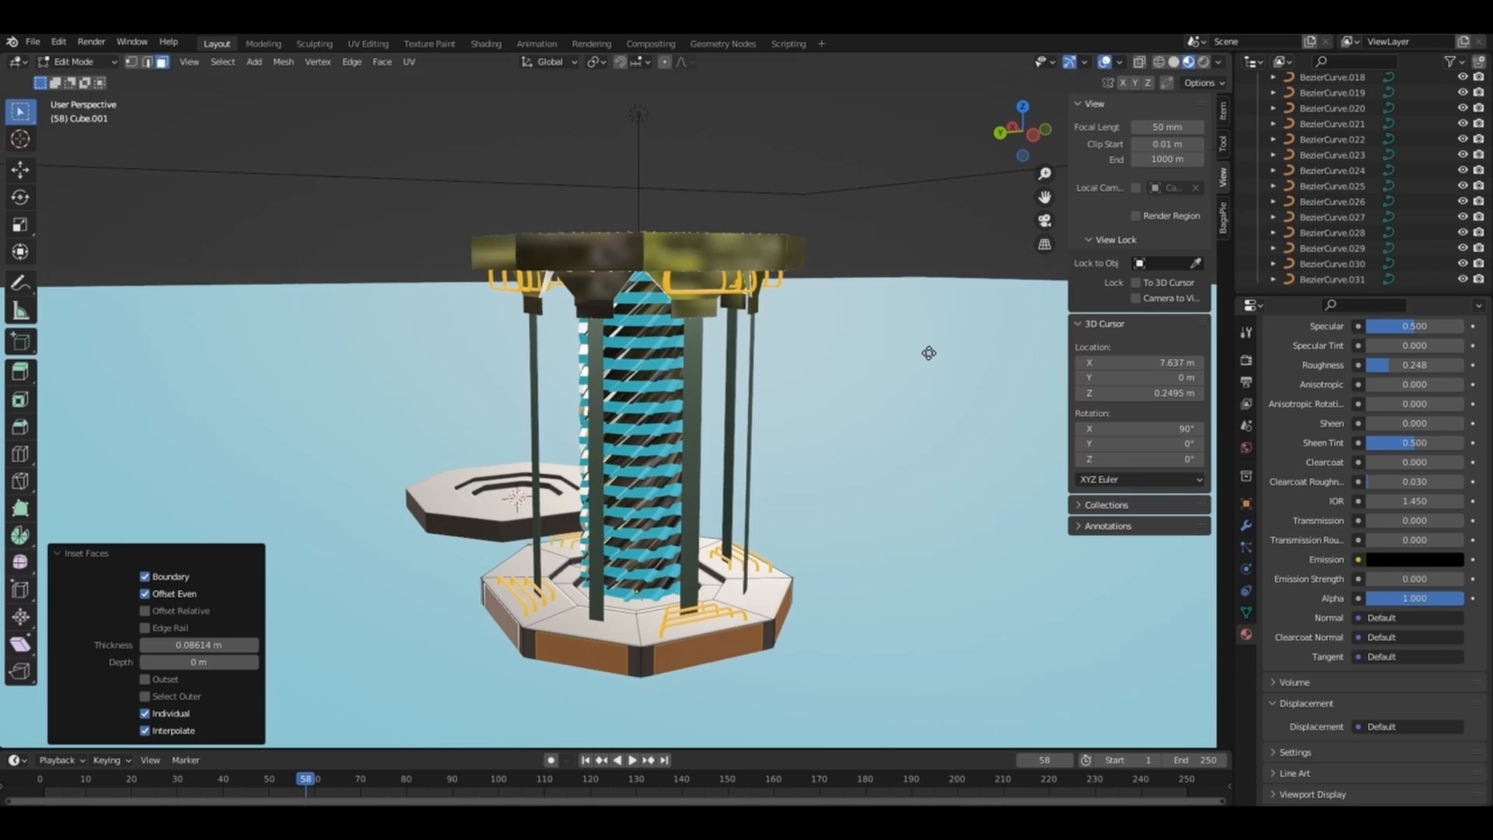
# Step: Scale the inset faces to about 0.354 around their individual origins and extrude them about 0.099 m inward
pyautogui.press('s')
pyautogui.rightClick(914, 378)
pyautogui.click(596, 61)
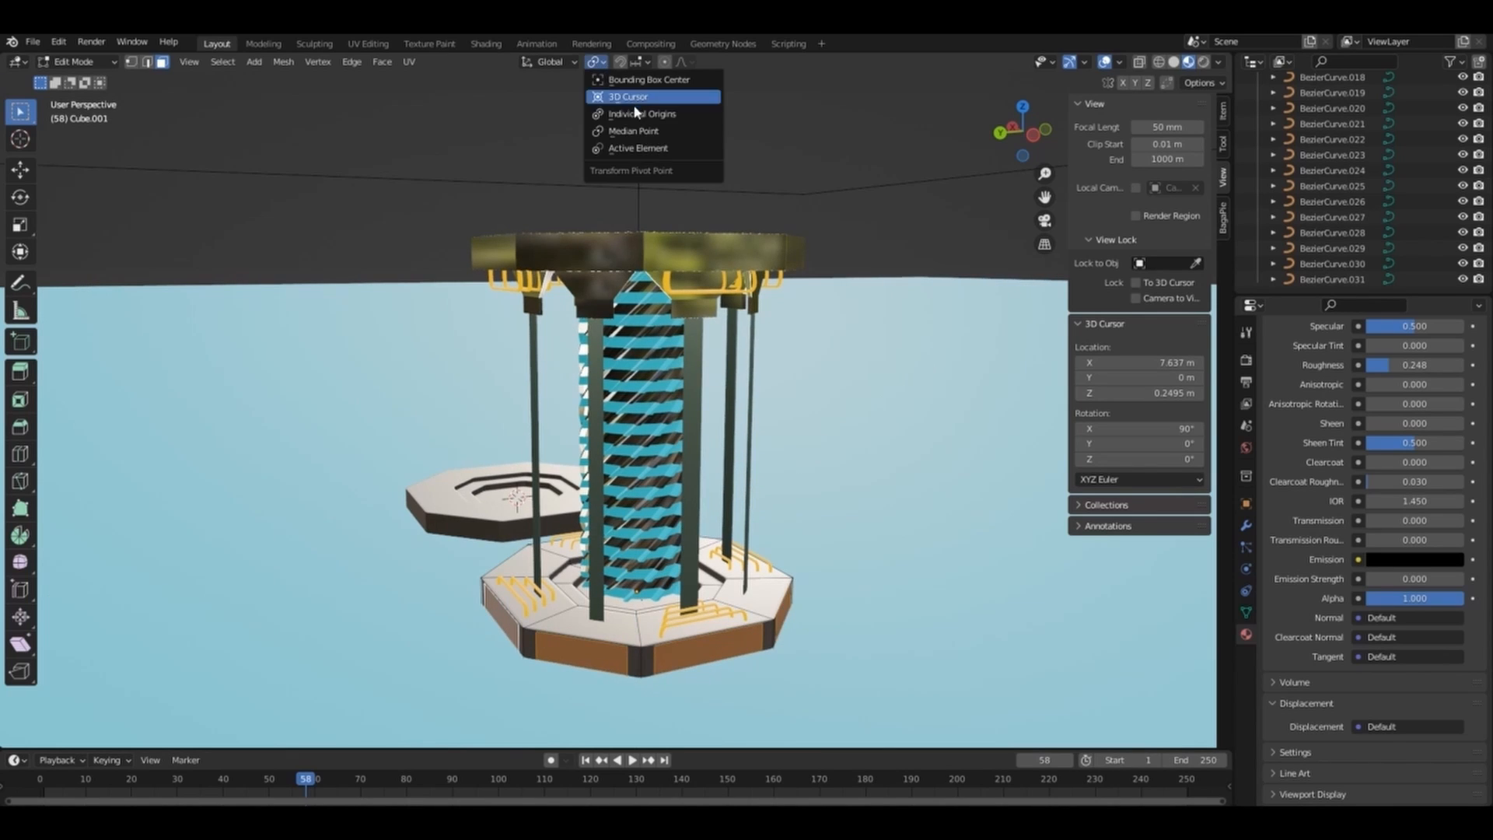
pyautogui.click(637, 113)
pyautogui.press('s')
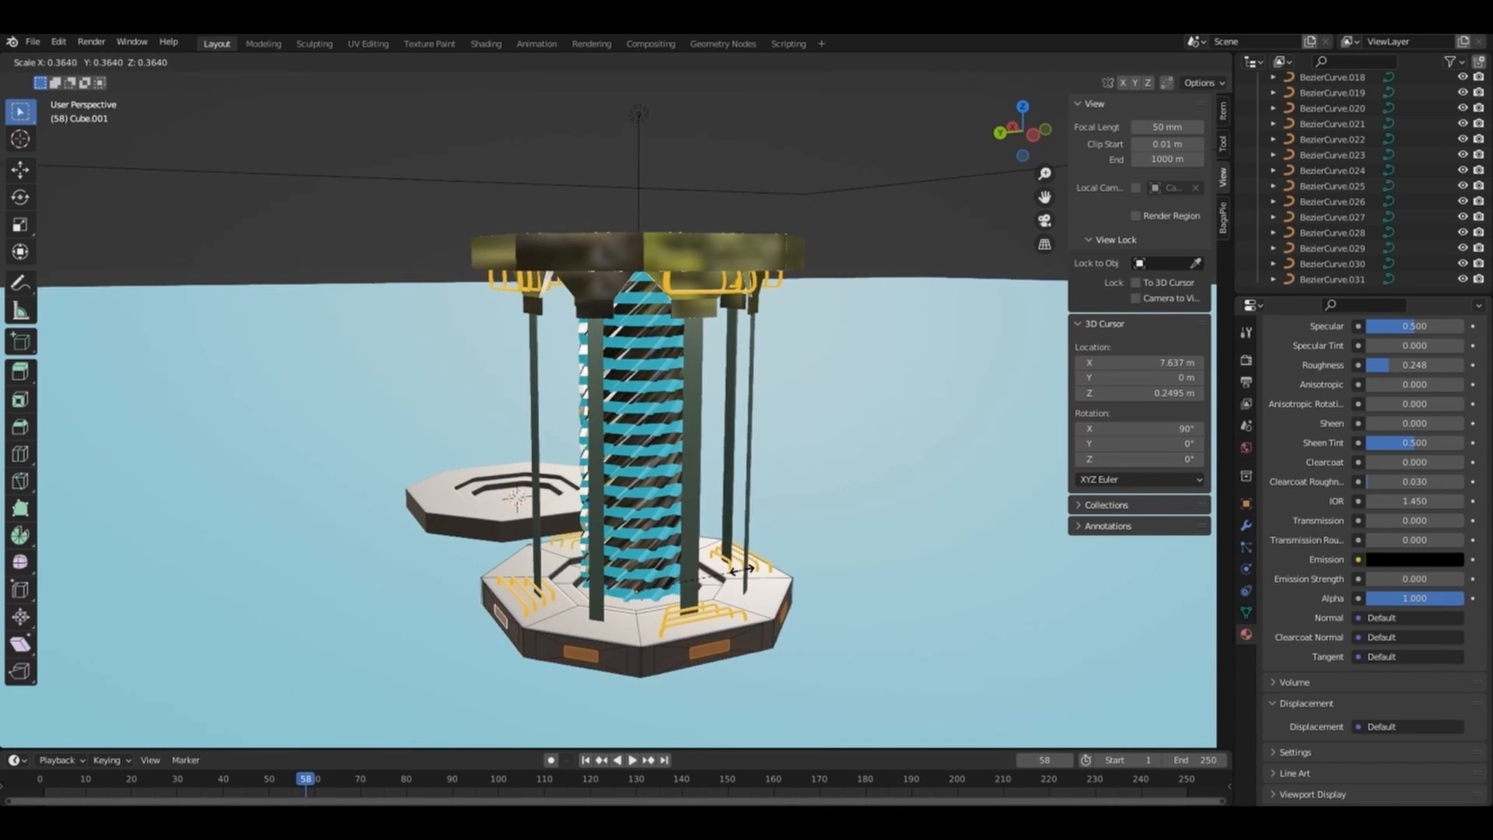
pyautogui.click(739, 571)
pyautogui.press('e')
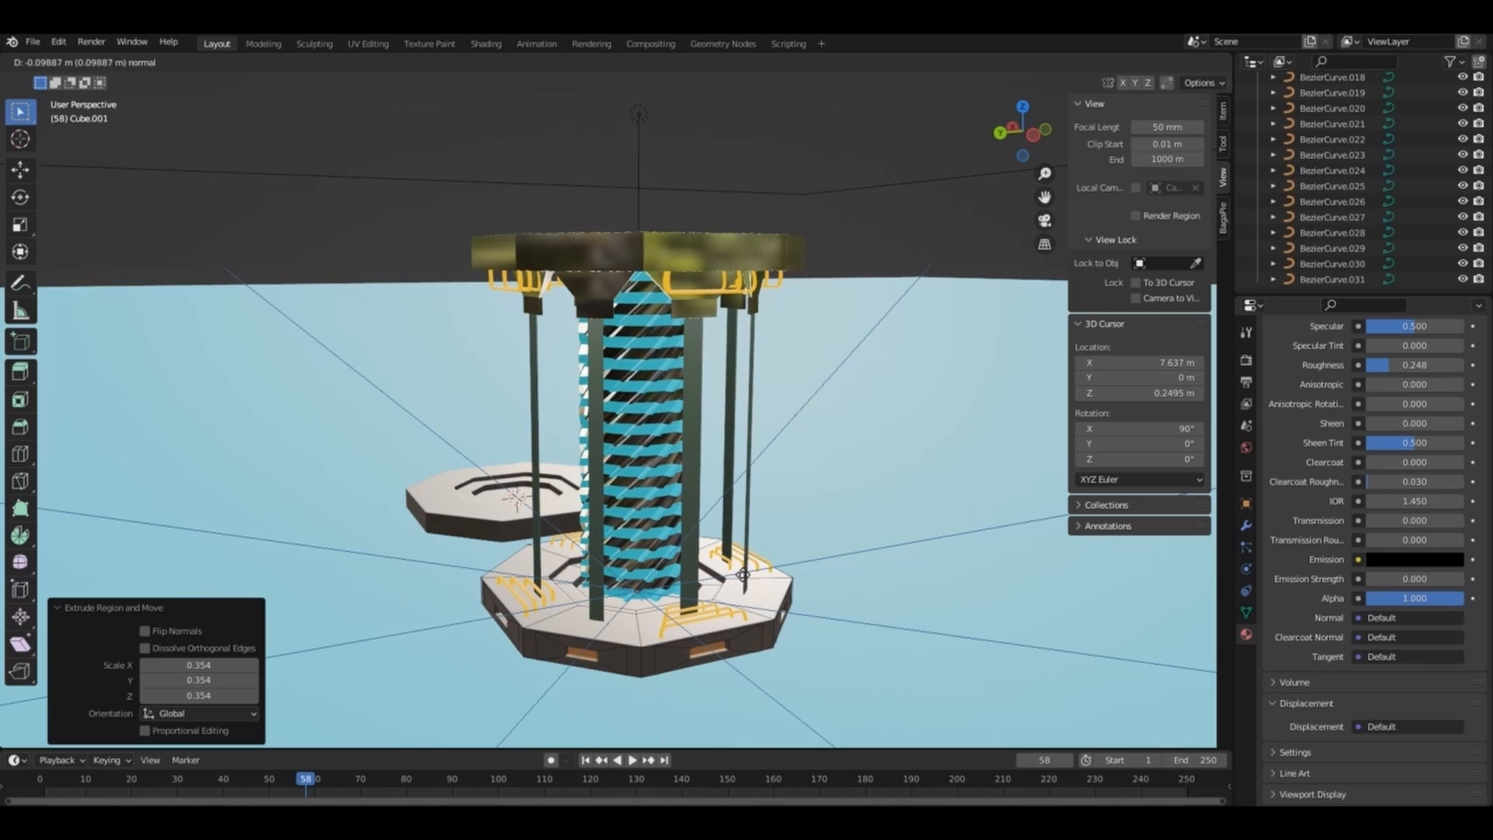
pyautogui.click(742, 575)
# Step: Add a second material slot to the base slab, assign it to the recessed faces, and use Material.011 in it
pyautogui.scroll(10, 1373, 467)
pyautogui.click(1479, 357)
pyautogui.click(1326, 466)
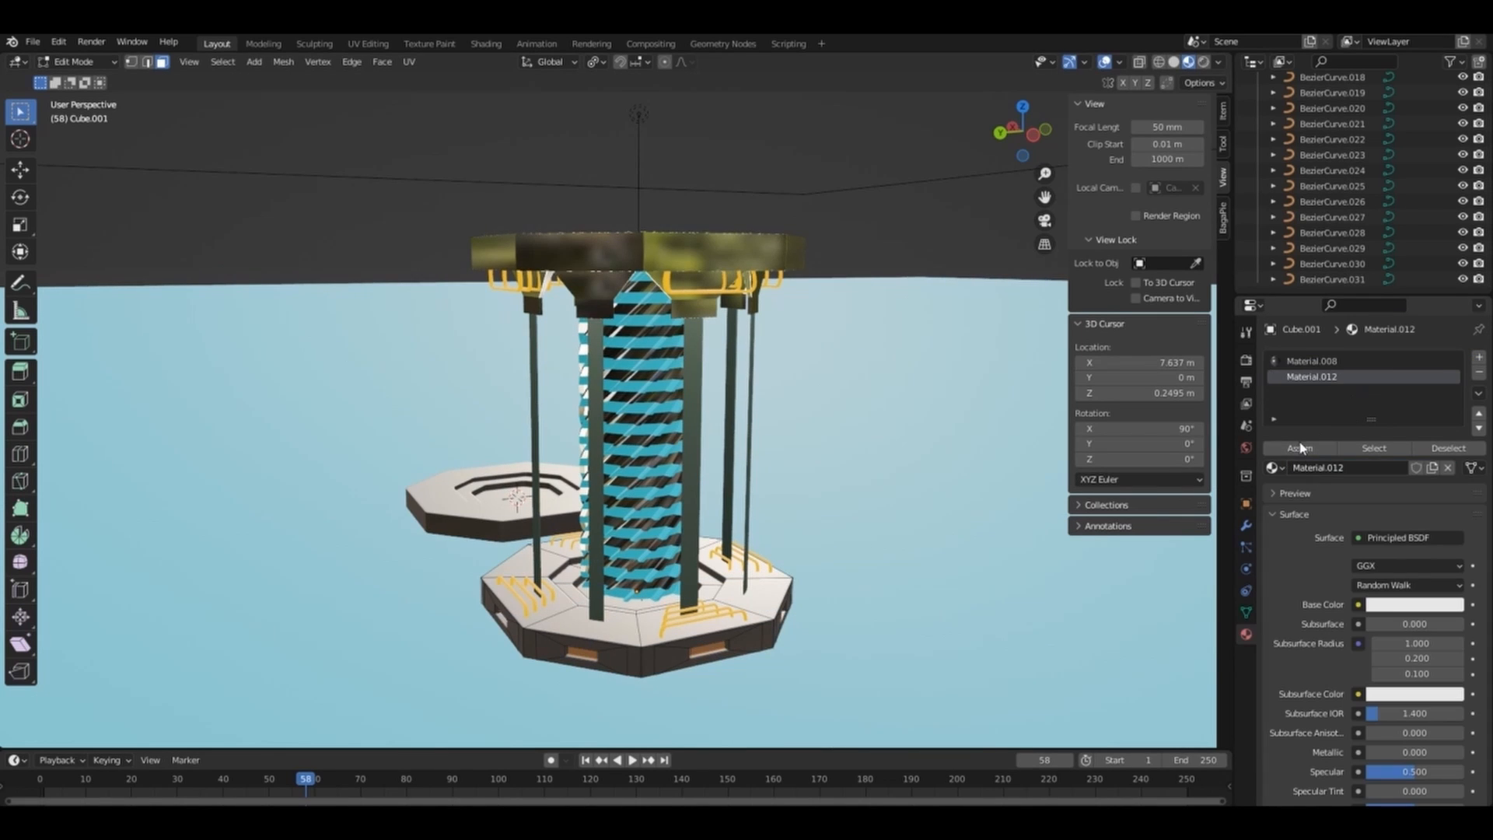
pyautogui.click(1301, 448)
pyautogui.click(1272, 467)
pyautogui.click(1323, 612)
pyautogui.press('Tab')
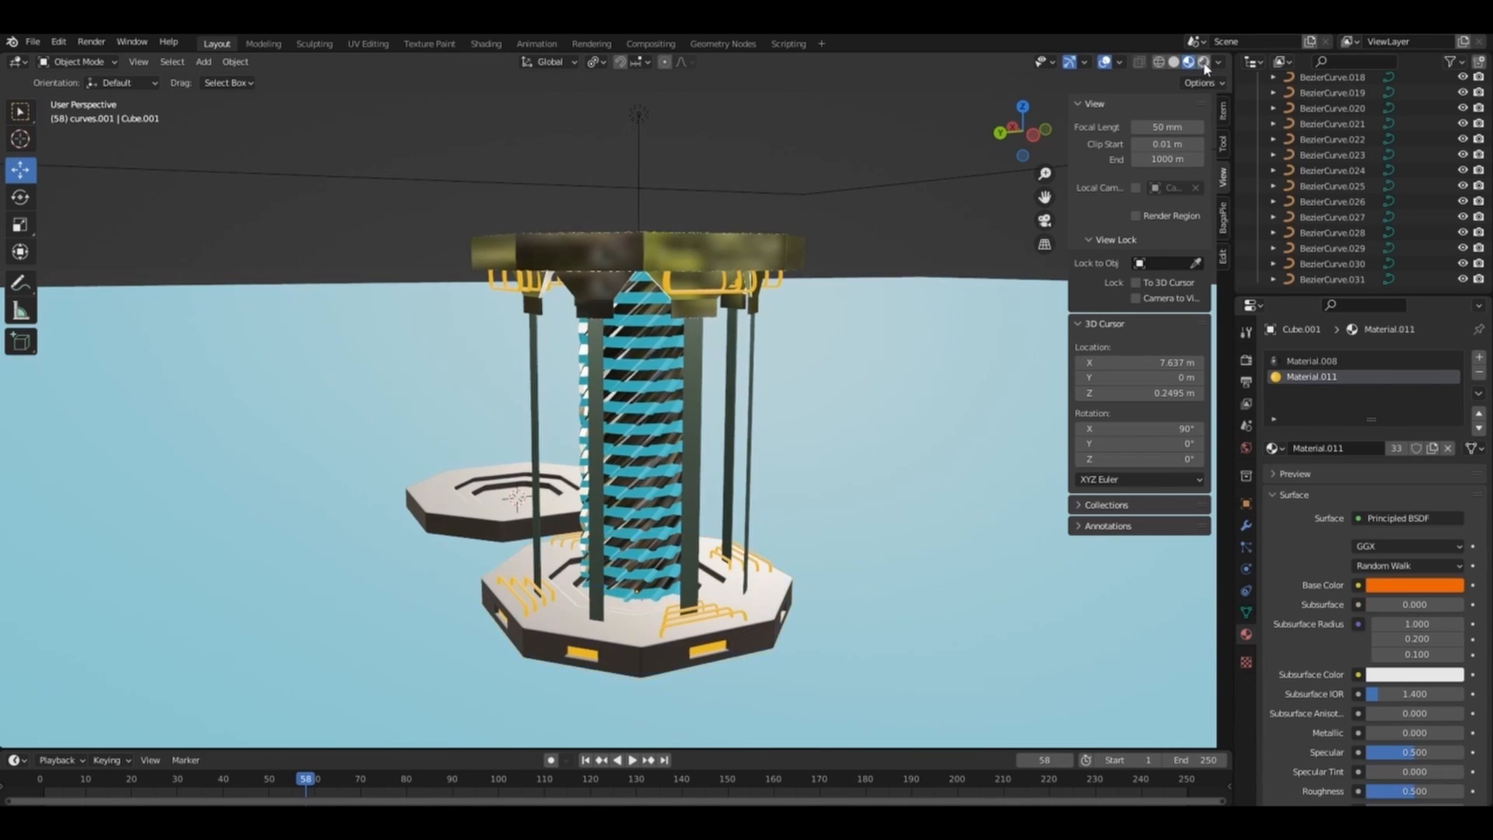
# Step: In rendered shading, make the recessed faces' material a separate copy and set its emission to cyan with hue about 0.481
pyautogui.click(1204, 62)
pyautogui.click(1432, 448)
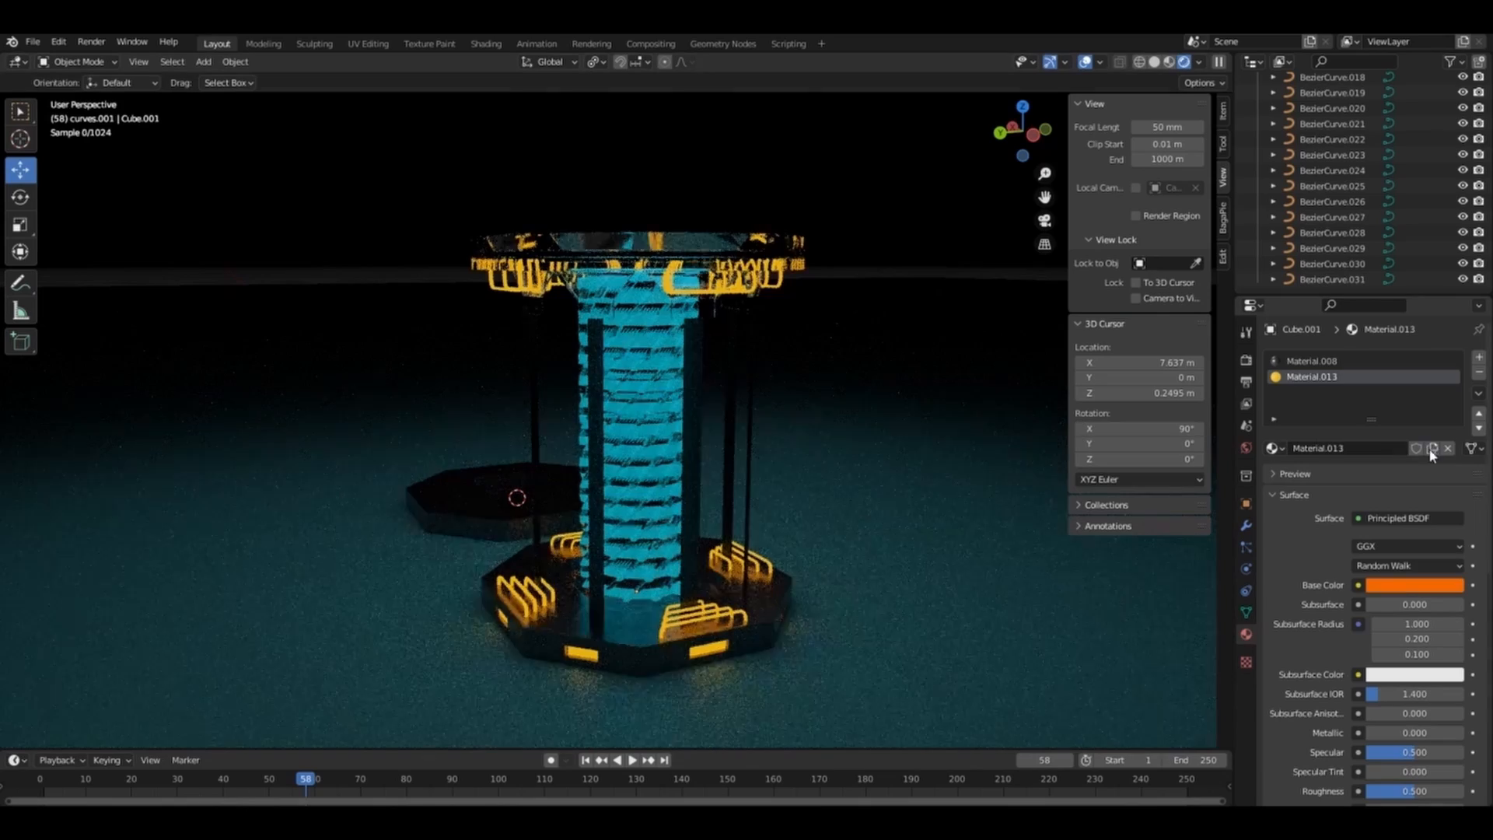
pyautogui.click(1400, 585)
pyautogui.click(1382, 366)
pyautogui.click(1344, 465)
pyautogui.scroll(-10, 1385, 560)
pyautogui.click(1400, 540)
pyautogui.click(1381, 323)
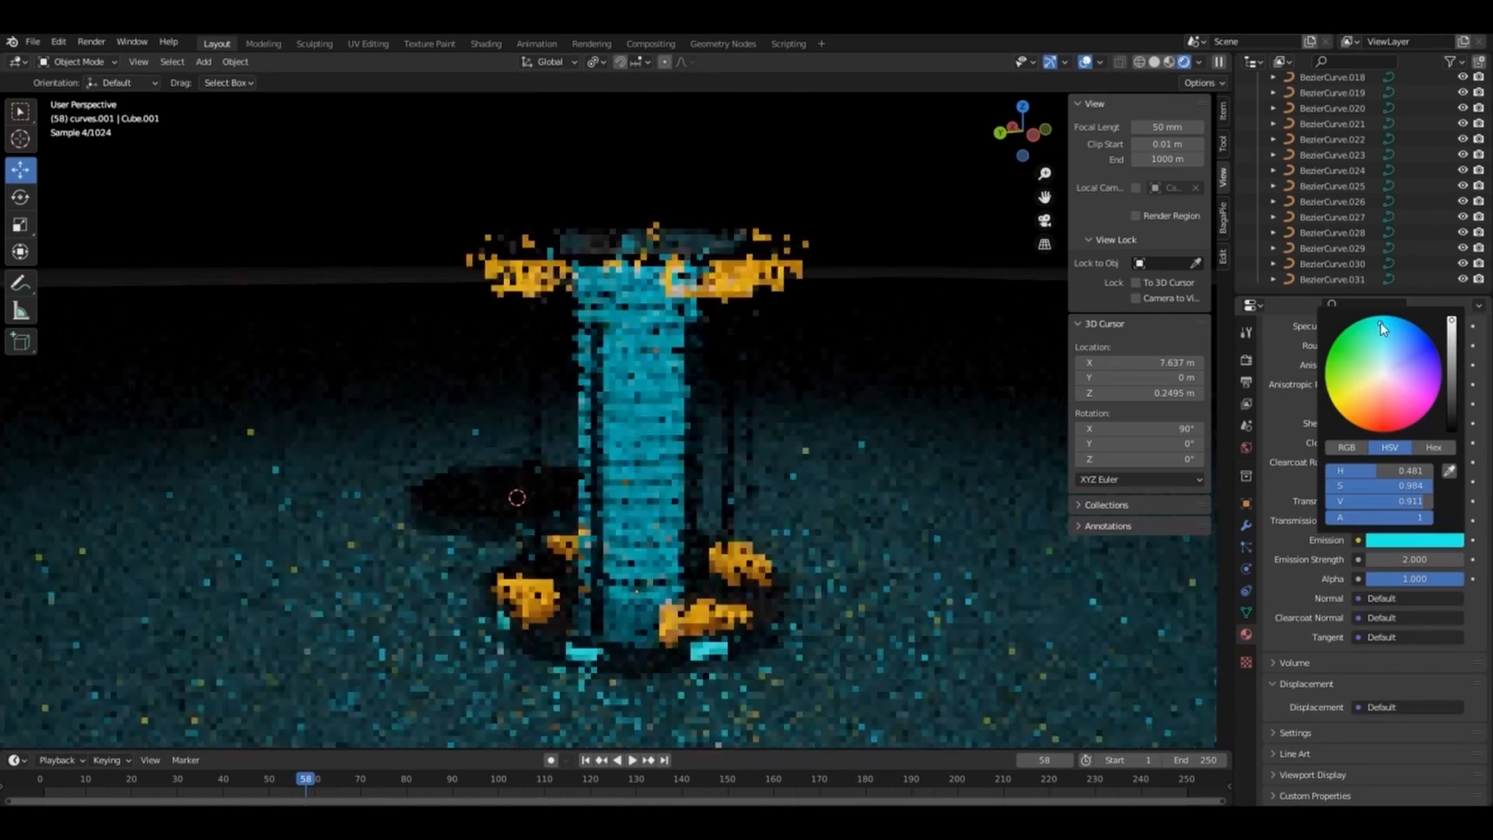